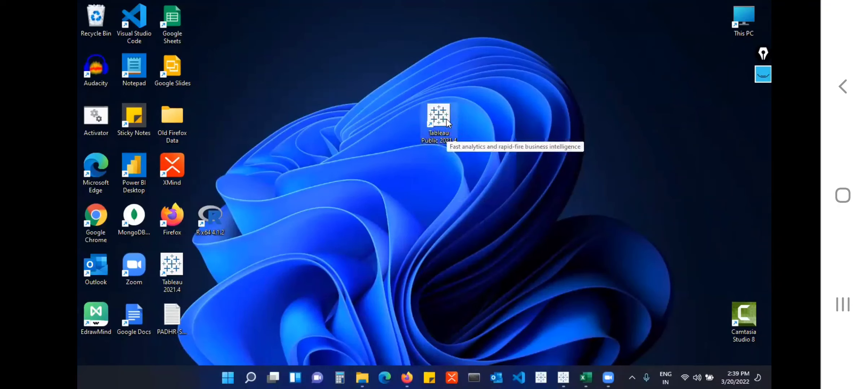
# Switch from the desktop to the open Tableau Public window with the Book2 start page
pyautogui.click(458, 31)
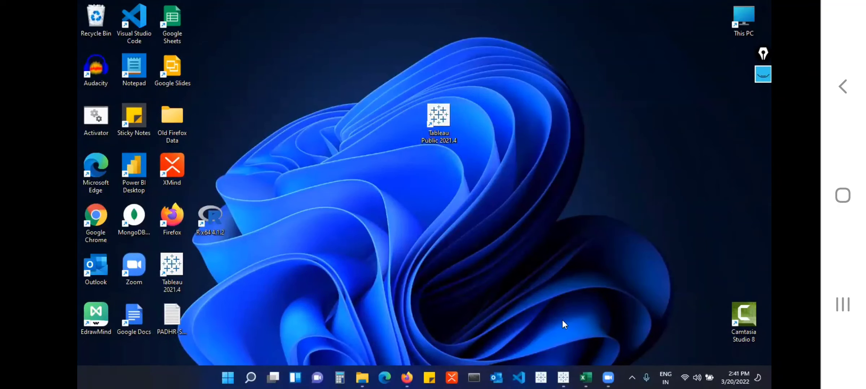
pyautogui.moveTo(563, 378)
pyautogui.click(529, 332)
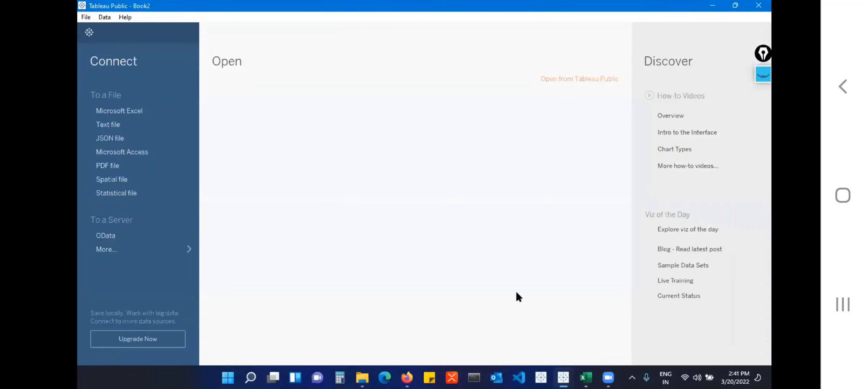
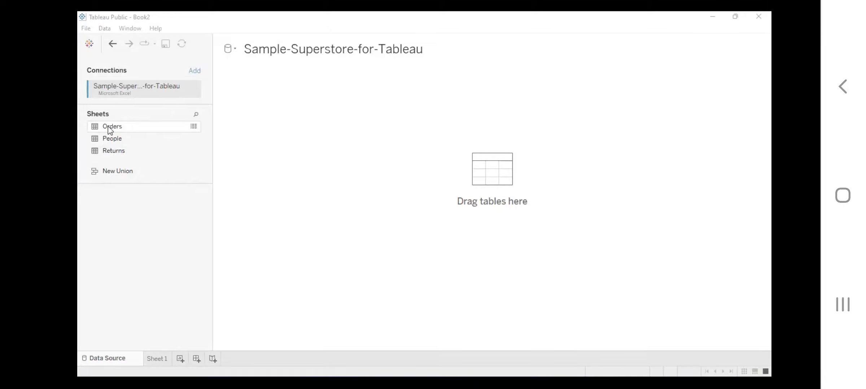
# Add the Orders sheet to the data source canvas and enlarge the data preview area below it
pyautogui.moveTo(107, 127); pyautogui.dragTo(323, 139)
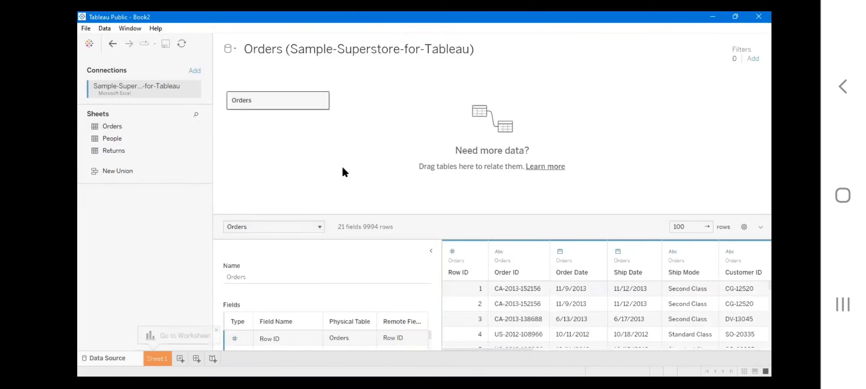
pyautogui.moveTo(257, 106); pyautogui.dragTo(121, 276)
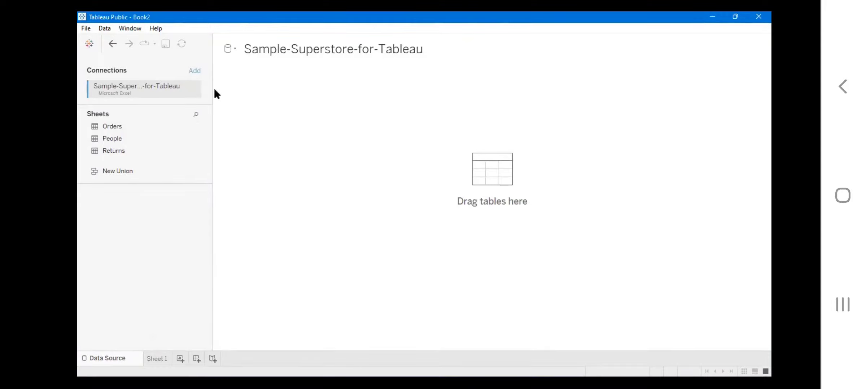
pyautogui.moveTo(108, 126); pyautogui.dragTo(265, 130)
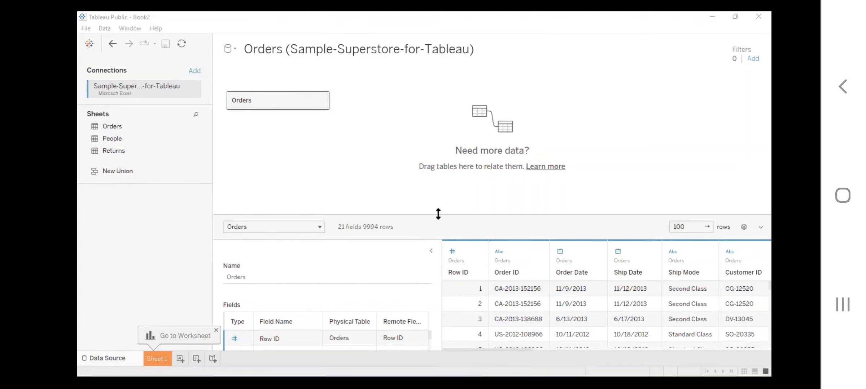
pyautogui.moveTo(438, 214); pyautogui.dragTo(439, 169)
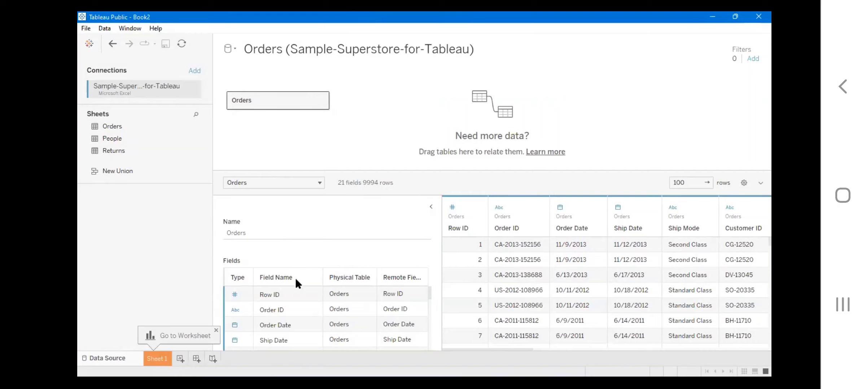
# Review the Orders table's field list from Row ID to Profit, widening the Remote Field Name column
pyautogui.scroll(-5, 278, 321)
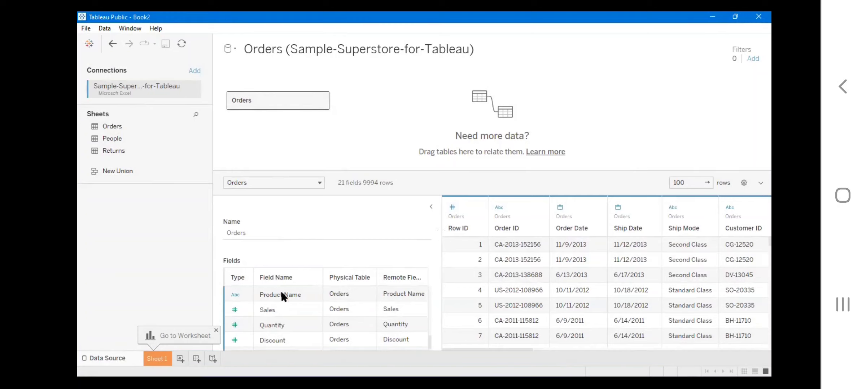
pyautogui.scroll(5, 290, 317)
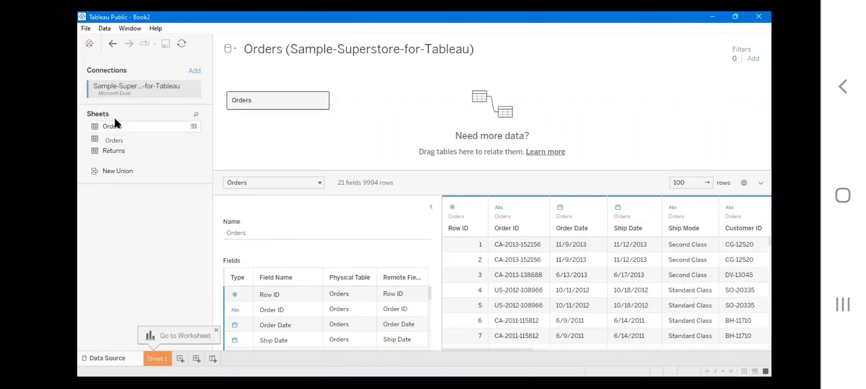
pyautogui.moveTo(426, 278); pyautogui.dragTo(441, 276)
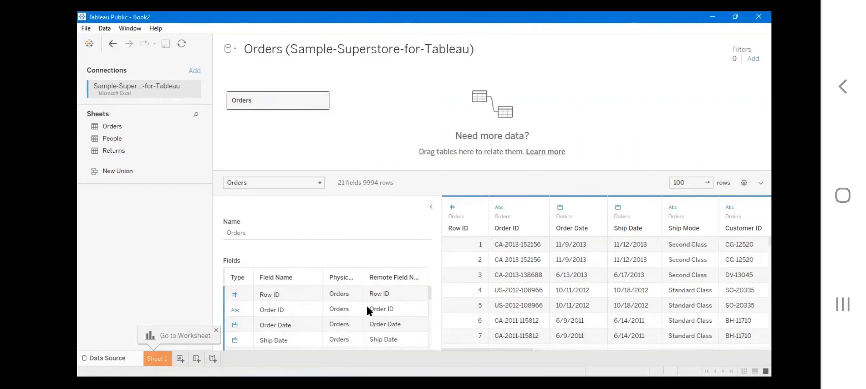
pyautogui.scroll(-5, 371, 318)
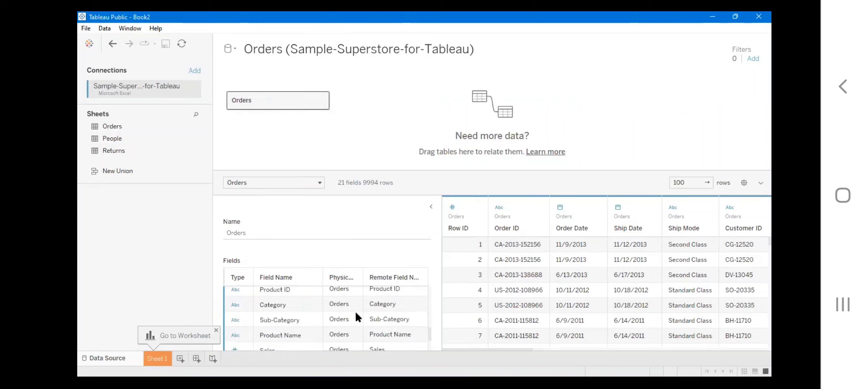
pyautogui.scroll(-3, 294, 288)
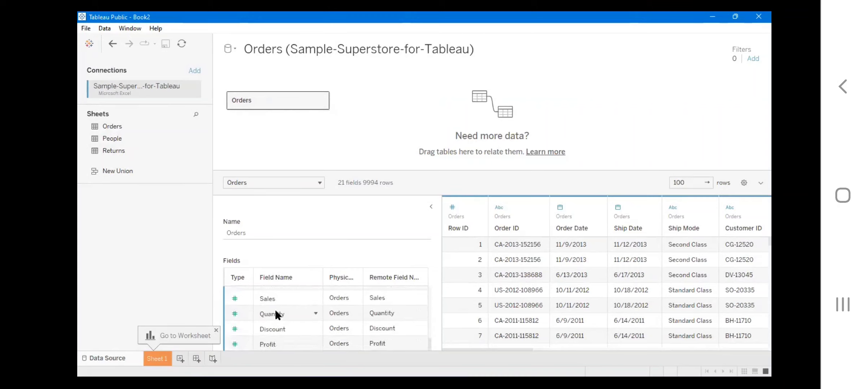
pyautogui.scroll(8, 276, 313)
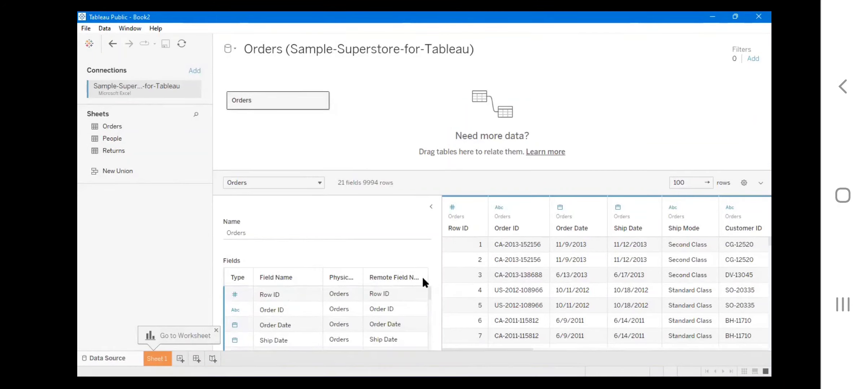
# Collapse the Orders table details and look through the columns of the data preview
pyautogui.click(429, 205)
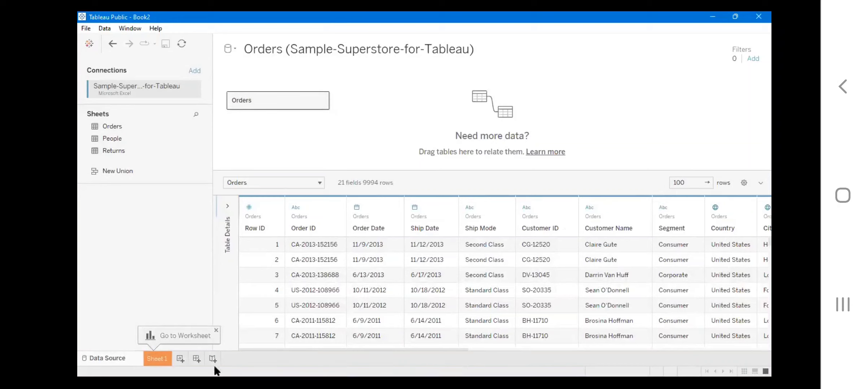
pyautogui.click(746, 41)
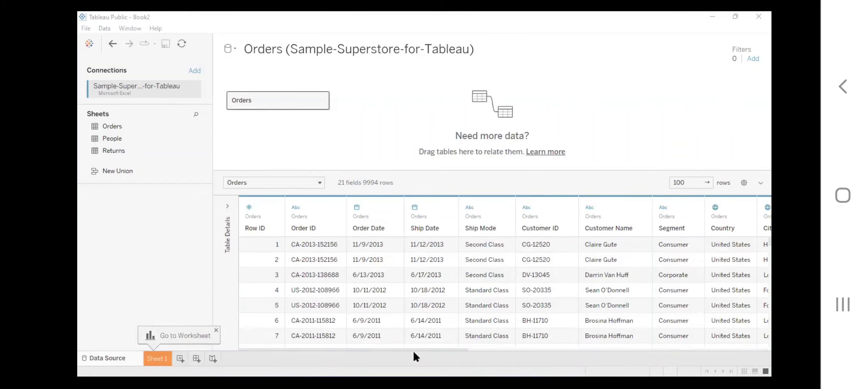
pyautogui.moveTo(416, 349)
pyautogui.mouseDown()
pyautogui.moveTo(633, 349)
pyautogui.moveTo(380, 350)
pyautogui.moveTo(474, 350)
pyautogui.mouseUp()
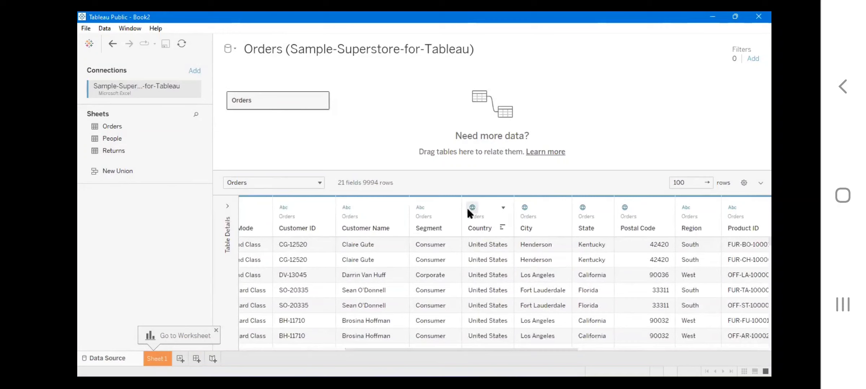
pyautogui.hotkey('alt', 'Tab')
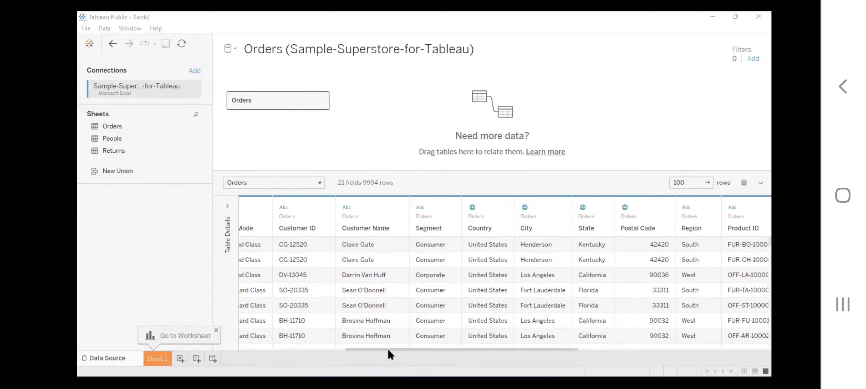
pyautogui.moveTo(387, 349); pyautogui.dragTo(306, 349)
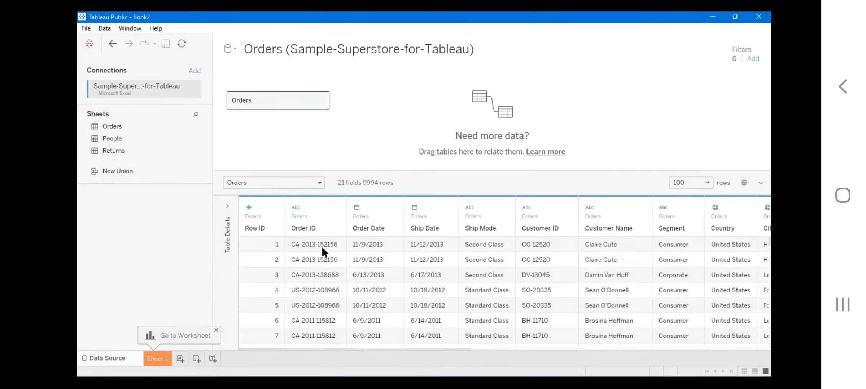
# Examine the column options and available data types of the Order ID column
pyautogui.click(336, 209)
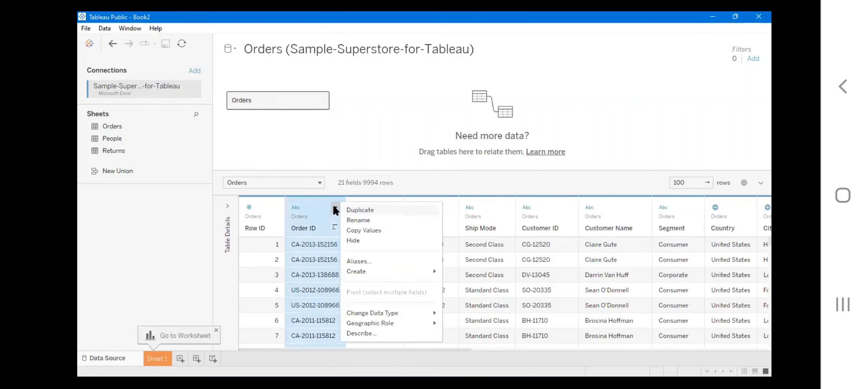
pyautogui.click(294, 208)
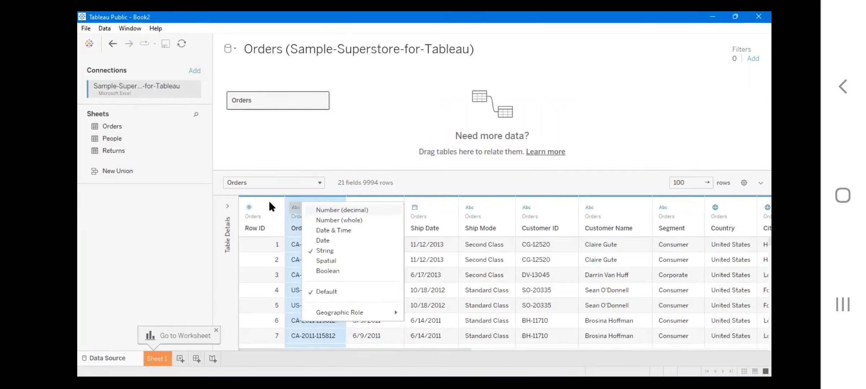
pyautogui.click(274, 208)
pyautogui.click(355, 124)
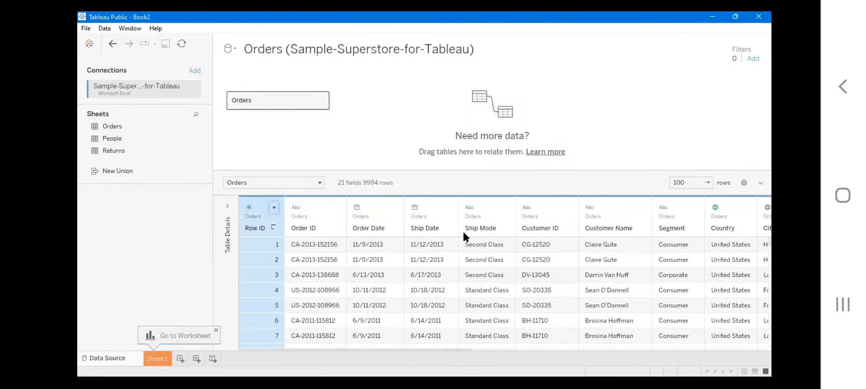
# Try to create a calculated field from the Customer Name column
pyautogui.moveTo(398, 347); pyautogui.dragTo(455, 343)
pyautogui.click(466, 214)
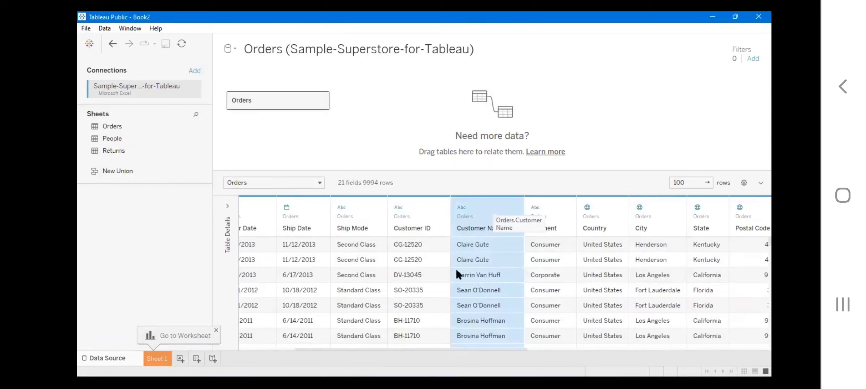
pyautogui.rightClick(460, 303)
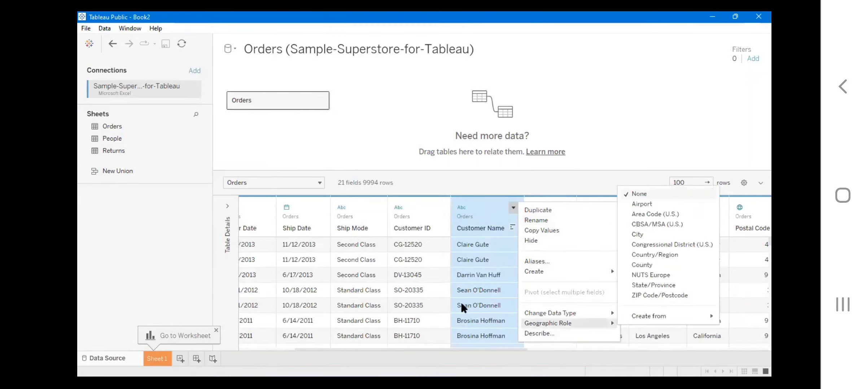
pyautogui.moveTo(568, 272)
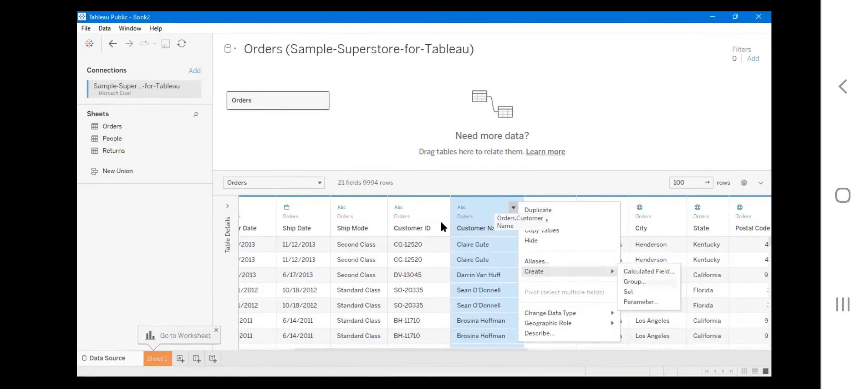
pyautogui.press('Right')
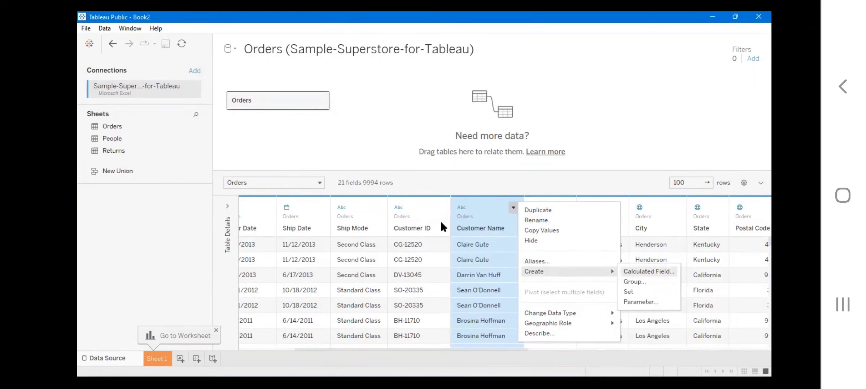
pyautogui.press('Return')
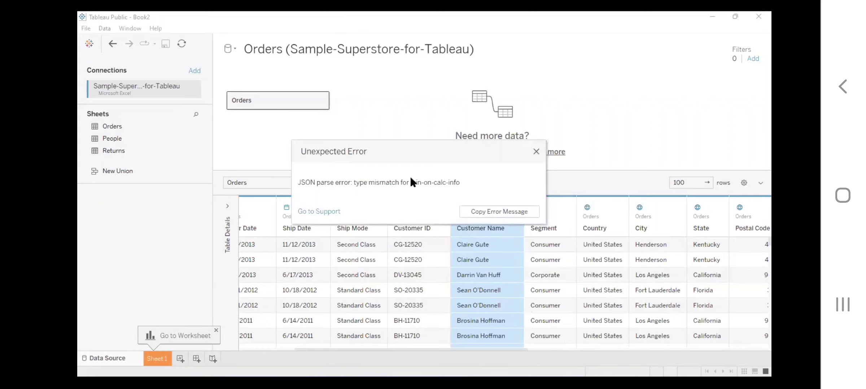
pyautogui.press('Escape')
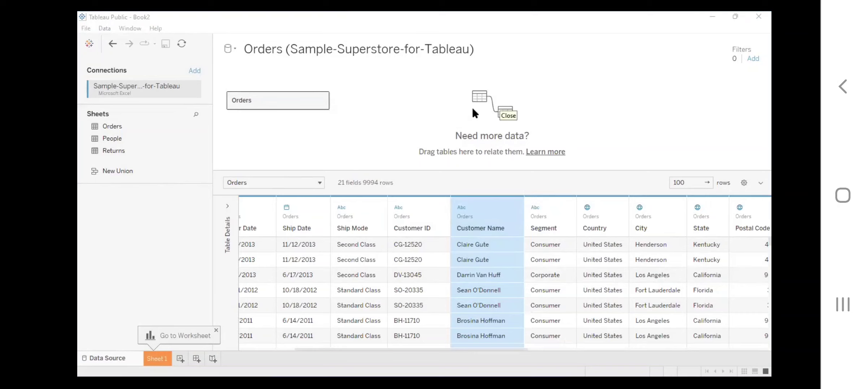
# Select the Customer Name, Segment and Country columns together and reduce the selection to the Country column
pyautogui.keyDown('ctrl'); pyautogui.click(432, 201); pyautogui.keyUp('ctrl')
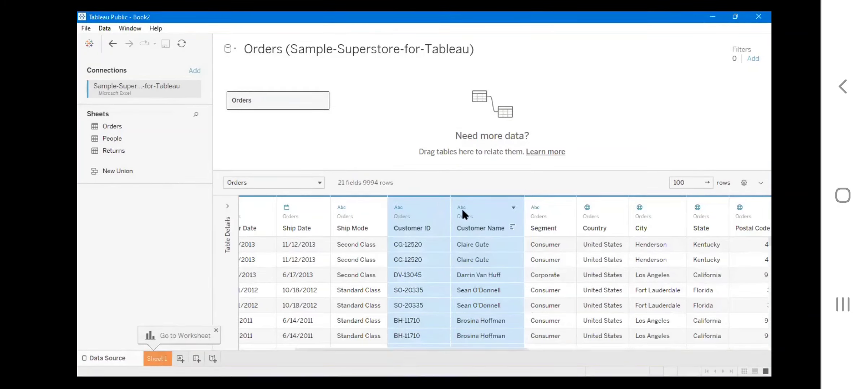
pyautogui.hscroll(3, 464, 350)
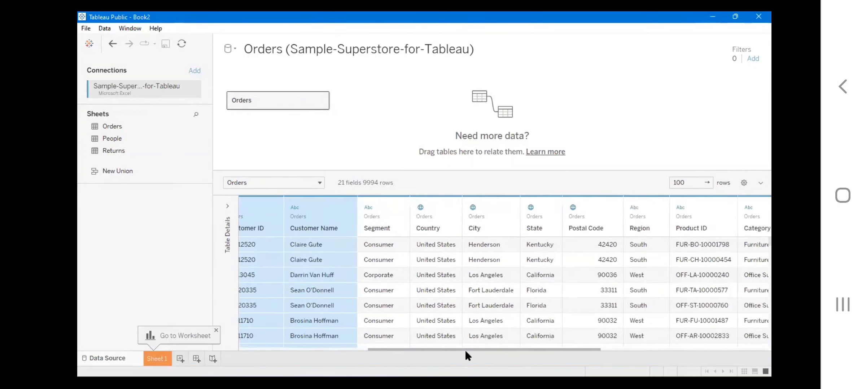
pyautogui.moveTo(322, 202); pyautogui.dragTo(424, 203)
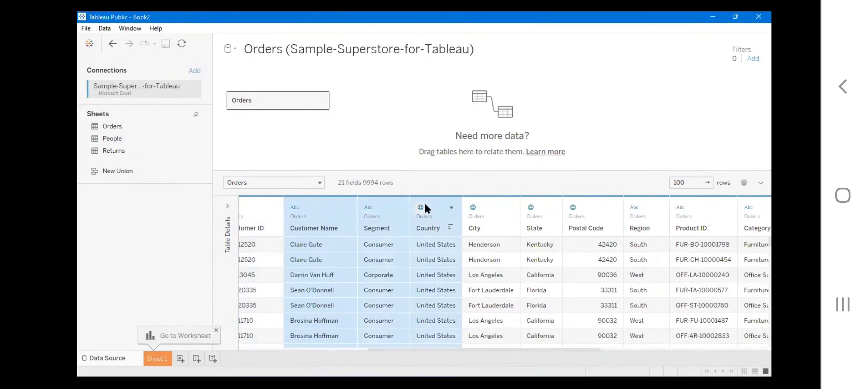
pyautogui.click(438, 199)
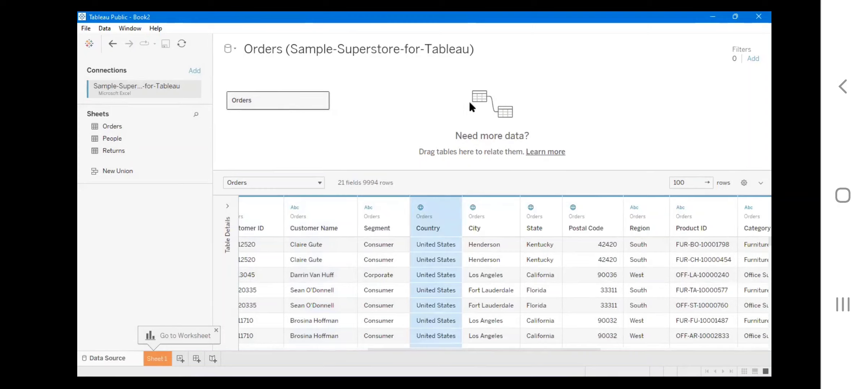
# Return the data preview to its first columns and open the Sheet 1 worksheet
pyautogui.hotkey('alt', 'Tab')
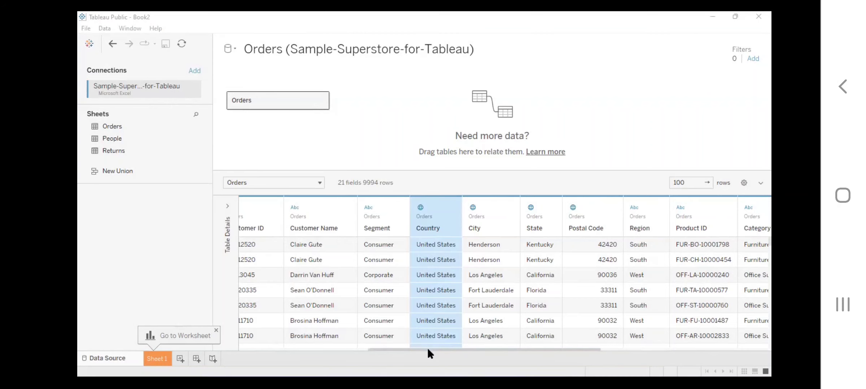
pyautogui.moveTo(427, 348); pyautogui.dragTo(289, 351)
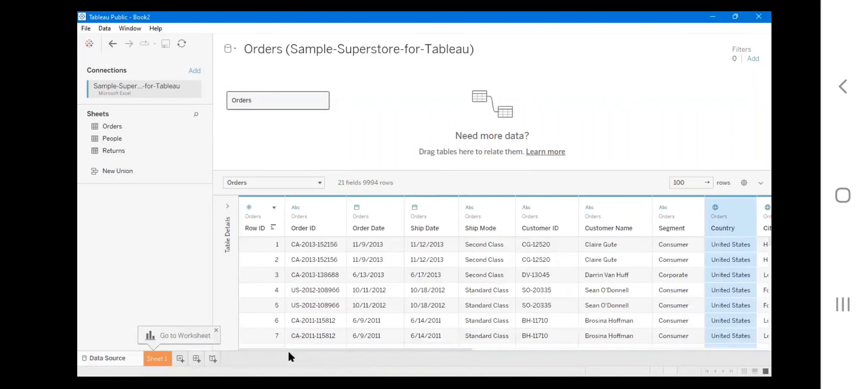
pyautogui.moveTo(293, 349)
pyautogui.mouseDown()
pyautogui.moveTo(382, 345)
pyautogui.moveTo(286, 348)
pyautogui.mouseUp()
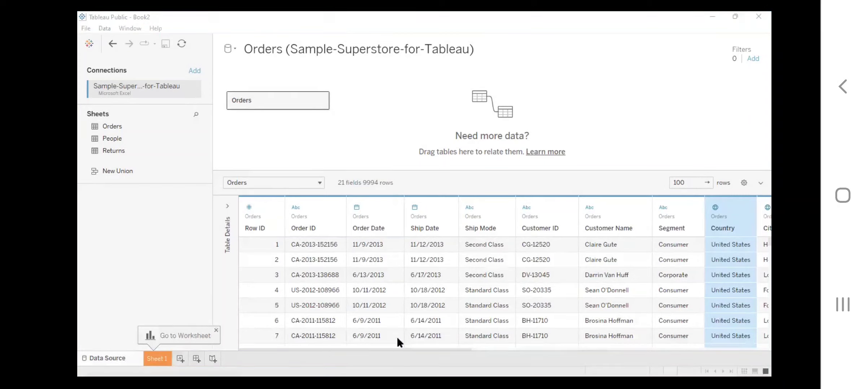
pyautogui.click(151, 360)
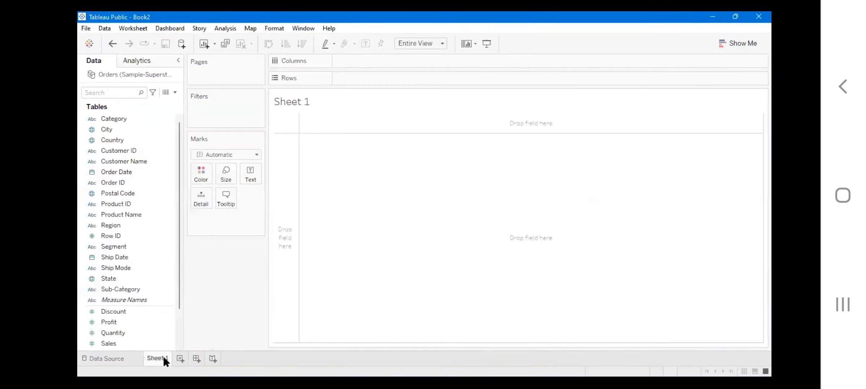
# Return to the data source page and examine the data types available for the Row ID column, keeping Number (whole)
pyautogui.click(121, 118)
pyautogui.moveTo(122, 128); pyautogui.dragTo(122, 113)
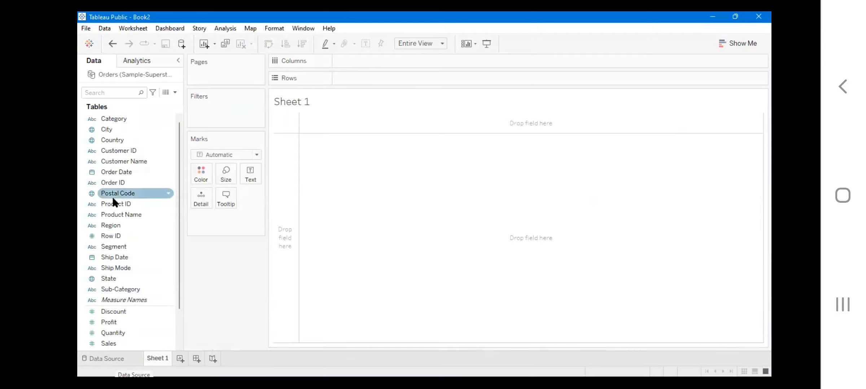
pyautogui.click(116, 359)
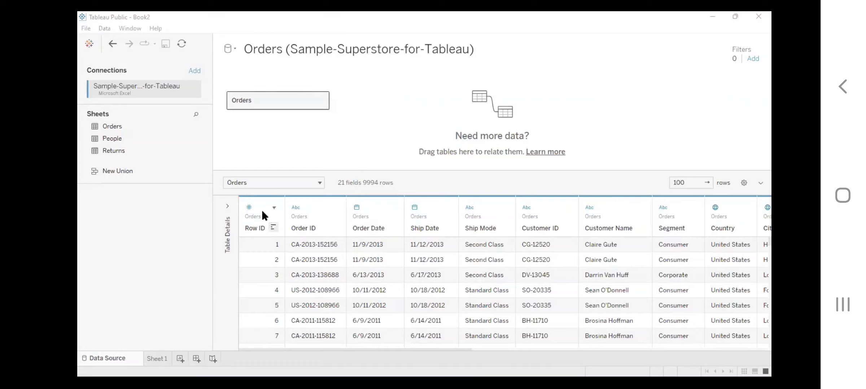
pyautogui.click(248, 207)
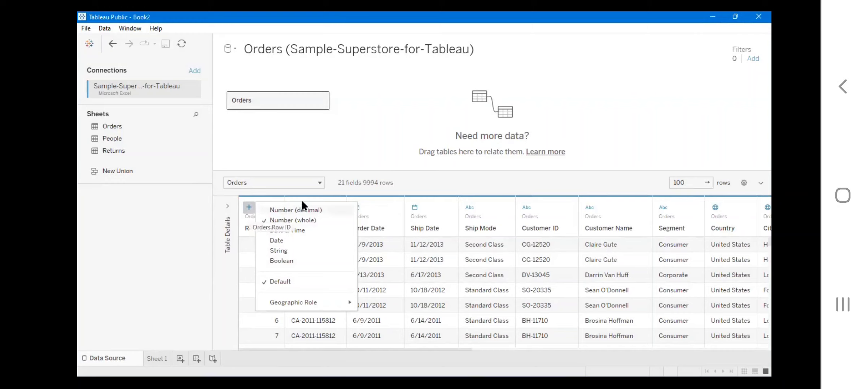
pyautogui.click(249, 208)
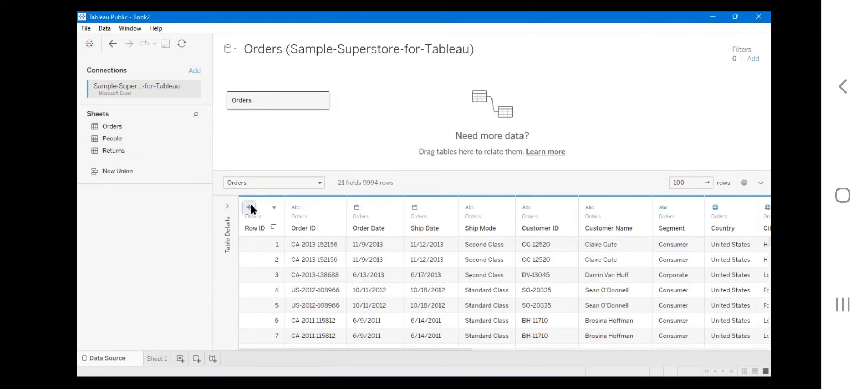
pyautogui.click(249, 208)
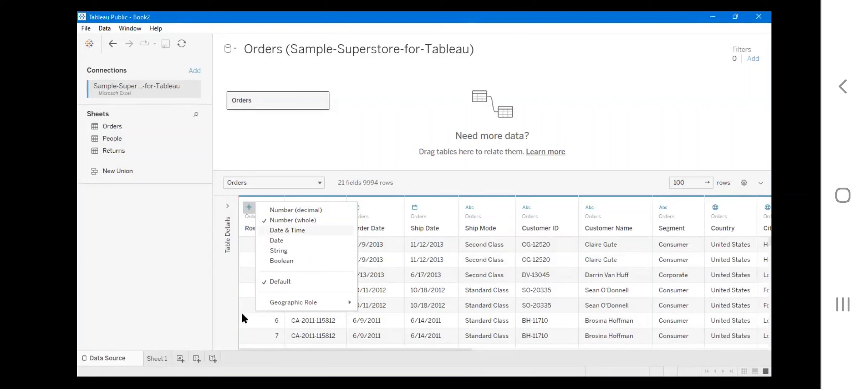
pyautogui.click(296, 219)
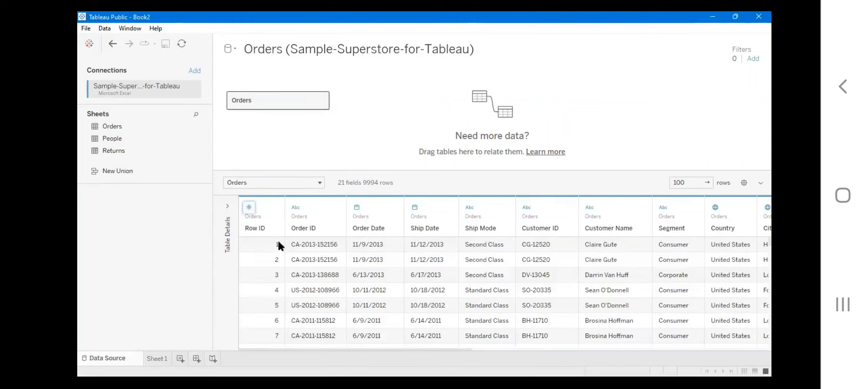
# Recheck the data type options of the selected Row ID column and look through the rows and further columns of the Orders preview
pyautogui.click(273, 309)
pyautogui.scroll(-20, 273, 282)
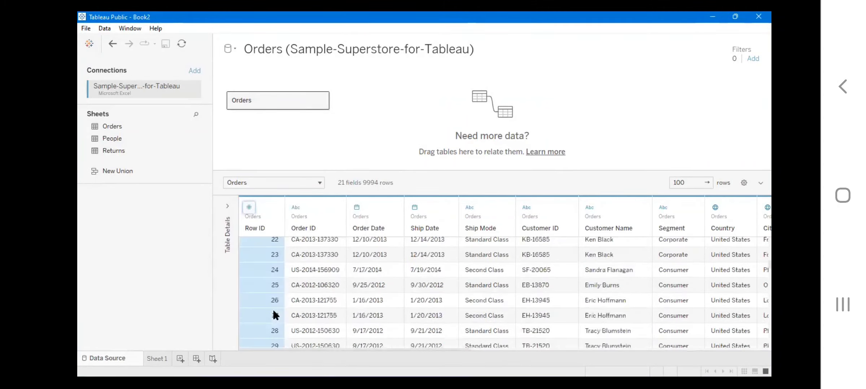
pyautogui.click(249, 208)
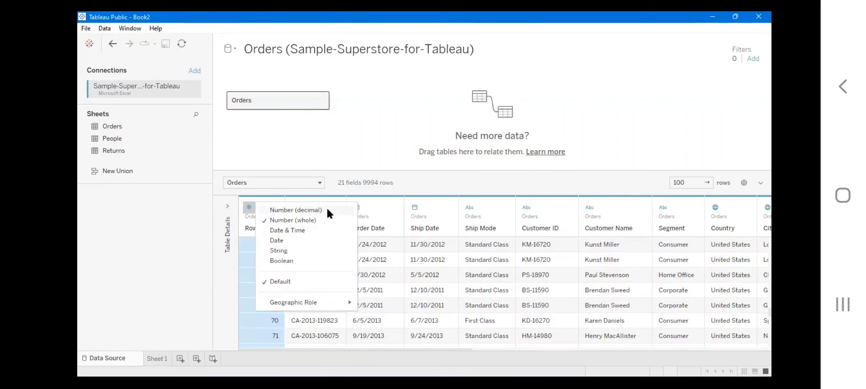
pyautogui.click(414, 148)
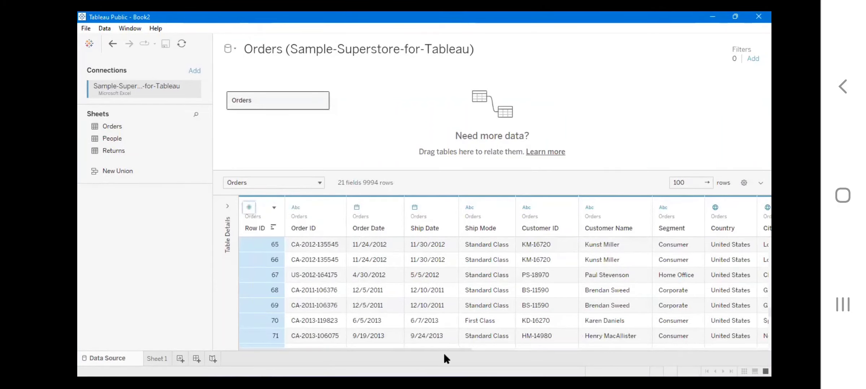
pyautogui.hscroll(3, 470, 351)
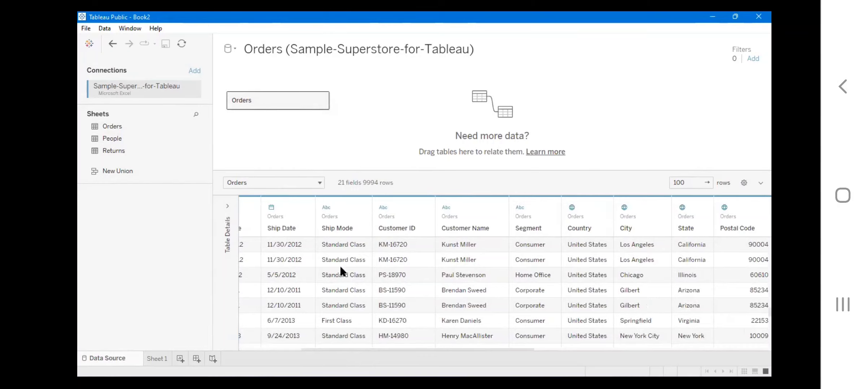
pyautogui.scroll(-5, 418, 303)
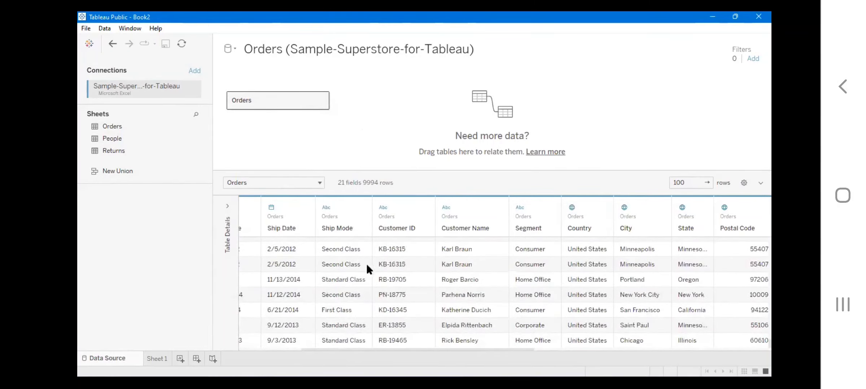
pyautogui.scroll(-8, 434, 272)
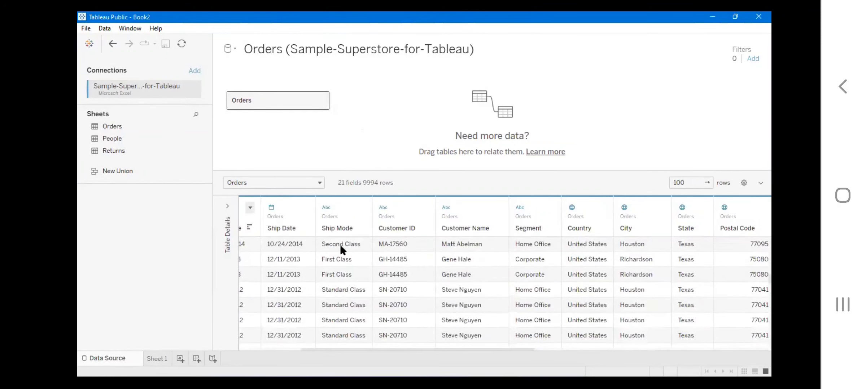
pyautogui.scroll(1, 320, 244)
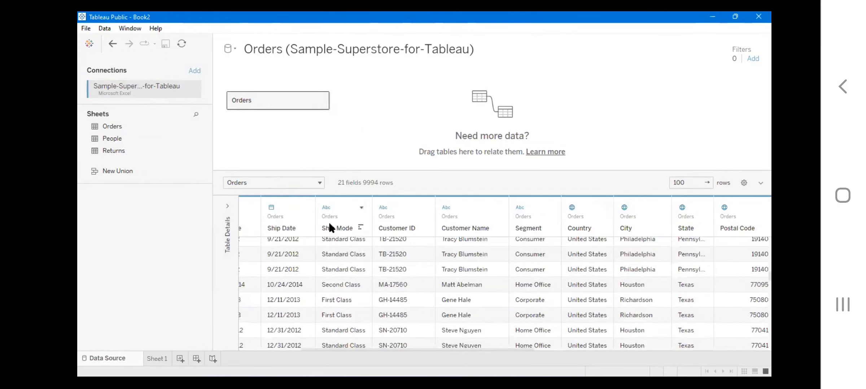
pyautogui.scroll(9, 343, 216)
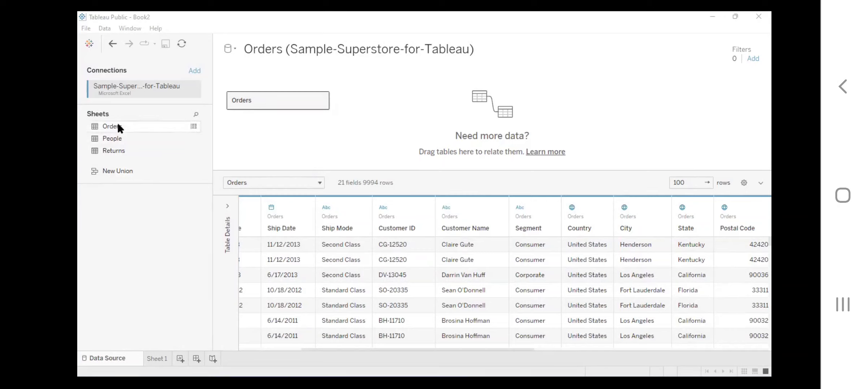
# Open the Orders table on the canvas to inspect its physical tables and close that view again
pyautogui.moveTo(113, 125)
pyautogui.mouseDown()
pyautogui.moveTo(254, 121)
pyautogui.moveTo(238, 113)
pyautogui.moveTo(106, 125)
pyautogui.mouseUp()
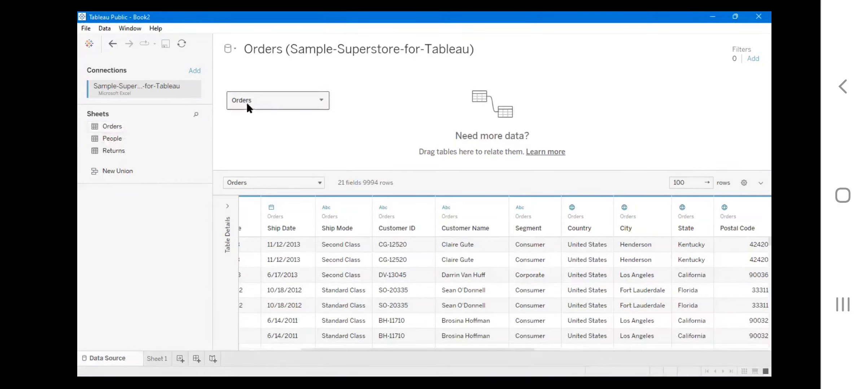
pyautogui.doubleClick(261, 100)
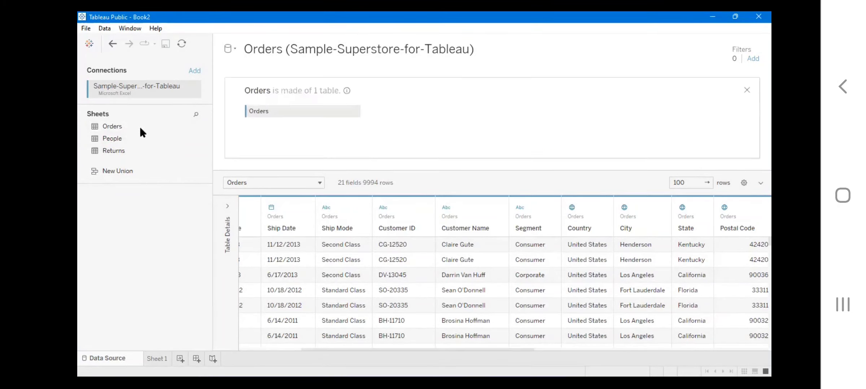
pyautogui.click(112, 124)
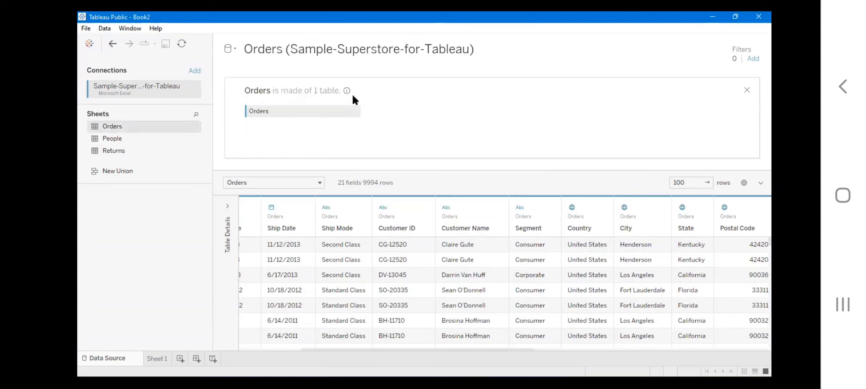
pyautogui.click(747, 90)
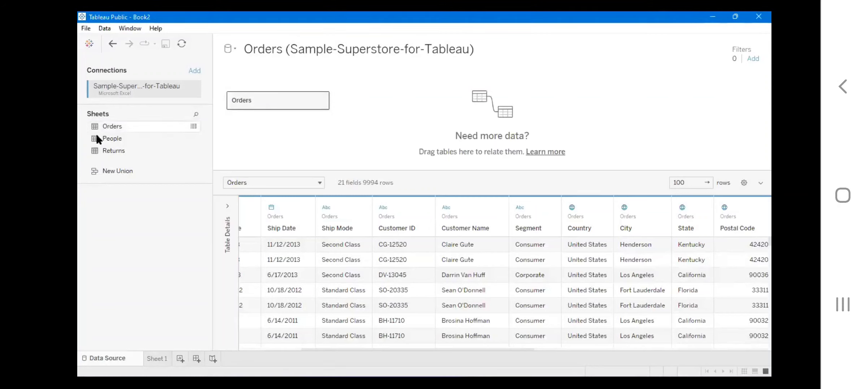
# Try a union of the Orders table with a second copy of the Orders sheet, and undo it
pyautogui.doubleClick(277, 97)
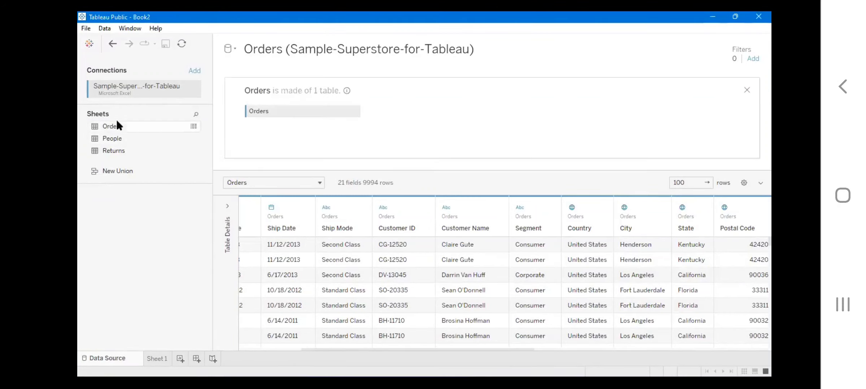
pyautogui.moveTo(108, 126); pyautogui.dragTo(272, 133)
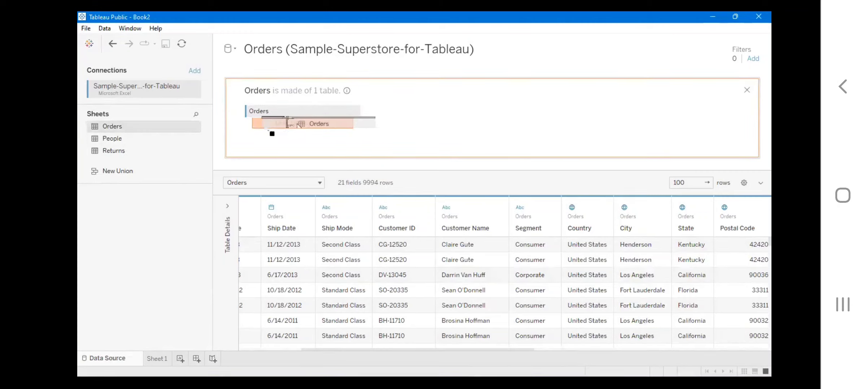
pyautogui.moveTo(298, 125); pyautogui.dragTo(270, 126)
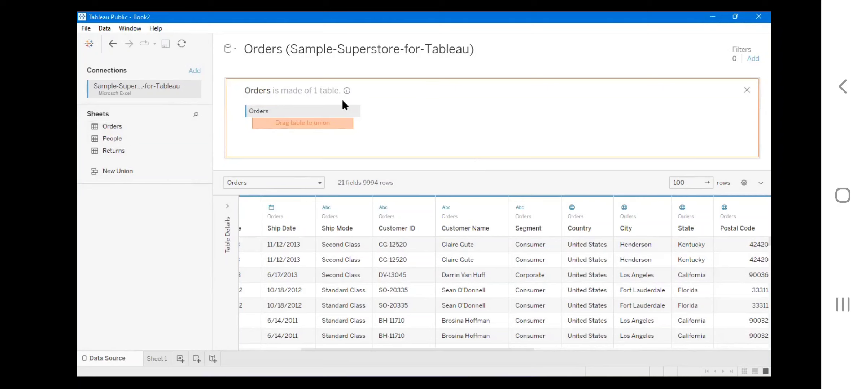
pyautogui.moveTo(139, 127); pyautogui.dragTo(382, 112)
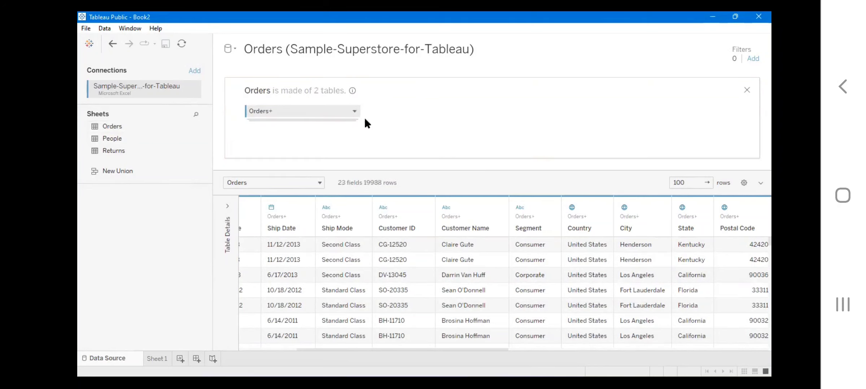
pyautogui.moveTo(354, 117)
pyautogui.hotkey('ctrl', 'z')
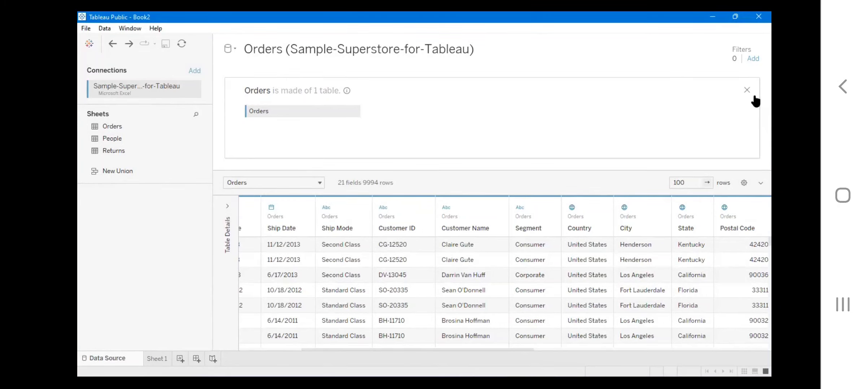
# Look through the Orders preview rows from the first columns and check which tables the preview can show
pyautogui.scroll(-20, 317, 320)
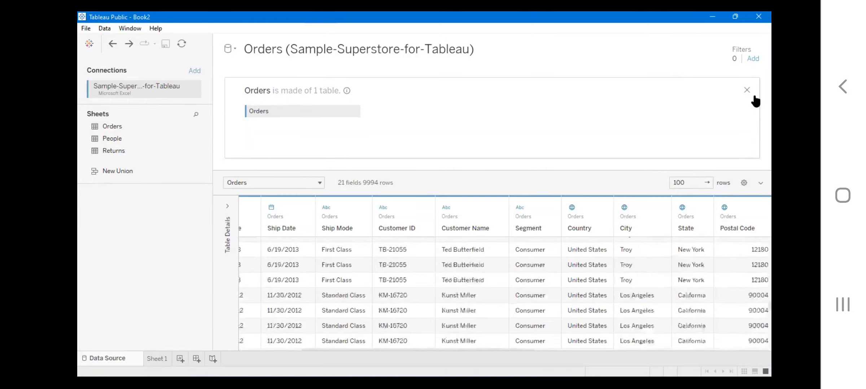
pyautogui.scroll(1, 463, 321)
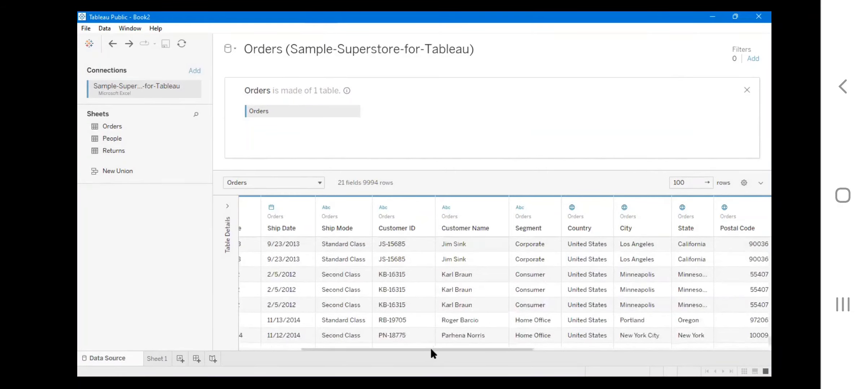
pyautogui.moveTo(430, 349); pyautogui.dragTo(361, 349)
pyautogui.press('Return')
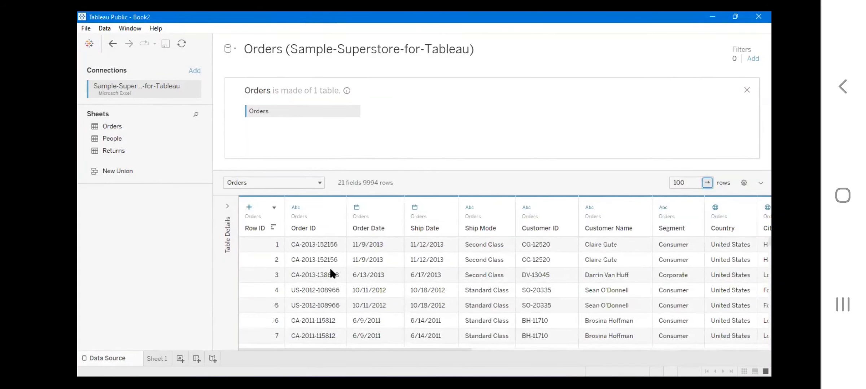
pyautogui.scroll(-15, 334, 259)
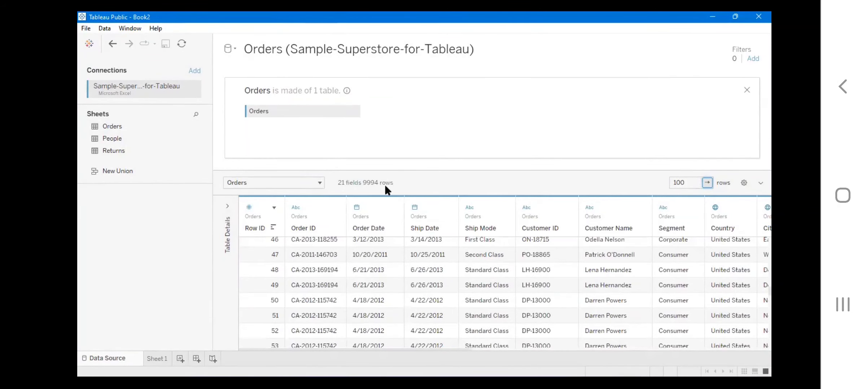
pyautogui.click(268, 186)
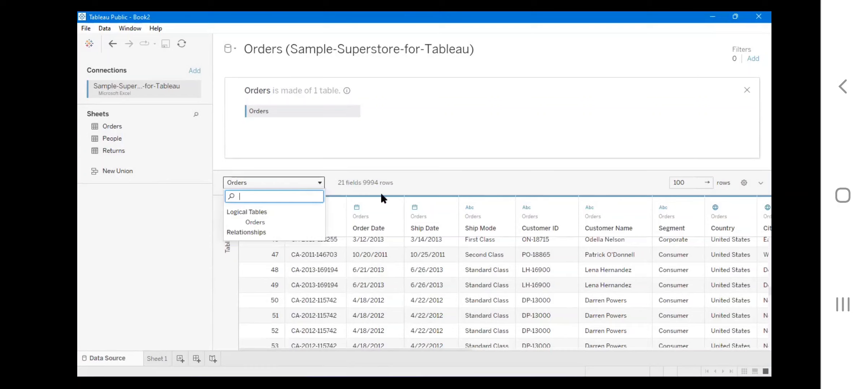
pyautogui.click(468, 186)
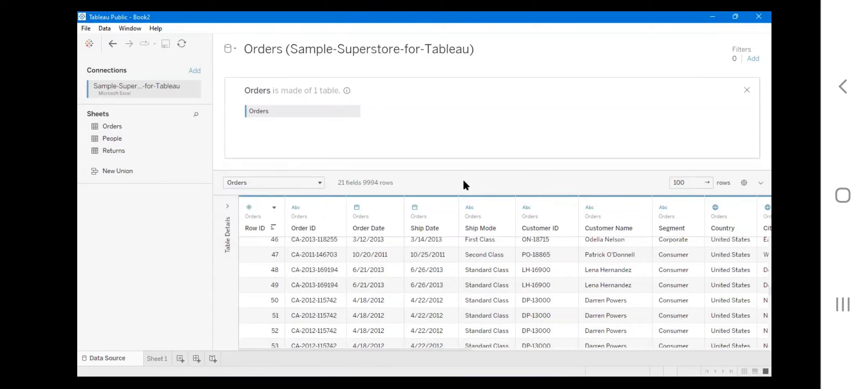
# Sort the preview fields A to Z ascending and restore the data source order
pyautogui.click(743, 183)
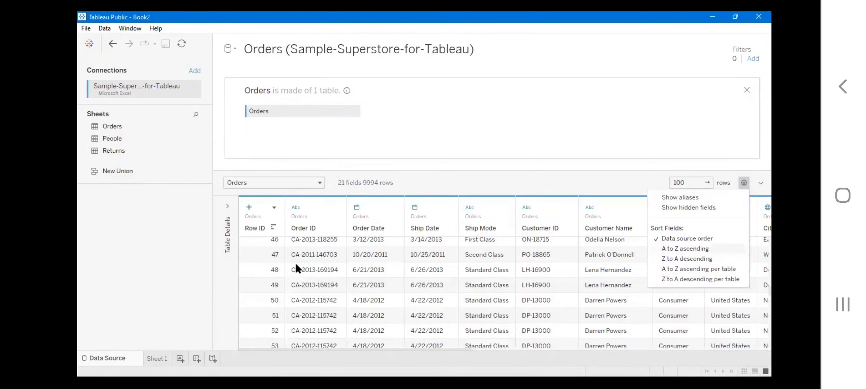
pyautogui.press('Return')
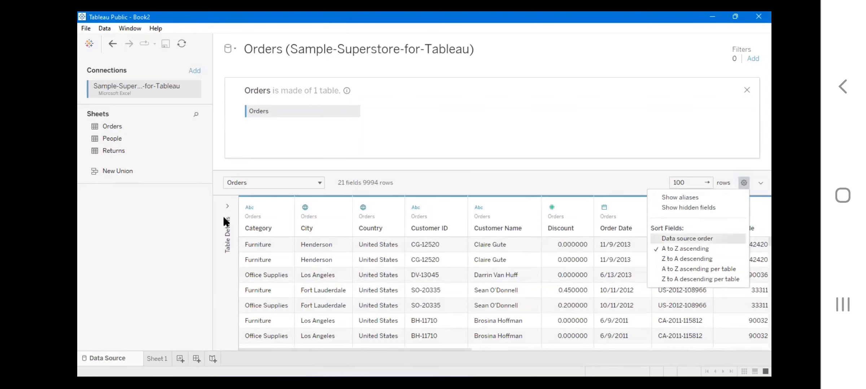
pyautogui.click(686, 239)
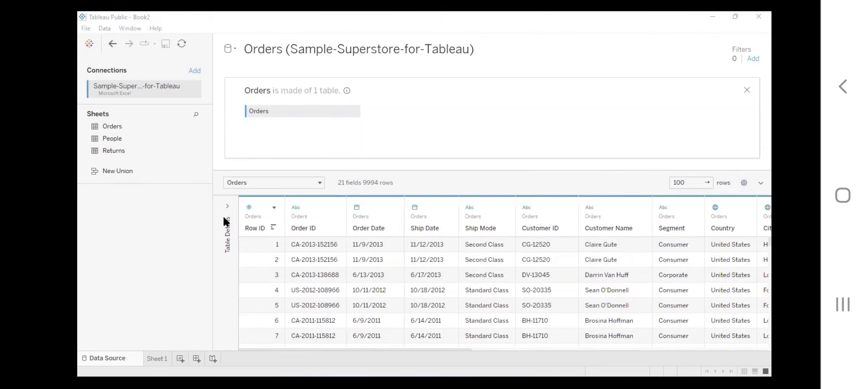
# Close the physical table view of Orders and open the Sheet 1 worksheet
pyautogui.click(761, 183)
pyautogui.click(760, 338)
pyautogui.click(747, 90)
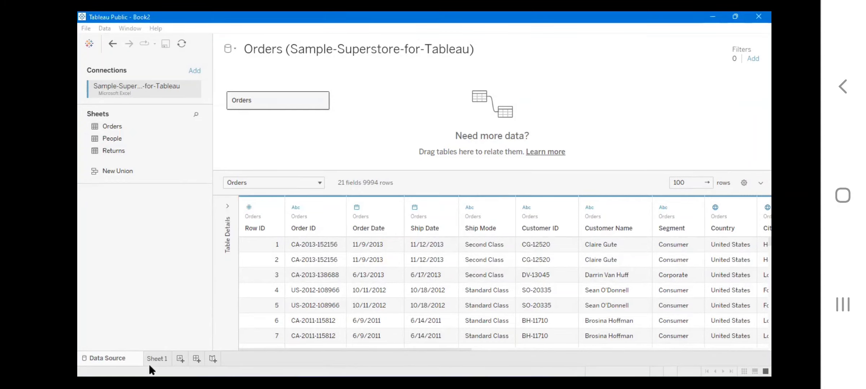
pyautogui.click(149, 362)
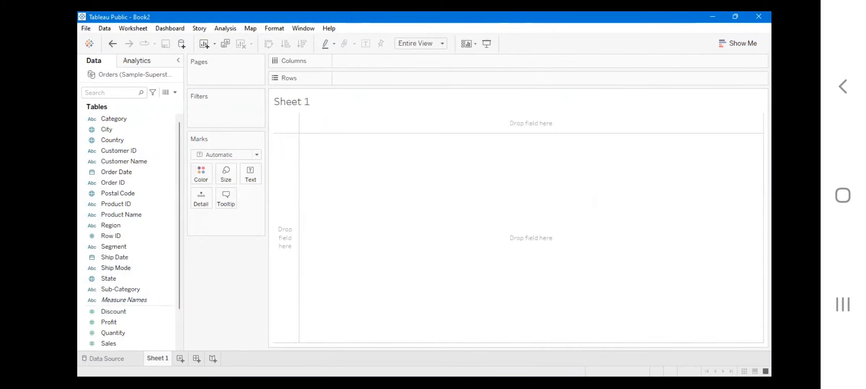
pyautogui.click(97, 137)
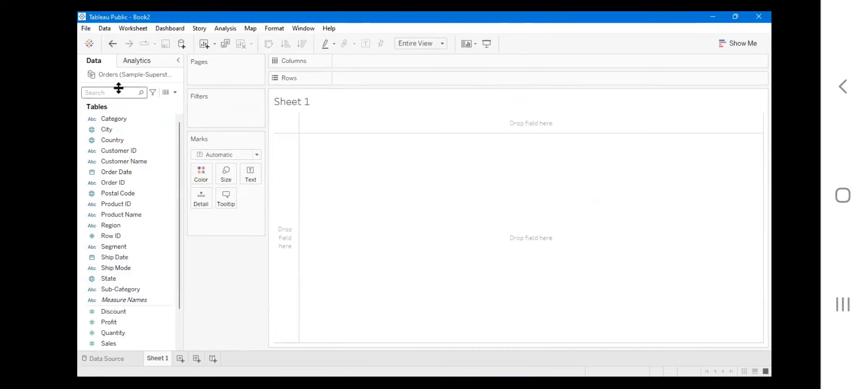
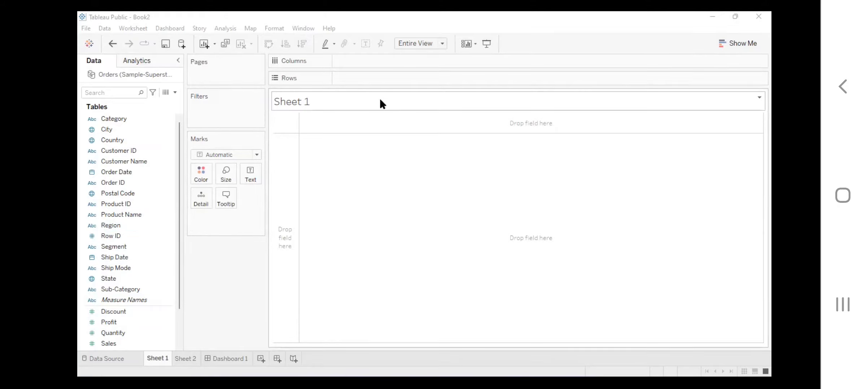
# Add "Sales vs Categories" after the sheet name in the worksheet title
pyautogui.doubleClick(381, 101)
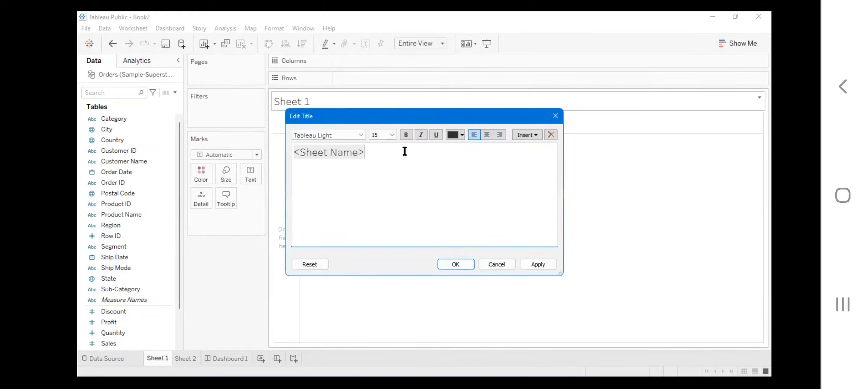
pyautogui.write('Sales vs Categorie')
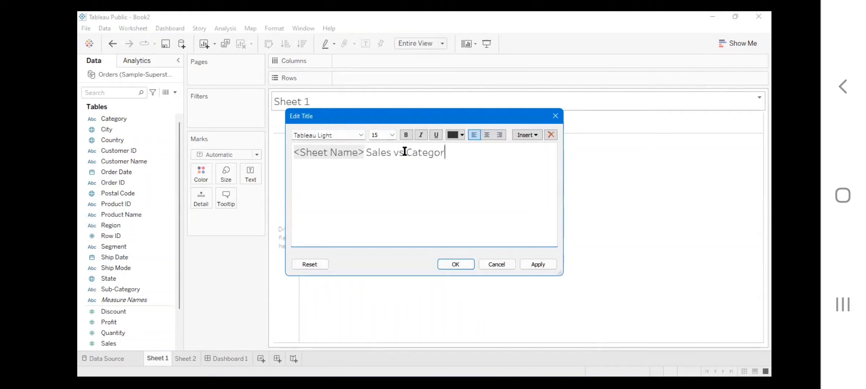
pyautogui.write('s')
pyautogui.click(456, 264)
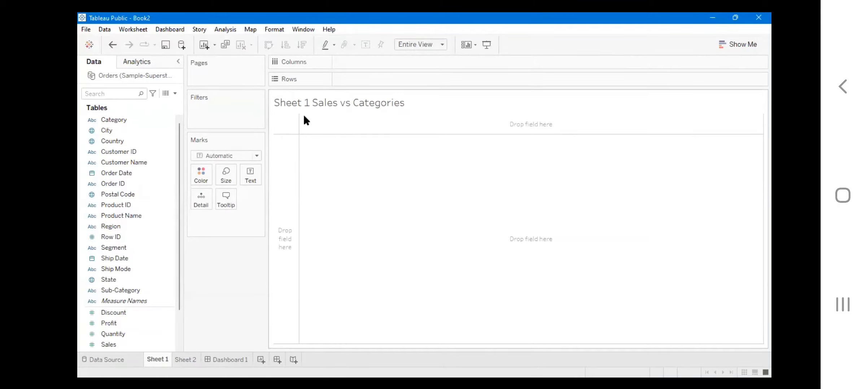
pyautogui.doubleClick(346, 100)
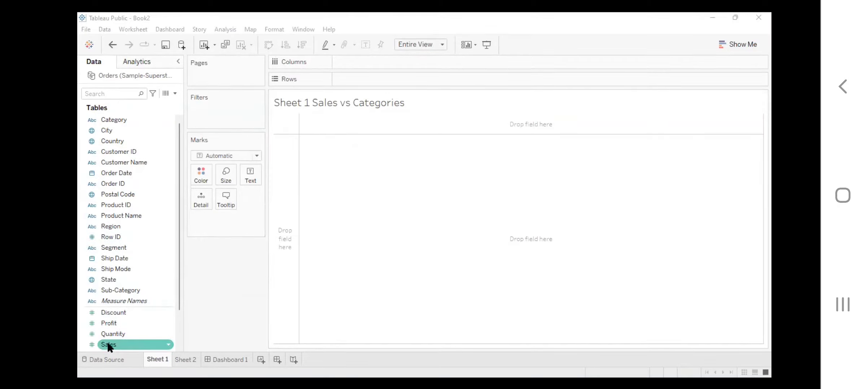
# Build a bar chart with Sales on Rows and Category on Columns, and inspect the bar of each category
pyautogui.moveTo(109, 346); pyautogui.dragTo(359, 76)
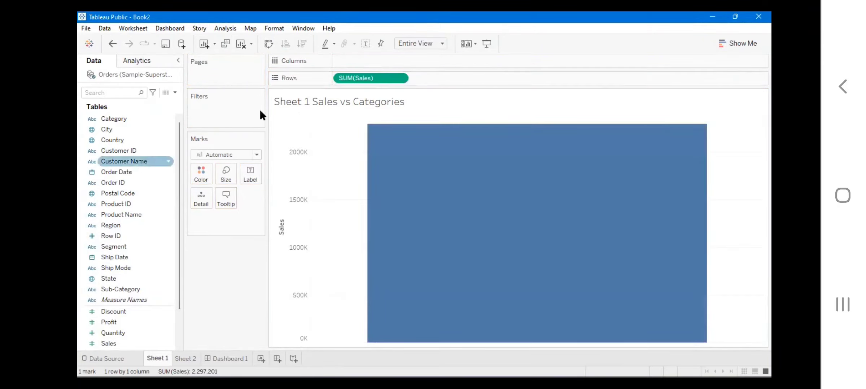
pyautogui.moveTo(114, 117); pyautogui.dragTo(351, 62)
pyautogui.moveTo(110, 119); pyautogui.dragTo(339, 67)
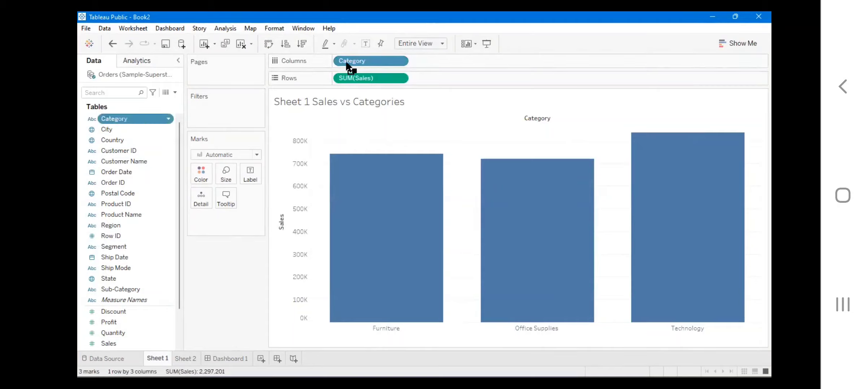
pyautogui.moveTo(108, 344); pyautogui.dragTo(227, 300)
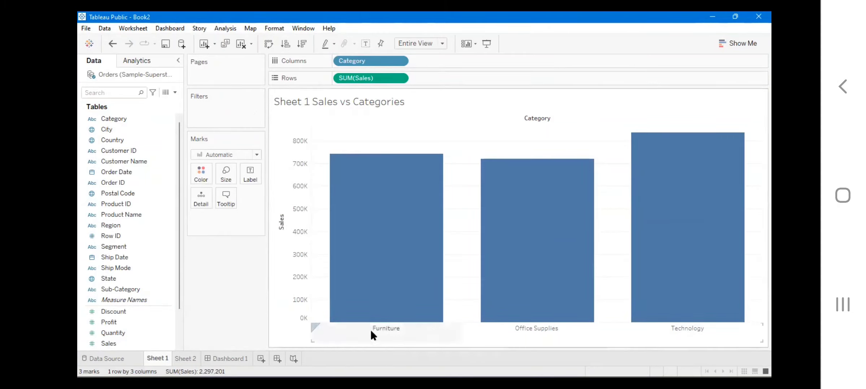
pyautogui.moveTo(361, 239)
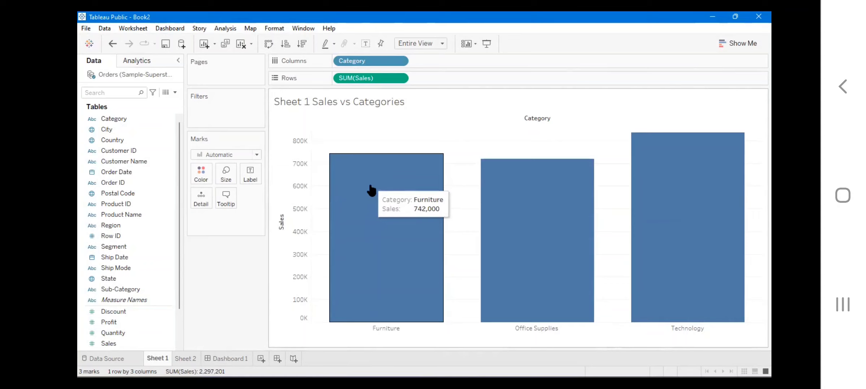
pyautogui.moveTo(483, 246)
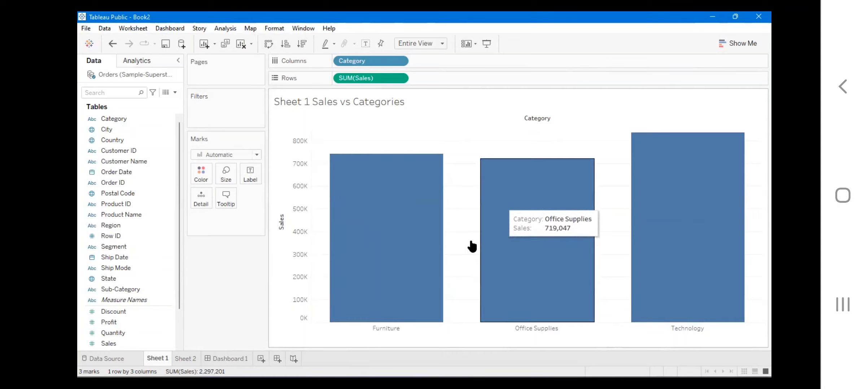
pyautogui.moveTo(649, 236)
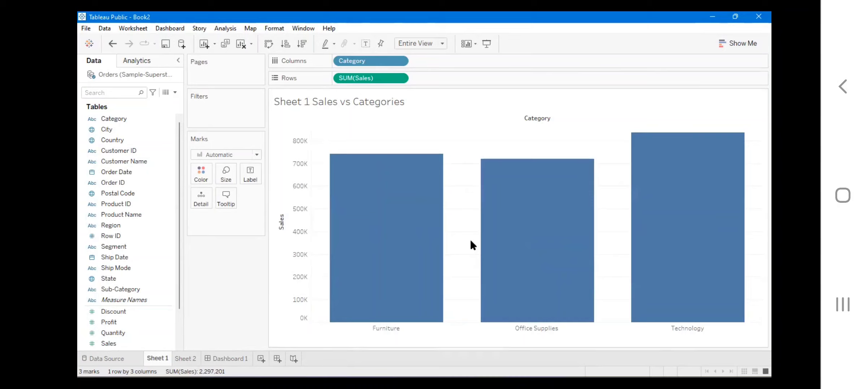
pyautogui.doubleClick(500, 104)
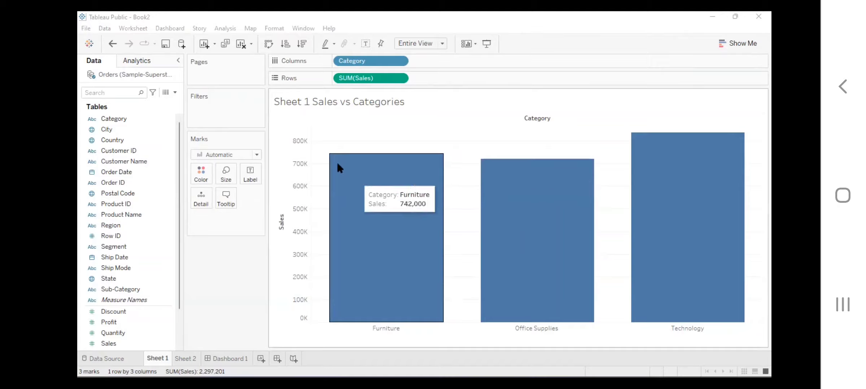
# Clear the chart by removing Sales from Rows and Category from Columns
pyautogui.click(112, 204)
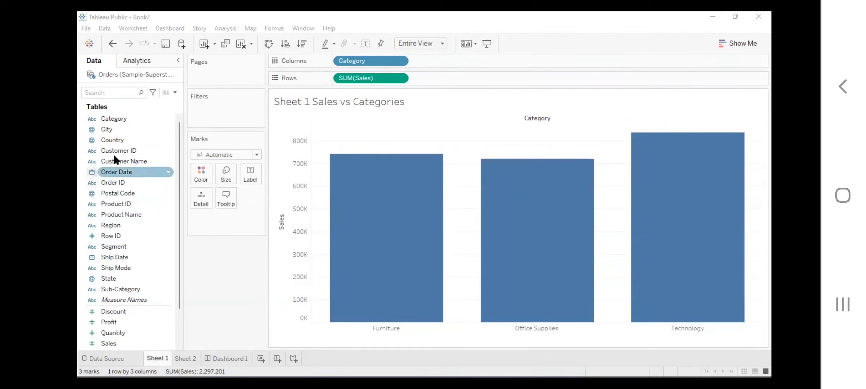
pyautogui.moveTo(378, 77); pyautogui.dragTo(235, 258)
pyautogui.moveTo(356, 61); pyautogui.dragTo(314, 100)
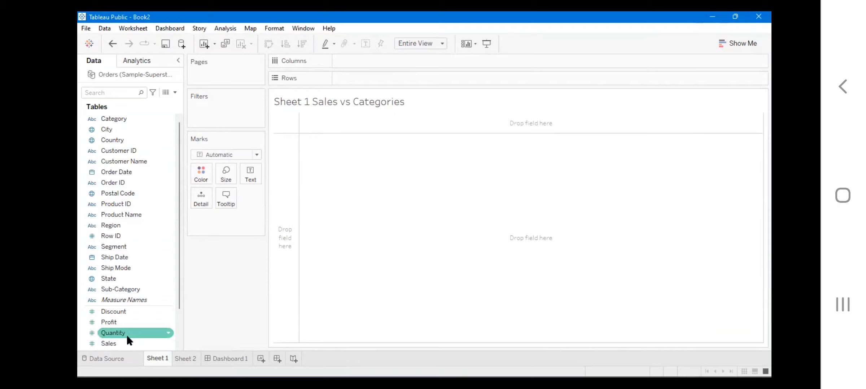
# Rebuild the vertical bar chart of total Sales per Category, placing Sales on Rows and Category on Columns
pyautogui.scroll(-2, 112, 317)
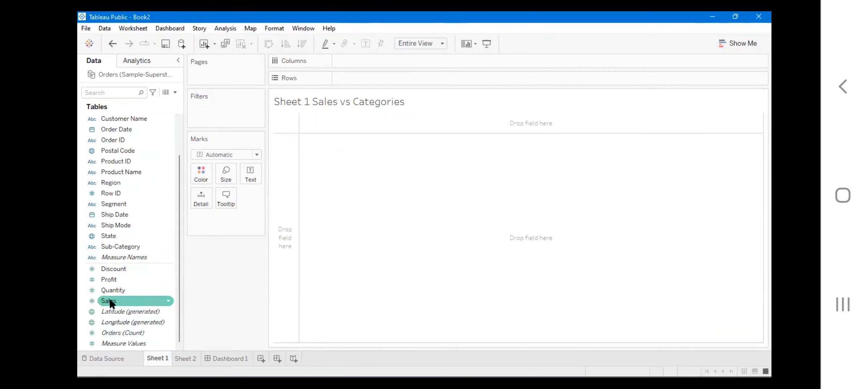
pyautogui.click(110, 304)
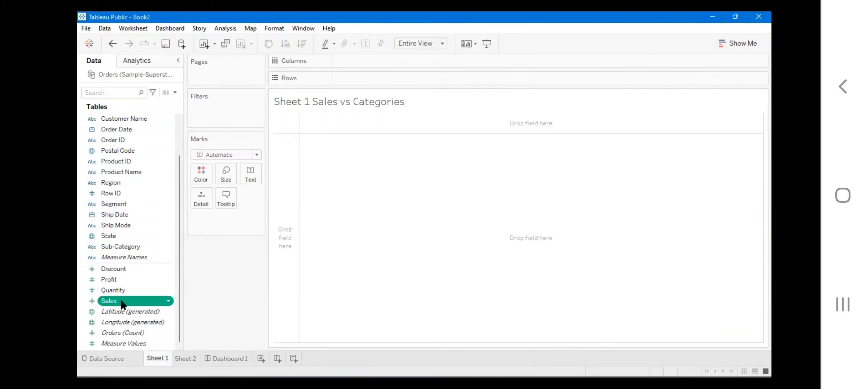
pyautogui.moveTo(123, 303); pyautogui.dragTo(180, 199)
pyautogui.moveTo(363, 74); pyautogui.dragTo(369, 80)
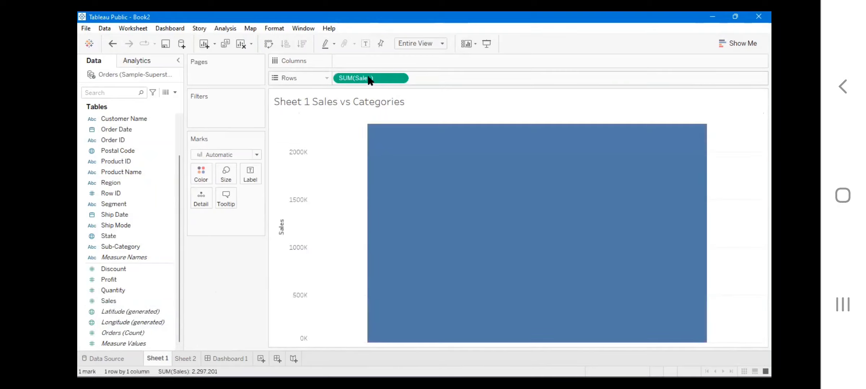
pyautogui.scroll(3, 168, 185)
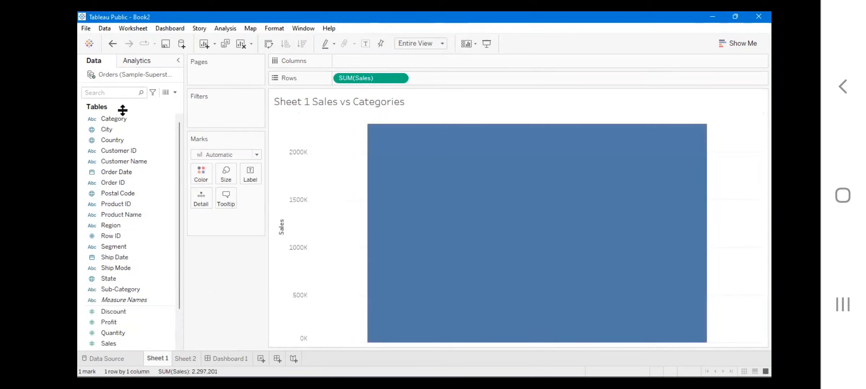
pyautogui.moveTo(104, 117); pyautogui.dragTo(297, 66)
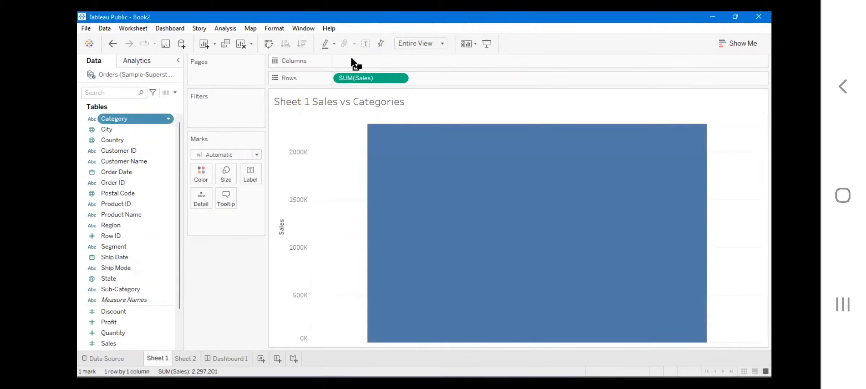
pyautogui.moveTo(352, 58); pyautogui.dragTo(352, 61)
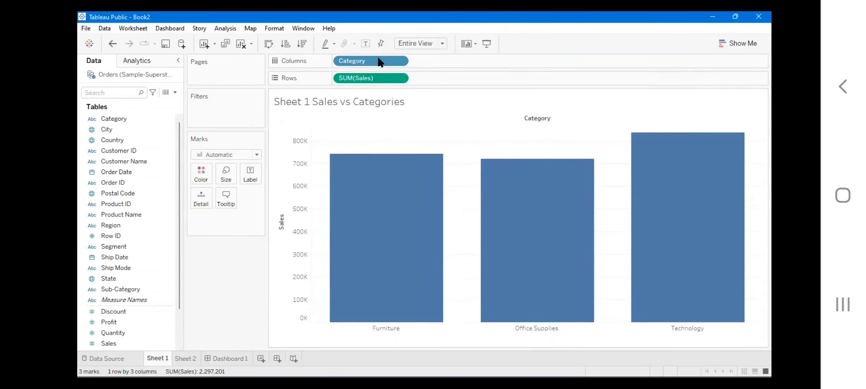
pyautogui.doubleClick(379, 102)
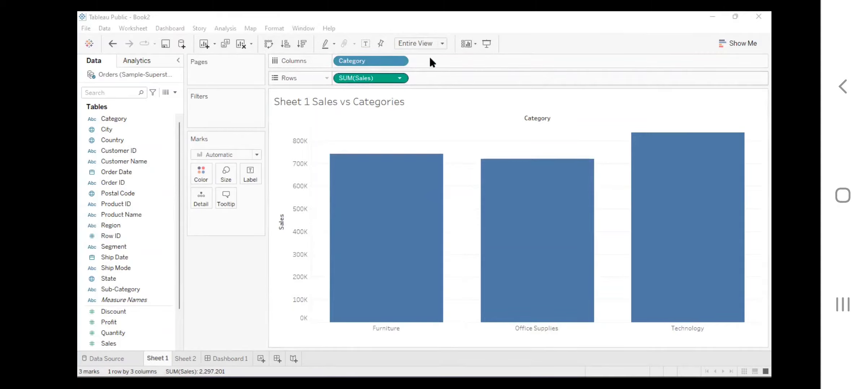
# Try the chart with Sales on Columns and Category on Rows, and swap the two fields back
pyautogui.moveTo(344, 77); pyautogui.dragTo(357, 61)
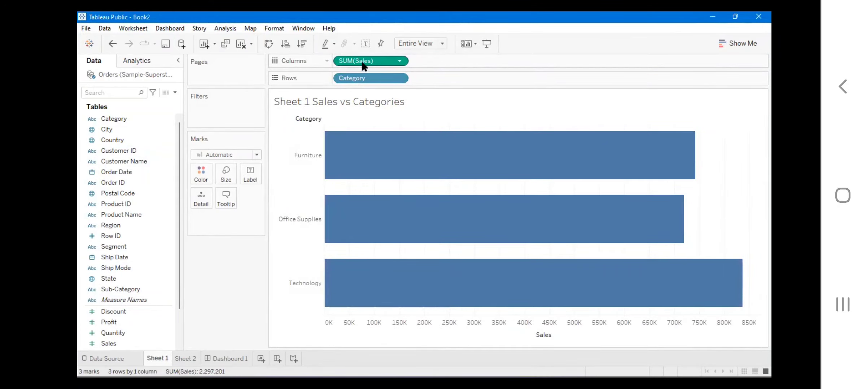
pyautogui.moveTo(370, 64); pyautogui.dragTo(375, 83)
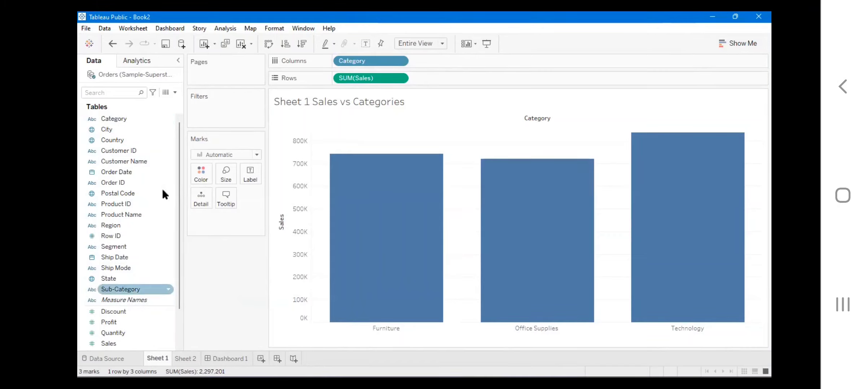
# Look through the measure fields, check the Row ID column in the Orders data source preview, and return to Sheet 1
pyautogui.scroll(-2, 149, 177)
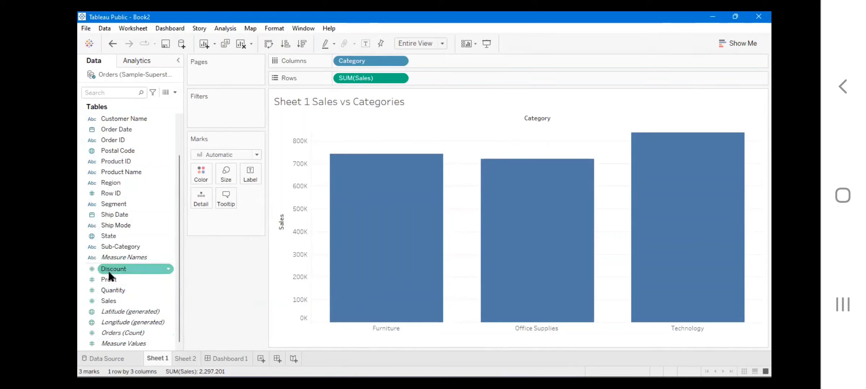
pyautogui.moveTo(108, 280); pyautogui.dragTo(106, 198)
pyautogui.scroll(2, 107, 198)
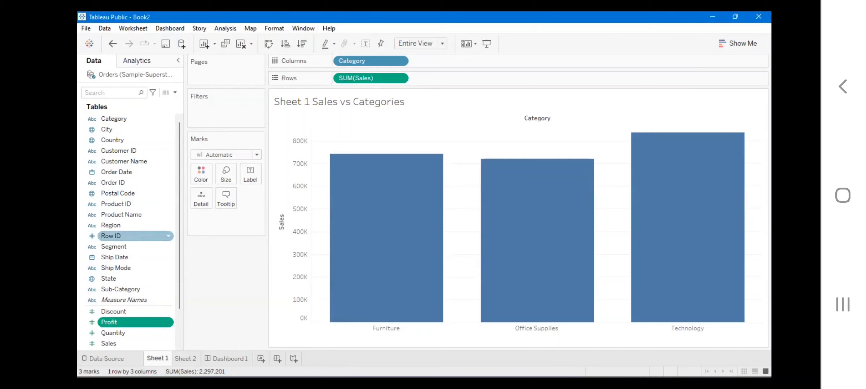
pyautogui.click(108, 363)
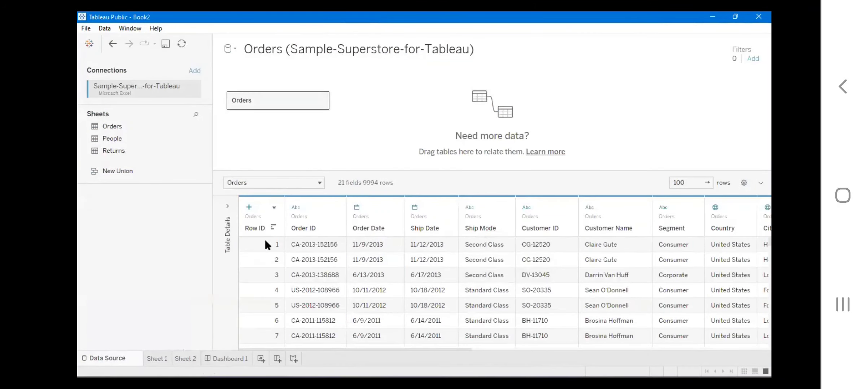
pyautogui.scroll(-5, 268, 267)
pyautogui.scroll(5, 267, 267)
pyautogui.scroll(-1, 270, 261)
pyautogui.scroll(1, 274, 251)
pyautogui.click(148, 357)
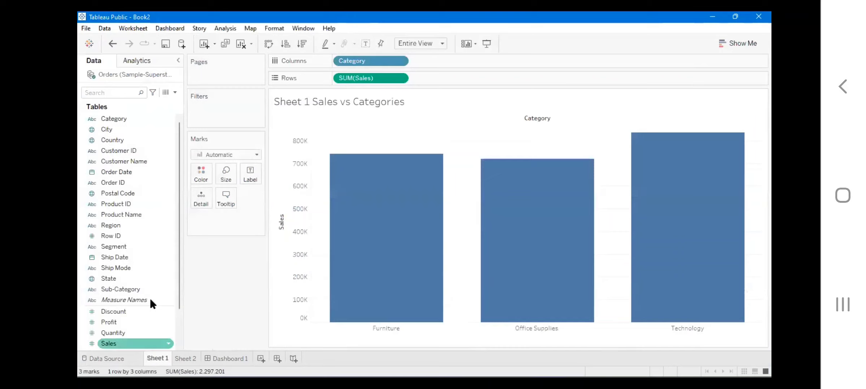
# Convert Row ID from a dimension to a measure and look through the dimension and measure fields
pyautogui.moveTo(113, 240); pyautogui.dragTo(110, 325)
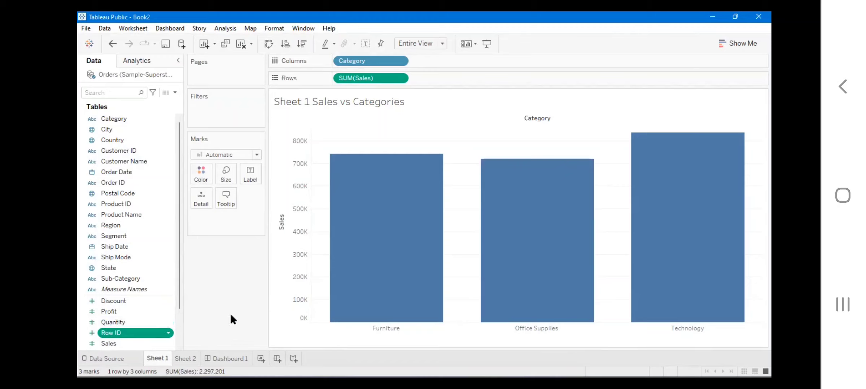
pyautogui.click(134, 172)
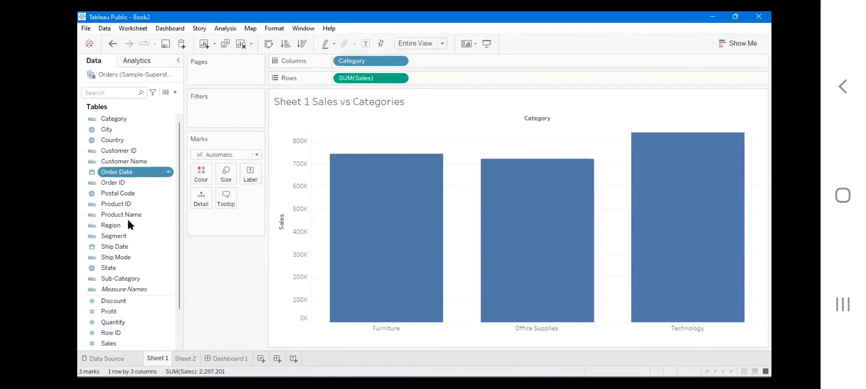
pyautogui.click(128, 280)
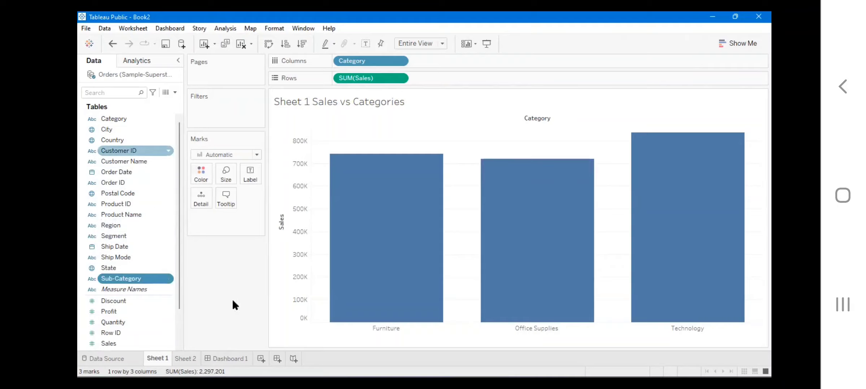
pyautogui.scroll(-2, 137, 205)
pyautogui.scroll(2, 136, 202)
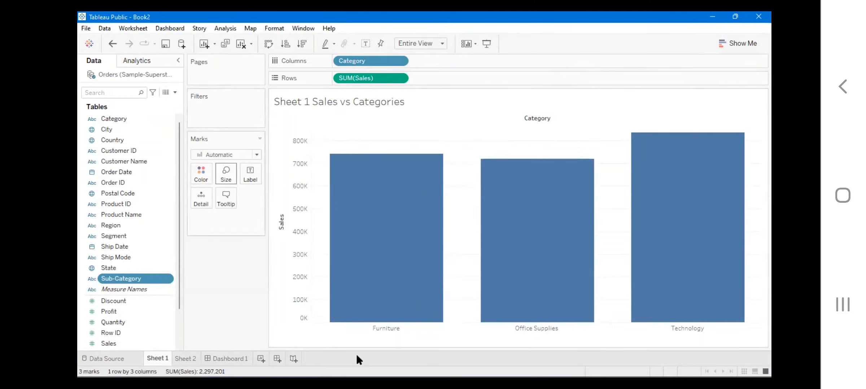
pyautogui.doubleClick(422, 98)
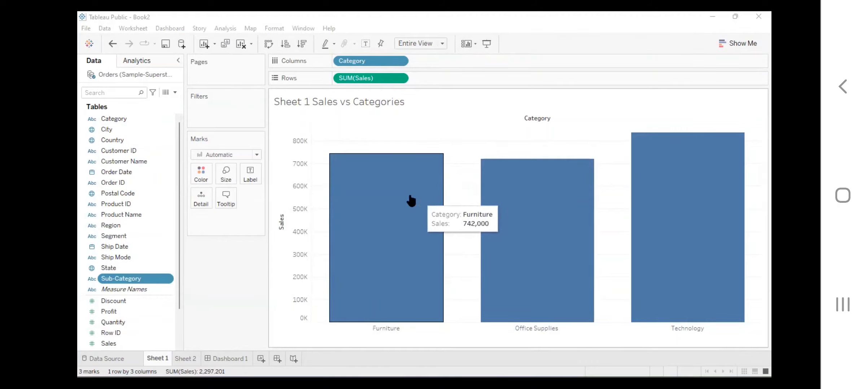
pyautogui.click(221, 300)
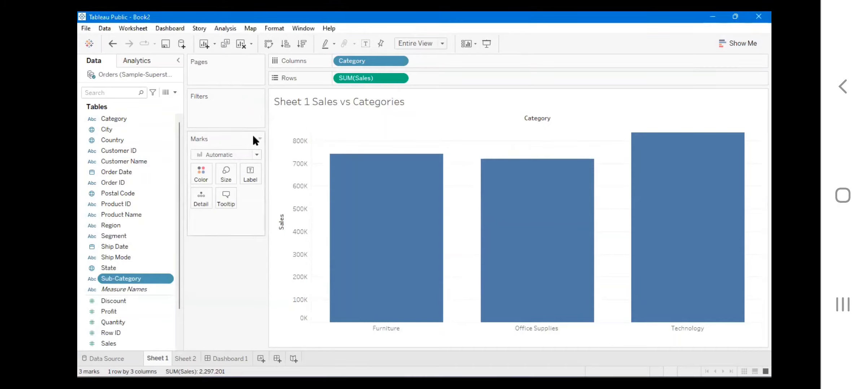
pyautogui.moveTo(358, 216)
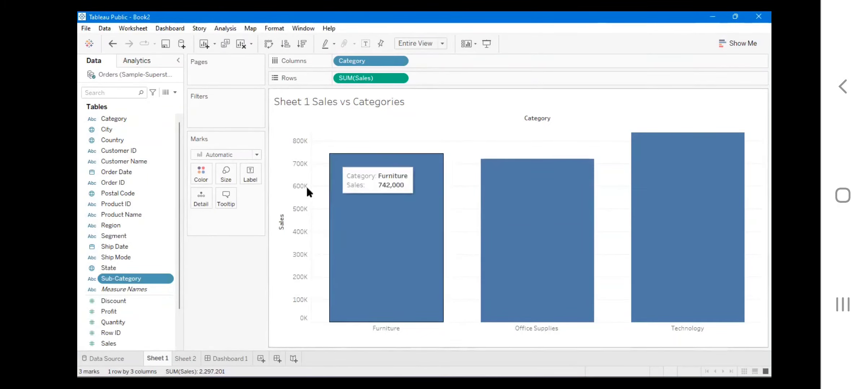
pyautogui.scroll(-2, 133, 305)
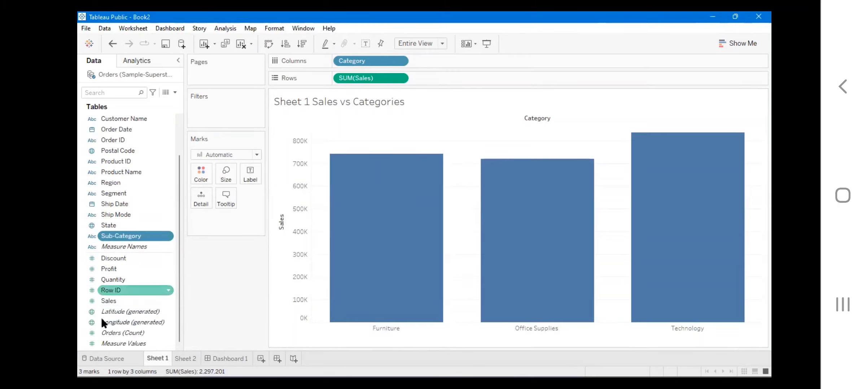
# Add the Sales measure as a label so each Category bar shows its total
pyautogui.moveTo(102, 301); pyautogui.dragTo(248, 178)
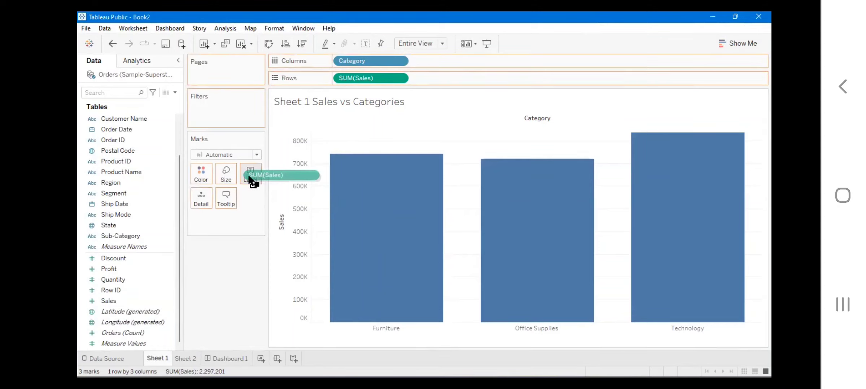
pyautogui.moveTo(250, 179); pyautogui.dragTo(91, 298)
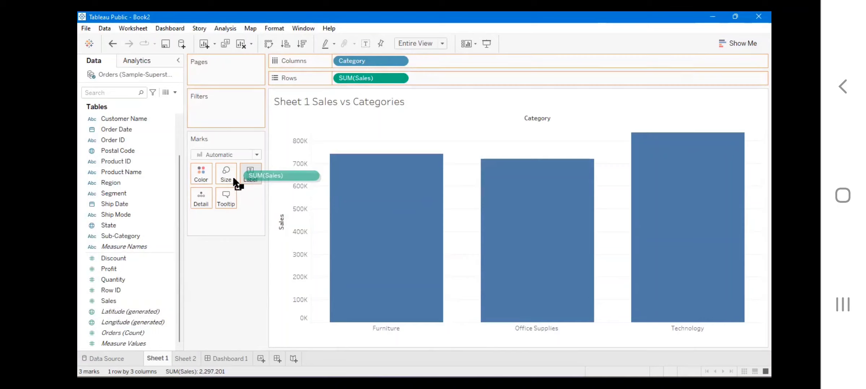
pyautogui.moveTo(241, 172); pyautogui.dragTo(249, 173)
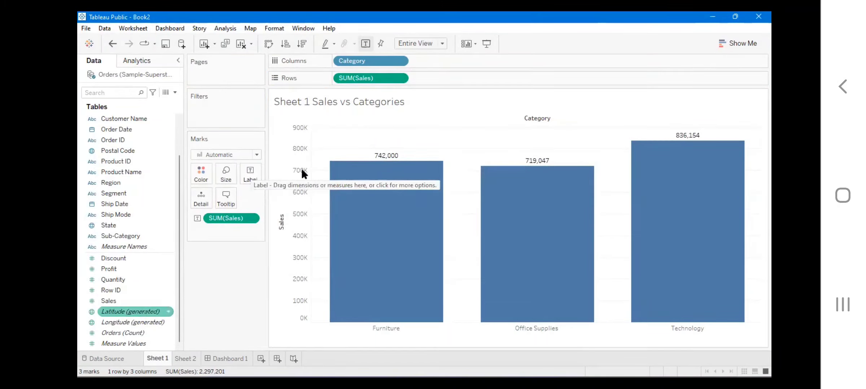
pyautogui.moveTo(388, 161)
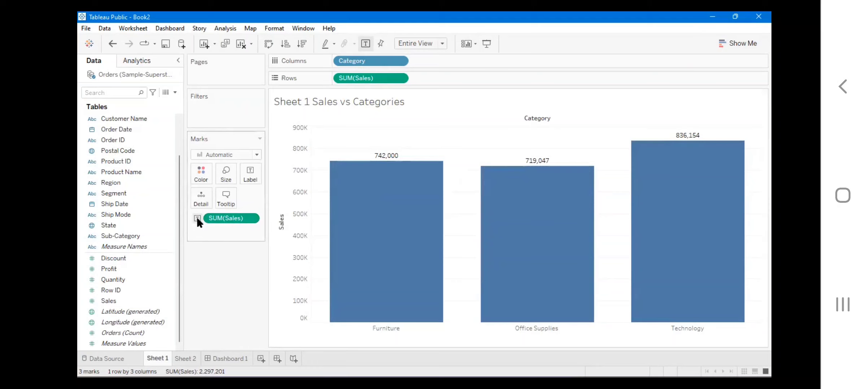
# Look through the axis and pane formatting options for the Sales label, and close them
pyautogui.click(249, 219)
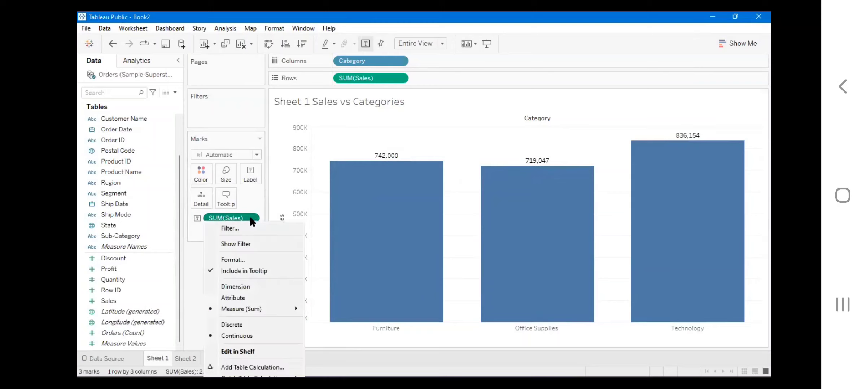
pyautogui.click(240, 260)
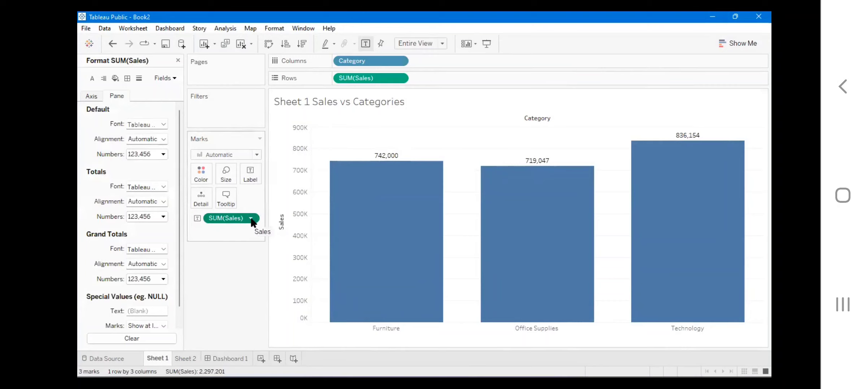
pyautogui.click(251, 219)
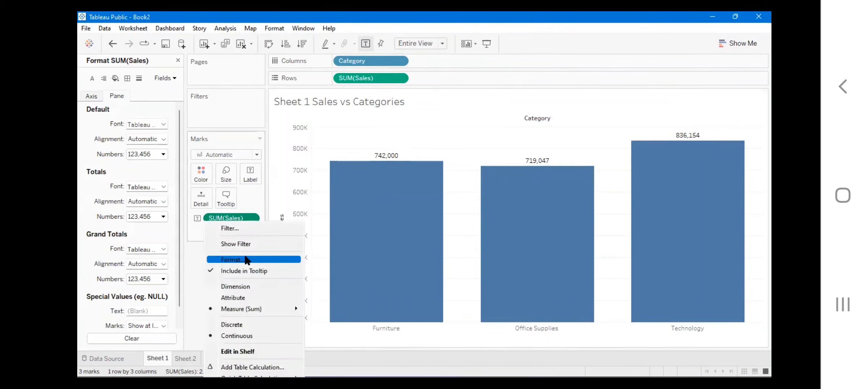
pyautogui.click(197, 253)
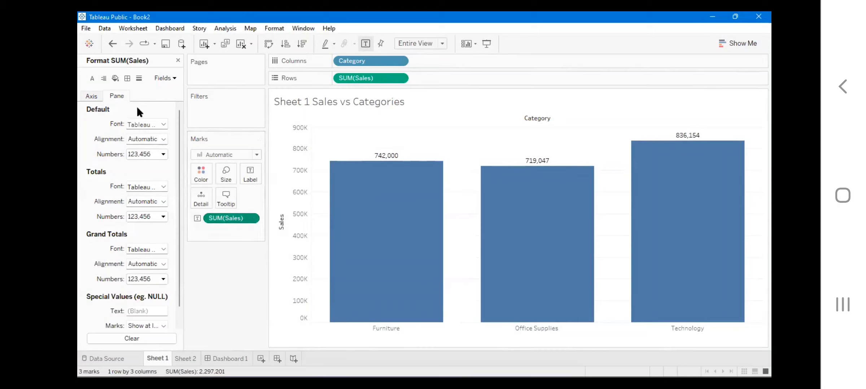
pyautogui.click(88, 97)
pyautogui.click(121, 96)
pyautogui.moveTo(399, 189)
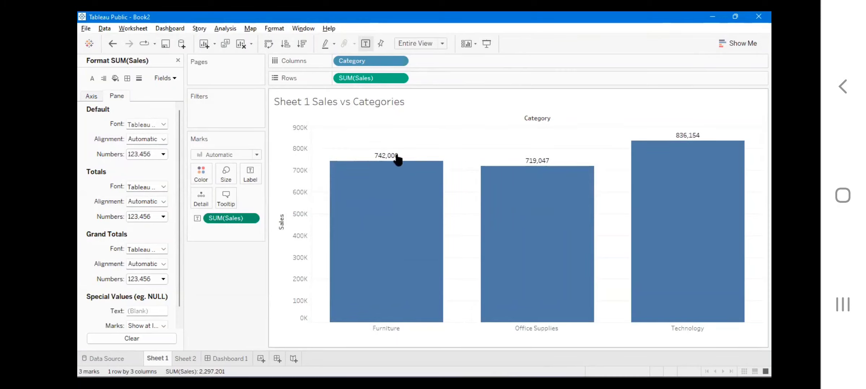
pyautogui.click(178, 60)
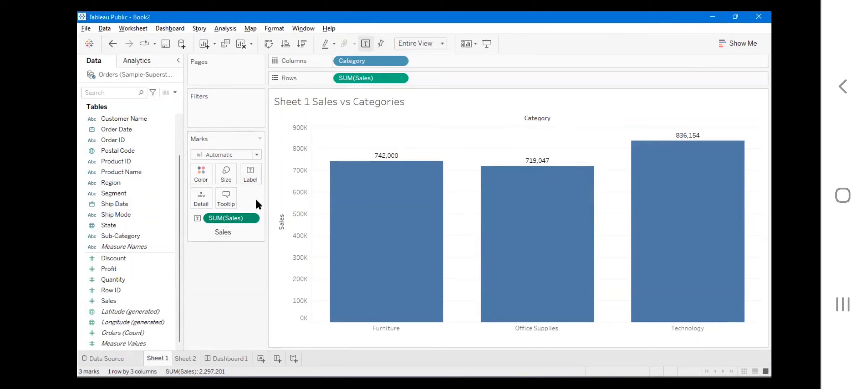
# Try Profit as a second label on the Category bars, and remove it from the marks
pyautogui.click(249, 220)
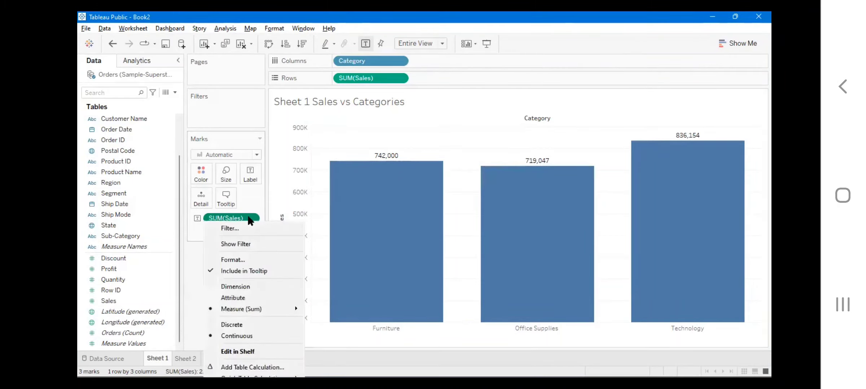
pyautogui.click(249, 219)
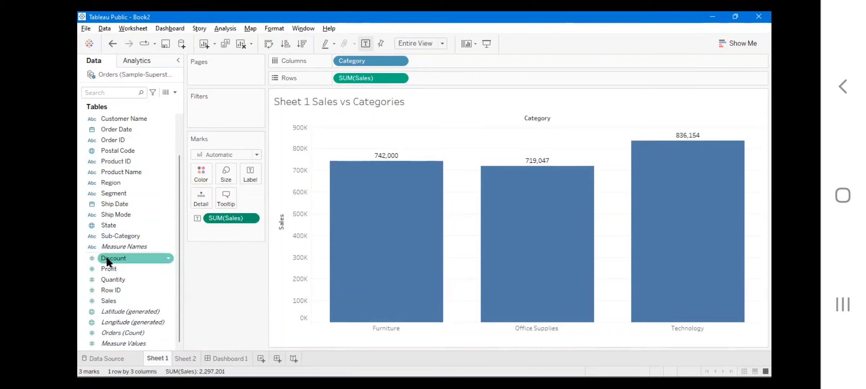
pyautogui.moveTo(105, 268); pyautogui.dragTo(250, 169)
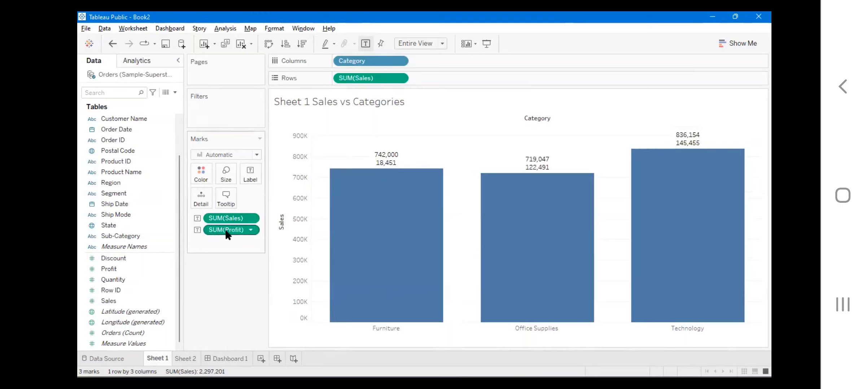
pyautogui.moveTo(226, 235); pyautogui.dragTo(224, 278)
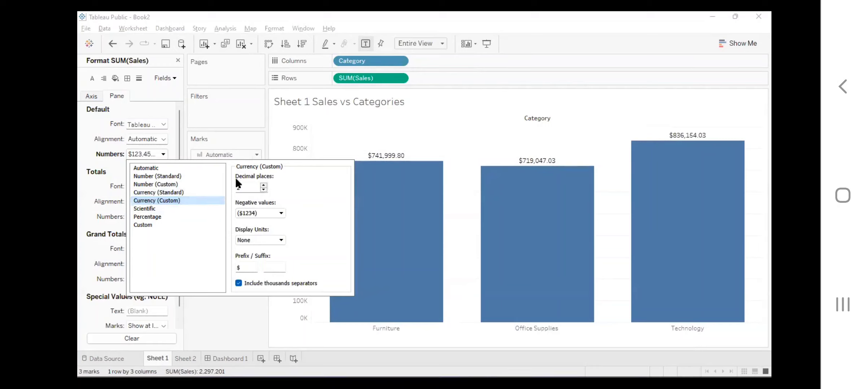
# Set the Sales label's custom currency format to 0 decimal places and display units of Thousands (K)
pyautogui.click(263, 190)
pyautogui.click(263, 189)
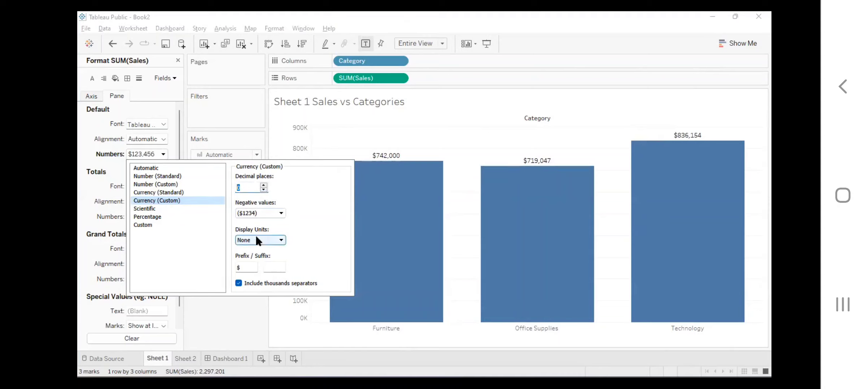
pyautogui.click(273, 240)
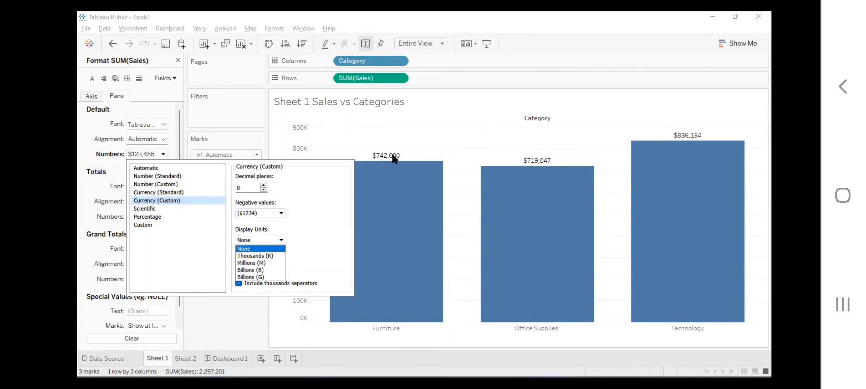
pyautogui.click(249, 257)
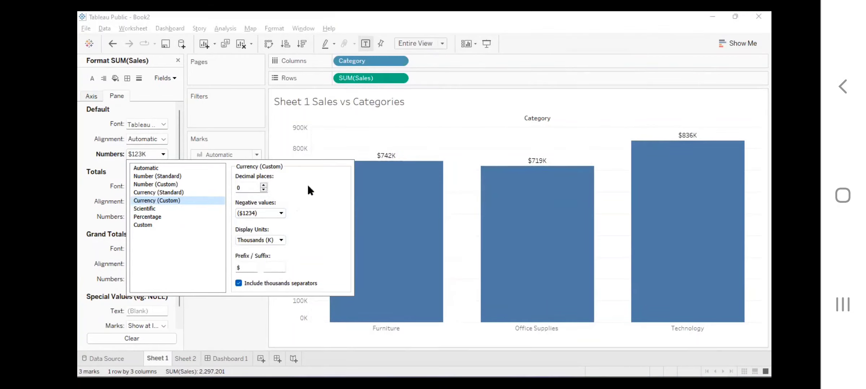
pyautogui.moveTo(393, 156)
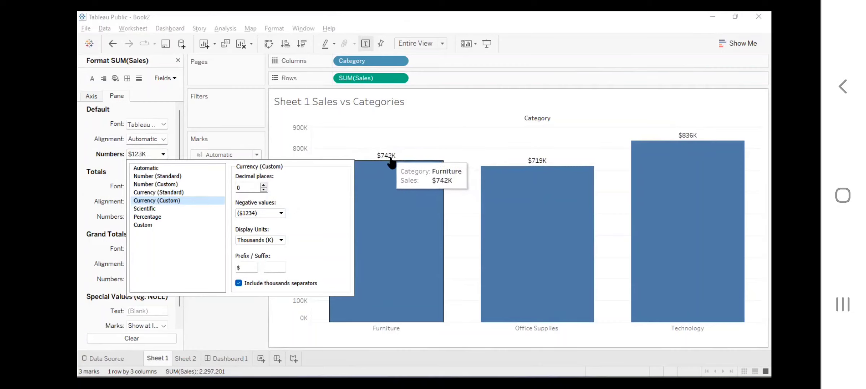
pyautogui.click(211, 311)
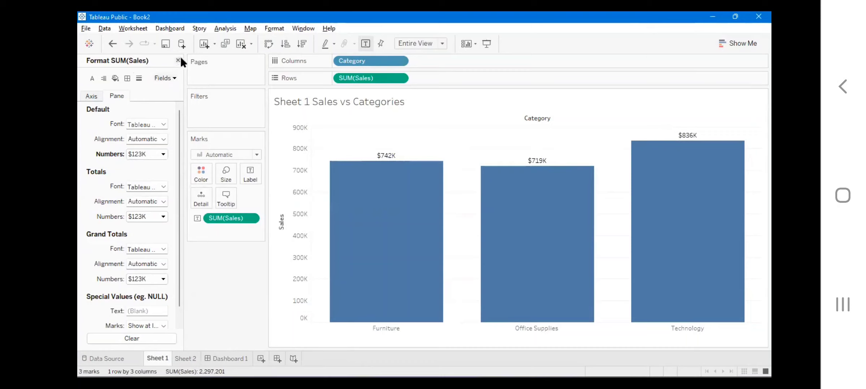
pyautogui.click(282, 195)
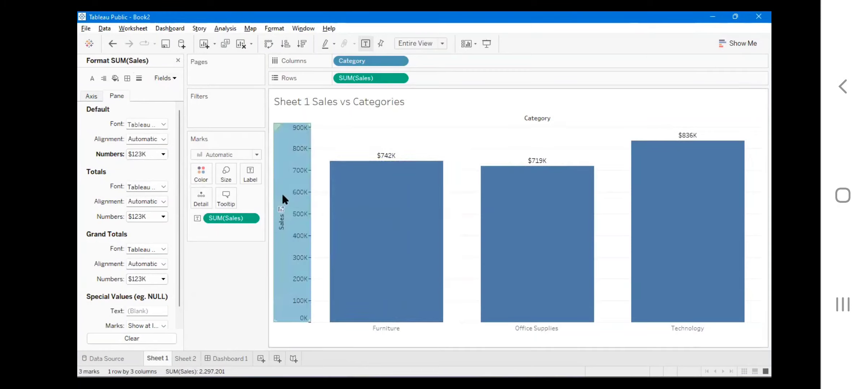
pyautogui.rightClick(283, 195)
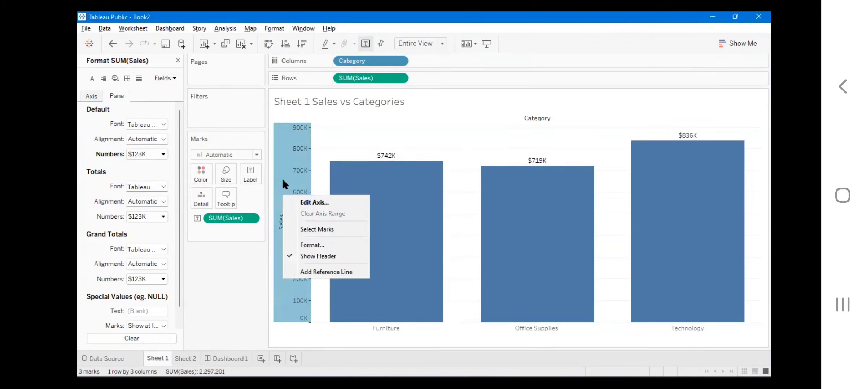
pyautogui.rightClick(282, 180)
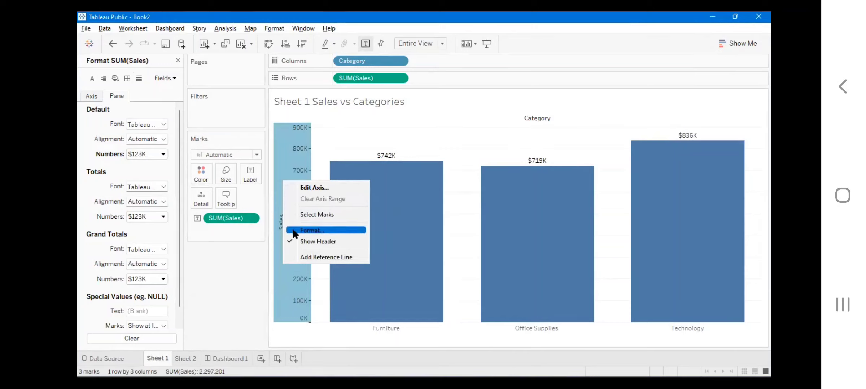
pyautogui.click(310, 231)
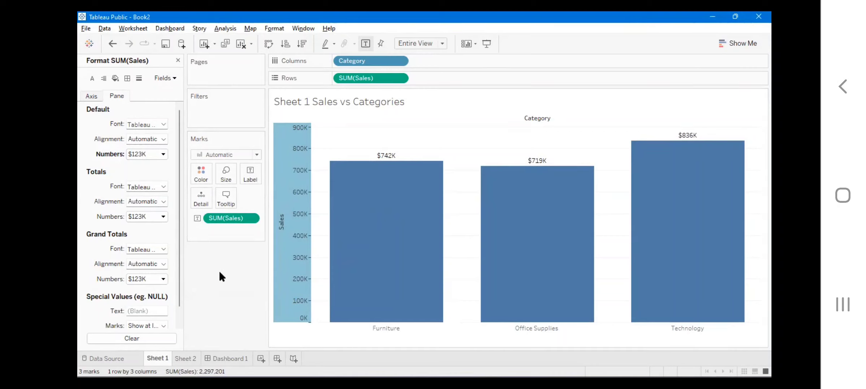
pyautogui.click(178, 58)
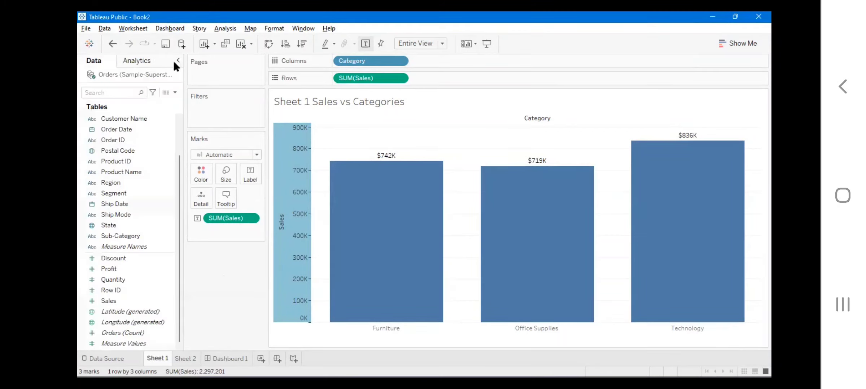
# Open the formatting from the Sales axis and set the default number format to Currency (Standard) with the English (United States) locale
pyautogui.rightClick(282, 179)
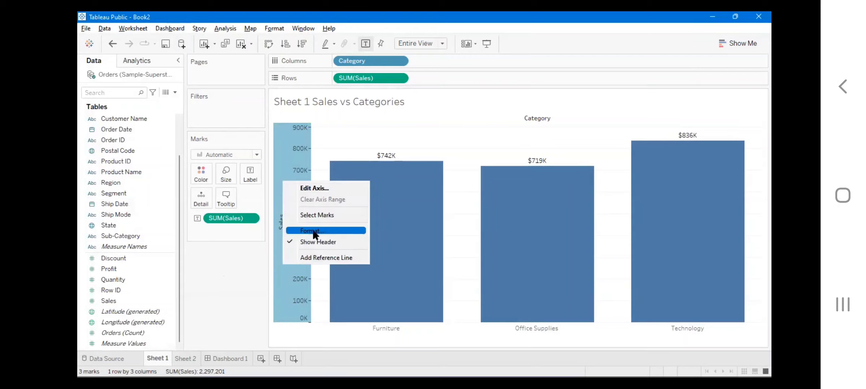
pyautogui.click(315, 229)
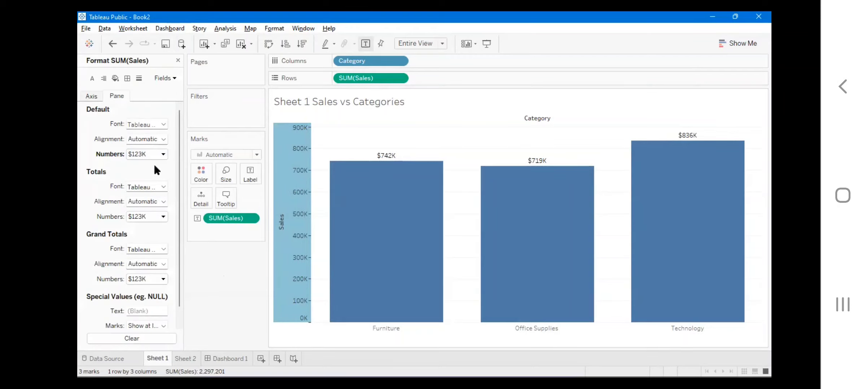
pyautogui.click(158, 154)
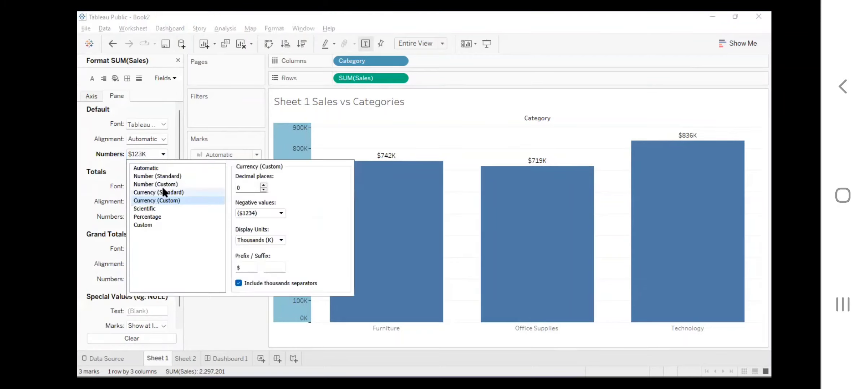
pyautogui.click(162, 191)
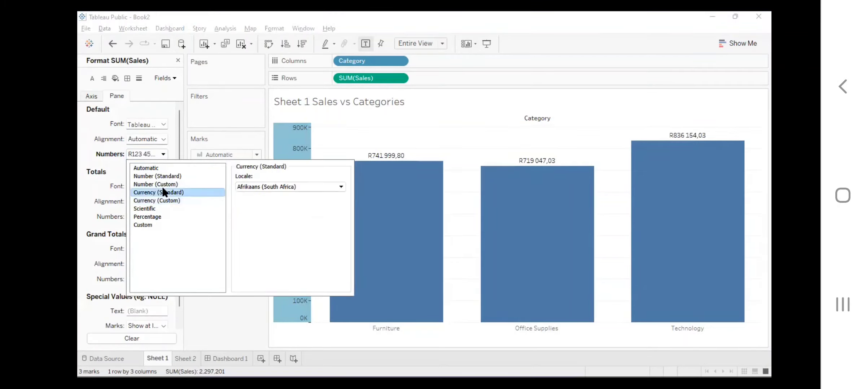
pyautogui.click(295, 185)
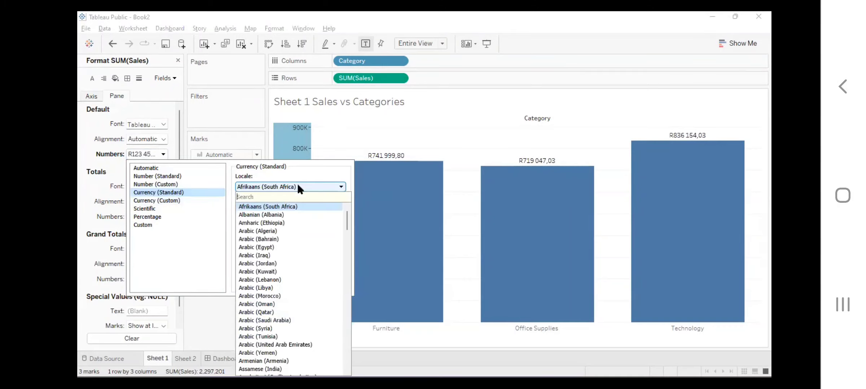
pyautogui.write('united')
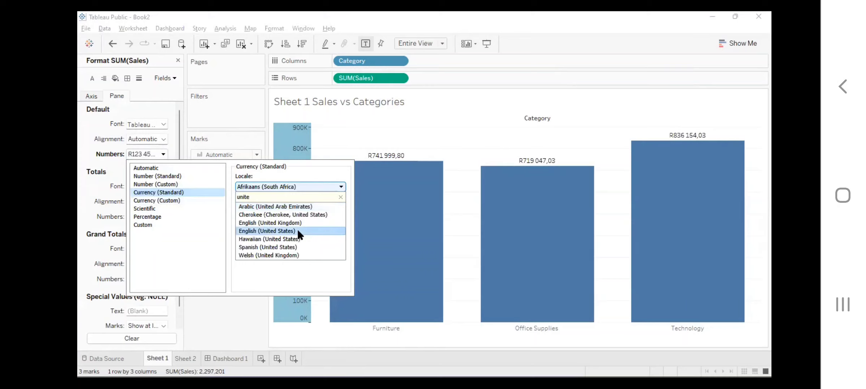
pyautogui.click(297, 231)
# Switch the Sales number format to Currency (Custom) with 0 decimal places and Thousands (K) display units
pyautogui.click(185, 200)
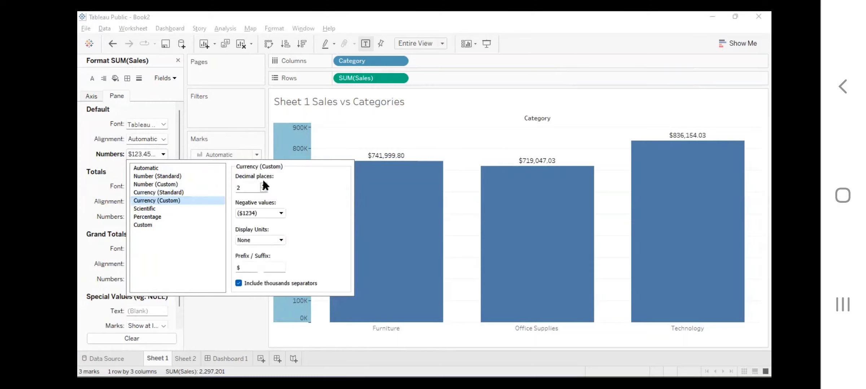
pyautogui.click(263, 187)
pyautogui.click(263, 187)
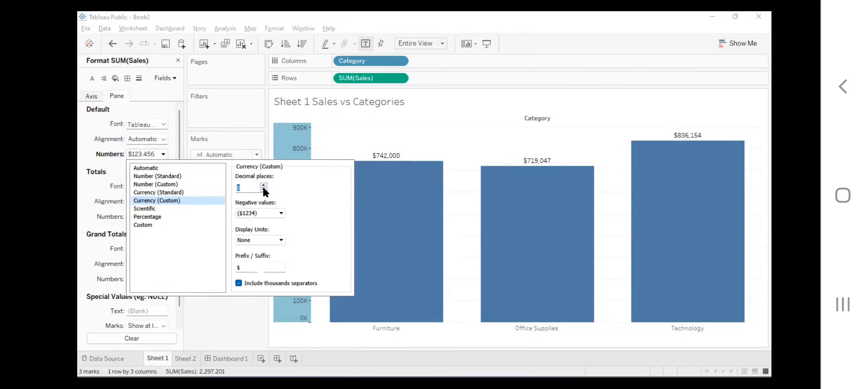
pyautogui.click(278, 240)
pyautogui.click(253, 256)
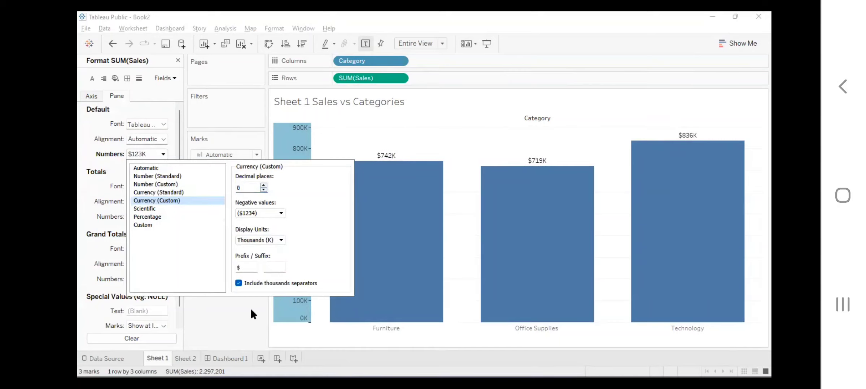
pyautogui.click(236, 306)
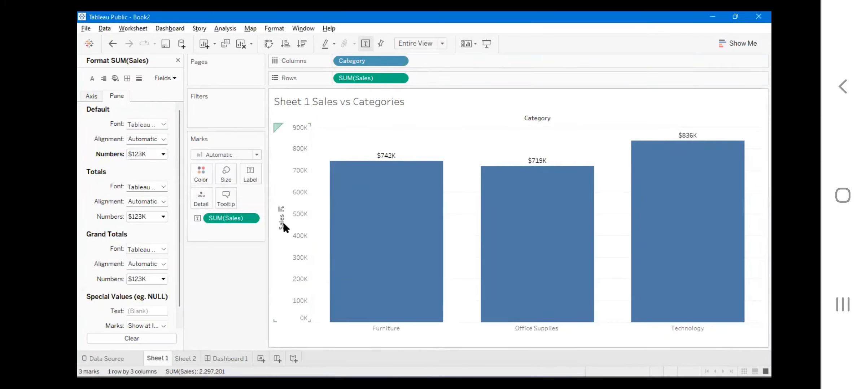
pyautogui.click(399, 78)
pyautogui.click(277, 153)
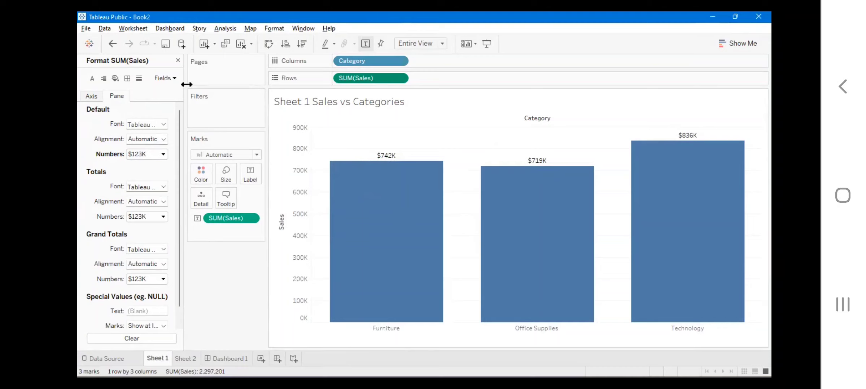
# Reopen the formatting for the Sales field on Rows and set the axis scale numbers to Currency (Standard) with the English (United States) locale
pyautogui.click(178, 60)
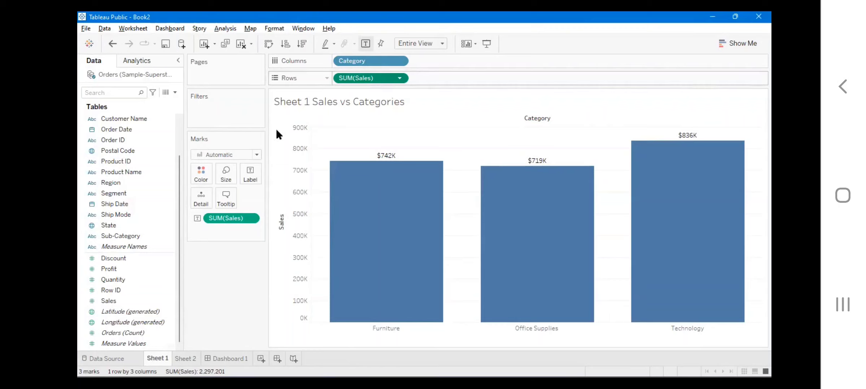
pyautogui.click(399, 80)
pyautogui.click(382, 121)
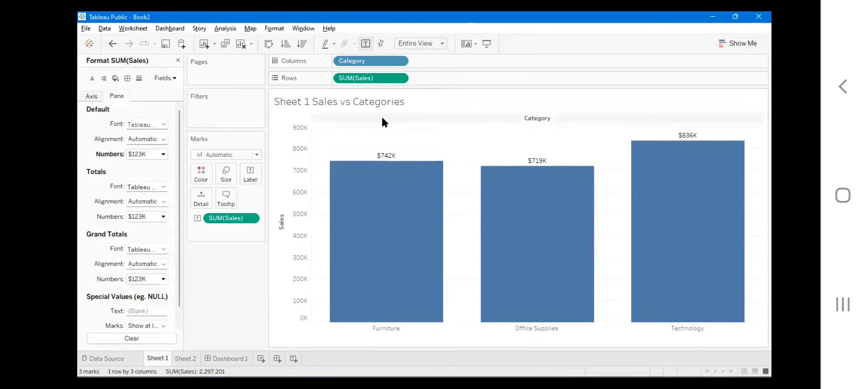
pyautogui.scroll(-1, 150, 217)
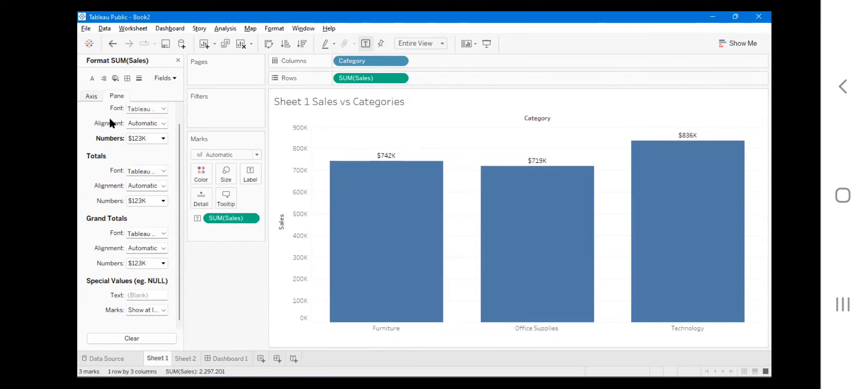
pyautogui.click(87, 94)
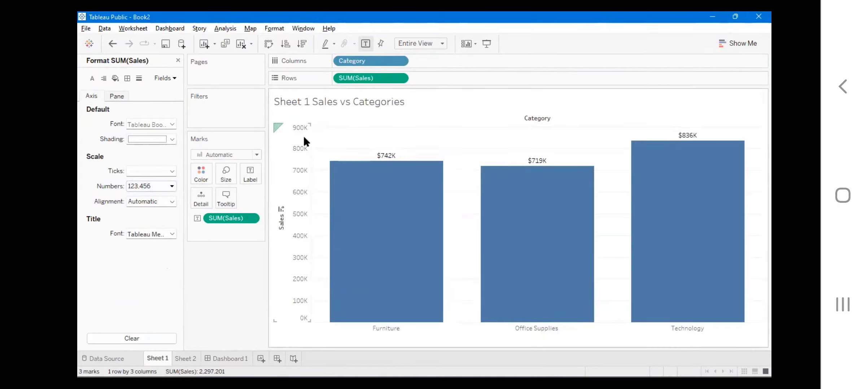
pyautogui.click(143, 184)
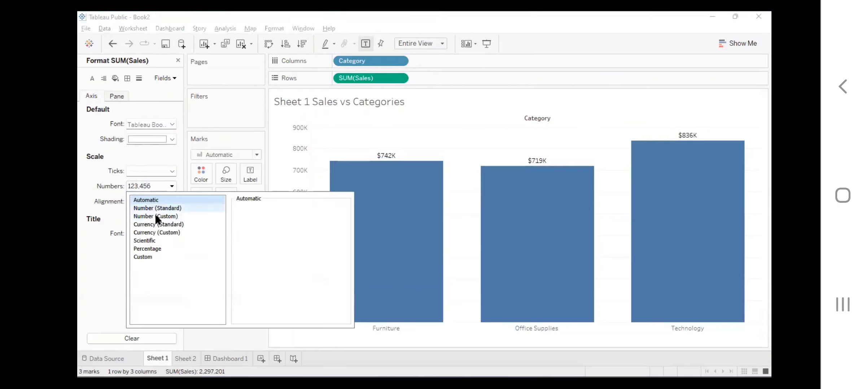
pyautogui.click(153, 224)
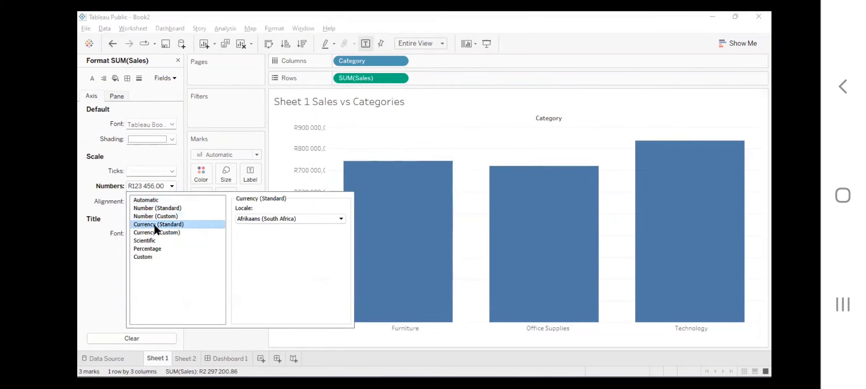
pyautogui.click(310, 219)
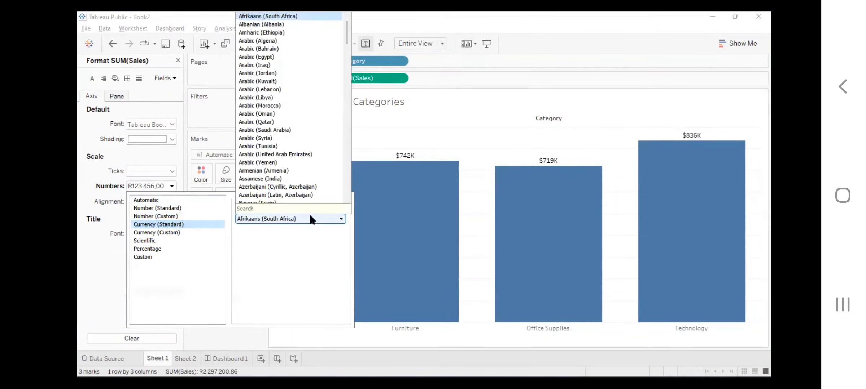
pyautogui.write('united')
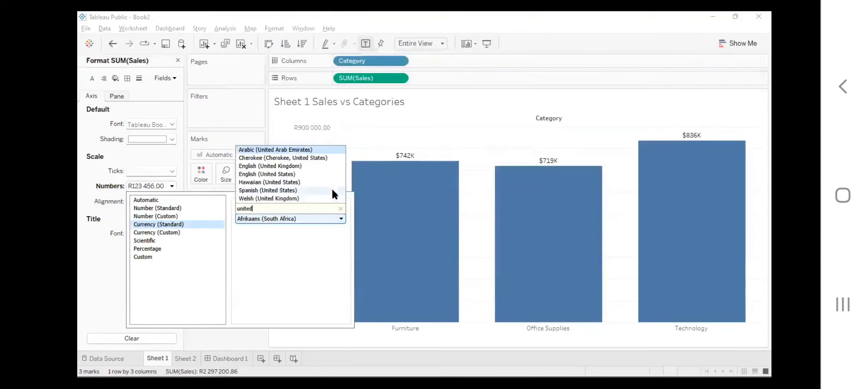
pyautogui.click(301, 174)
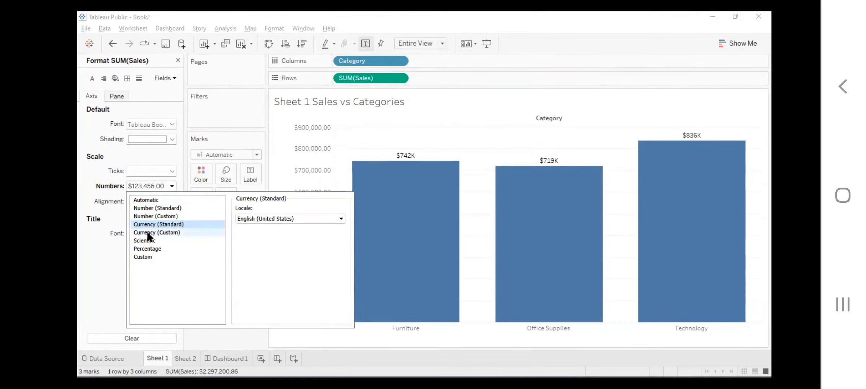
# Switch the Sales axis scale numbers to Currency (Custom) with 0 decimal places and Thousands (K) display units
pyautogui.click(148, 233)
pyautogui.click(263, 222)
pyautogui.click(263, 222)
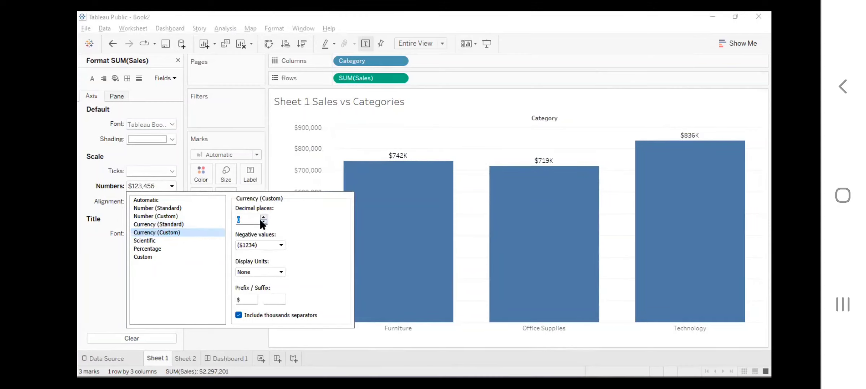
pyautogui.click(260, 272)
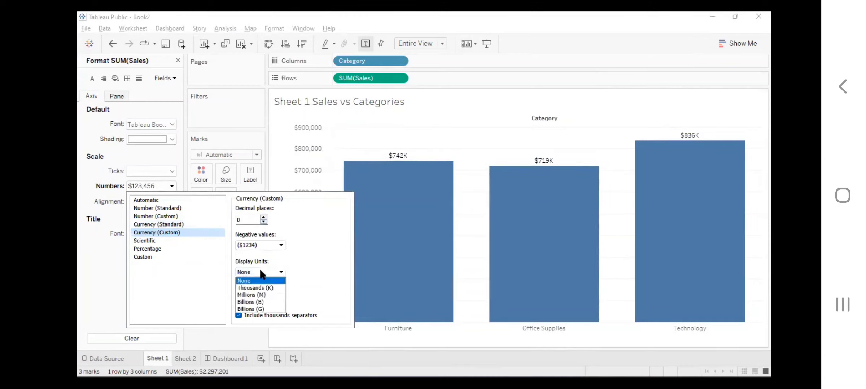
pyautogui.click(265, 289)
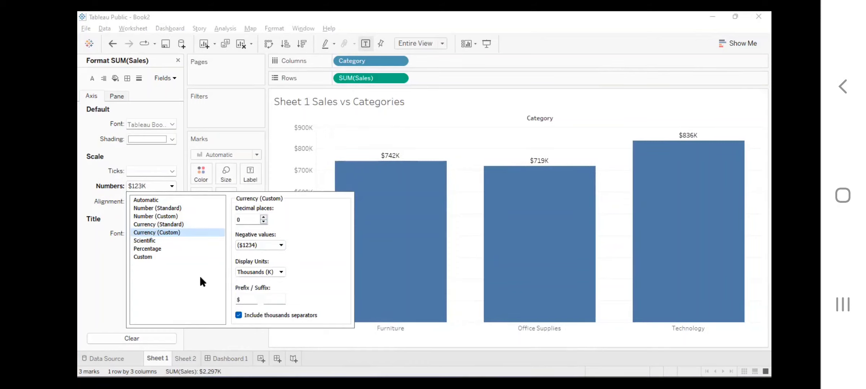
pyautogui.click(219, 339)
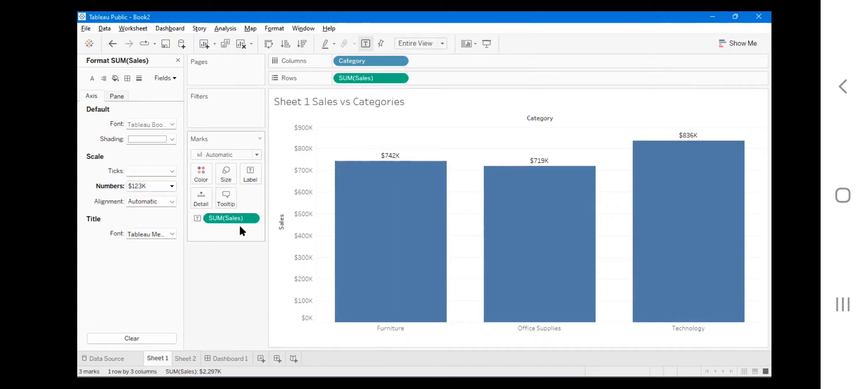
# Open the formatting of the Sales label in Marks and set its default pane numbers to Currency (Standard), English (United States)
pyautogui.moveTo(360, 190)
pyautogui.click(250, 219)
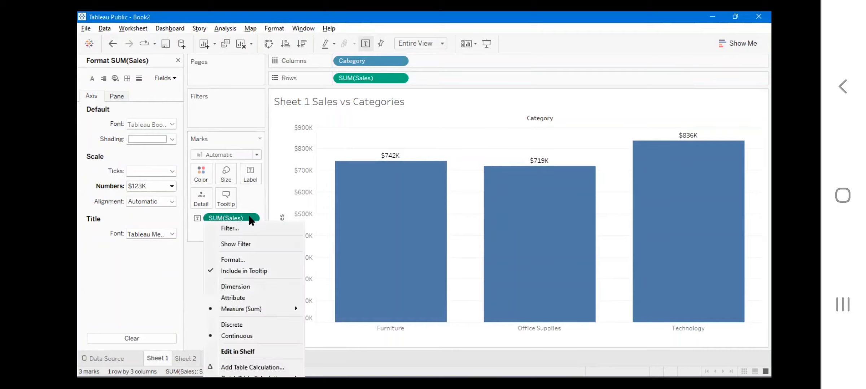
pyautogui.click(238, 261)
pyautogui.click(116, 95)
pyautogui.moveTo(386, 160)
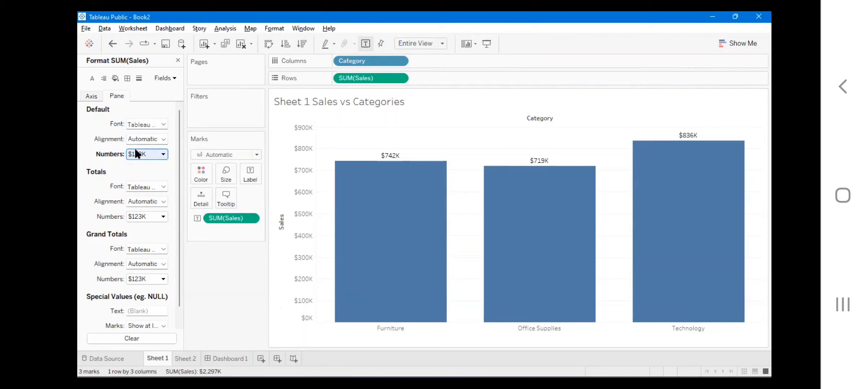
pyautogui.click(163, 154)
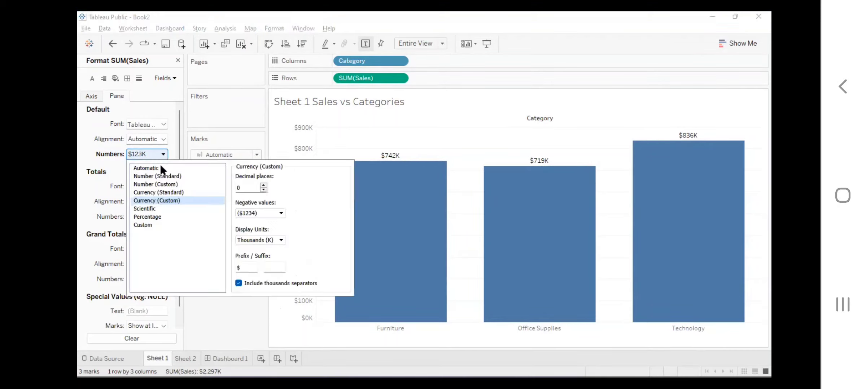
pyautogui.click(160, 193)
pyautogui.click(253, 187)
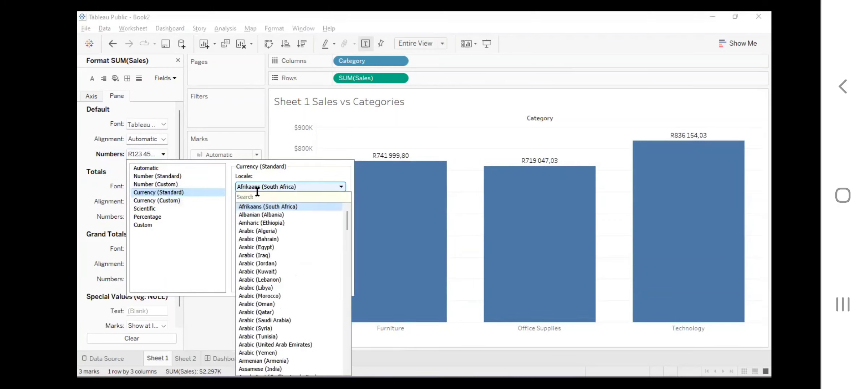
pyautogui.write('united')
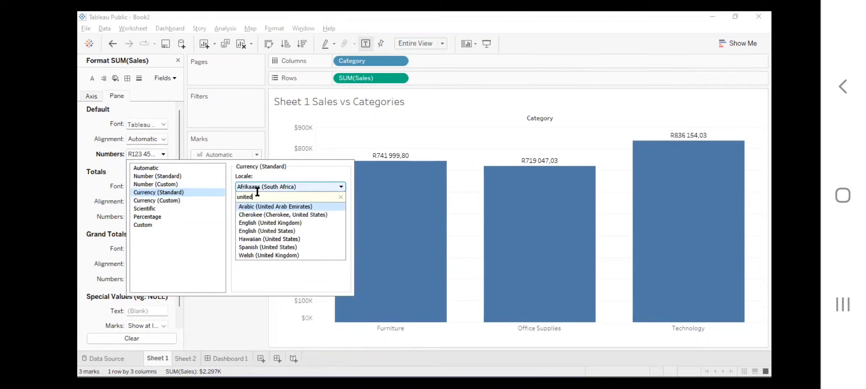
pyautogui.click(255, 228)
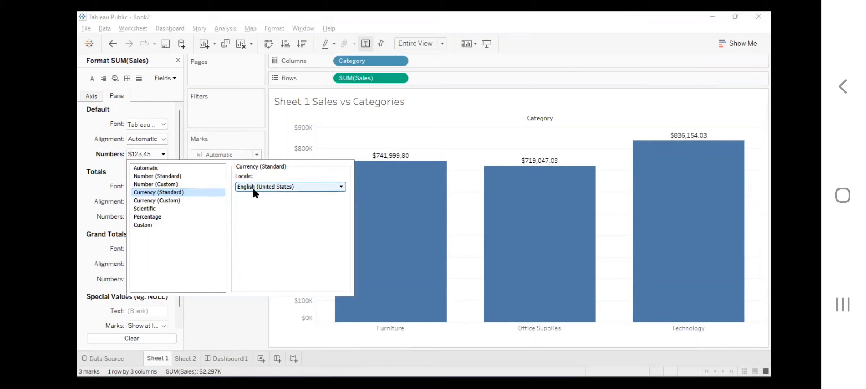
# Switch the Sales label's pane numbers to Currency (Custom) with 0 decimal places and display units of Thousands (K)
pyautogui.click(164, 200)
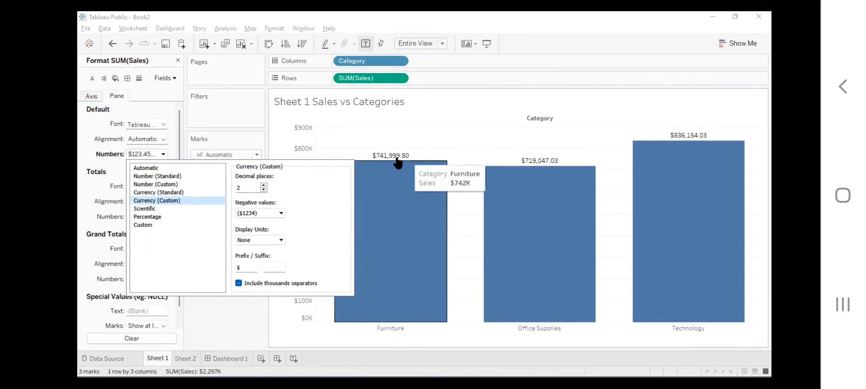
pyautogui.click(263, 189)
pyautogui.click(263, 189)
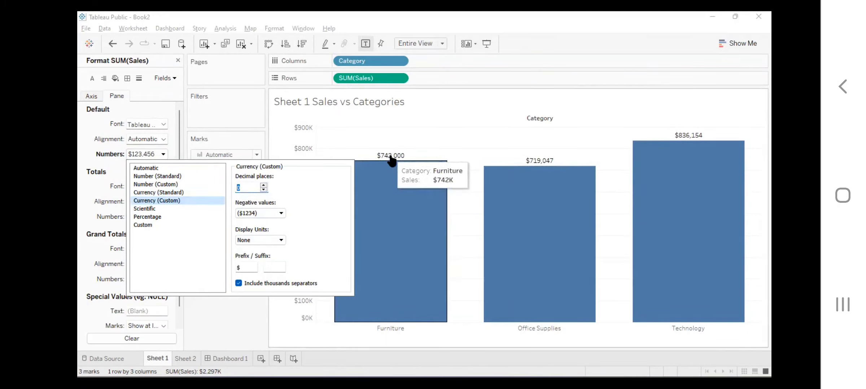
pyautogui.click(260, 240)
pyautogui.click(265, 256)
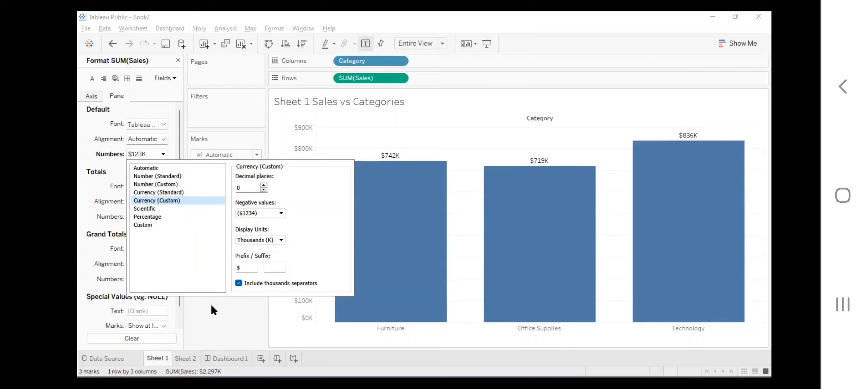
pyautogui.click(241, 327)
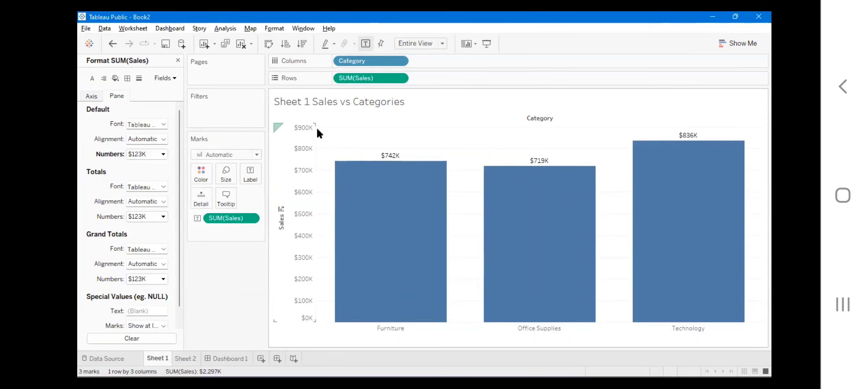
# Review the number format of the Sales axis scale and close the formatting
pyautogui.click(91, 96)
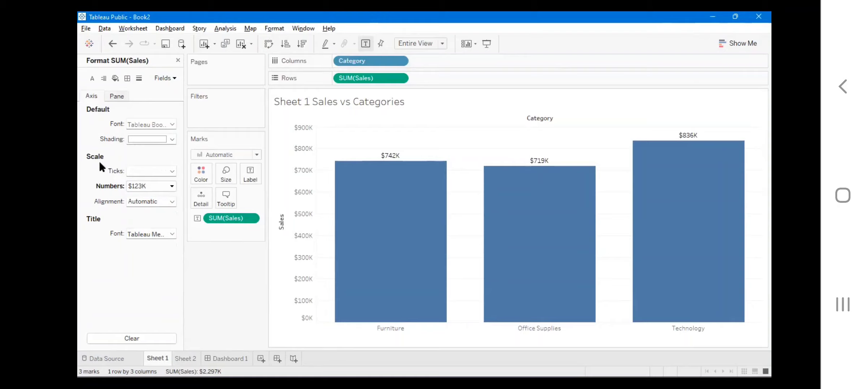
pyautogui.click(172, 186)
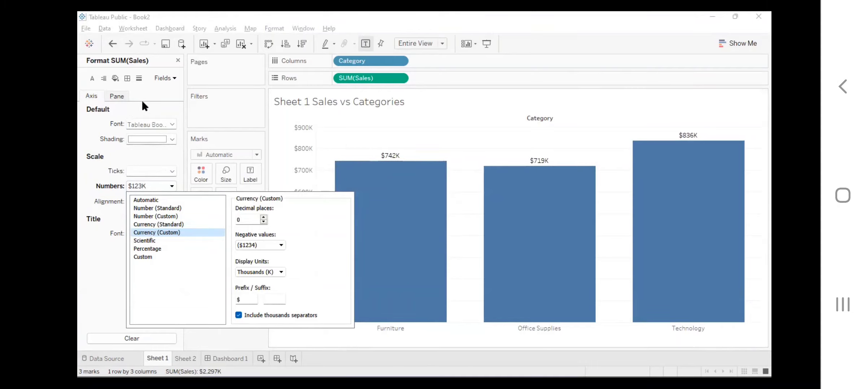
pyautogui.click(482, 101)
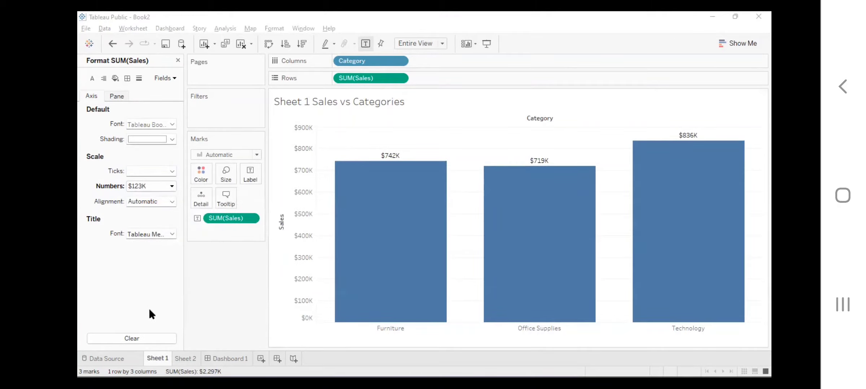
pyautogui.click(178, 61)
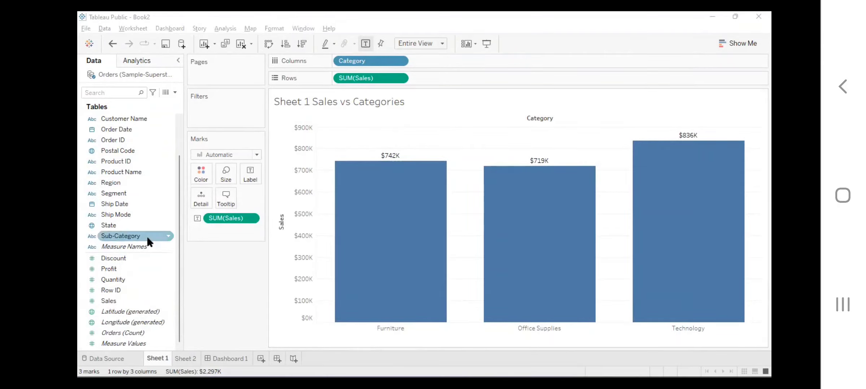
# Color the bars by Category so that each category has its own color
pyautogui.moveTo(364, 225)
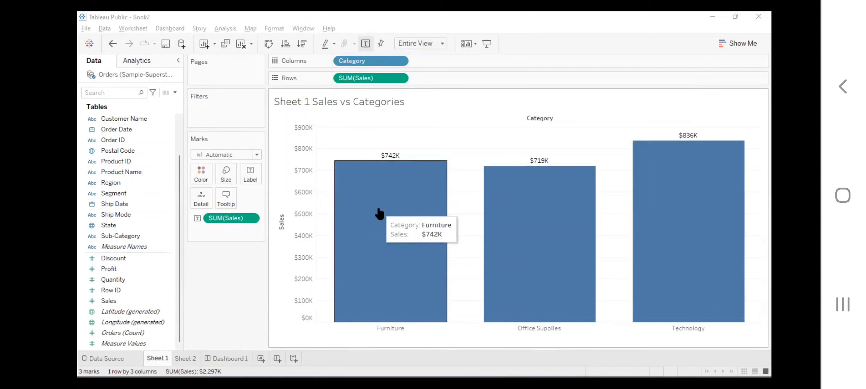
pyautogui.scroll(2, 127, 270)
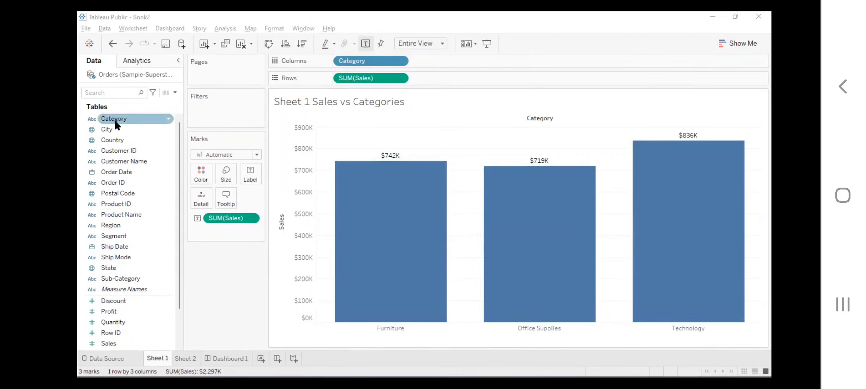
pyautogui.moveTo(110, 123); pyautogui.dragTo(200, 178)
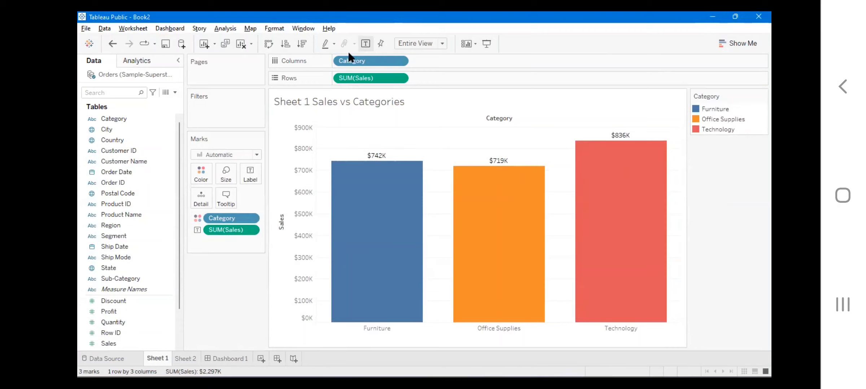
pyautogui.moveTo(366, 170)
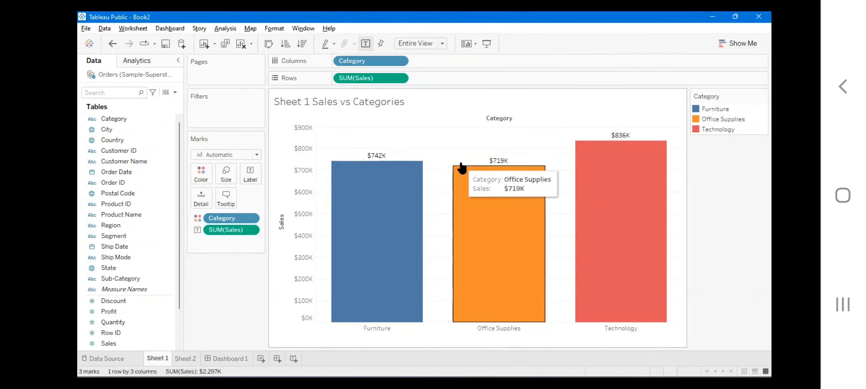
pyautogui.moveTo(570, 284)
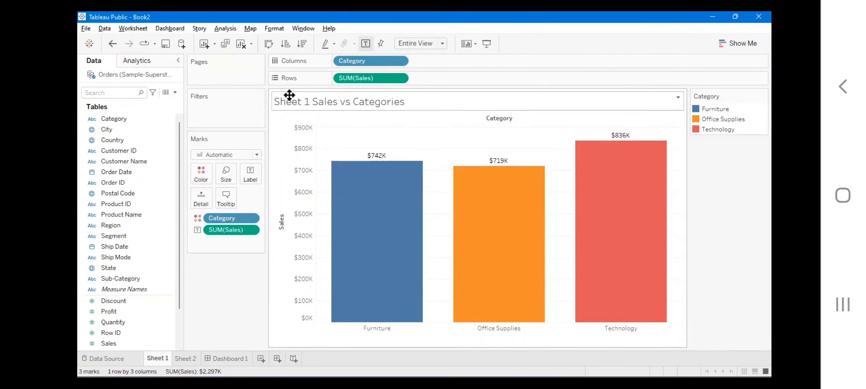
# Swap rows and columns to try horizontal bars, and swap them back to vertical bars
pyautogui.click(267, 42)
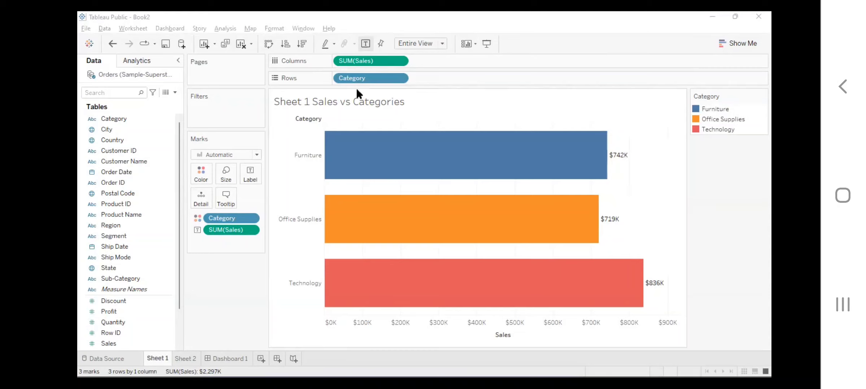
pyautogui.click(269, 44)
pyautogui.click(269, 44)
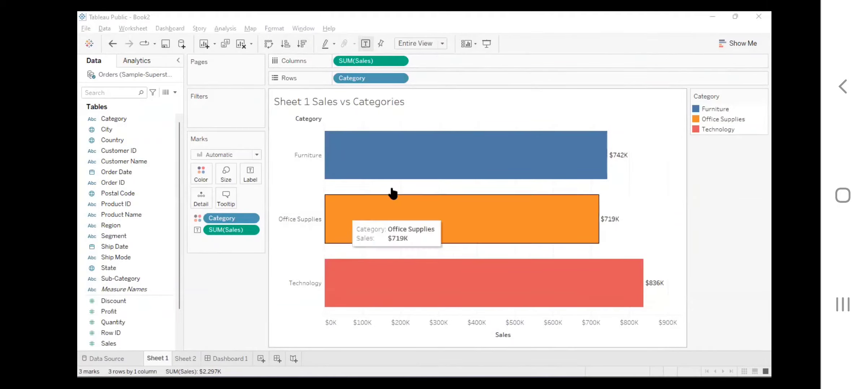
pyautogui.click(268, 43)
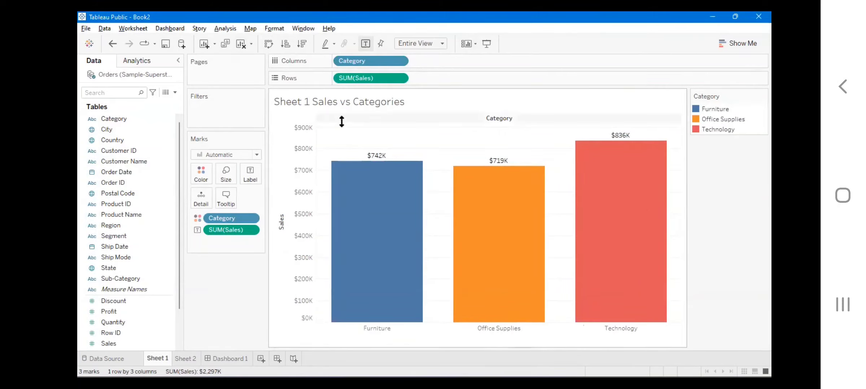
# Sort the Category bars by Sales, trying ascending order and settling on descending order
pyautogui.moveTo(456, 236)
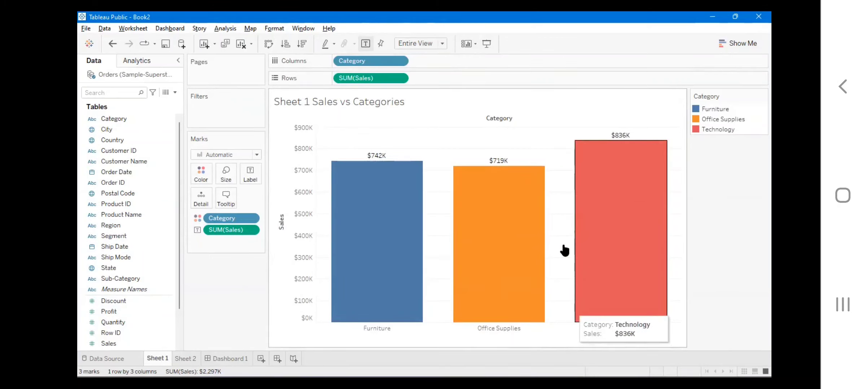
pyautogui.click(303, 43)
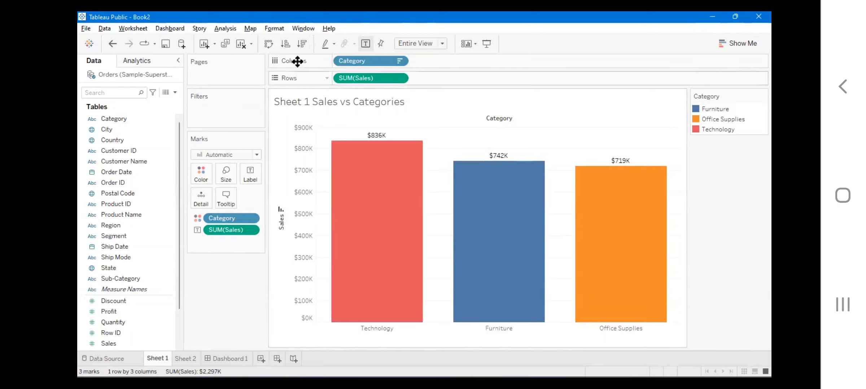
pyautogui.click(288, 42)
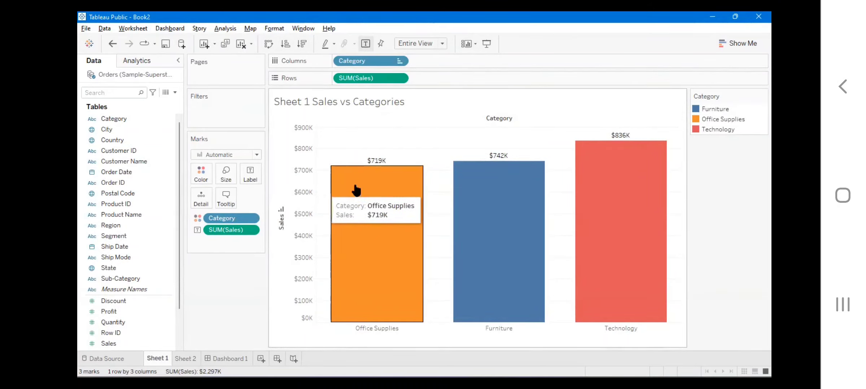
pyautogui.click(305, 47)
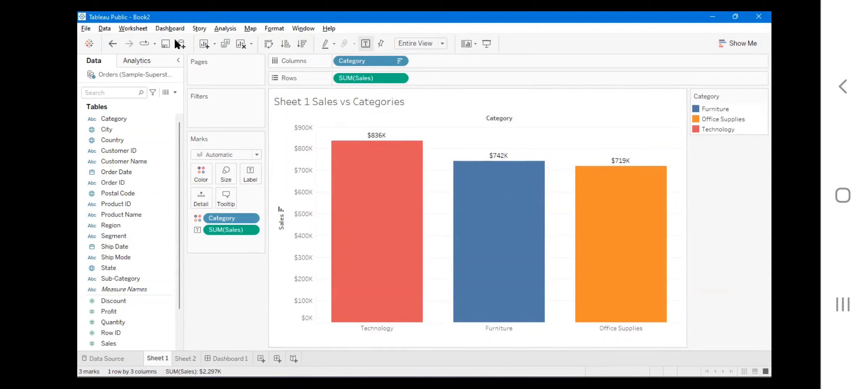
pyautogui.click(85, 30)
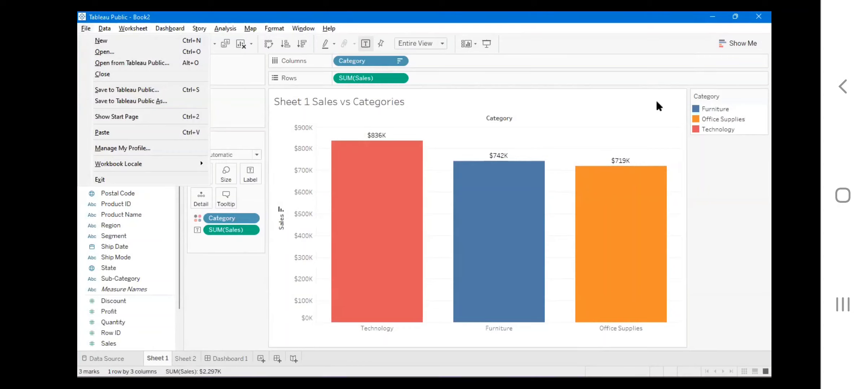
pyautogui.press('Right')
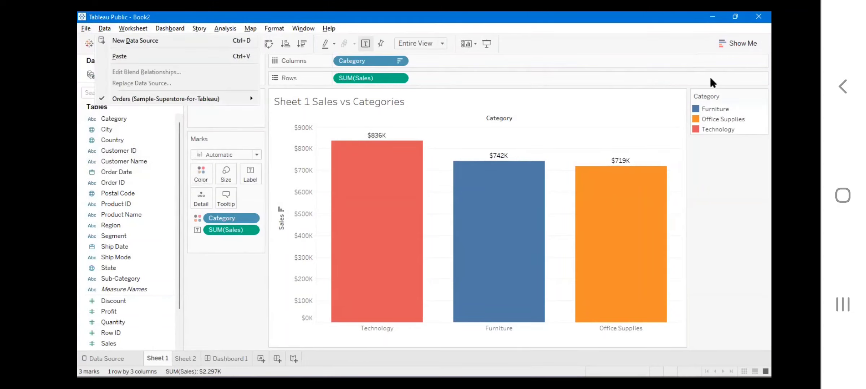
pyautogui.click(183, 131)
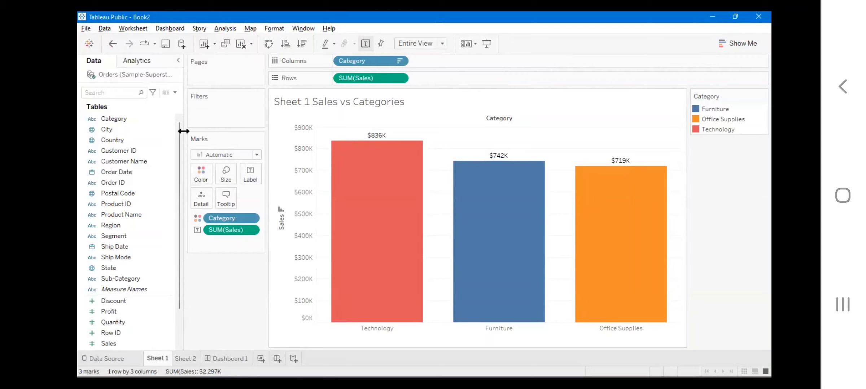
pyautogui.click(84, 29)
pyautogui.click(84, 29)
pyautogui.click(80, 28)
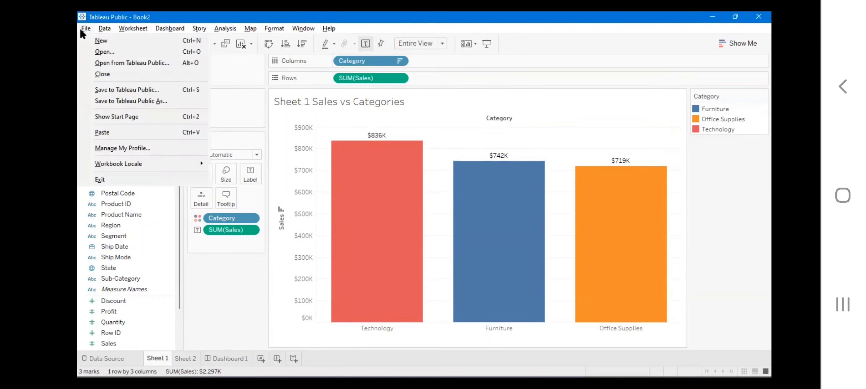
pyautogui.click(297, 31)
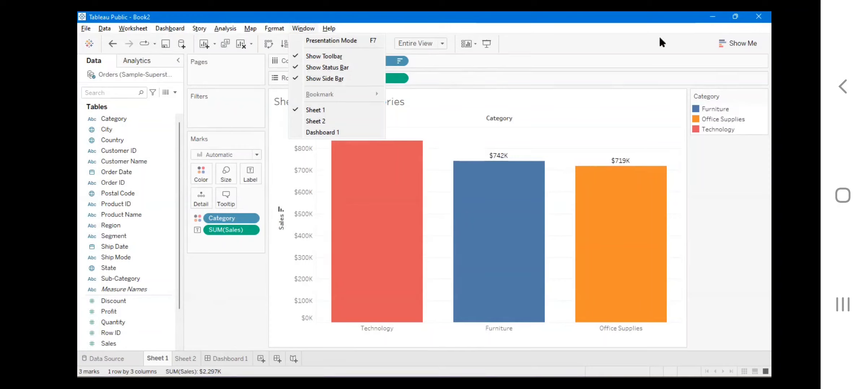
pyautogui.click(301, 31)
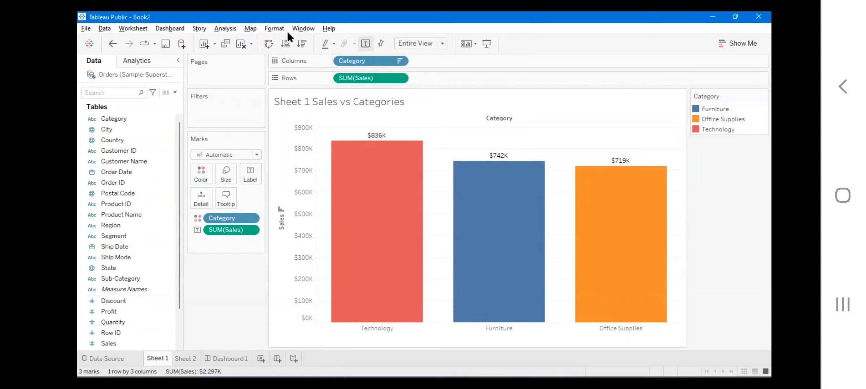
pyautogui.click(89, 26)
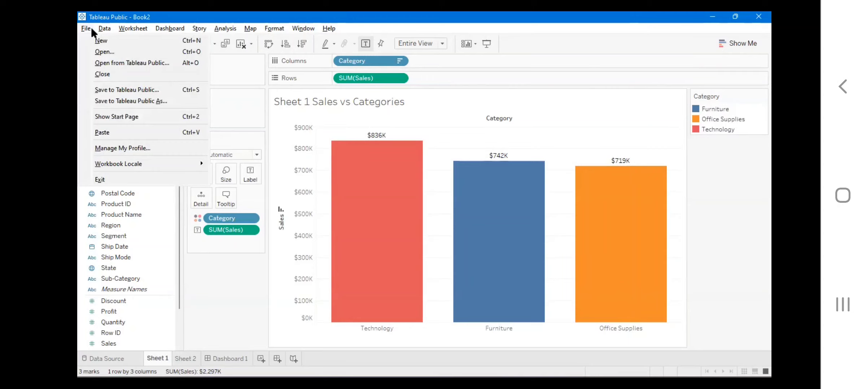
pyautogui.click(275, 31)
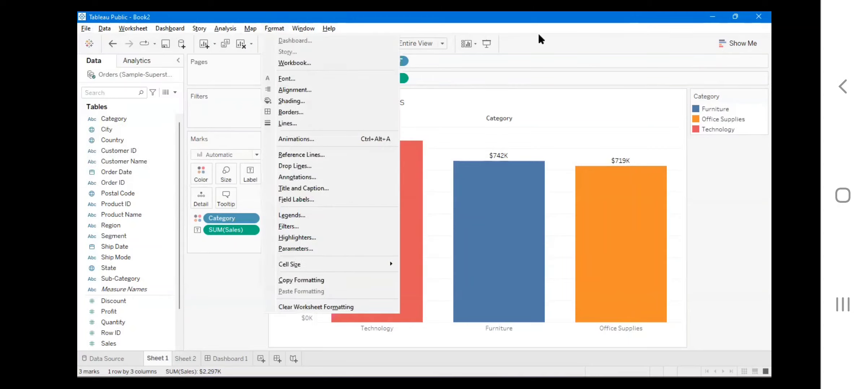
pyautogui.click(648, 38)
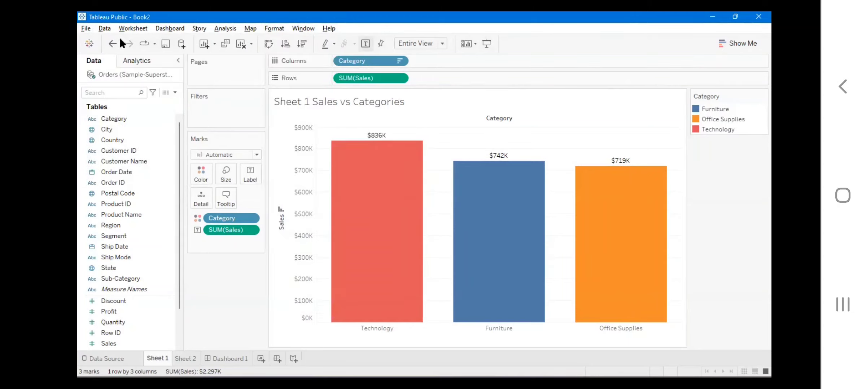
pyautogui.click(86, 28)
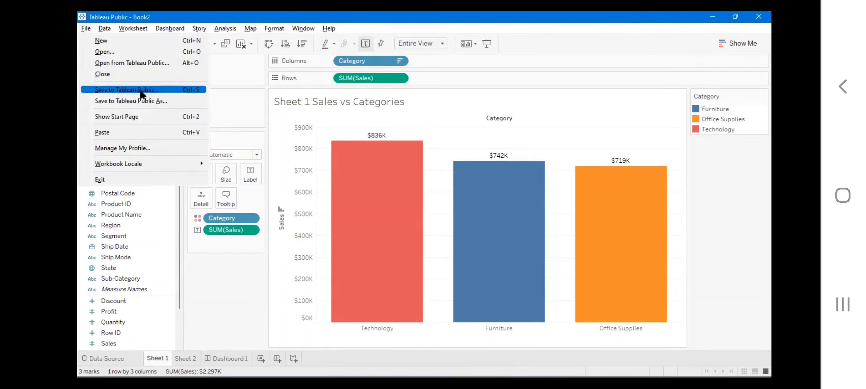
pyautogui.click(206, 278)
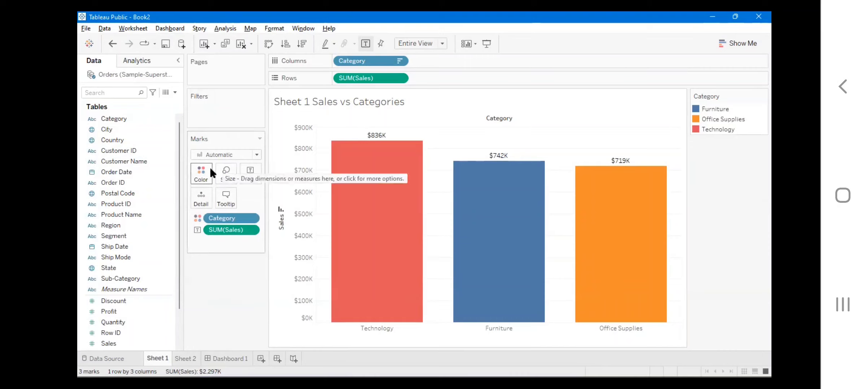
# Encode the size of the bars by the Sales measure
pyautogui.moveTo(395, 280)
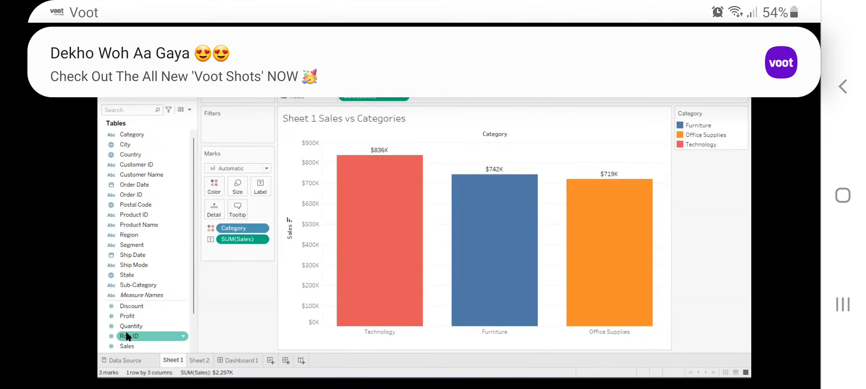
pyautogui.moveTo(121, 345); pyautogui.dragTo(231, 188)
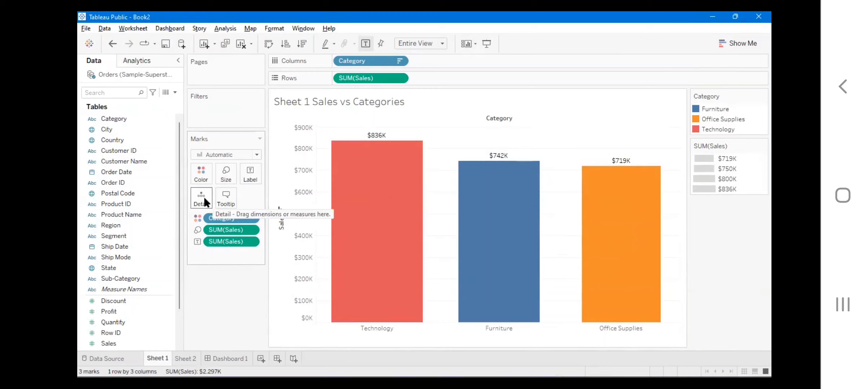
# Try Profit as a detail on the bars, and remove it again
pyautogui.moveTo(109, 314); pyautogui.dragTo(198, 197)
pyautogui.moveTo(389, 197)
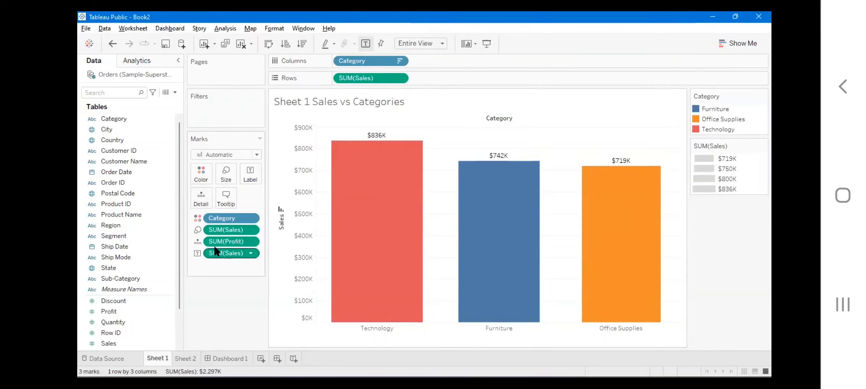
pyautogui.moveTo(220, 240); pyautogui.dragTo(207, 316)
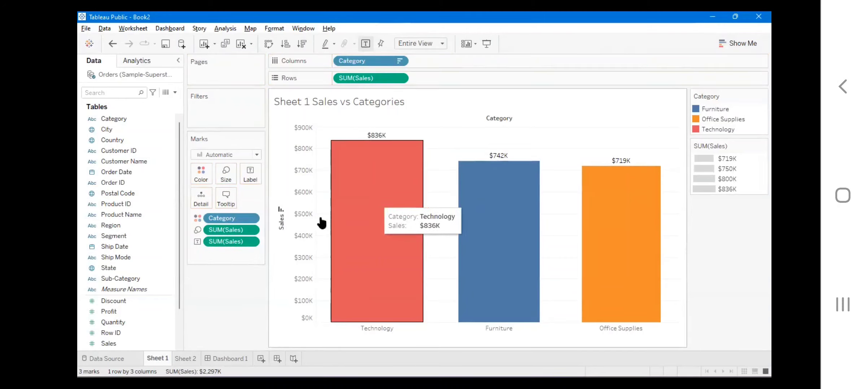
# Add the Quantity measure as a detail on the bars
pyautogui.moveTo(110, 324); pyautogui.dragTo(288, 234)
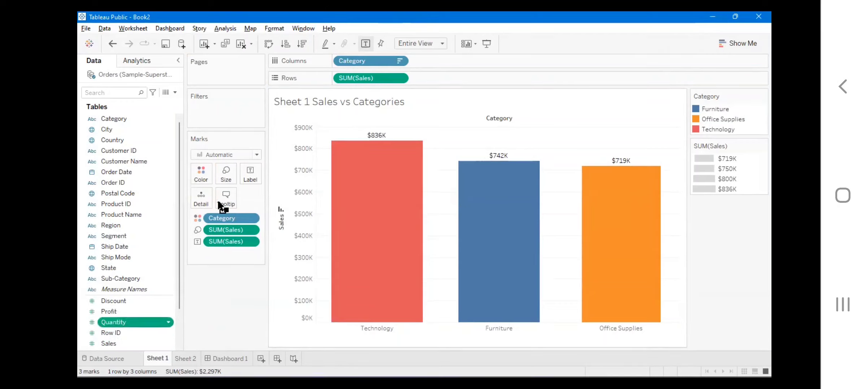
pyautogui.moveTo(203, 198); pyautogui.dragTo(202, 198)
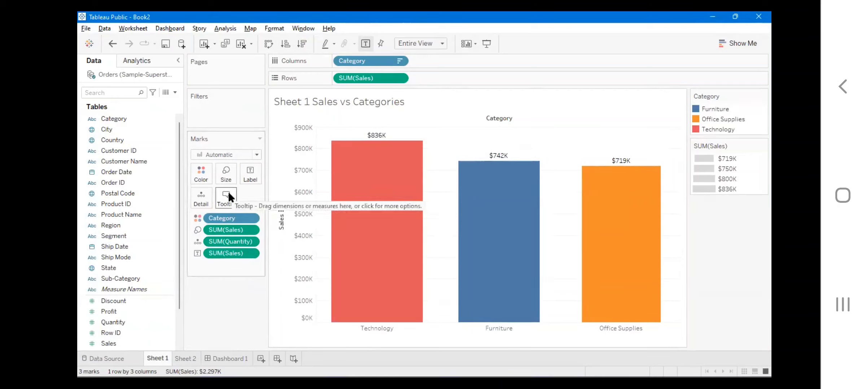
# Try Profit in the bars' tooltip, check it on the Technology bar, and remove Profit again
pyautogui.scroll(-2, 134, 330)
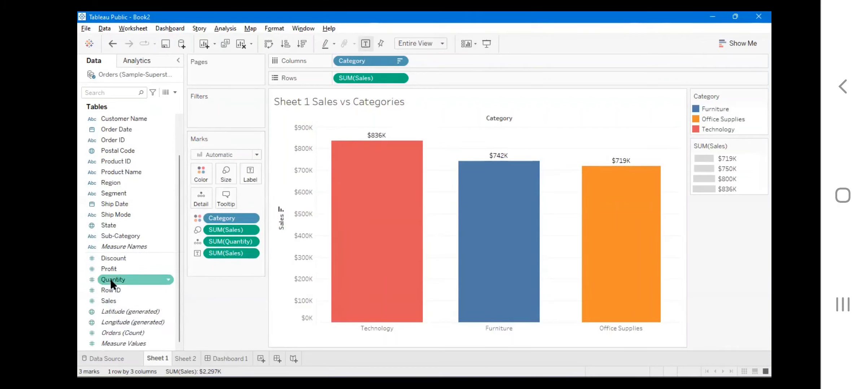
pyautogui.moveTo(106, 269); pyautogui.dragTo(221, 200)
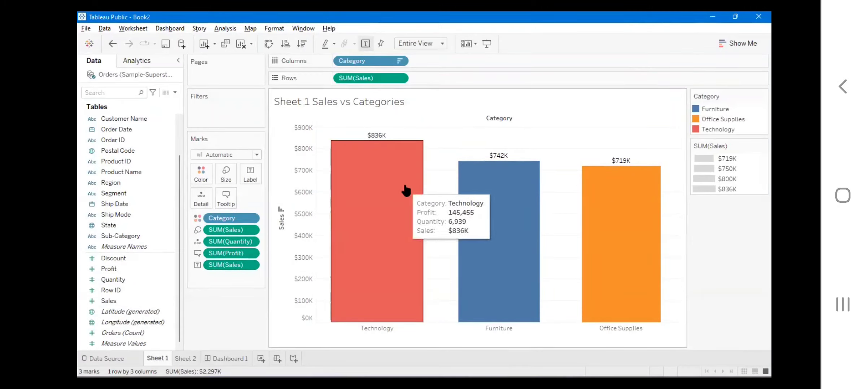
pyautogui.click(370, 169)
pyautogui.rightClick(369, 168)
pyautogui.click(370, 168)
pyautogui.click(370, 169)
pyautogui.click(370, 169)
pyautogui.click(370, 168)
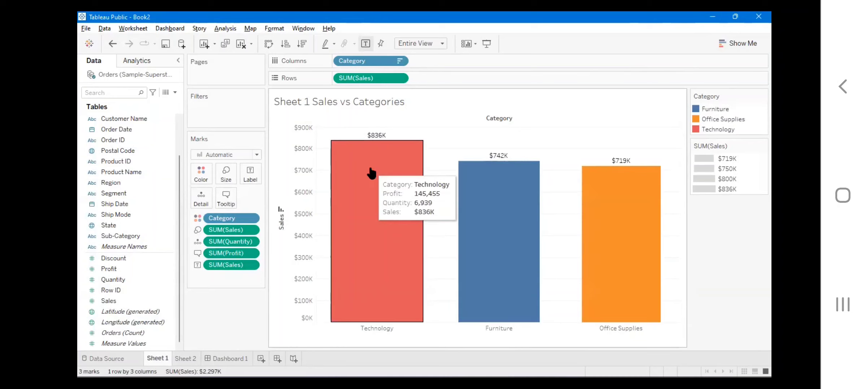
pyautogui.click(221, 257)
pyautogui.press('Delete')
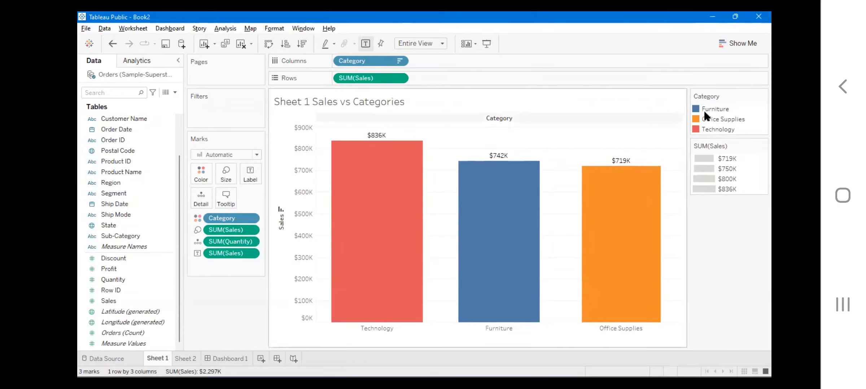
pyautogui.click(283, 94)
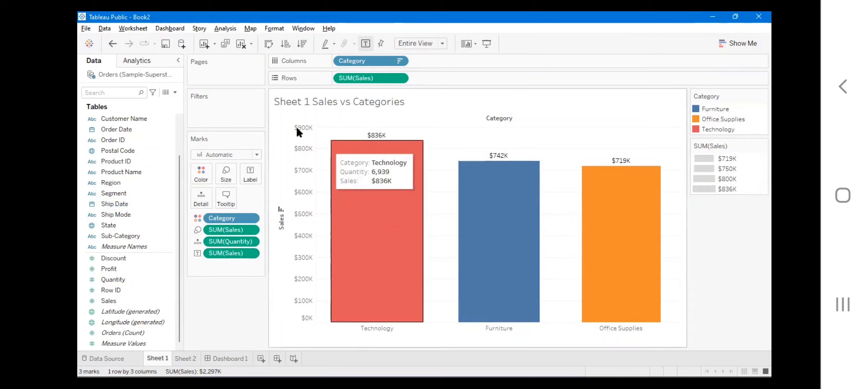
pyautogui.moveTo(367, 136)
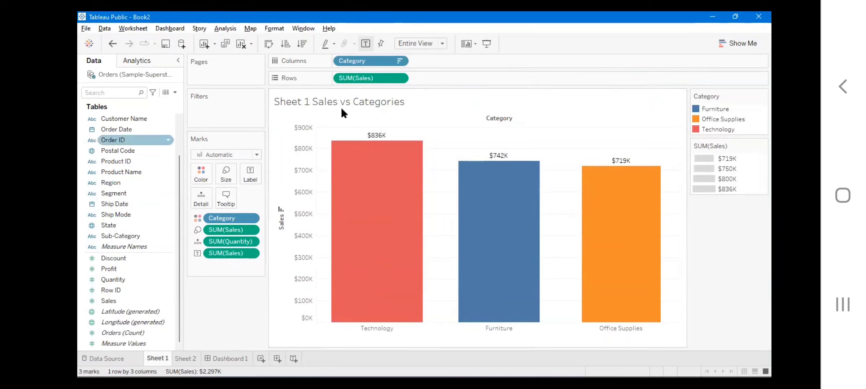
pyautogui.moveTo(137, 161); pyautogui.dragTo(201, 166)
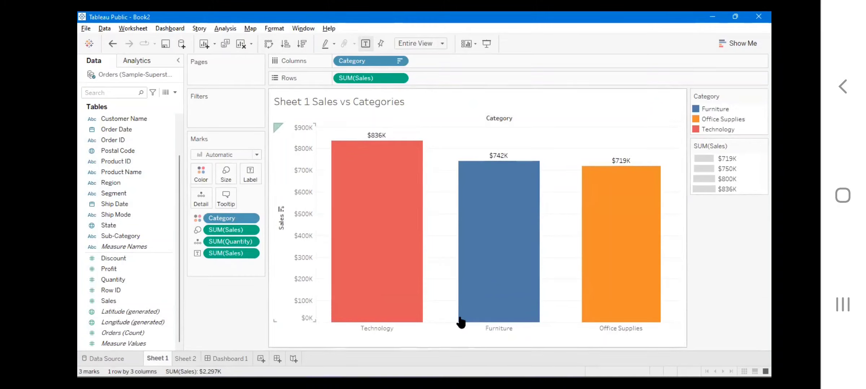
pyautogui.moveTo(348, 150)
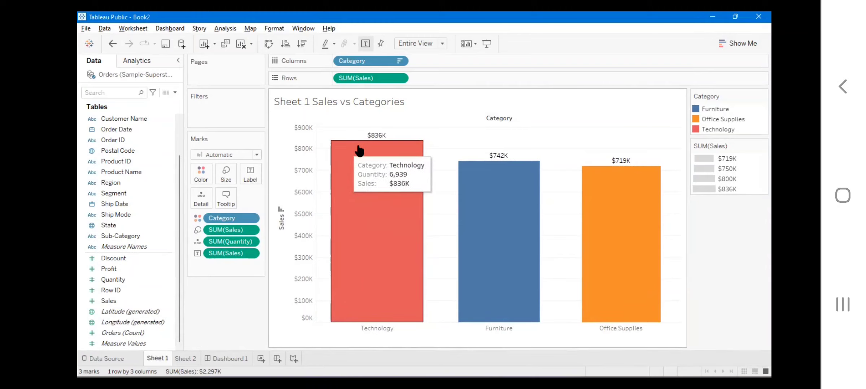
pyautogui.moveTo(638, 216)
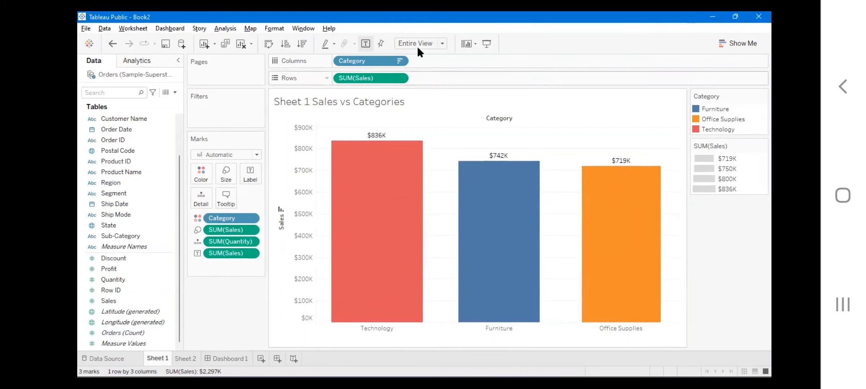
# Try fitting the chart to Standard, and set the fit back to Entire View
pyautogui.click(442, 41)
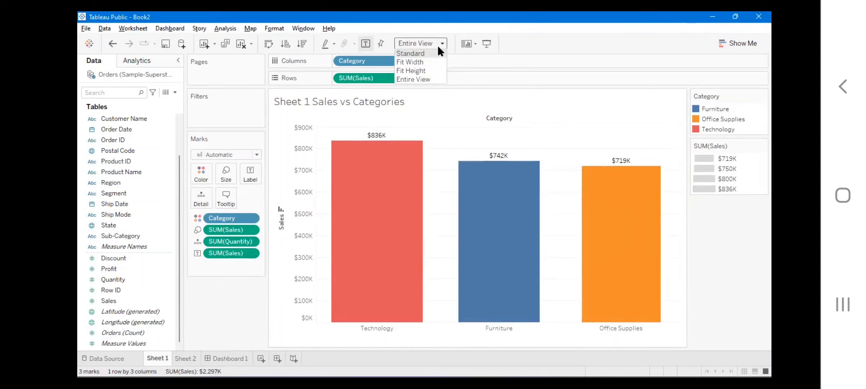
pyautogui.click(431, 54)
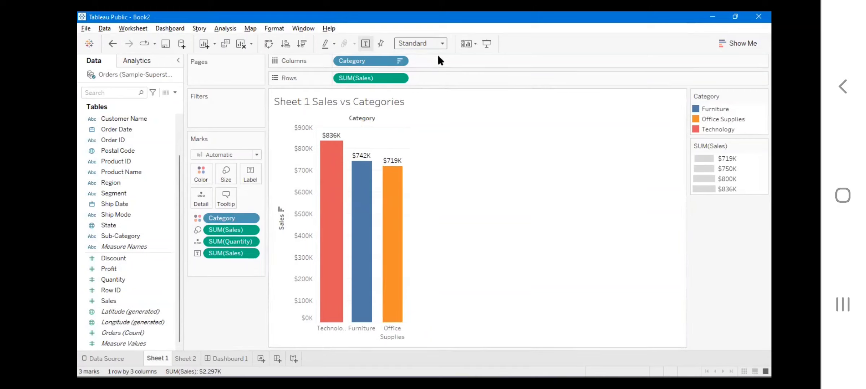
pyautogui.click(442, 44)
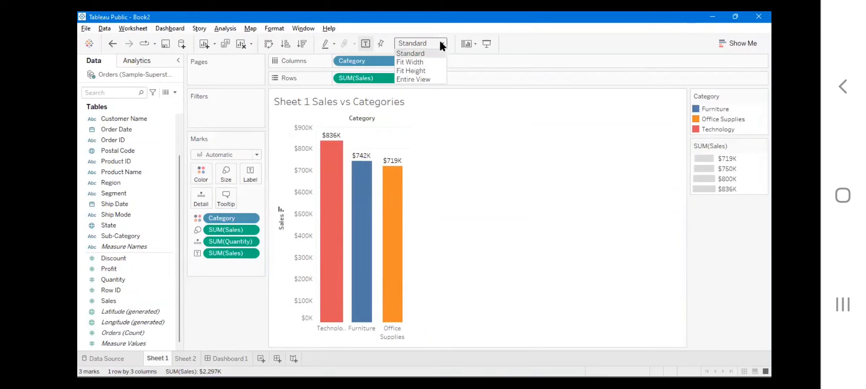
pyautogui.click(420, 80)
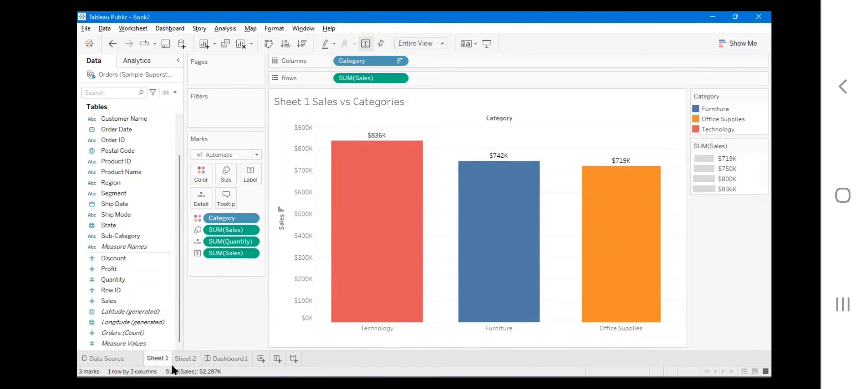
pyautogui.moveTo(187, 354)
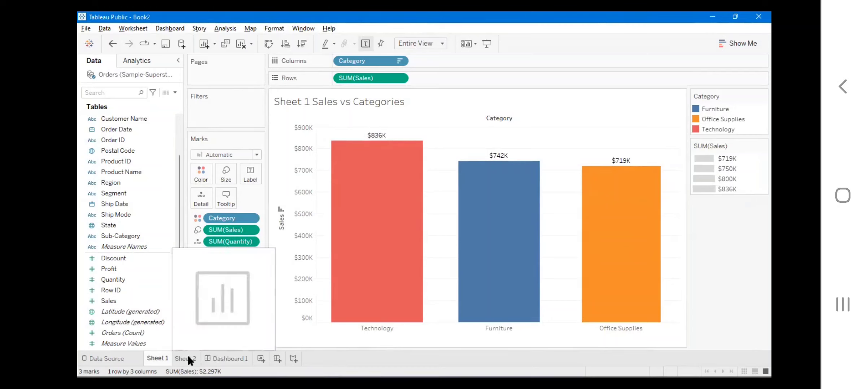
# On Sheet 2, build a vertical bar chart with Sub-Category as columns and the sum of Discount as rows
pyautogui.click(187, 358)
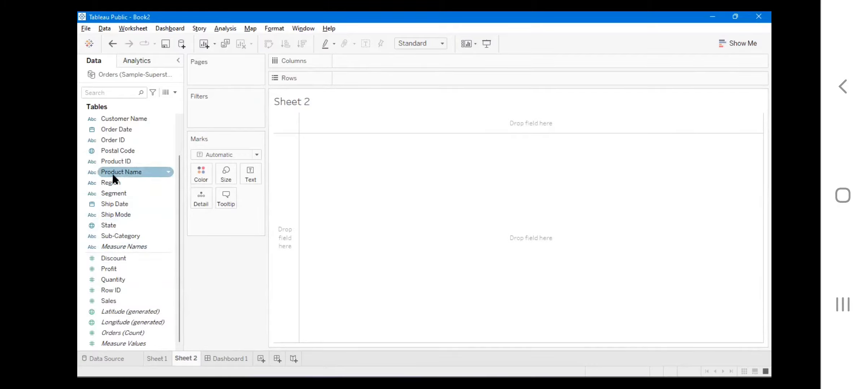
pyautogui.moveTo(104, 236); pyautogui.dragTo(176, 228)
pyautogui.moveTo(362, 62); pyautogui.dragTo(362, 62)
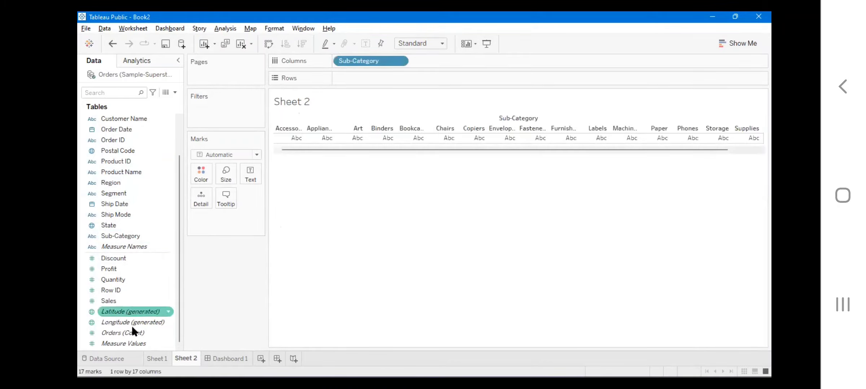
pyautogui.click(112, 260)
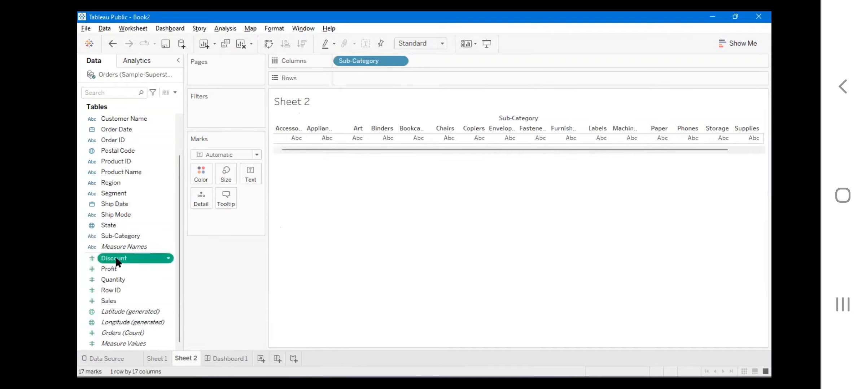
pyautogui.moveTo(115, 262); pyautogui.dragTo(397, 80)
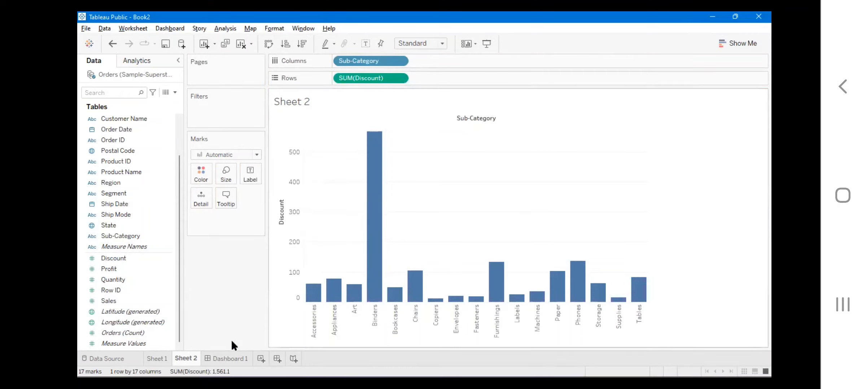
pyautogui.click(237, 303)
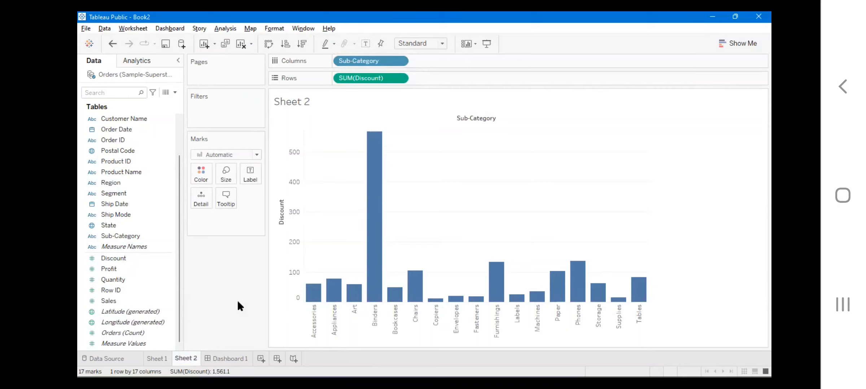
# Rename Sheet 2 as Vertical Bar chart
pyautogui.doubleClick(186, 354)
pyautogui.write('Vertical')
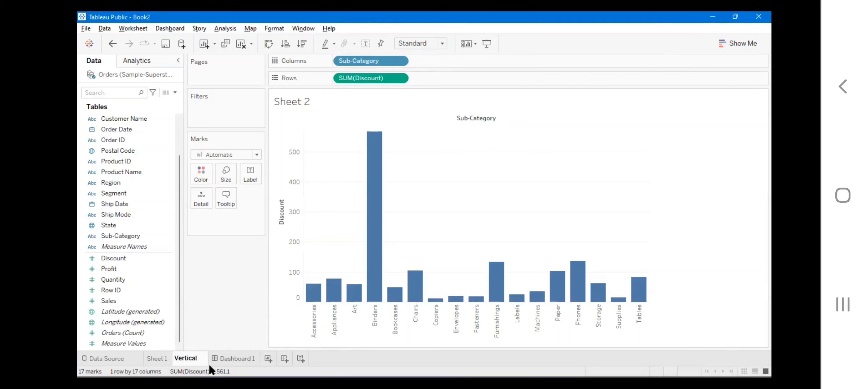
pyautogui.write('Bar')
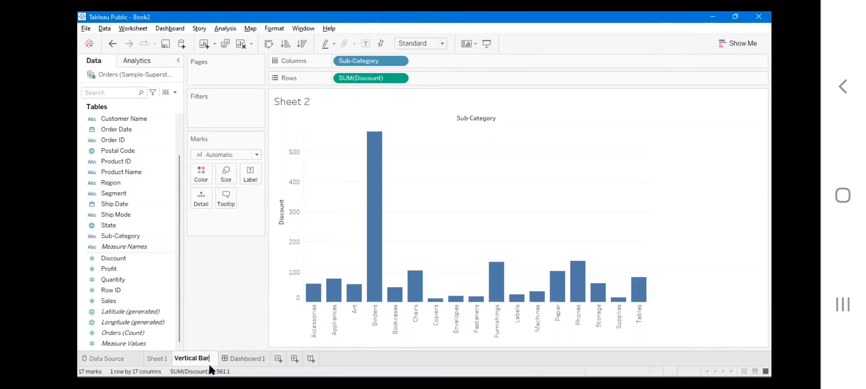
pyautogui.write(' chart')
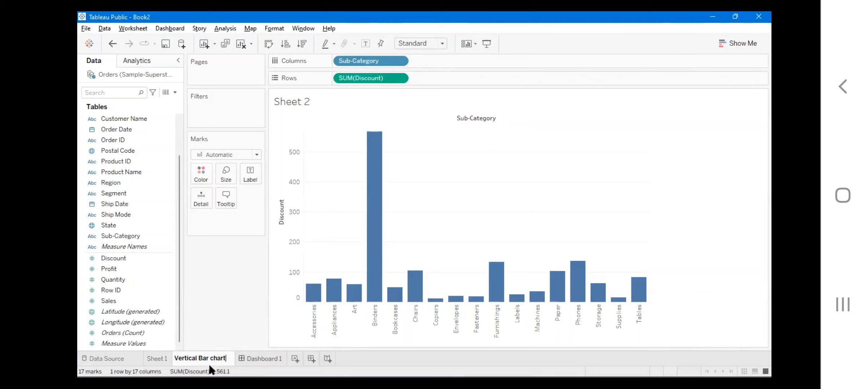
pyautogui.press('Return')
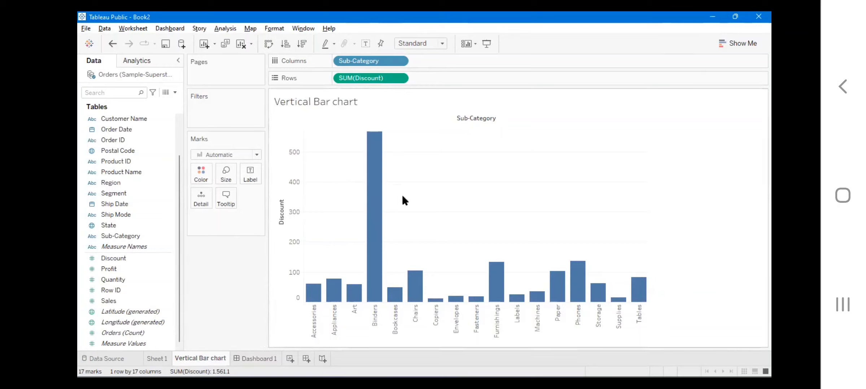
# Create a new worksheet and chart the sum of Discount on rows against Sub-Category on columns
pyautogui.click(290, 359)
pyautogui.click(116, 260)
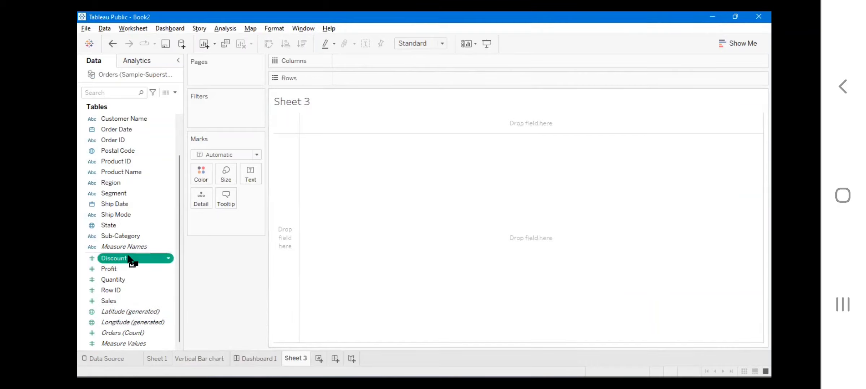
pyautogui.moveTo(417, 78); pyautogui.dragTo(417, 77)
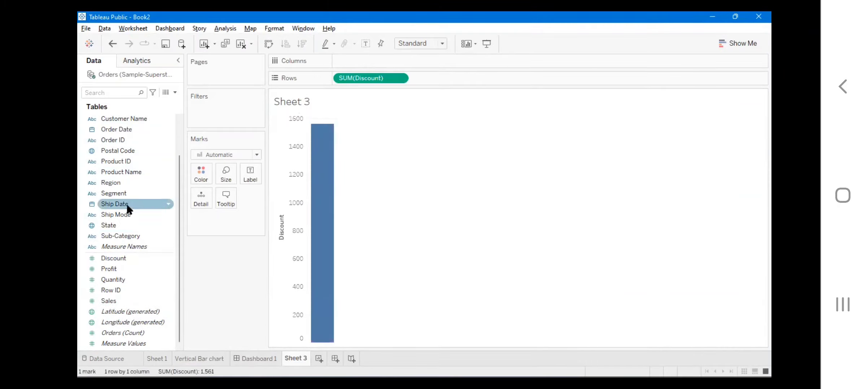
pyautogui.click(131, 236)
pyautogui.moveTo(134, 234); pyautogui.dragTo(371, 53)
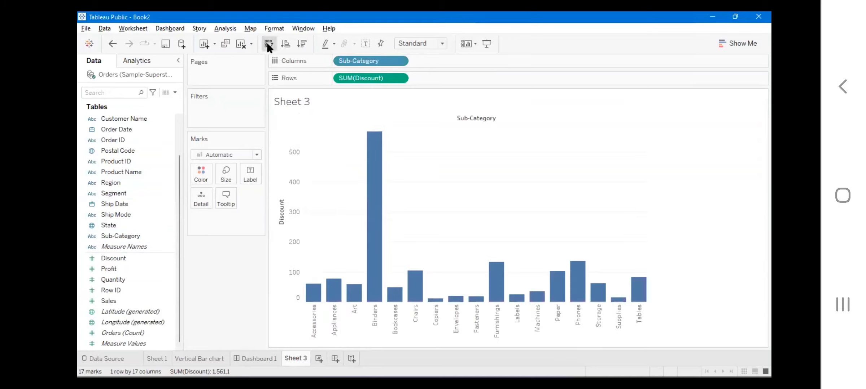
# Swap rows and columns to make the bars horizontal, and sort the sub-categories in descending order of Discount
pyautogui.click(267, 44)
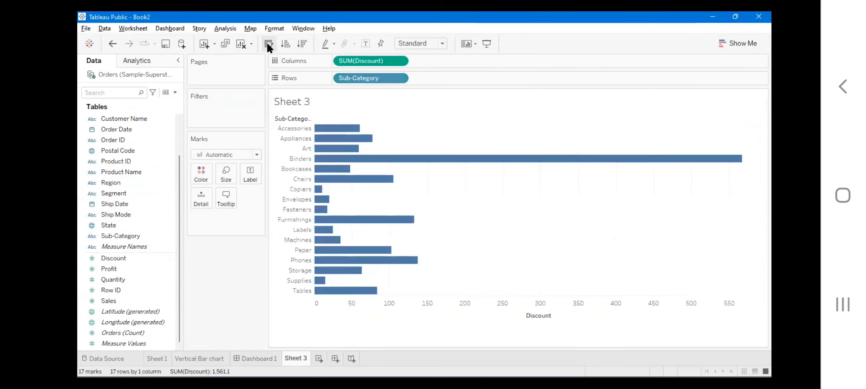
pyautogui.click(301, 42)
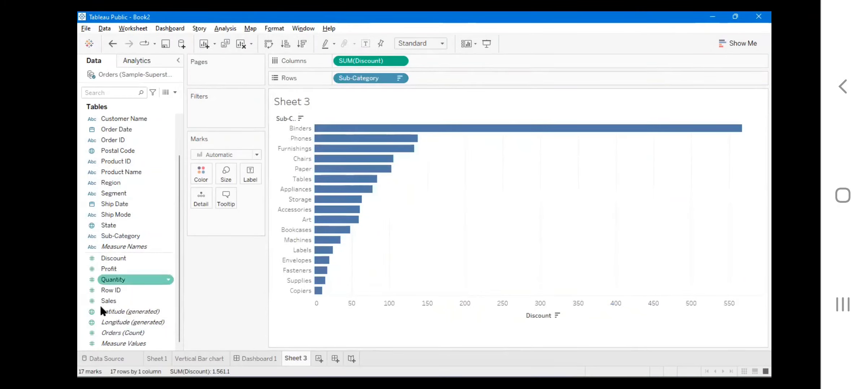
# Label the horizontal bars with their Discount values and color them by Discount
pyautogui.moveTo(116, 259); pyautogui.dragTo(248, 176)
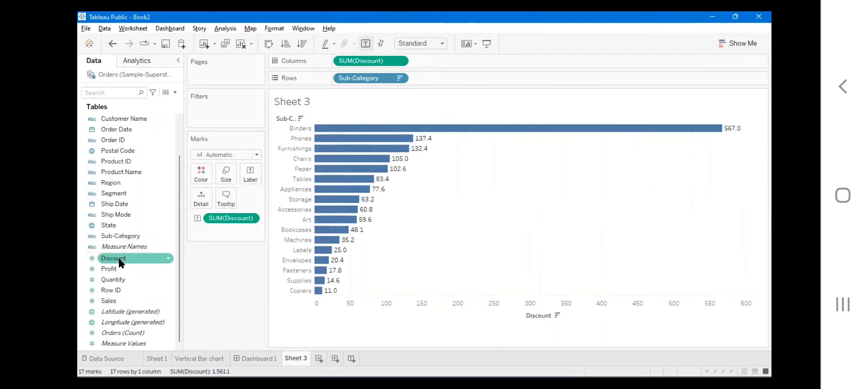
pyautogui.moveTo(118, 257); pyautogui.dragTo(194, 178)
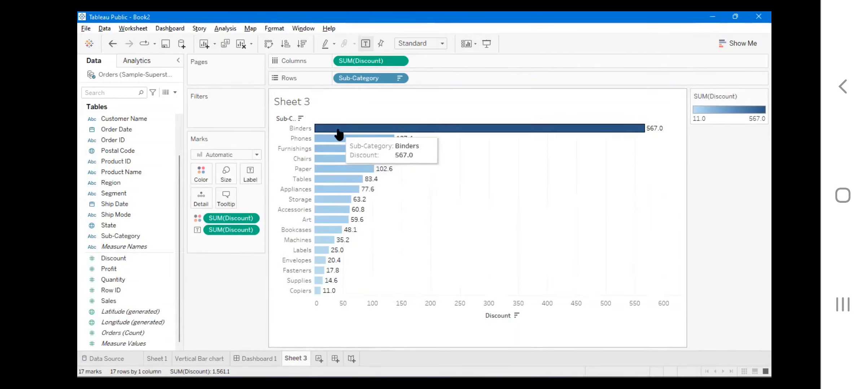
# Try coloring the bars by Sub-Category, and set the color back to Discount
pyautogui.moveTo(234, 221); pyautogui.dragTo(198, 180)
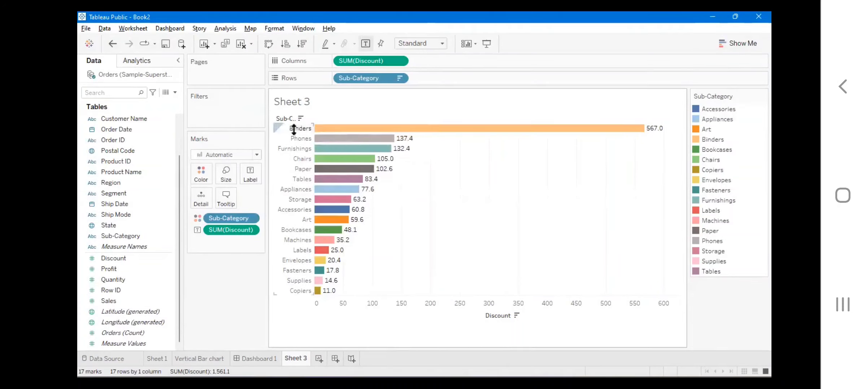
pyautogui.moveTo(234, 223); pyautogui.dragTo(197, 174)
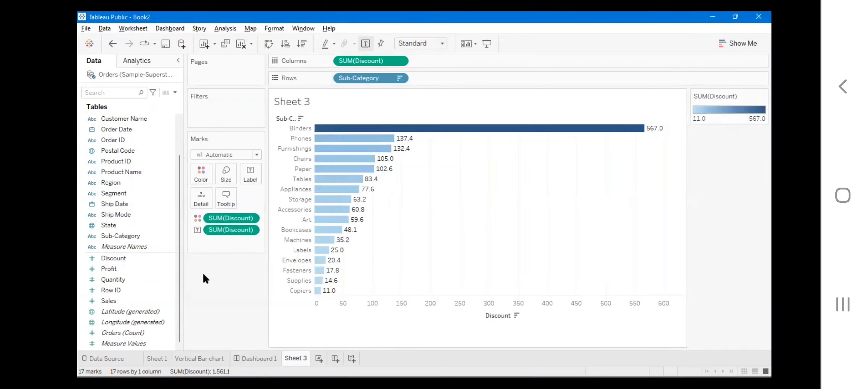
# Rename Sheet 3 as Horizontal Bar and compare it with the Vertical Bar chart sheet
pyautogui.doubleClick(302, 357)
pyautogui.write('Horizontal Bar')
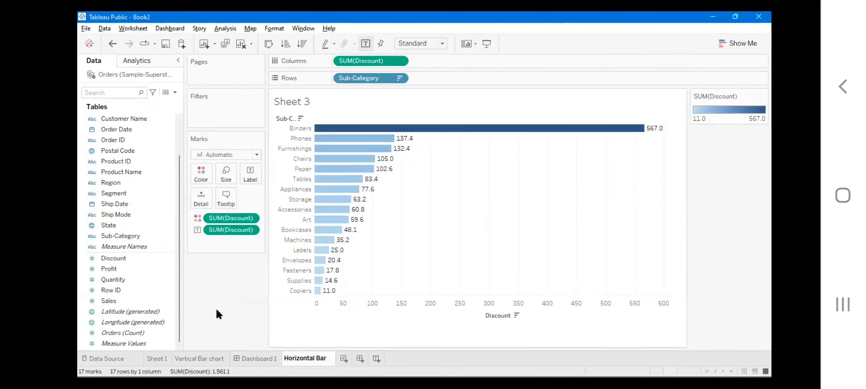
pyautogui.press('Return')
pyautogui.click(196, 361)
pyautogui.click(303, 360)
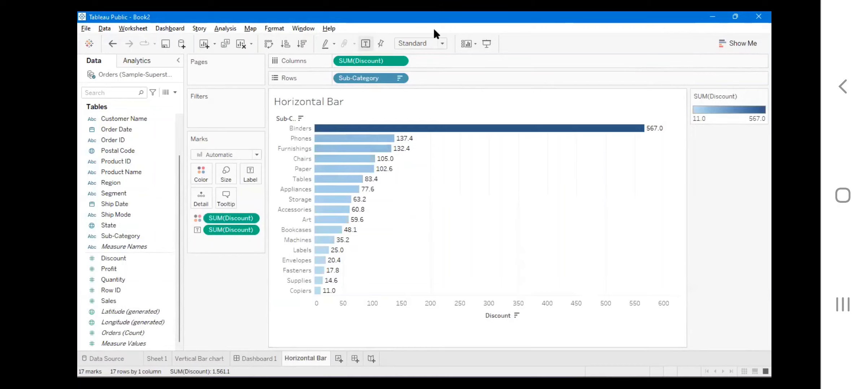
# Duplicate the Horizontal Bar worksheet
pyautogui.rightClick(307, 355)
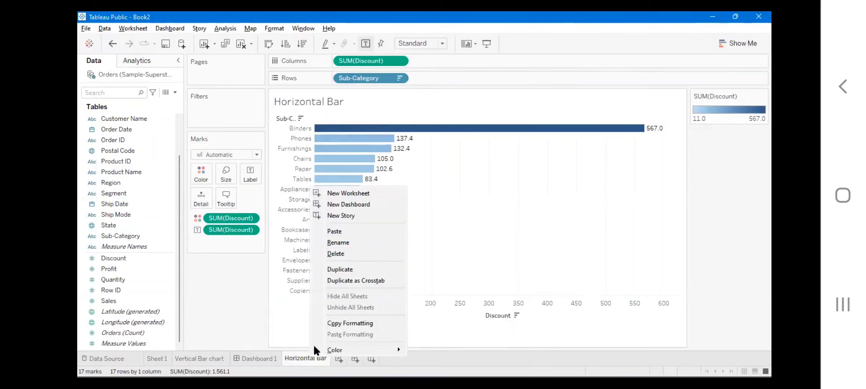
pyautogui.click(341, 270)
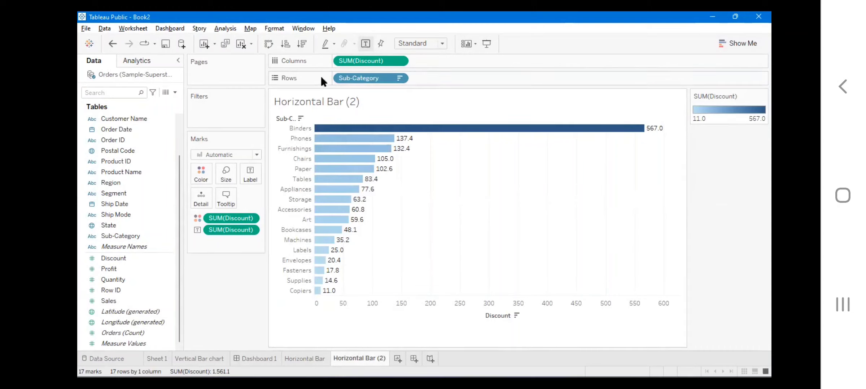
pyautogui.click(411, 360)
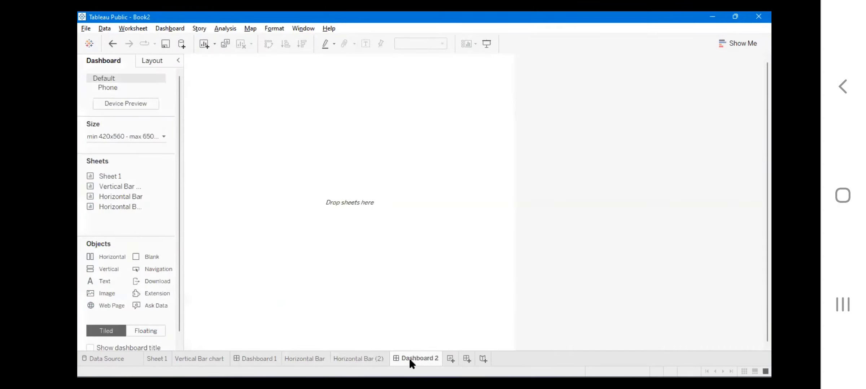
pyautogui.rightClick(426, 359)
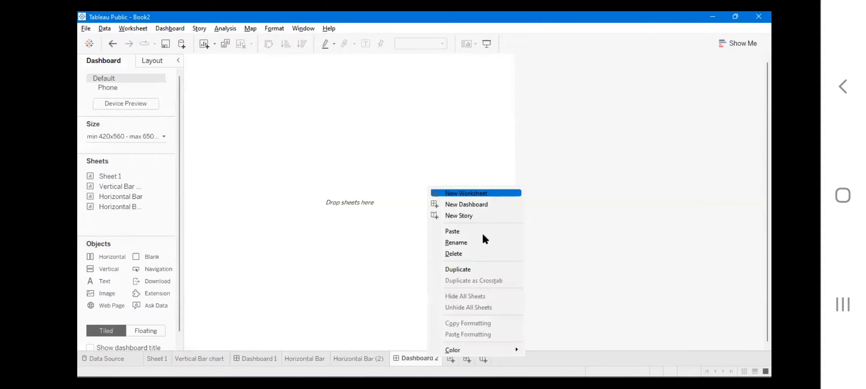
pyautogui.click(473, 255)
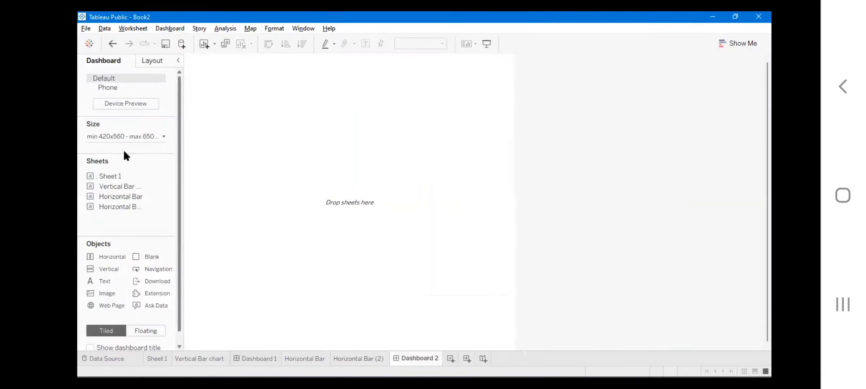
pyautogui.rightClick(424, 357)
pyautogui.click(451, 258)
pyautogui.click(301, 358)
pyautogui.click(349, 359)
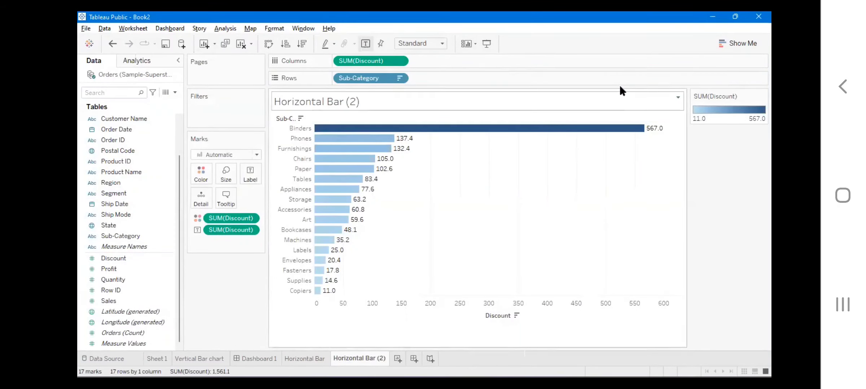
# Convert the duplicated Horizontal Bar chart into a text table of Discount by Sub-Category using Show Me
pyautogui.moveTo(383, 169)
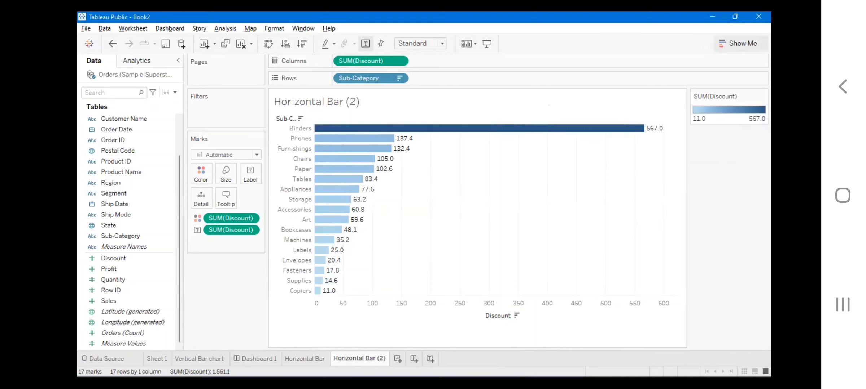
pyautogui.click(722, 41)
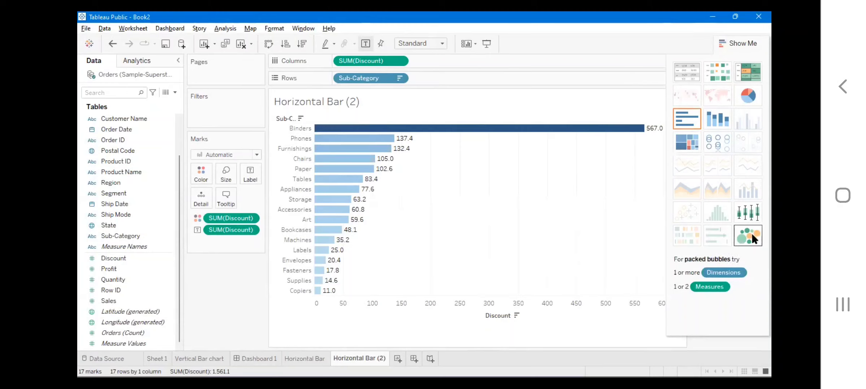
pyautogui.click(688, 74)
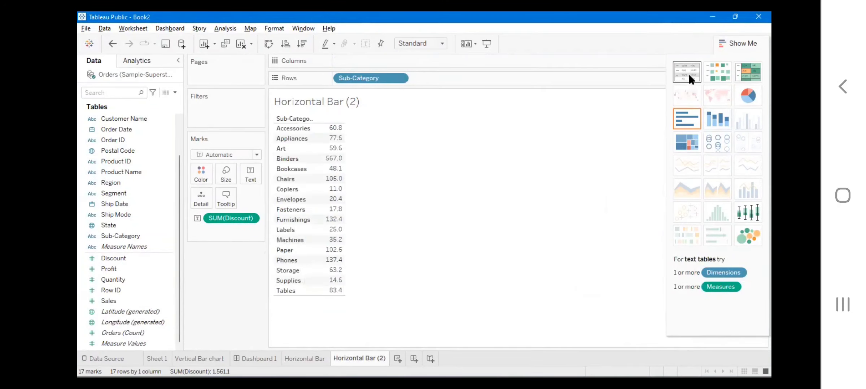
pyautogui.click(736, 44)
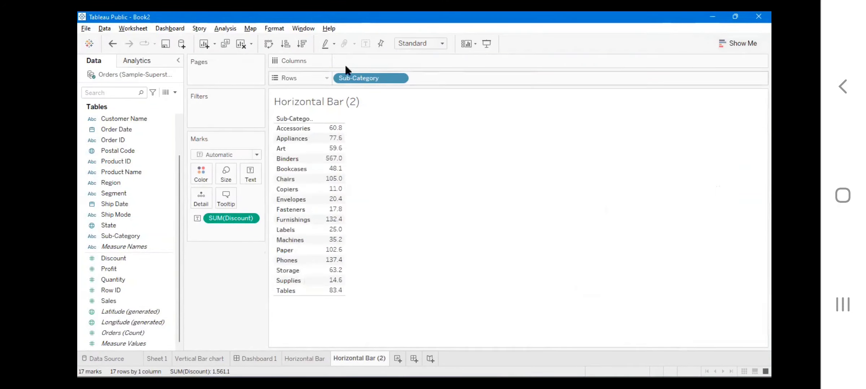
# Try fitting the text table to Entire View, and reapply the text table layout from Show Me
pyautogui.click(441, 44)
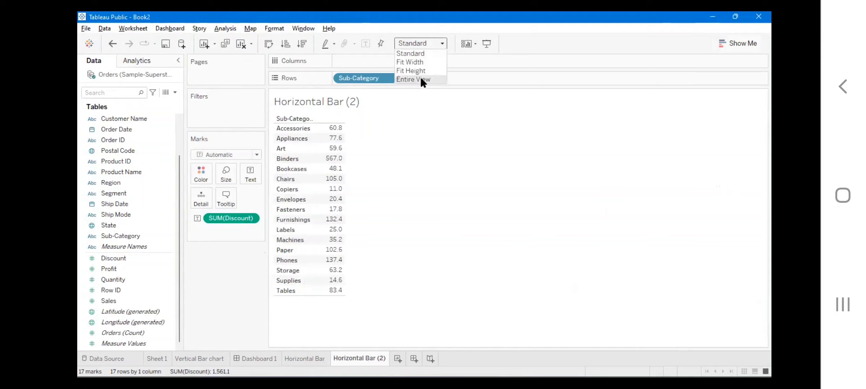
pyautogui.click(420, 80)
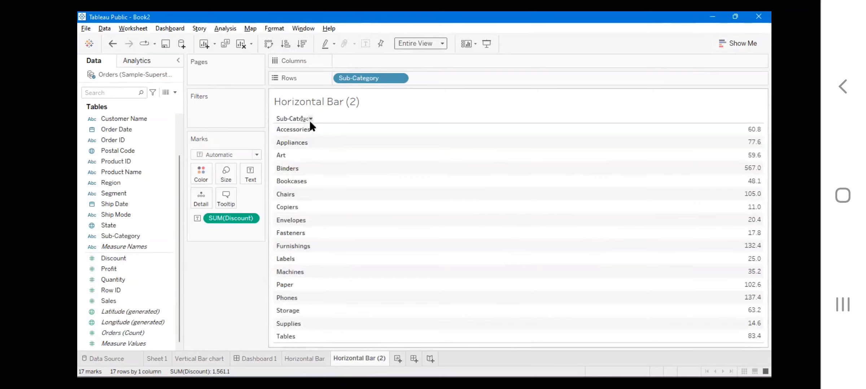
pyautogui.doubleClick(367, 358)
pyautogui.doubleClick(369, 358)
pyautogui.tripleClick(369, 359)
pyautogui.click(743, 44)
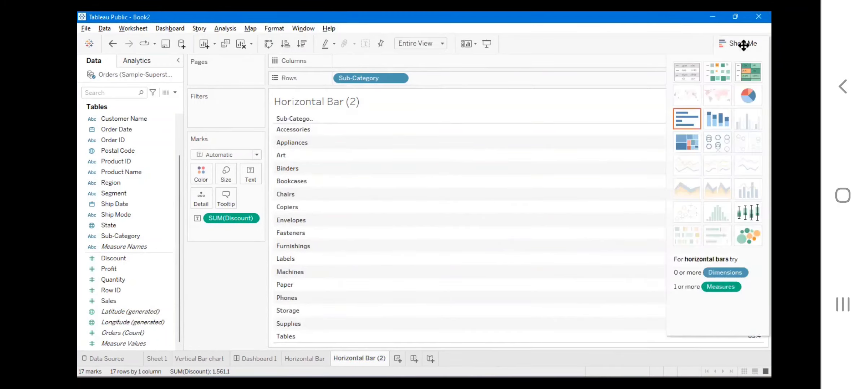
pyautogui.click(743, 44)
pyautogui.click(742, 44)
pyautogui.click(680, 68)
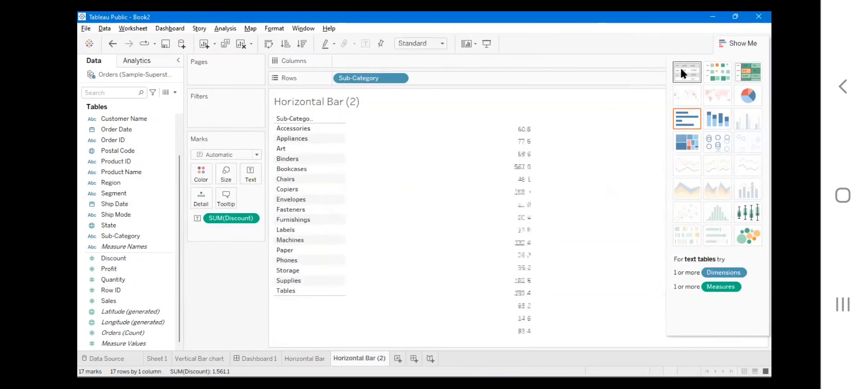
pyautogui.click(752, 46)
# Rename the Horizontal Bar (2) worksheet as Text Tables
pyautogui.doubleClick(337, 360)
pyautogui.moveTo(338, 360); pyautogui.dragTo(339, 360)
pyautogui.hotkey('ctrl', 'a')
pyautogui.write('Text r')
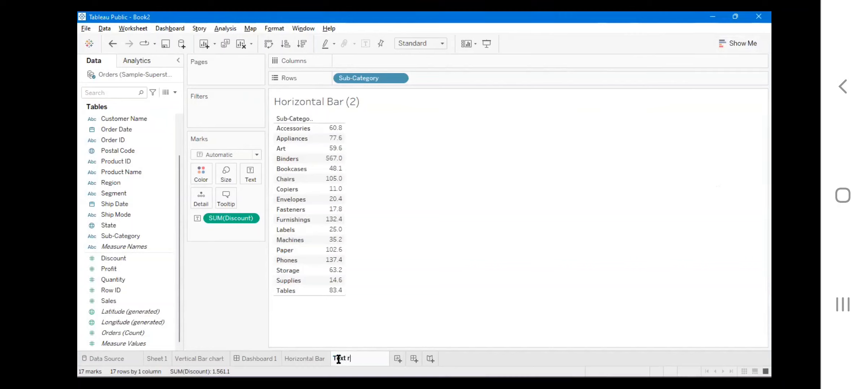
pyautogui.press('BackSpace')
pyautogui.write('Tal')
pyautogui.write('bles')
pyautogui.press('Return')
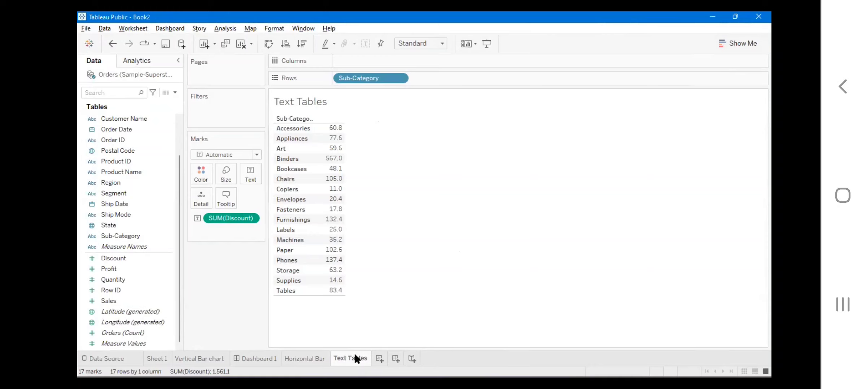
# Duplicate the Text Tables worksheet and convert the copy into a heat map using Show Me
pyautogui.rightClick(349, 364)
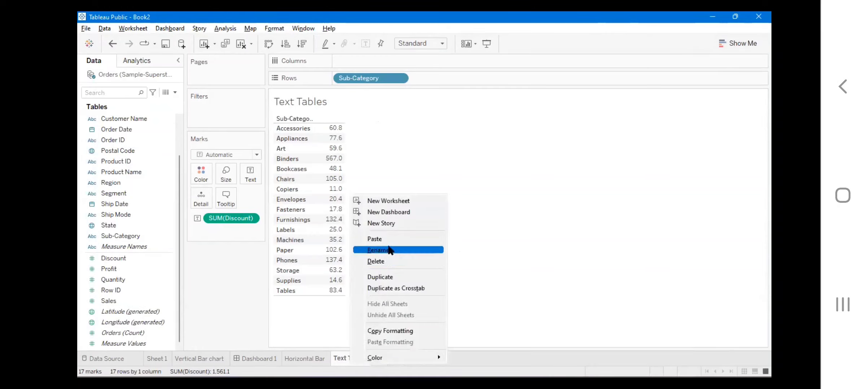
pyautogui.click(386, 278)
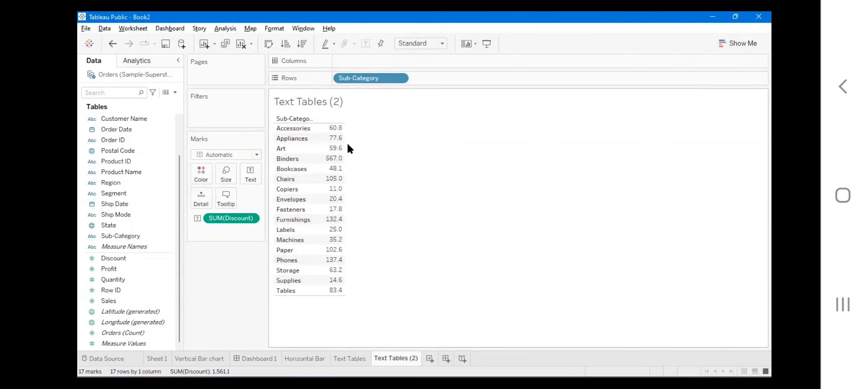
pyautogui.click(742, 39)
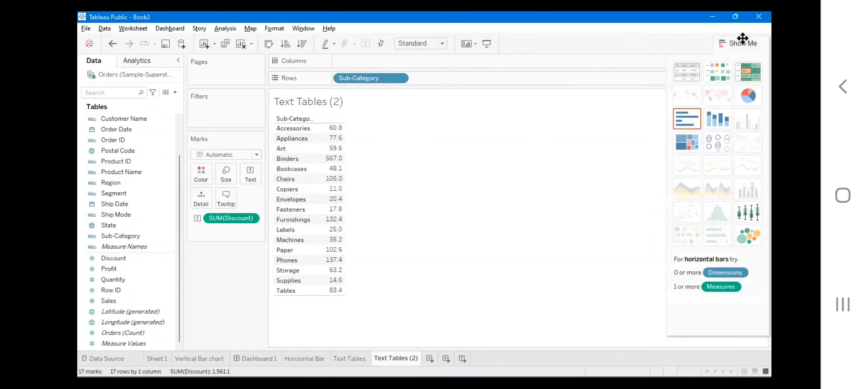
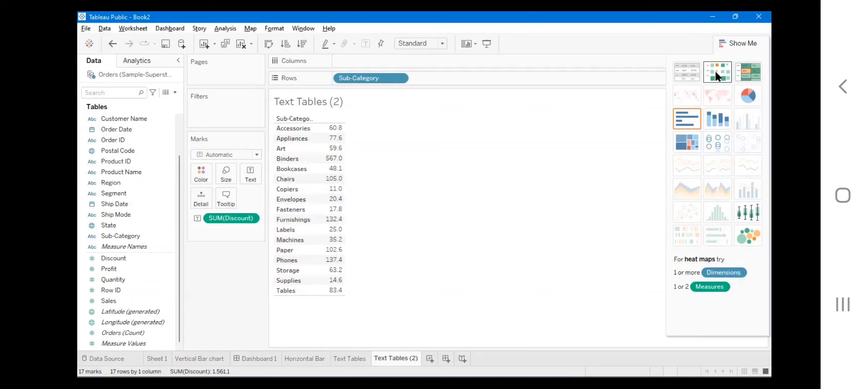
pyautogui.click(715, 70)
pyautogui.click(736, 44)
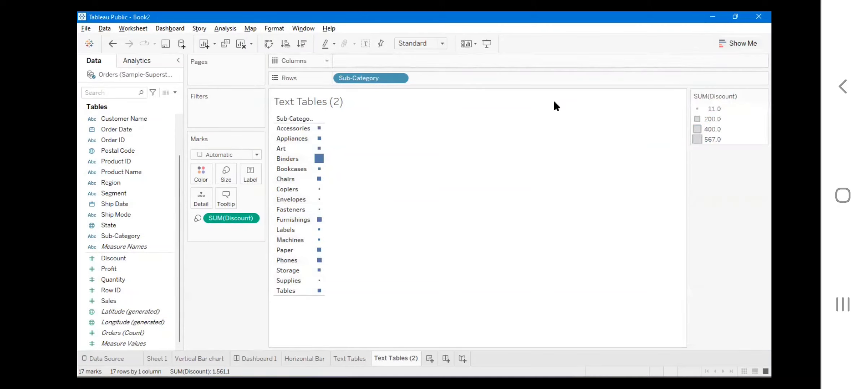
# Fit the Discount by Sub-Category heat map to Entire View
pyautogui.moveTo(322, 127)
pyautogui.click(442, 43)
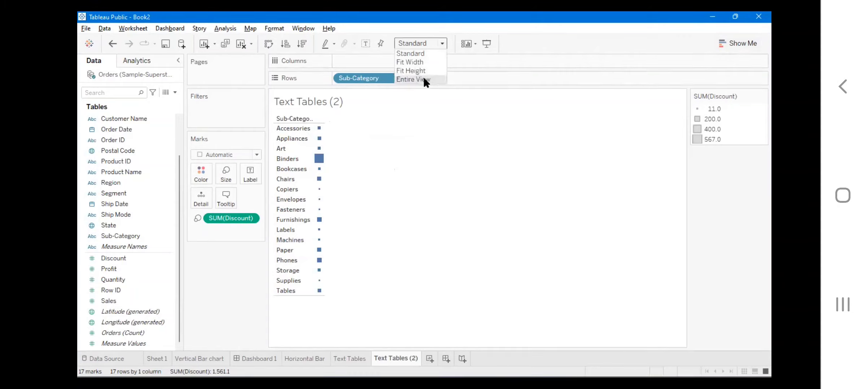
pyautogui.click(425, 80)
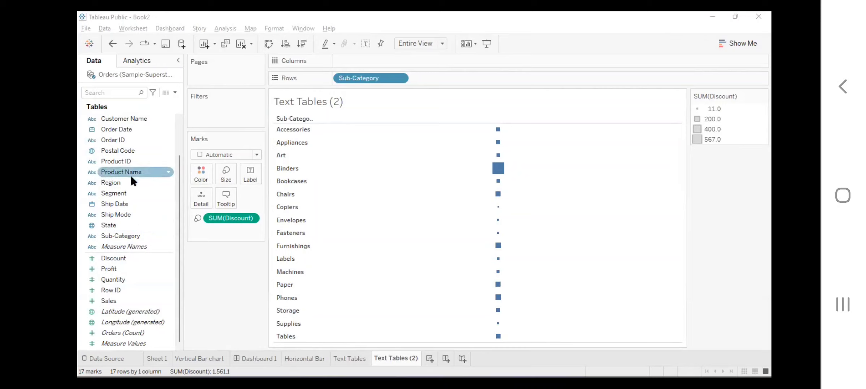
# Add Category to Rows ahead of Sub-Category so the heat map is grouped by category
pyautogui.scroll(2, 138, 165)
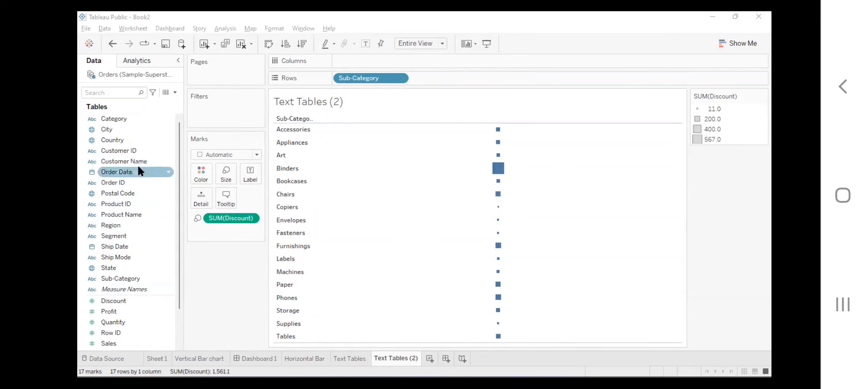
pyautogui.moveTo(125, 119); pyautogui.dragTo(319, 109)
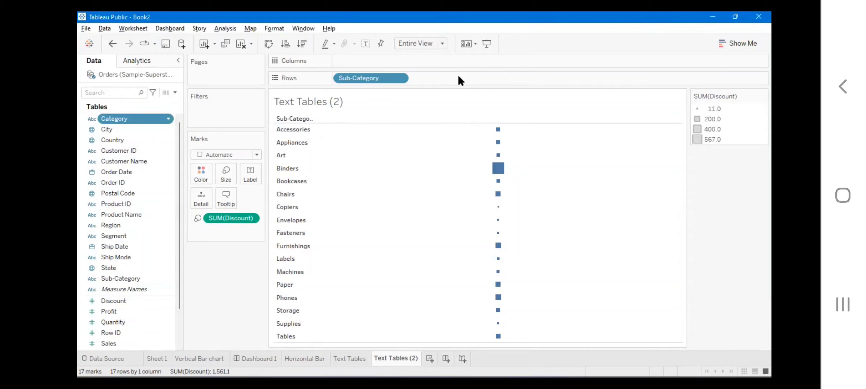
pyautogui.moveTo(458, 77); pyautogui.dragTo(459, 78)
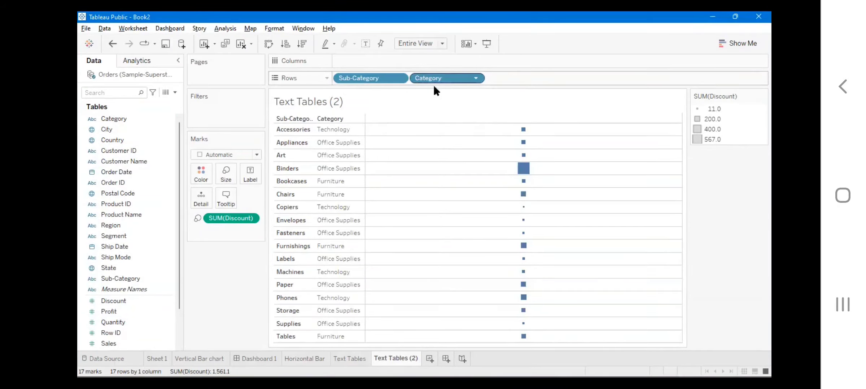
pyautogui.moveTo(360, 75); pyautogui.dragTo(360, 75)
pyautogui.moveTo(500, 77); pyautogui.dragTo(499, 77)
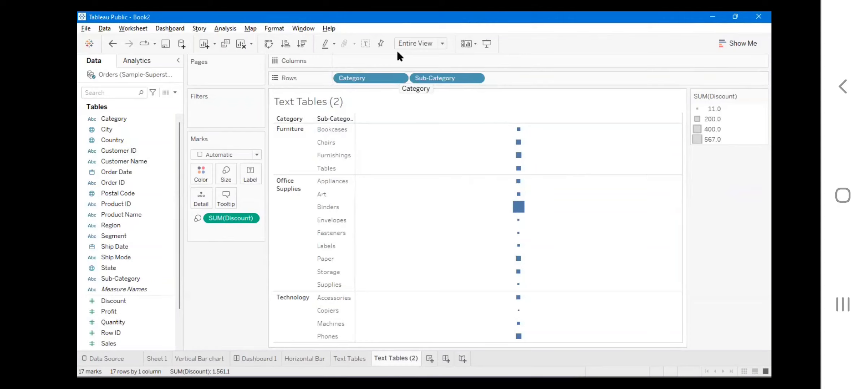
pyautogui.moveTo(411, 160)
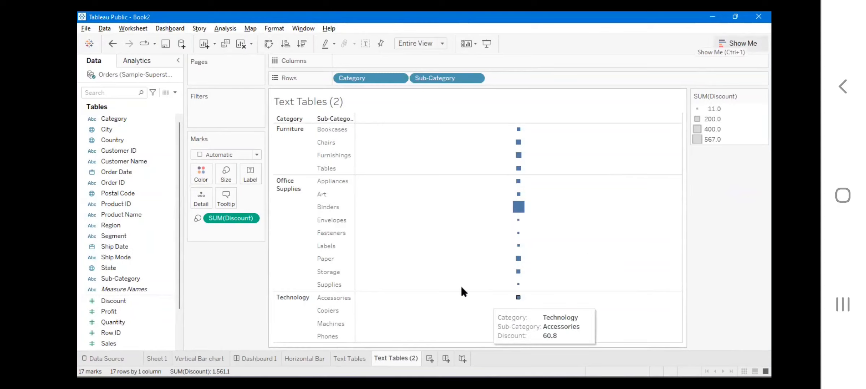
pyautogui.click(445, 358)
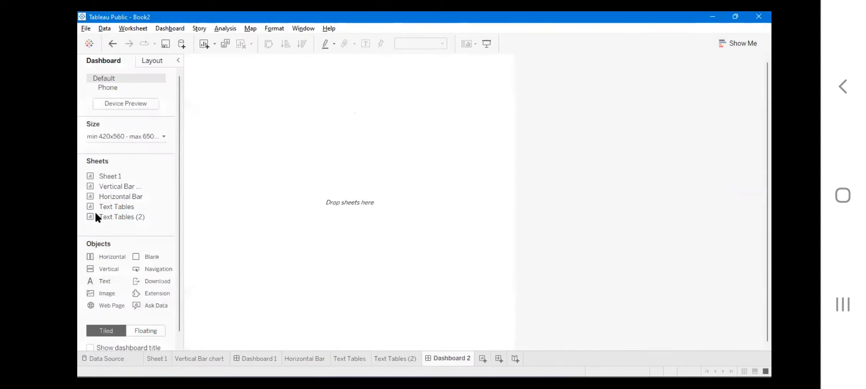
pyautogui.rightClick(460, 358)
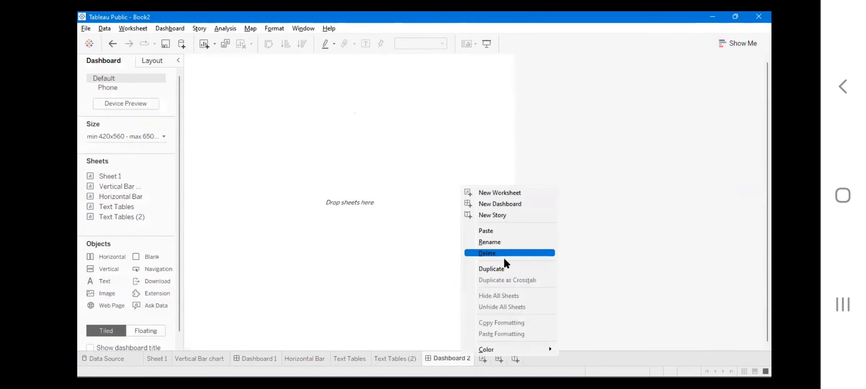
pyautogui.click(442, 355)
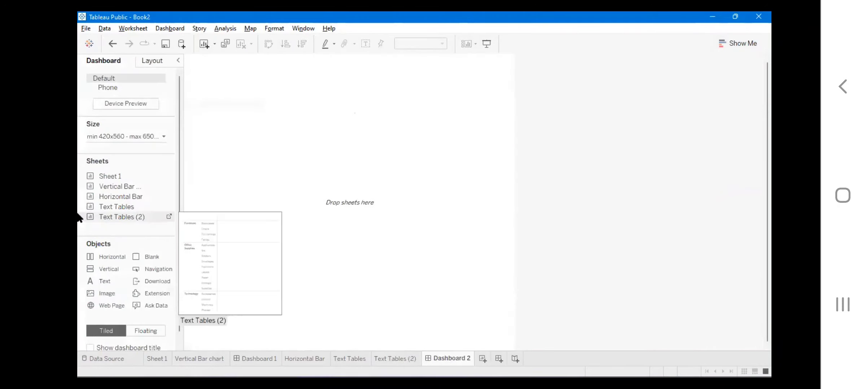
pyautogui.rightClick(443, 357)
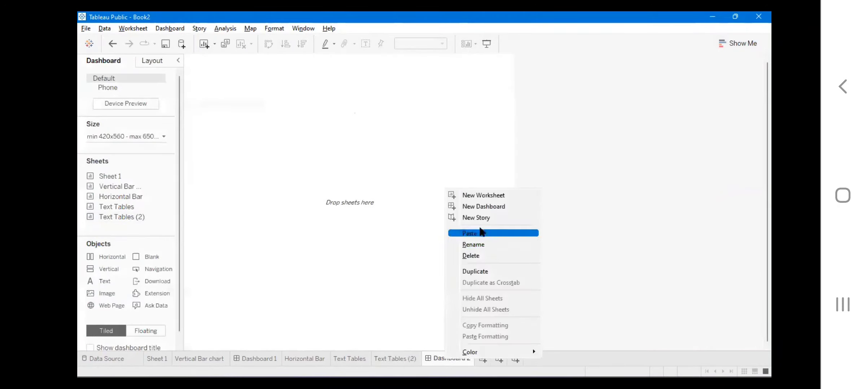
pyautogui.click(476, 254)
# Create a new worksheet and place Order Date by year on both Columns and Rows
pyautogui.click(429, 359)
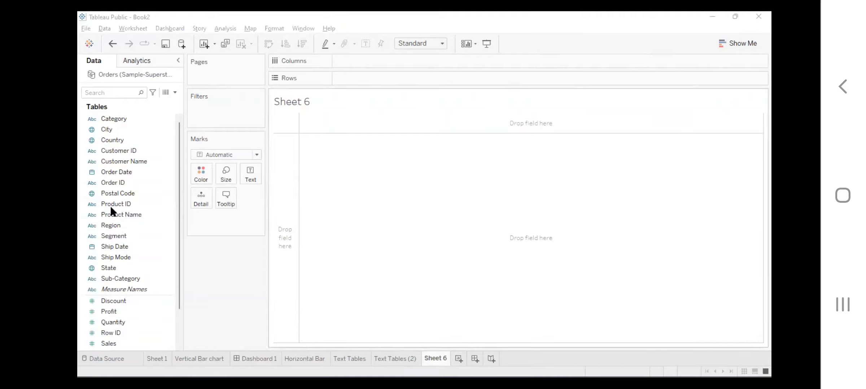
pyautogui.click(117, 278)
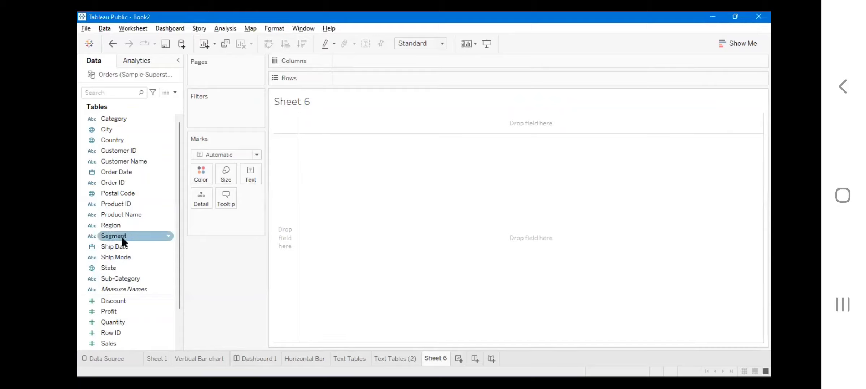
pyautogui.scroll(-2, 121, 236)
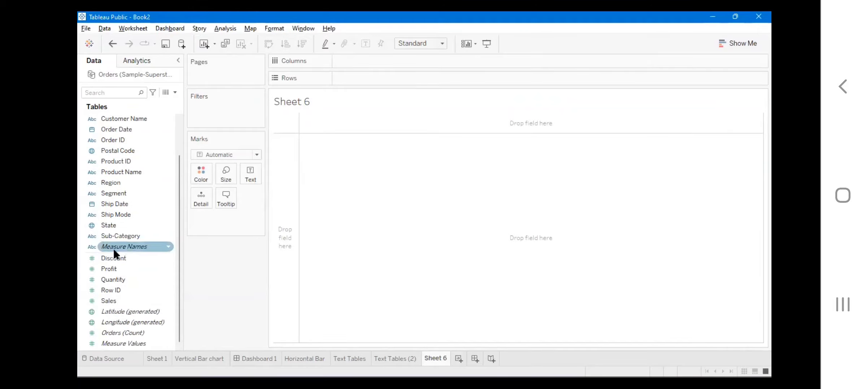
pyautogui.scroll(2, 115, 248)
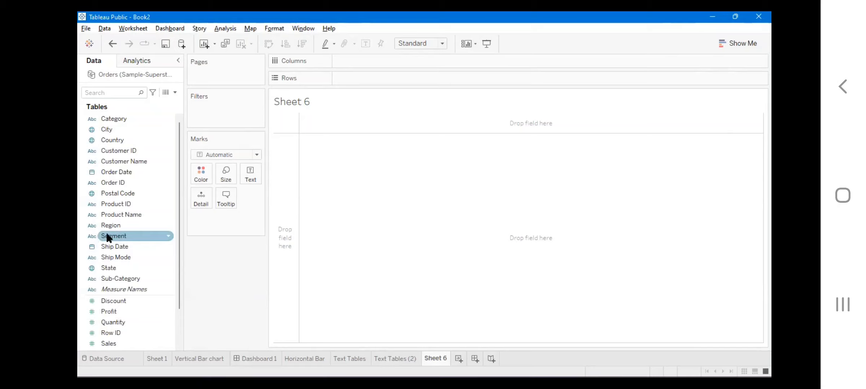
pyautogui.moveTo(111, 171); pyautogui.dragTo(373, 65)
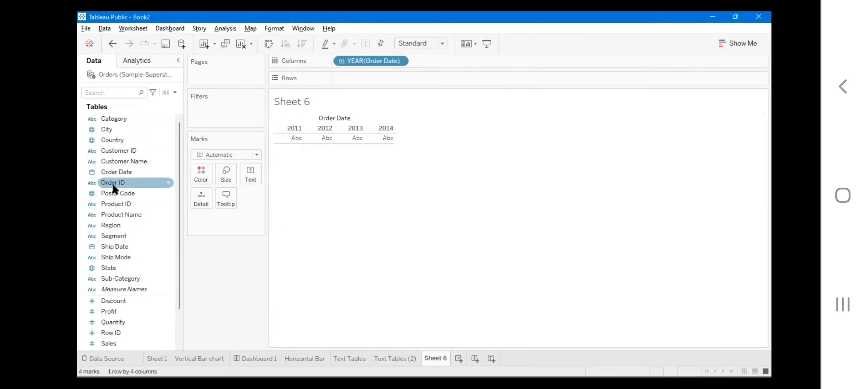
pyautogui.click(127, 172)
pyautogui.moveTo(127, 172); pyautogui.dragTo(363, 75)
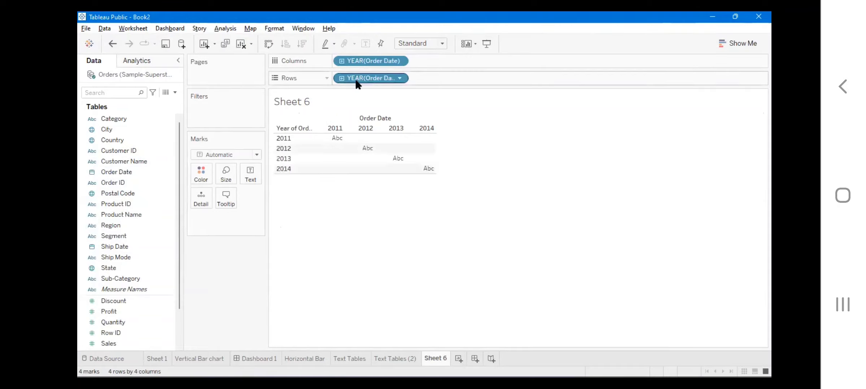
# Fill the year-by-year table with Sales as its text values
pyautogui.click(107, 344)
pyautogui.moveTo(107, 344); pyautogui.dragTo(191, 260)
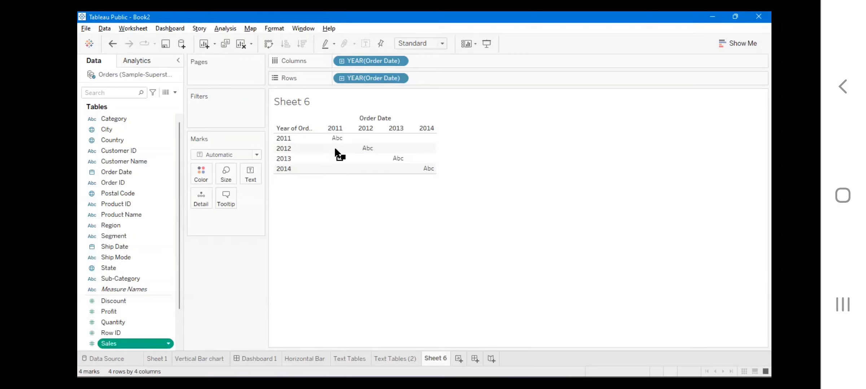
pyautogui.moveTo(334, 145); pyautogui.dragTo(333, 144)
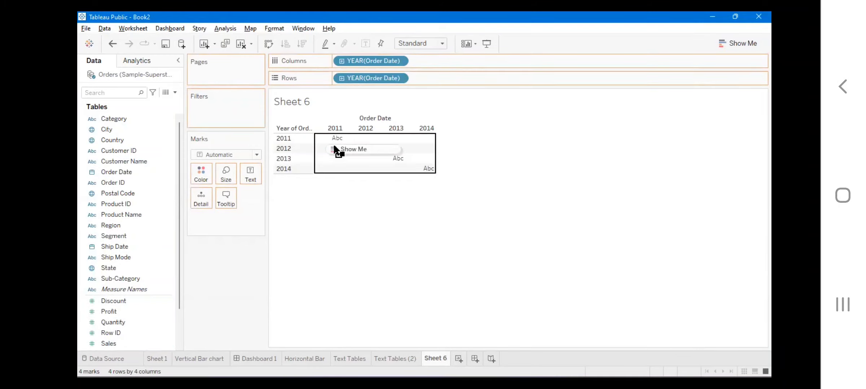
pyautogui.moveTo(332, 144); pyautogui.dragTo(333, 144)
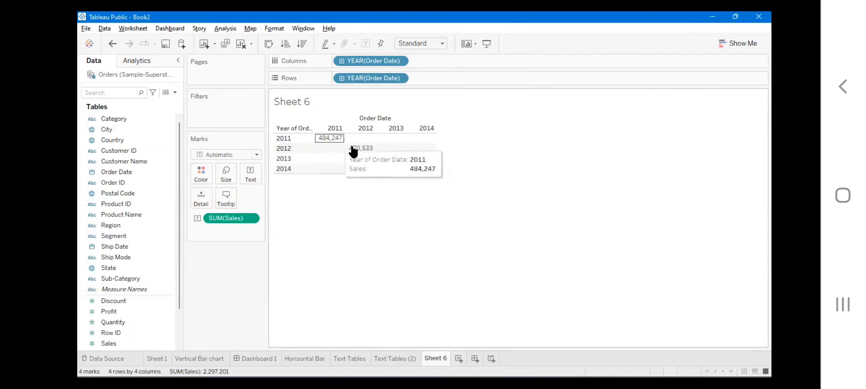
pyautogui.moveTo(346, 149)
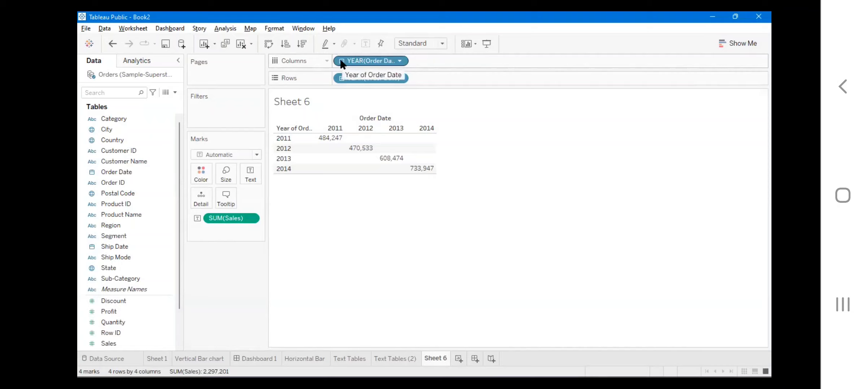
# Try showing the Order Date on Columns by month, and undo the change
pyautogui.click(399, 62)
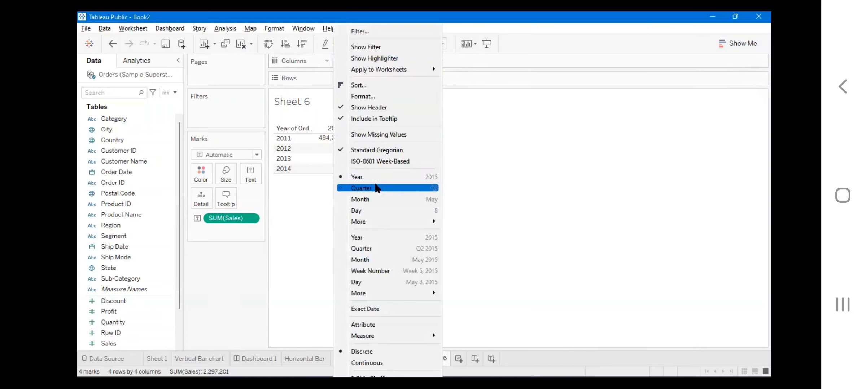
pyautogui.click(367, 201)
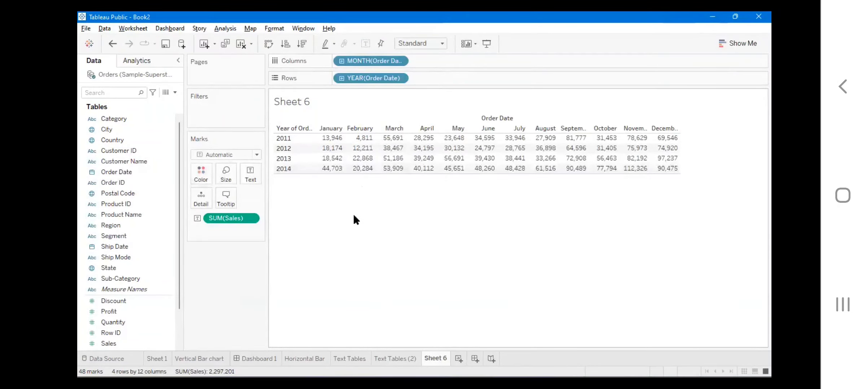
pyautogui.hotkey('ctrl', 'z')
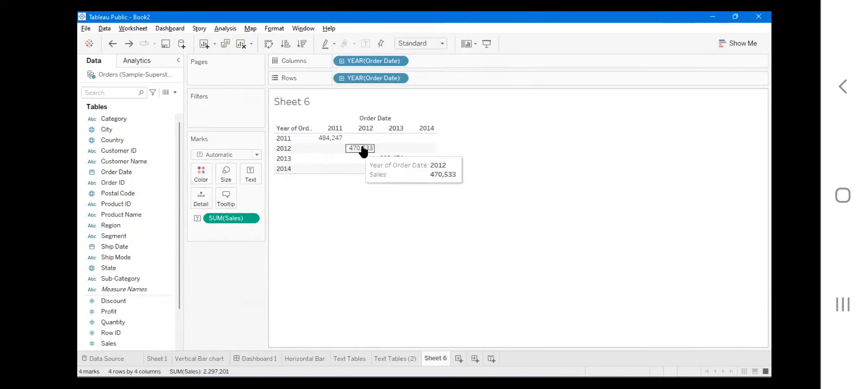
# Set the Order Date on Rows to the discrete Month level
pyautogui.click(399, 79)
pyautogui.click(373, 199)
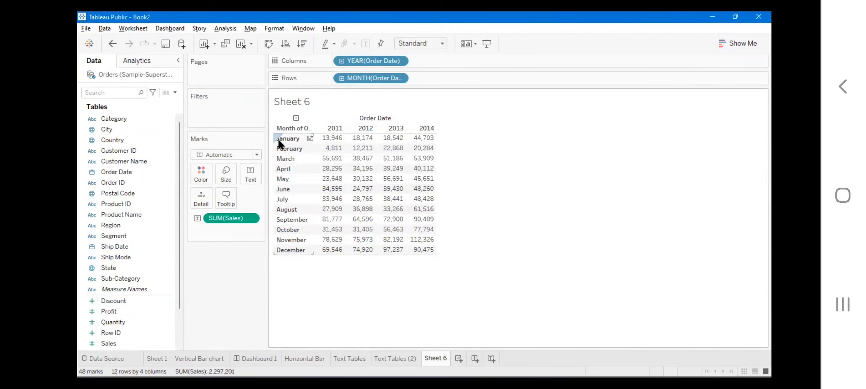
pyautogui.moveTo(366, 141)
# Try the heat map layout for the monthly Sales table, and apply the highlight table from Show Me
pyautogui.click(732, 44)
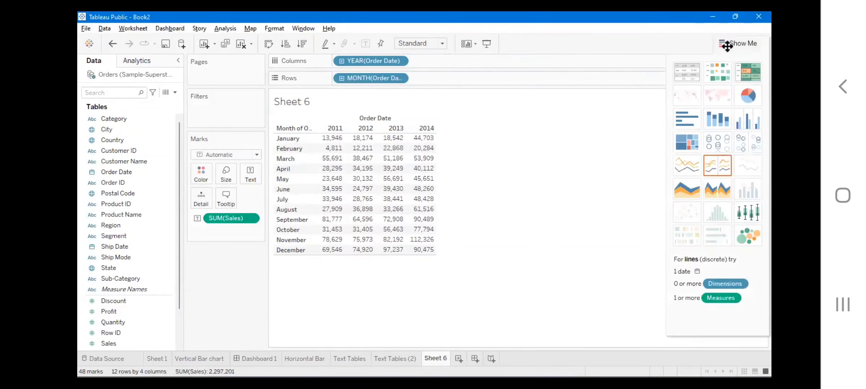
pyautogui.click(723, 72)
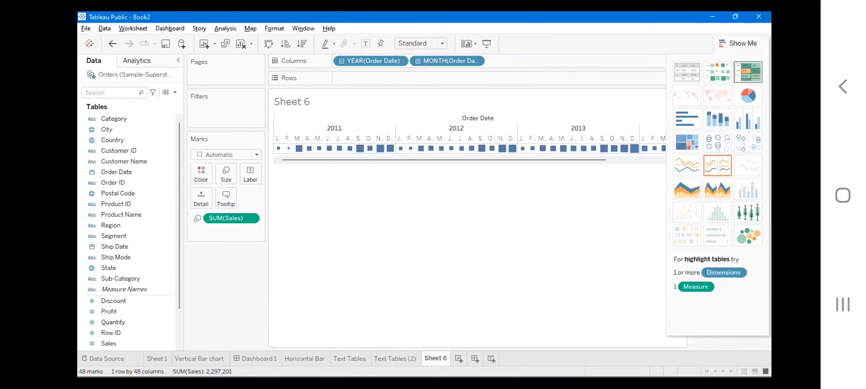
pyautogui.click(748, 72)
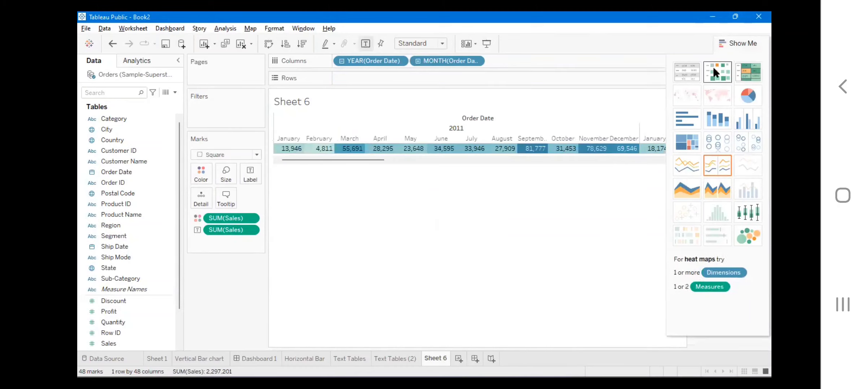
# Try the monthly Sales table as a heat map with rows and columns swapped, and undo back to the text table
pyautogui.click(713, 66)
pyautogui.click(725, 43)
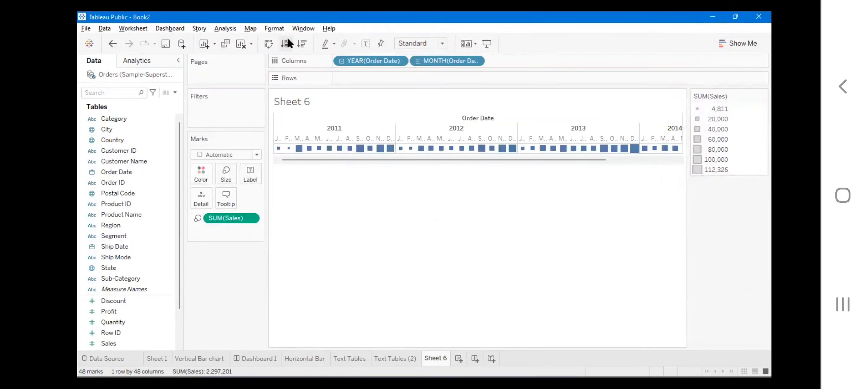
pyautogui.click(269, 44)
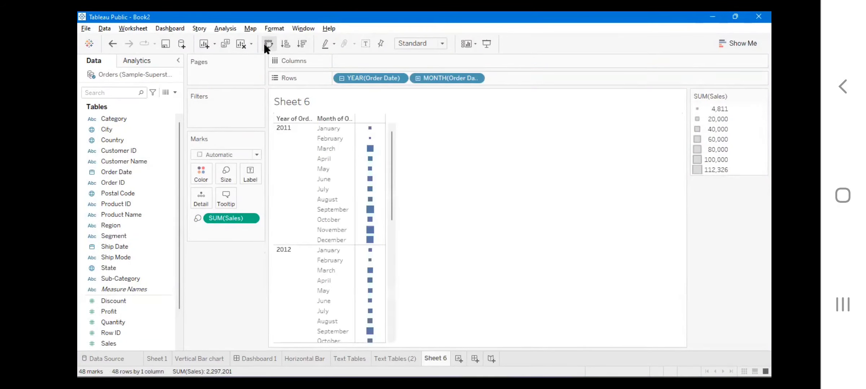
pyautogui.hotkey('ctrl', 'z')
pyautogui.hotkey('ctrl', 'z')
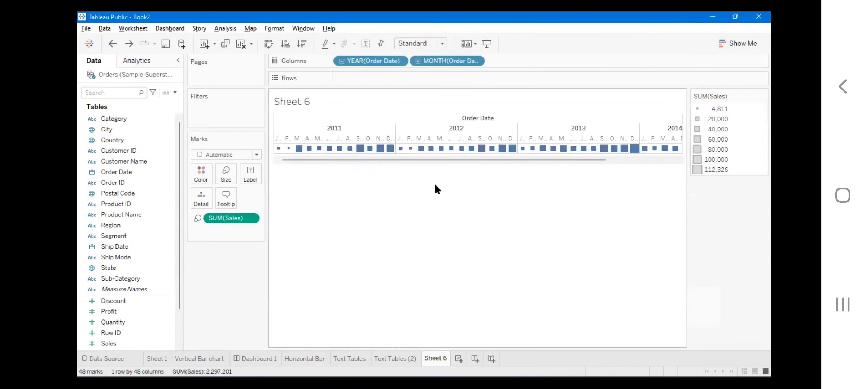
pyautogui.hotkey('ctrl', 'y')
pyautogui.hotkey('ctrl', 'z')
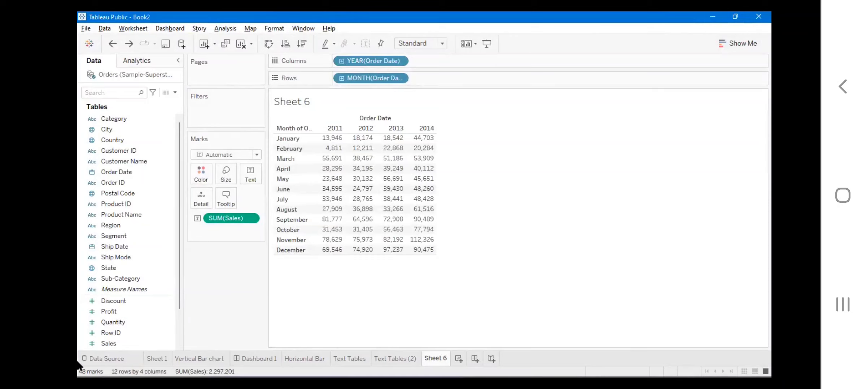
# Try colouring the monthly text table's values by Sales, and undo the change
pyautogui.moveTo(103, 342); pyautogui.dragTo(192, 175)
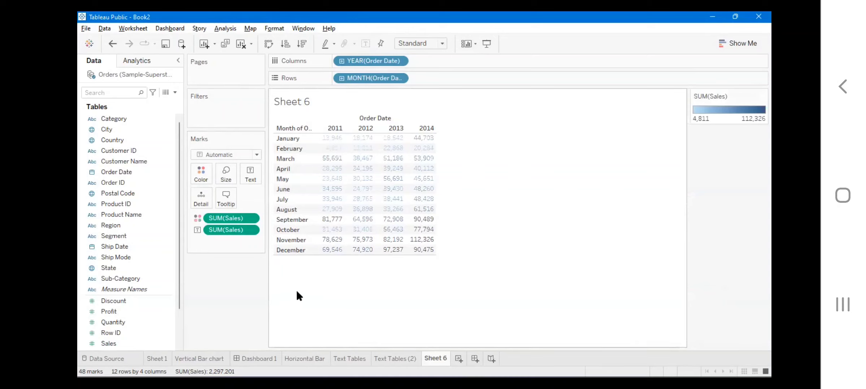
pyautogui.hotkey('ctrl', 'z')
# Try the heat map and highlight table layouts from Show Me on the monthly Sales table, and undo both
pyautogui.click(738, 43)
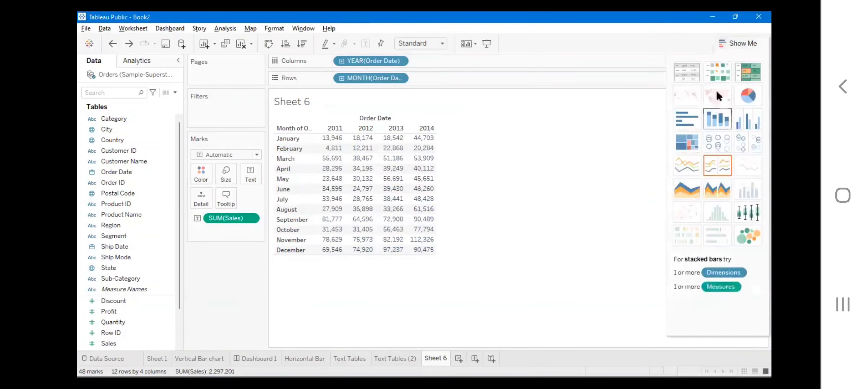
pyautogui.click(717, 71)
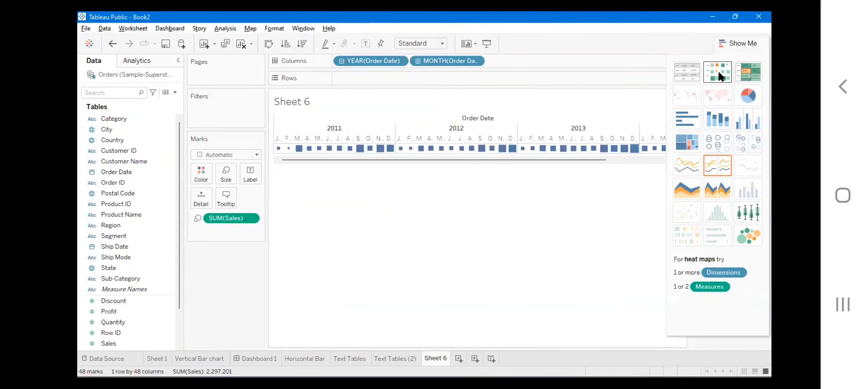
pyautogui.click(741, 74)
pyautogui.hotkey('ctrl', 'z')
pyautogui.hotkey('ctrl', 'z')
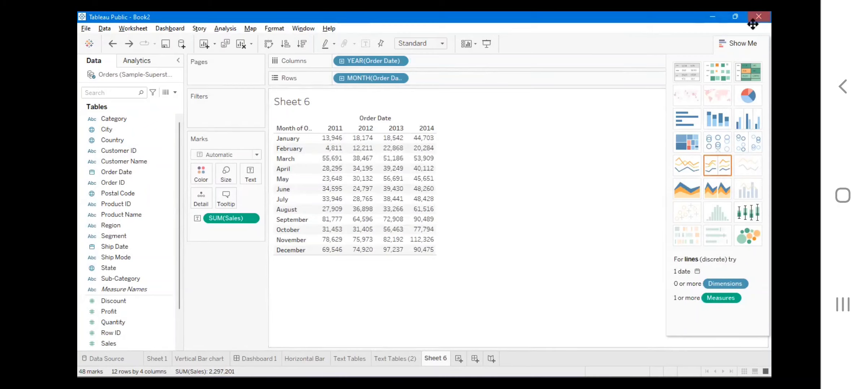
pyautogui.click(737, 43)
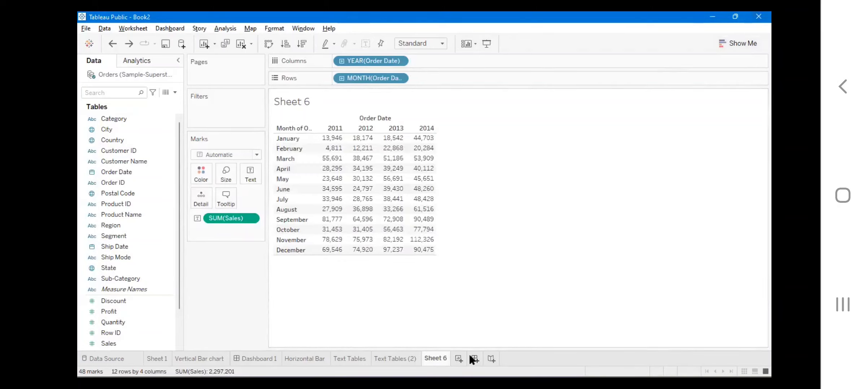
# Colour the heat map squares on the Text Tables (2) sheet by Discount
pyautogui.click(408, 359)
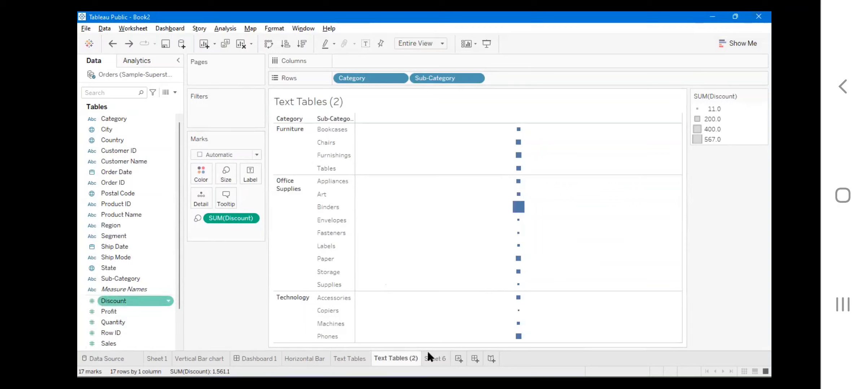
pyautogui.click(101, 299)
pyautogui.moveTo(108, 300); pyautogui.dragTo(196, 176)
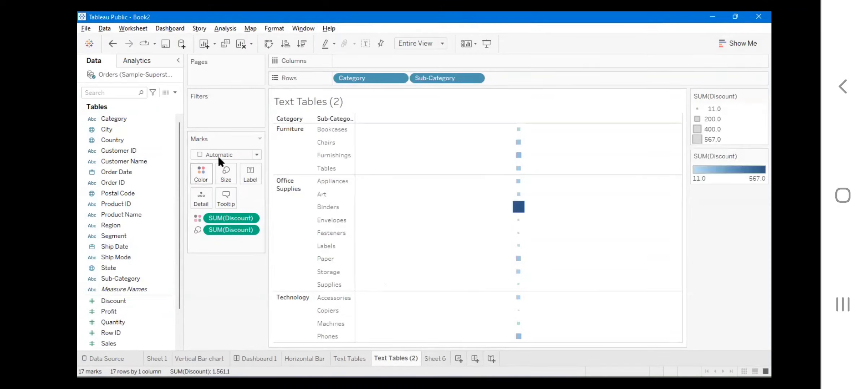
pyautogui.moveTo(518, 207)
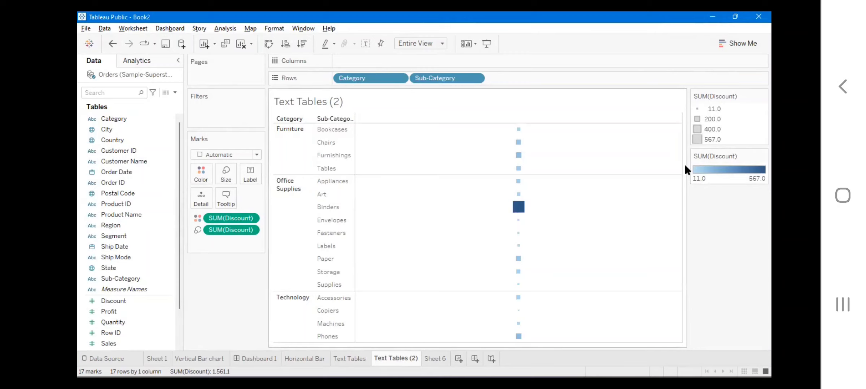
# Convert the monthly Sales table on Sheet 6 into a treemap using Show Me
pyautogui.click(437, 362)
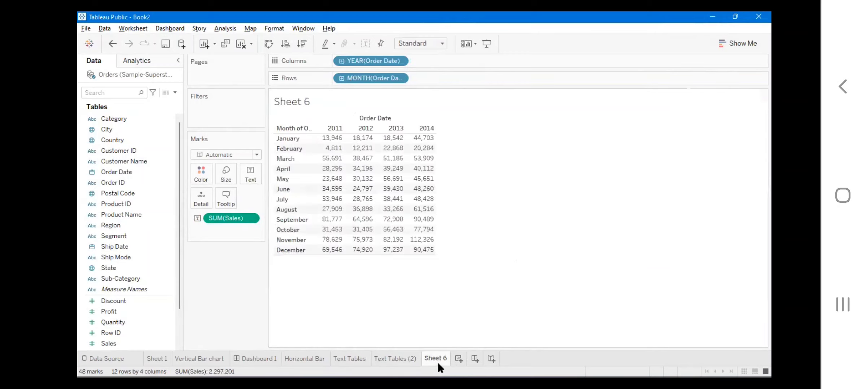
pyautogui.click(255, 154)
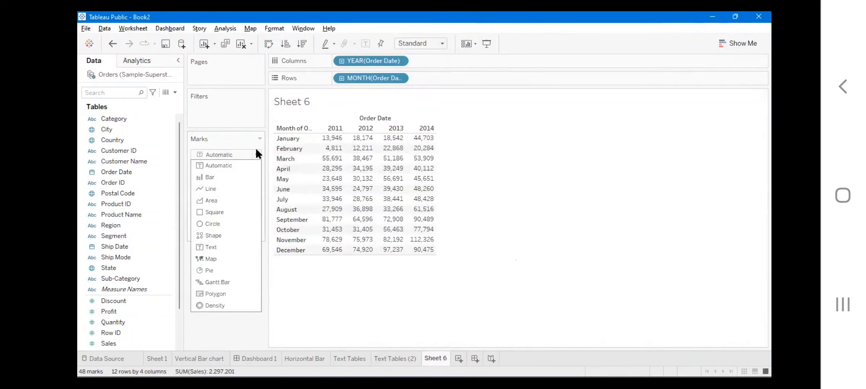
pyautogui.click(255, 148)
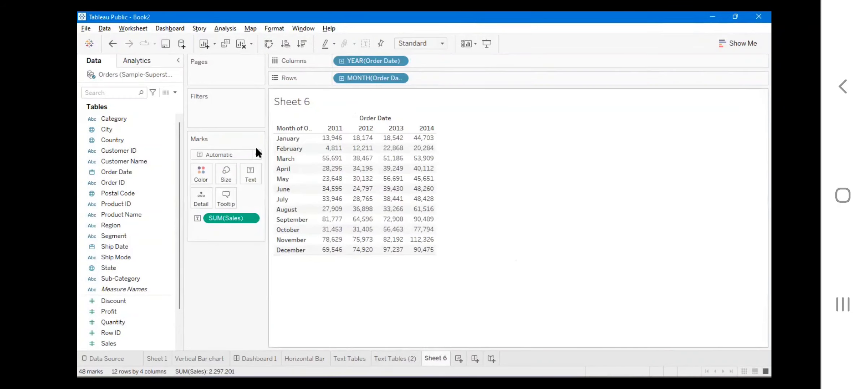
pyautogui.click(718, 43)
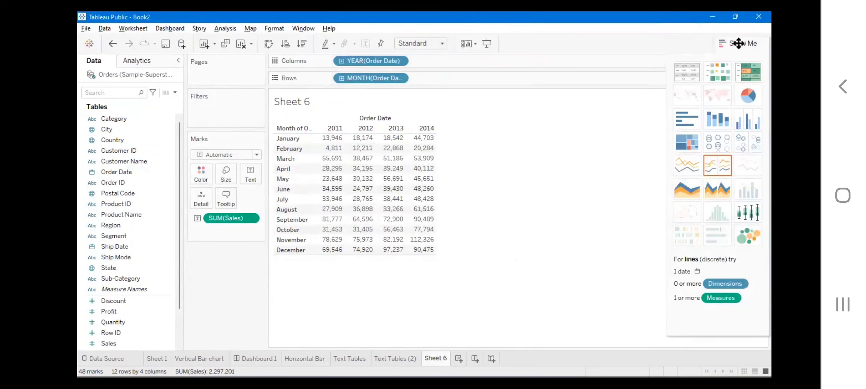
pyautogui.click(688, 148)
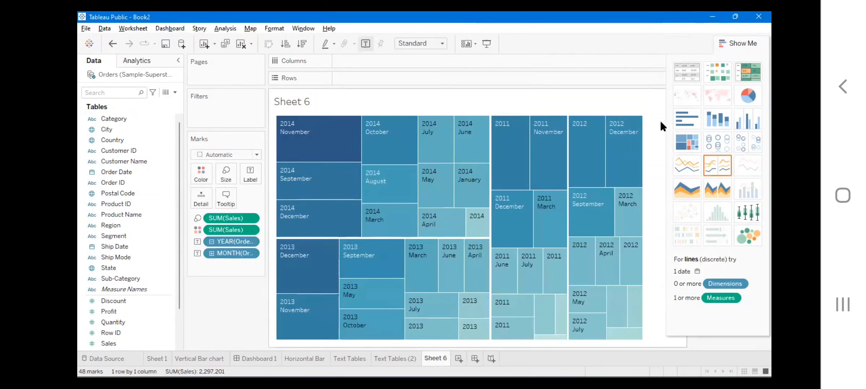
pyautogui.click(738, 42)
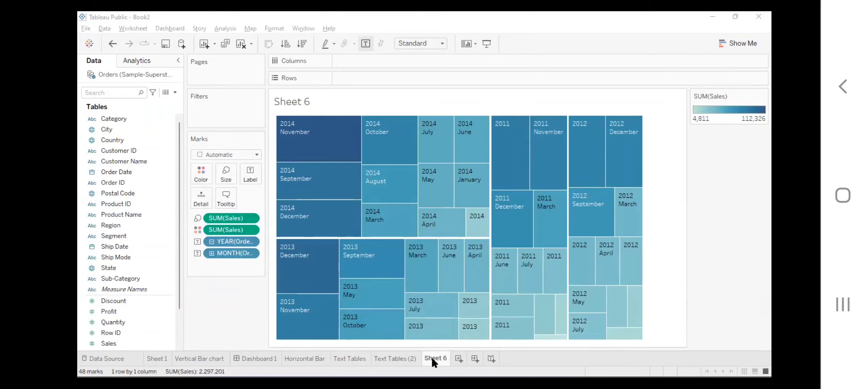
# Create a new worksheet with Order Date on both Columns and Rows and Sales as the table's text values
pyautogui.rightClick(455, 363)
pyautogui.click(458, 192)
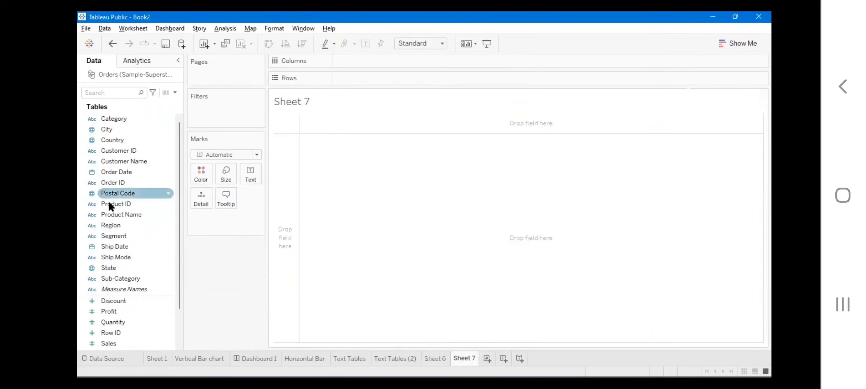
pyautogui.moveTo(121, 172); pyautogui.dragTo(345, 60)
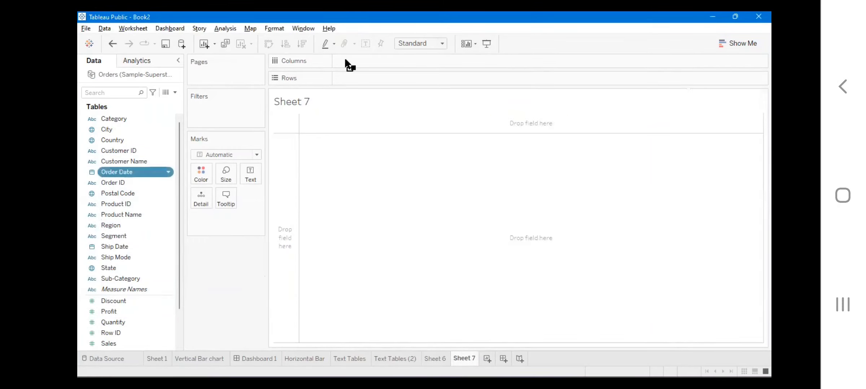
pyautogui.moveTo(121, 173); pyautogui.dragTo(360, 82)
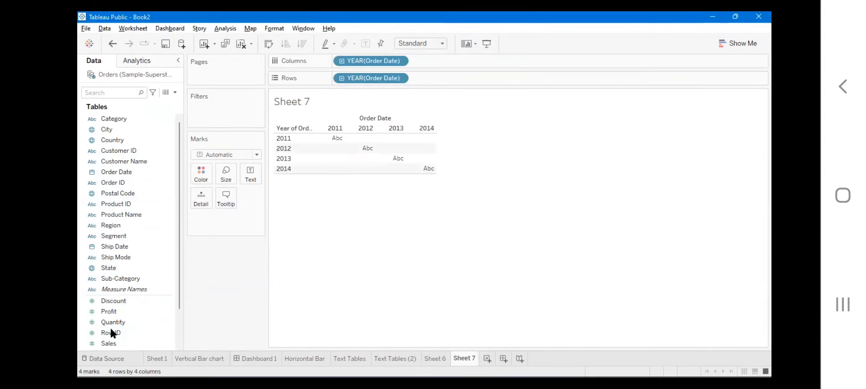
pyautogui.moveTo(109, 343); pyautogui.dragTo(373, 147)
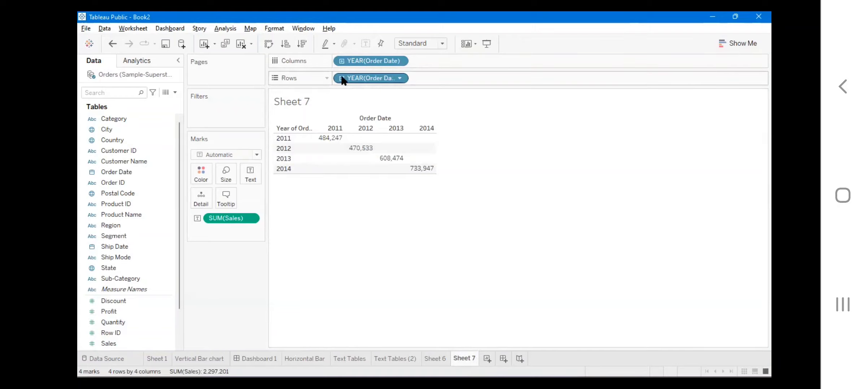
# Set the Order Date on Rows to the discrete Month level, and compare the table with the treemap on Sheet 6
pyautogui.click(403, 78)
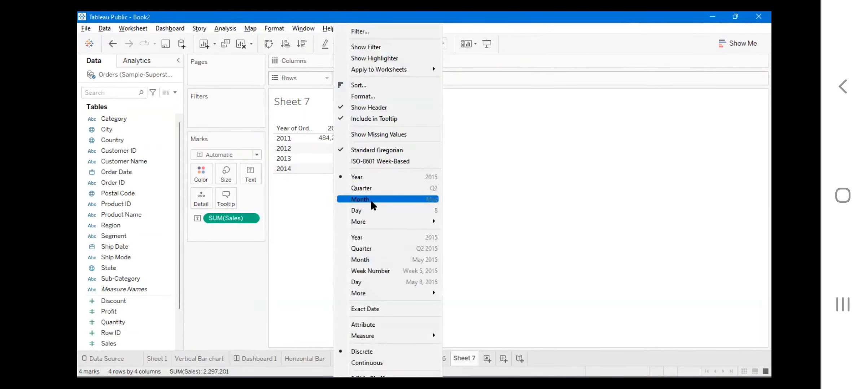
pyautogui.click(372, 201)
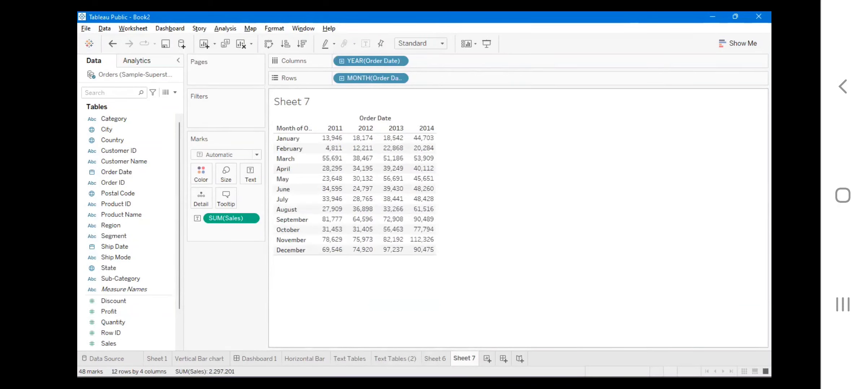
pyautogui.click(441, 361)
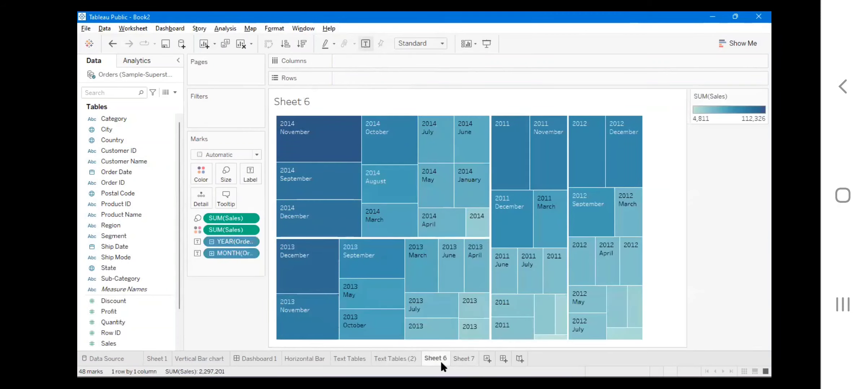
pyautogui.click(458, 358)
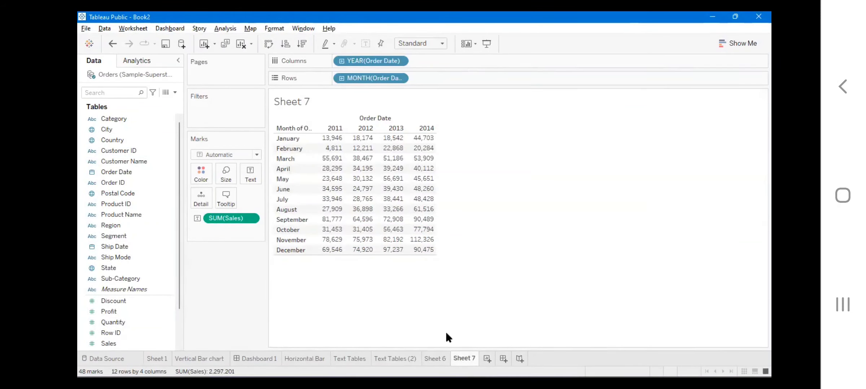
# Rename Sheet 6 as "Tree map"
pyautogui.click(440, 354)
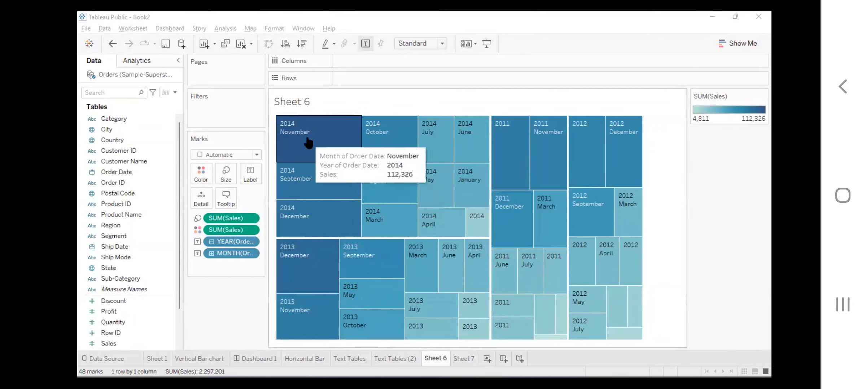
pyautogui.doubleClick(440, 358)
pyautogui.write('Tree map')
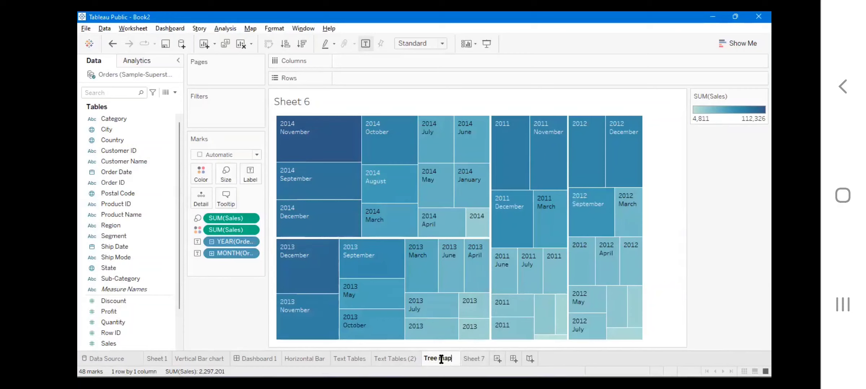
pyautogui.click(246, 291)
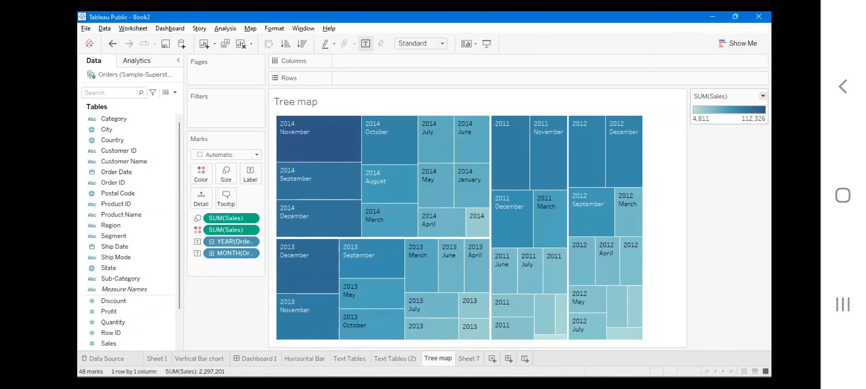
# Edit the treemap's Sales colours, trying the Orange palette and applying Sunrise-Sunset Diverging
pyautogui.click(763, 96)
pyautogui.click(732, 106)
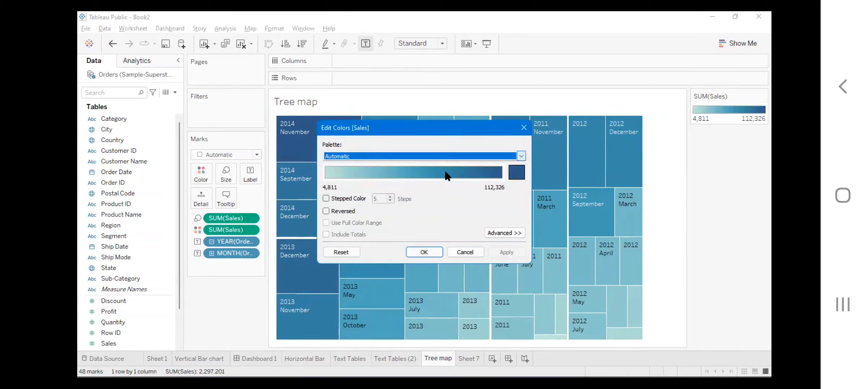
pyautogui.click(445, 157)
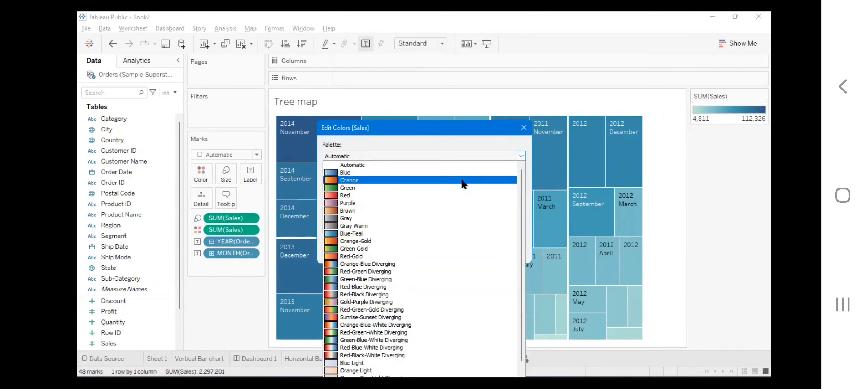
pyautogui.click(463, 181)
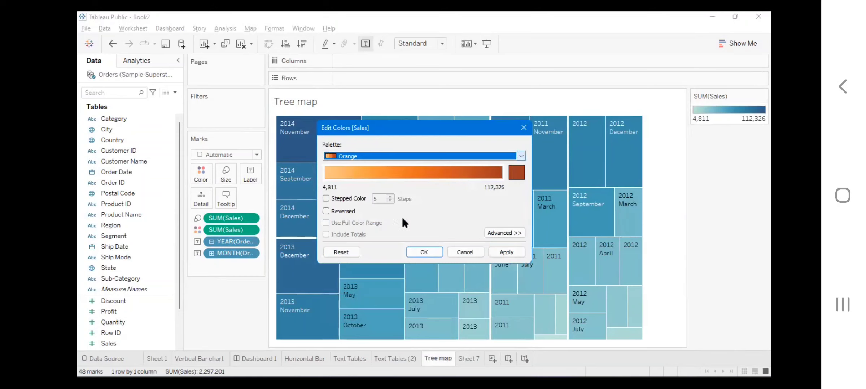
pyautogui.click(402, 156)
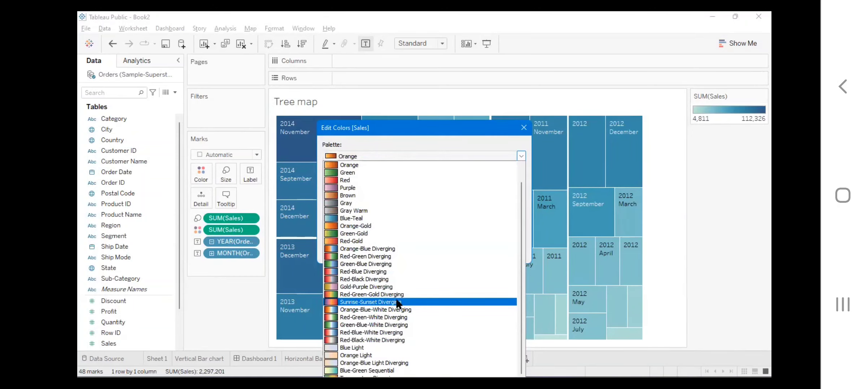
pyautogui.click(397, 303)
pyautogui.click(506, 253)
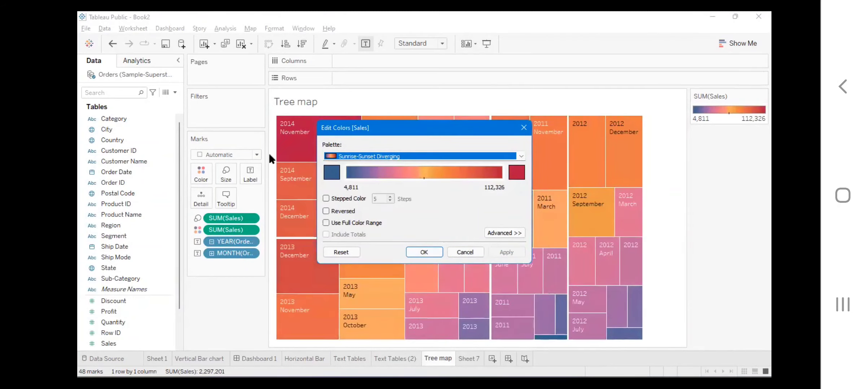
# Try other palettes for the treemap's Sales colours and apply the Orange palette
pyautogui.click(521, 157)
pyautogui.click(465, 174)
pyautogui.click(425, 156)
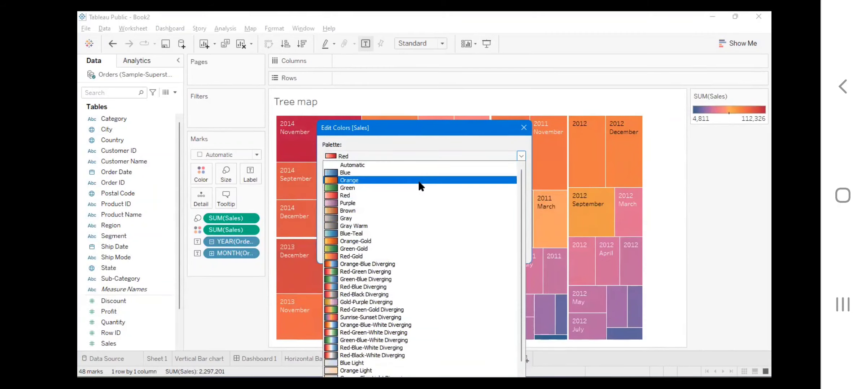
pyautogui.click(419, 182)
pyautogui.click(421, 252)
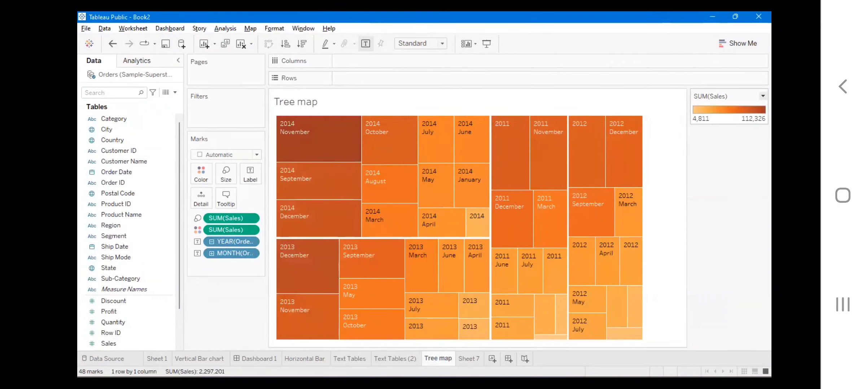
pyautogui.click(762, 96)
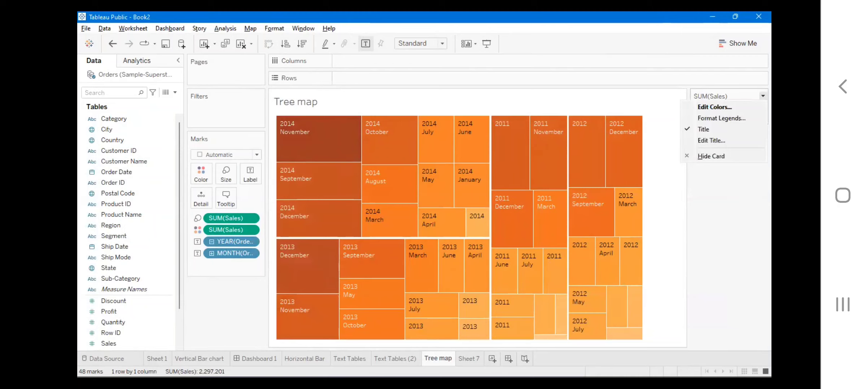
pyautogui.click(614, 221)
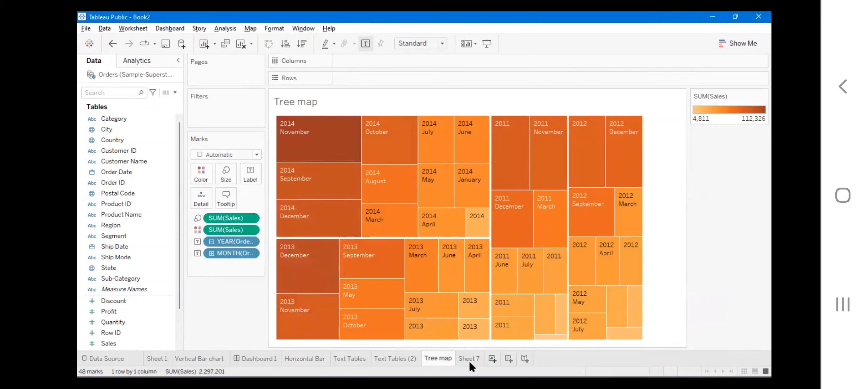
# Duplicate the Horizontal Bar worksheet and convert the copy to a packed bubbles chart
pyautogui.moveTo(310, 357)
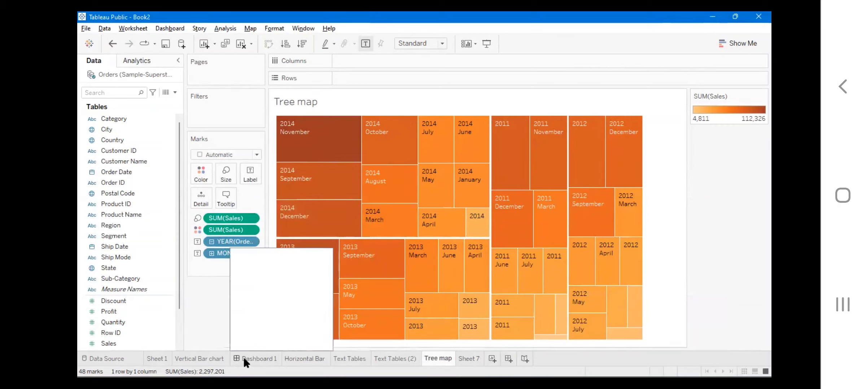
pyautogui.rightClick(302, 357)
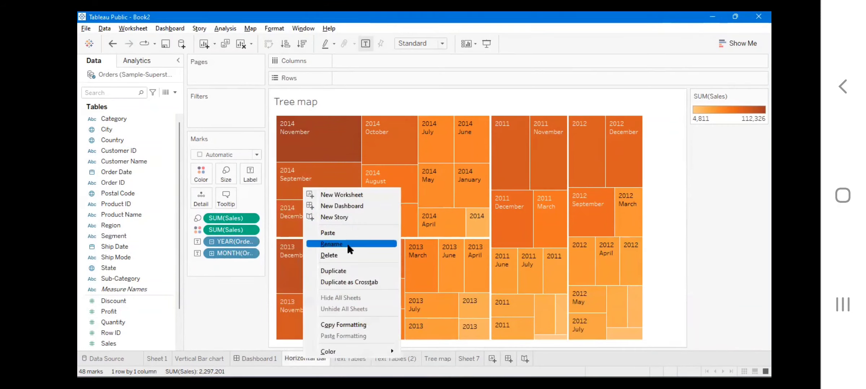
pyautogui.click(354, 275)
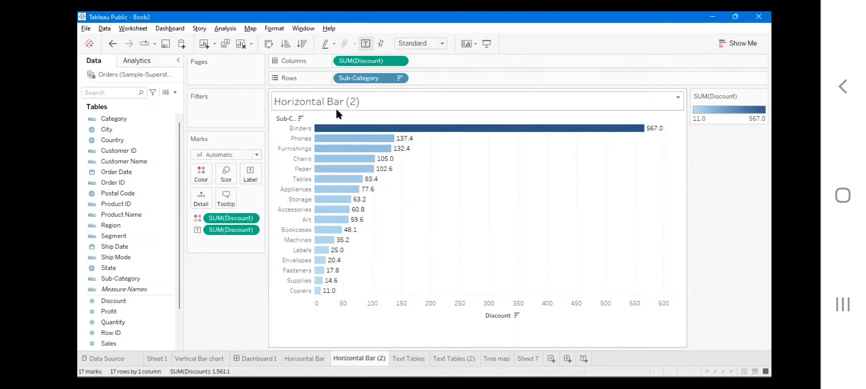
pyautogui.click(727, 45)
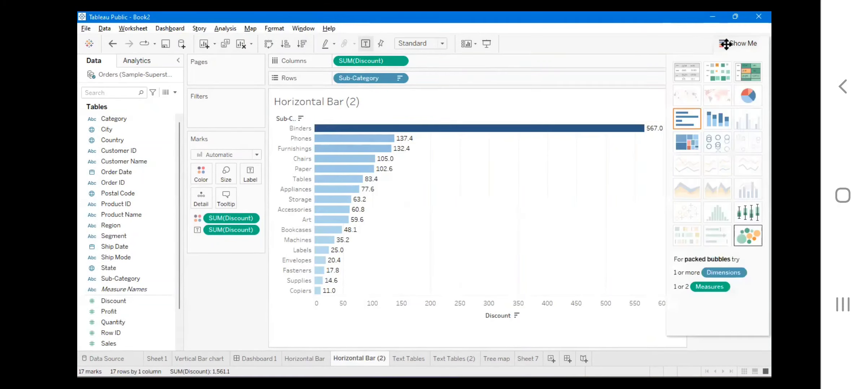
pyautogui.click(747, 236)
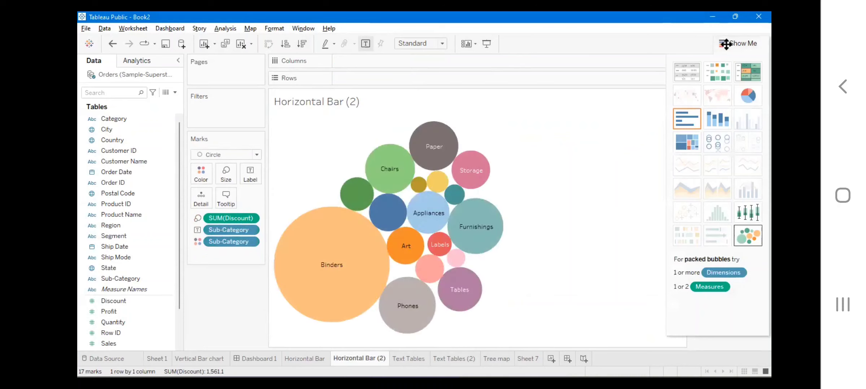
pyautogui.click(740, 41)
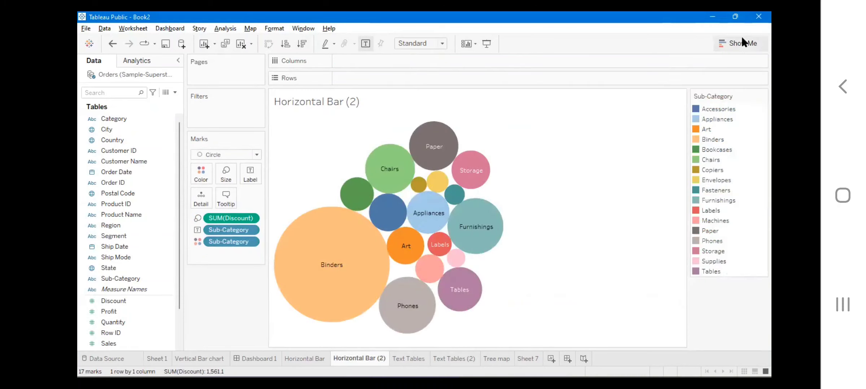
# Examine the Discount values of individual sub-category bubbles, including Binders, Chairs and Envelopes
pyautogui.moveTo(311, 256)
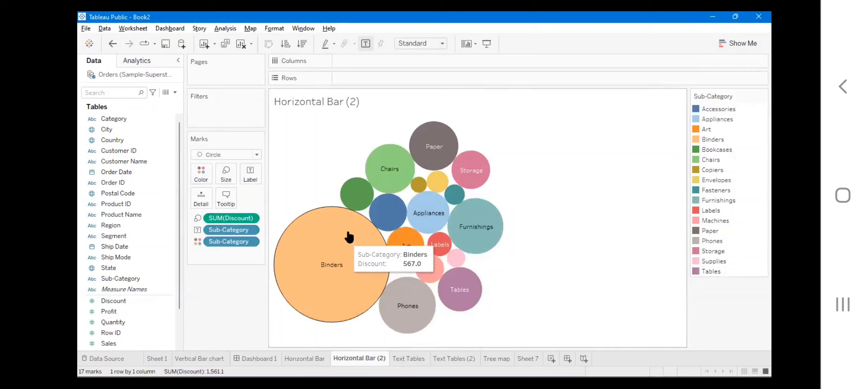
pyautogui.moveTo(423, 162)
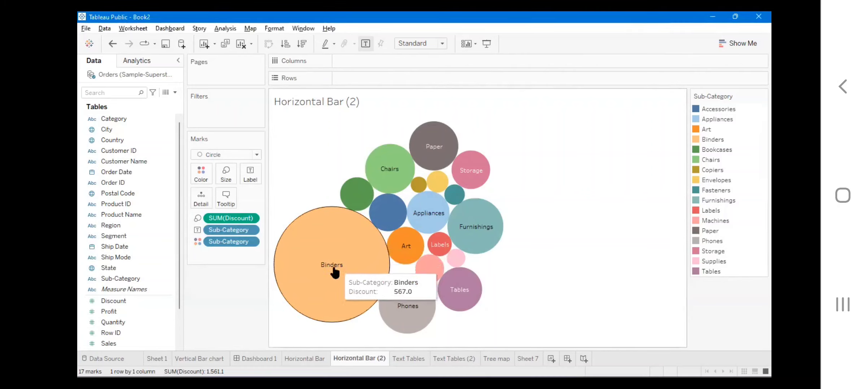
pyautogui.moveTo(374, 168)
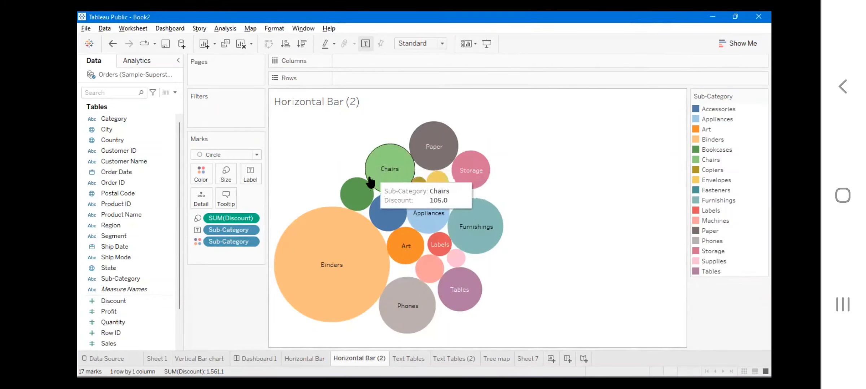
pyautogui.moveTo(335, 270)
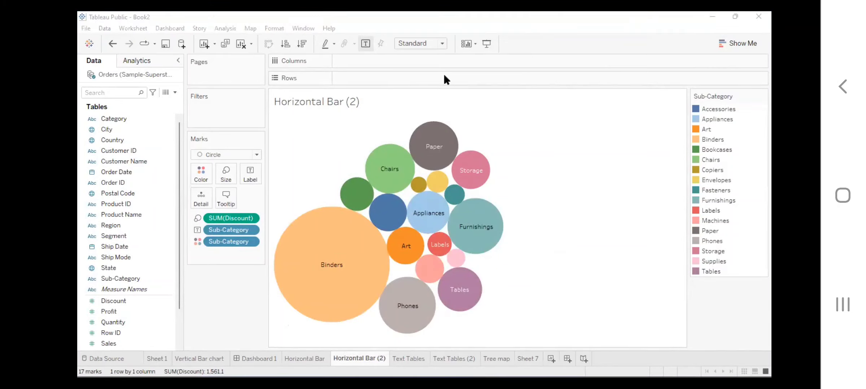
pyautogui.click(494, 108)
pyautogui.moveTo(400, 179)
pyautogui.hotkey('alt', 'Tab')
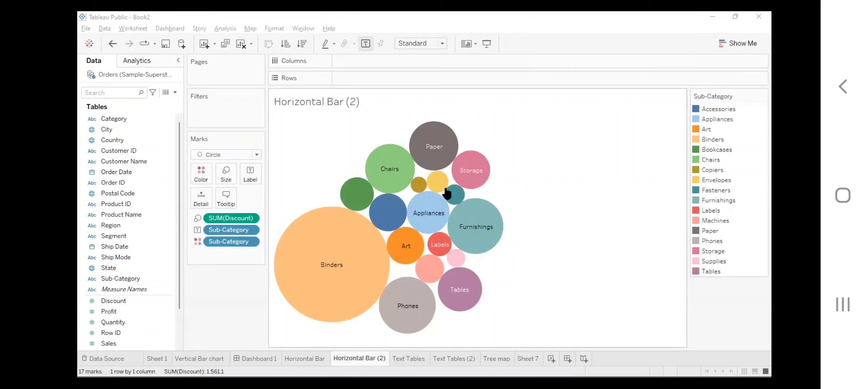
pyautogui.moveTo(437, 186)
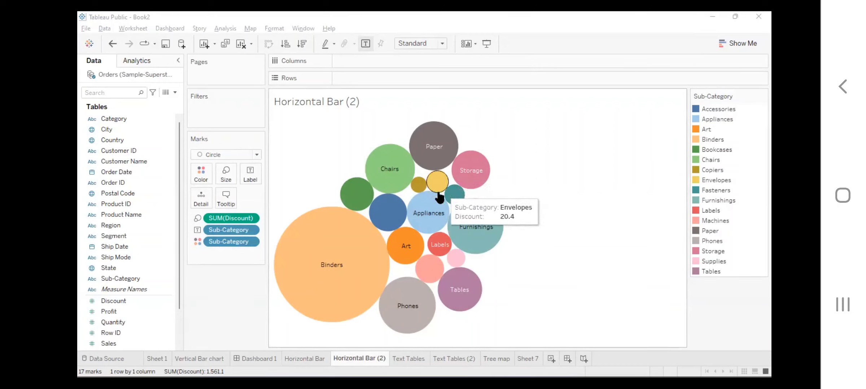
pyautogui.moveTo(323, 266)
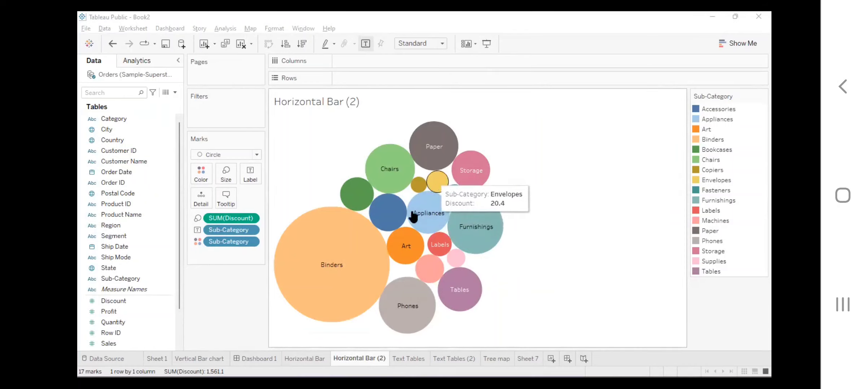
pyautogui.moveTo(386, 221)
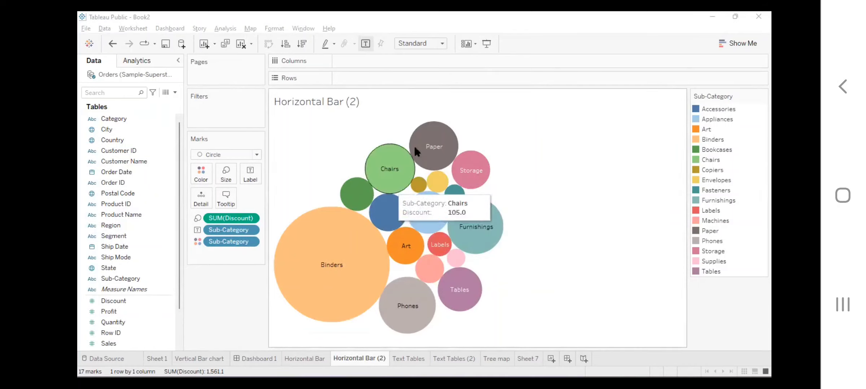
# Set the packed bubbles chart to fit the Entire View
pyautogui.click(628, 113)
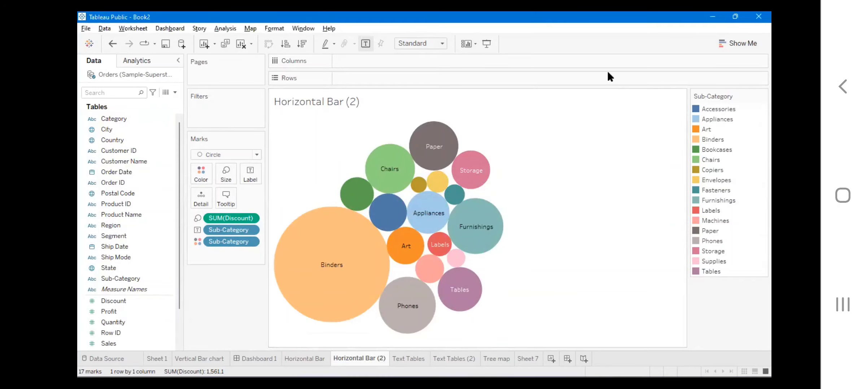
pyautogui.click(735, 16)
pyautogui.click(554, 43)
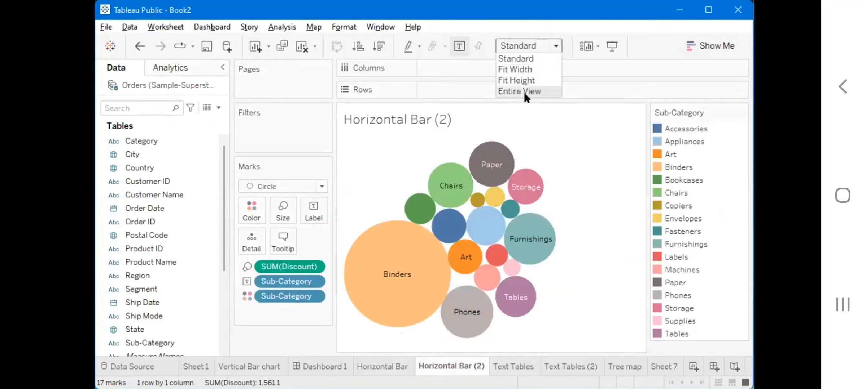
pyautogui.click(524, 92)
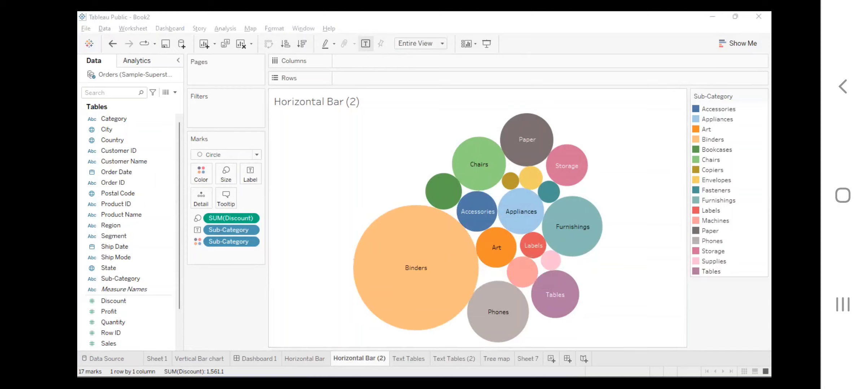
# Rename the Horizontal Bar (2) worksheet as "Buuble chart"
pyautogui.click(746, 38)
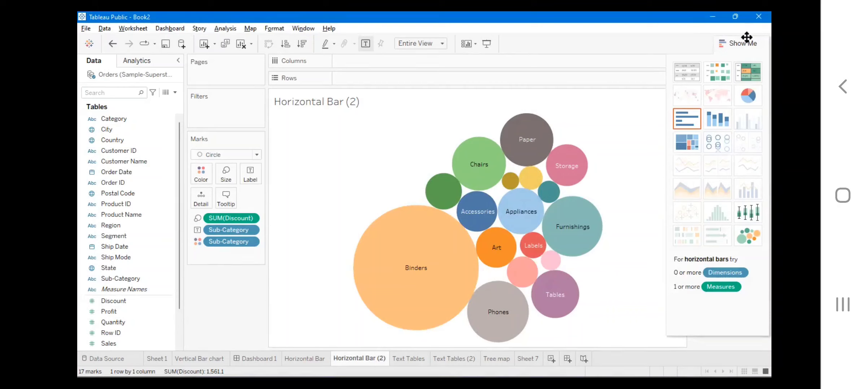
pyautogui.doubleClick(365, 359)
pyautogui.write('Buuble chart')
pyautogui.click(398, 358)
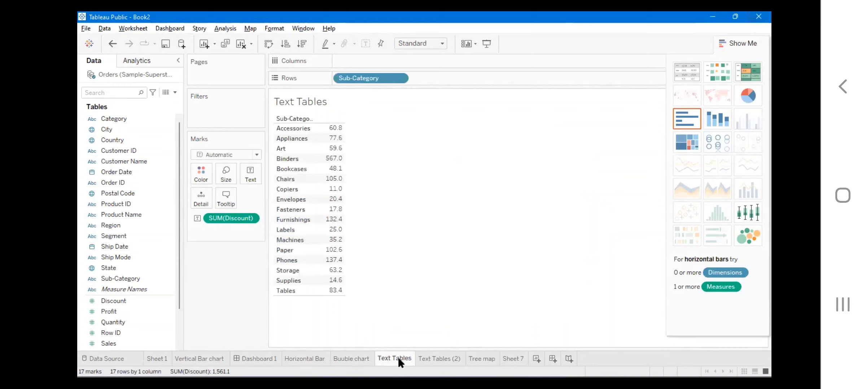
# Rename the Text Tables (2) worksheet as "Heat map"
pyautogui.doubleClick(422, 358)
pyautogui.doubleClick(423, 358)
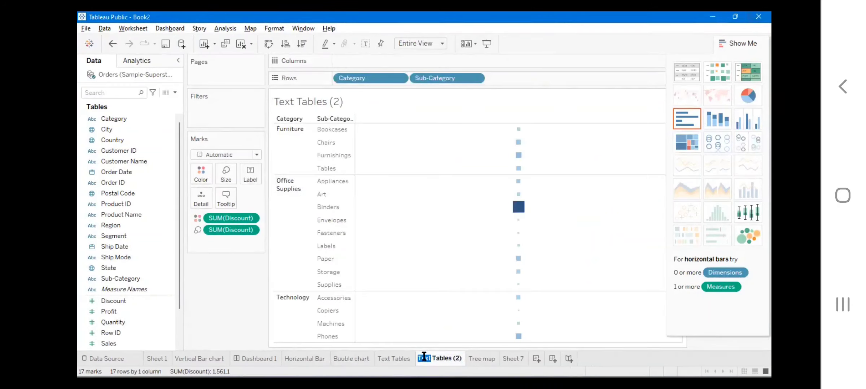
pyautogui.tripleClick(424, 358)
pyautogui.write('Heat map')
pyautogui.click(453, 357)
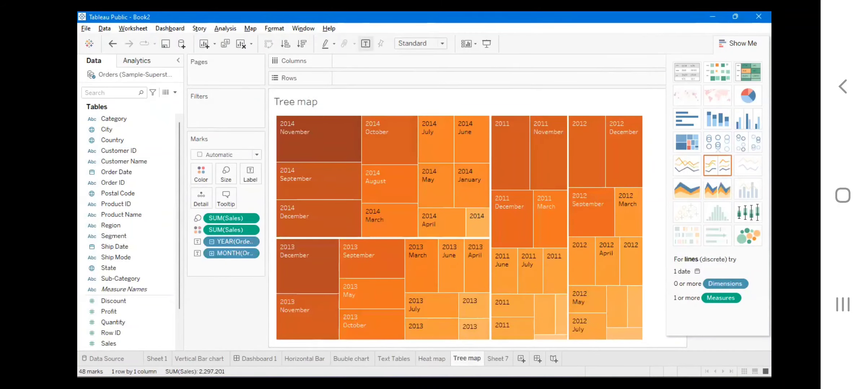
# Delete Sheet 7 and add a new blank worksheet, with the chart type suggestions closed
pyautogui.click(498, 359)
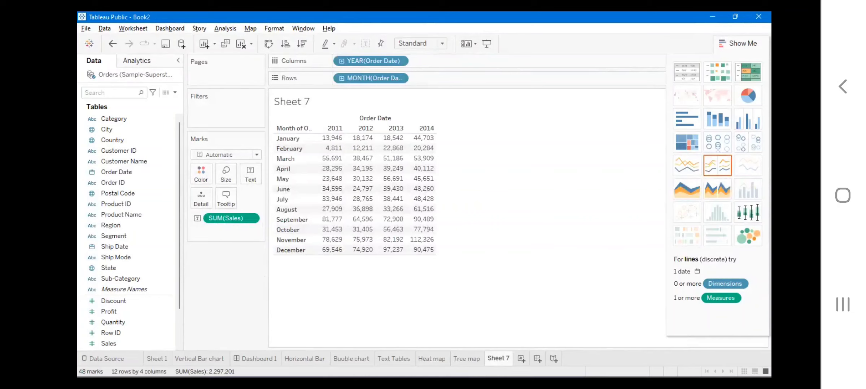
pyautogui.rightClick(505, 358)
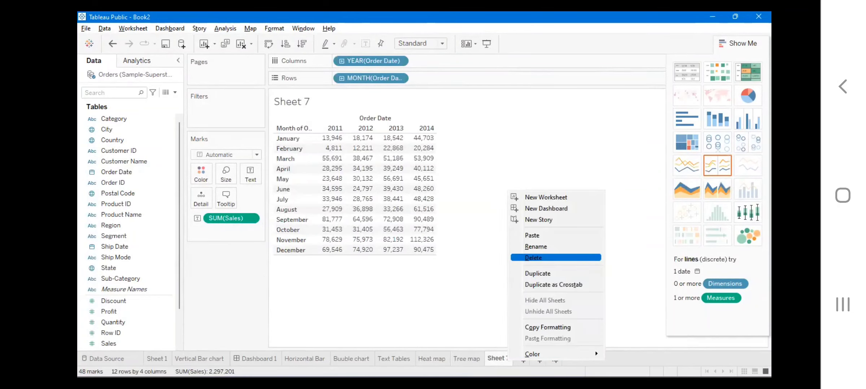
pyautogui.click(533, 258)
pyautogui.hotkey('ctrl', 'm')
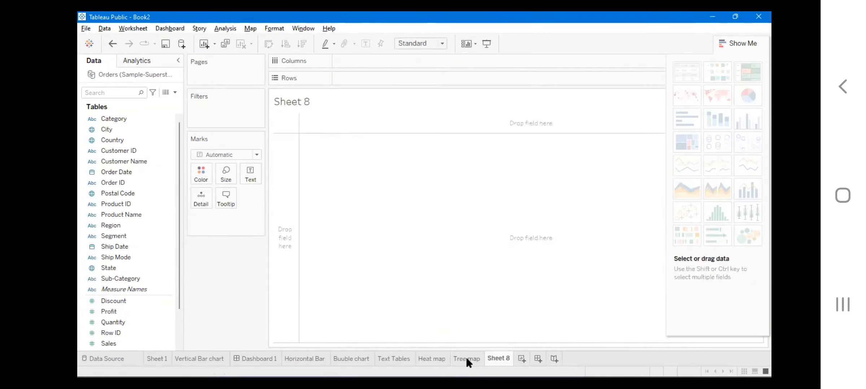
pyautogui.click(742, 47)
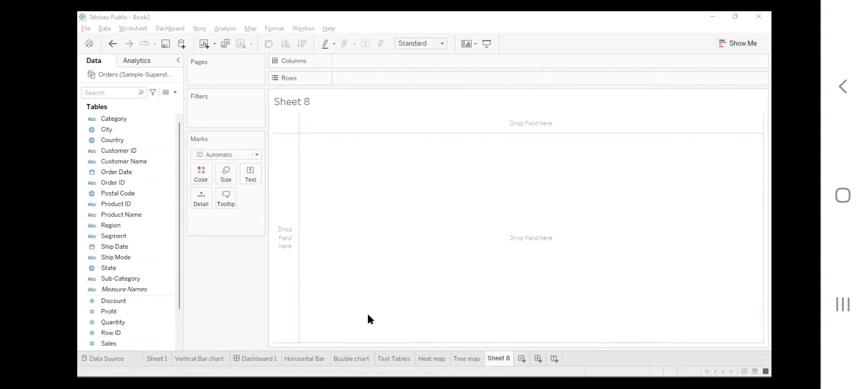
# Build a line chart with Sales on Rows and Order Date by year on Columns
pyautogui.click(203, 267)
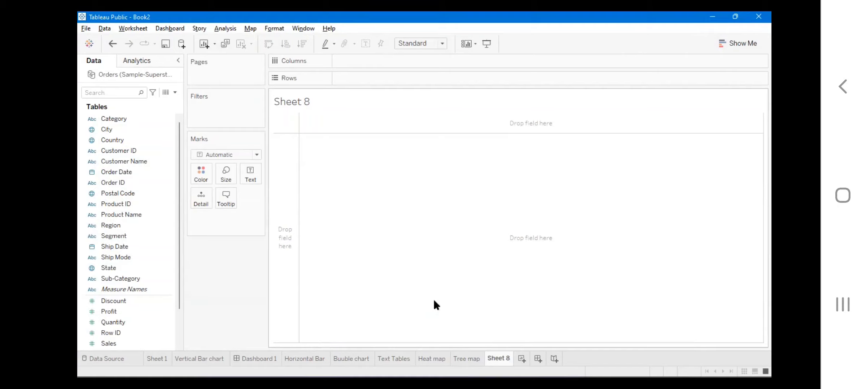
pyautogui.click(107, 303)
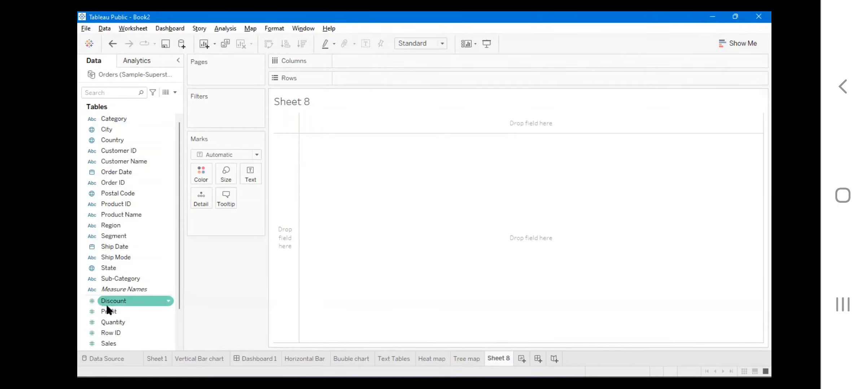
pyautogui.click(111, 342)
pyautogui.moveTo(120, 337); pyautogui.dragTo(378, 78)
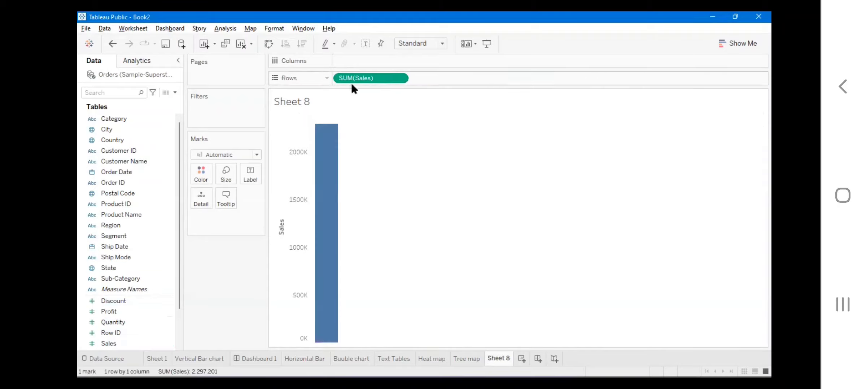
pyautogui.moveTo(115, 173); pyautogui.dragTo(408, 64)
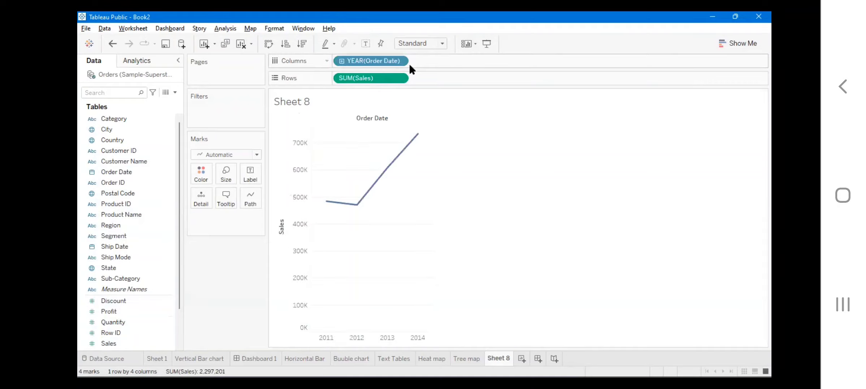
# Inspect the yearly Sales line and set the chart to fit the Entire View
pyautogui.moveTo(323, 203)
pyautogui.moveTo(421, 136)
pyautogui.click(441, 43)
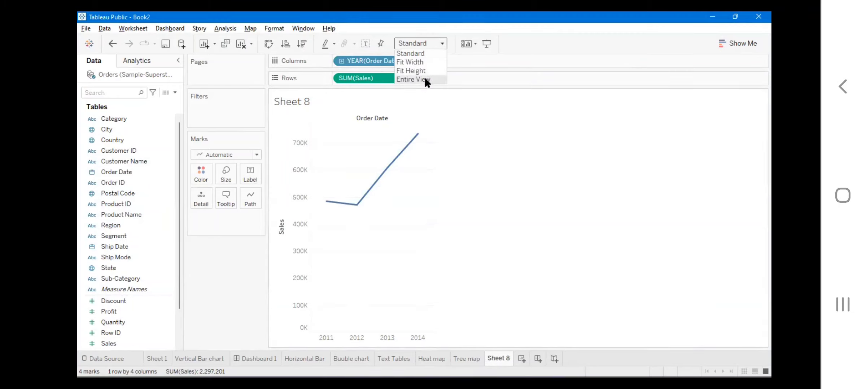
pyautogui.click(413, 79)
pyautogui.moveTo(369, 204)
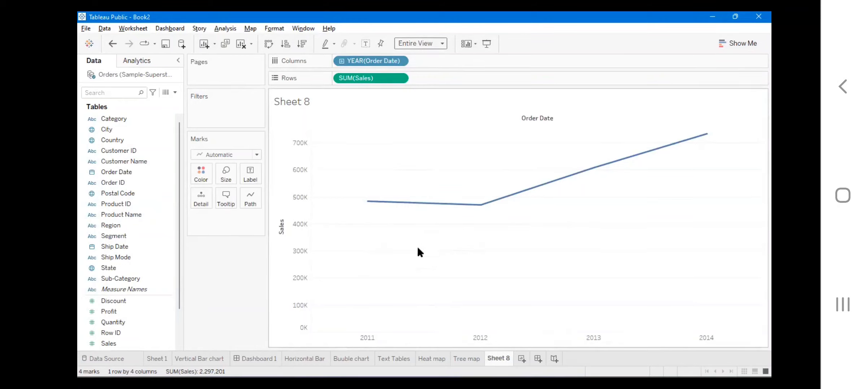
pyautogui.click(224, 27)
pyautogui.click(226, 28)
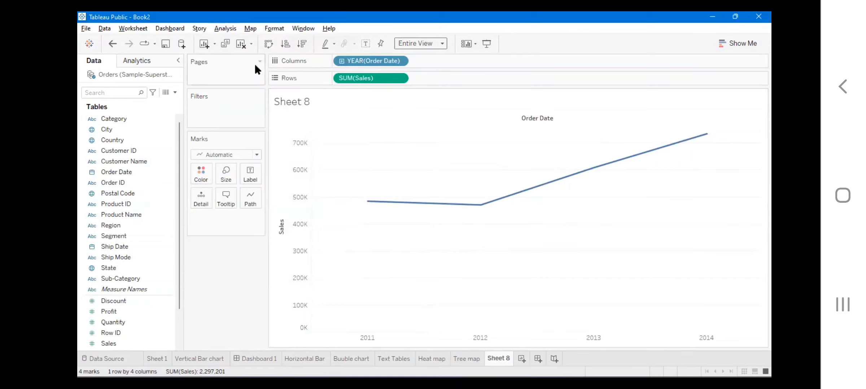
pyautogui.click(226, 29)
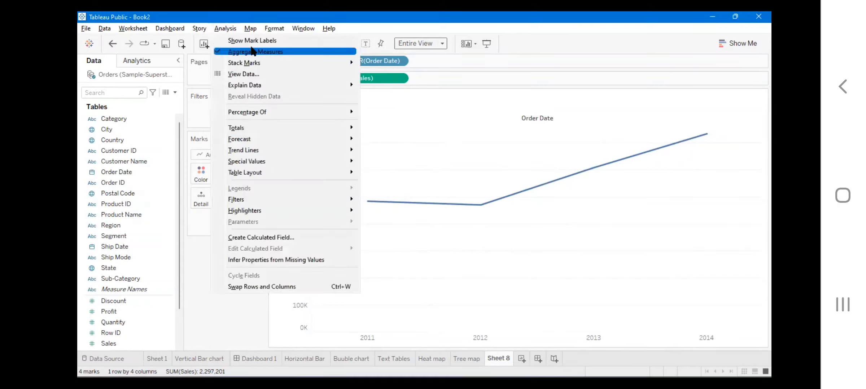
pyautogui.click(425, 160)
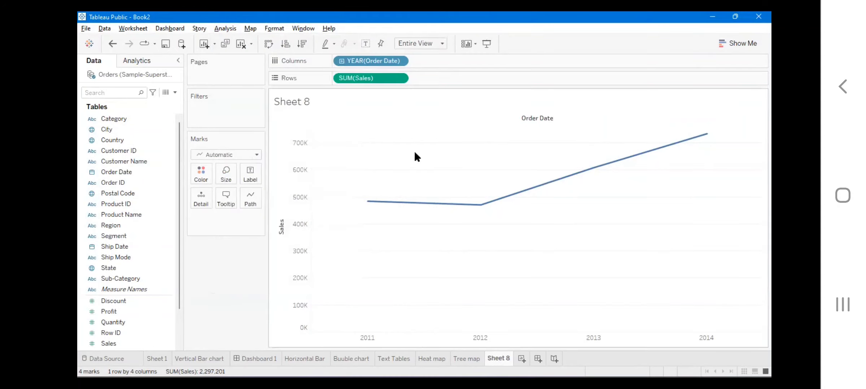
pyautogui.click(204, 24)
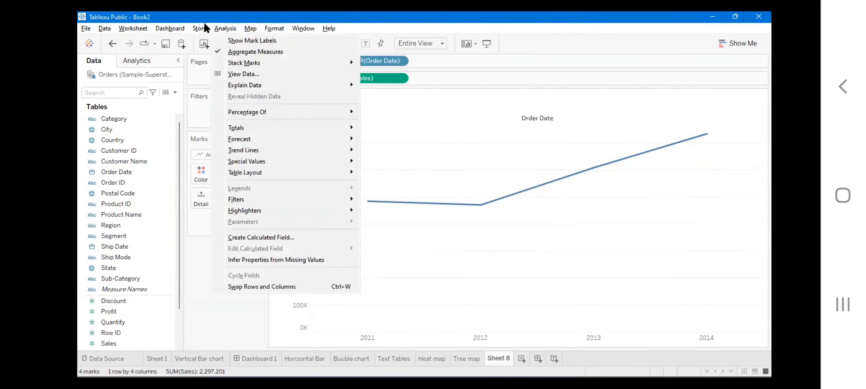
pyautogui.click(218, 19)
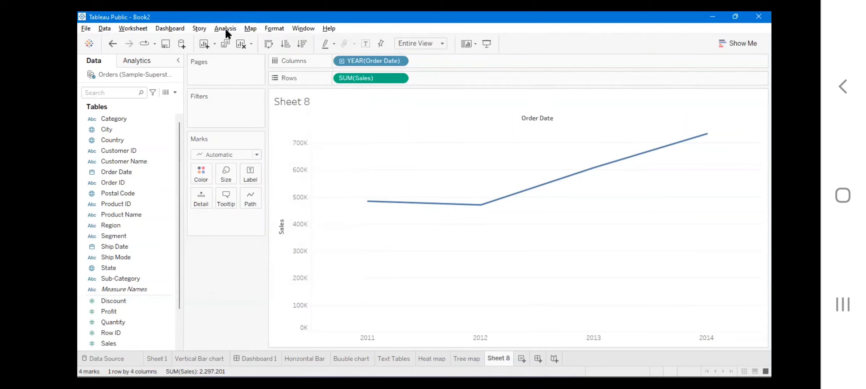
pyautogui.click(225, 28)
pyautogui.click(413, 140)
# Break down the Sales line by discrete month of Order Date, combining all years
pyautogui.click(401, 62)
pyautogui.click(361, 201)
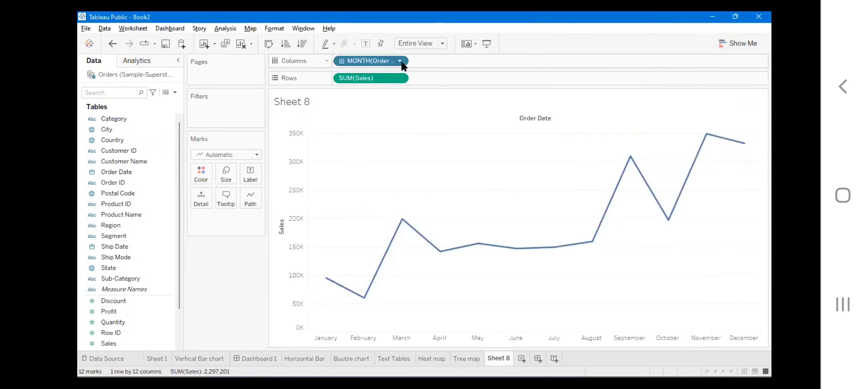
pyautogui.click(399, 62)
pyautogui.click(375, 200)
pyautogui.moveTo(327, 279)
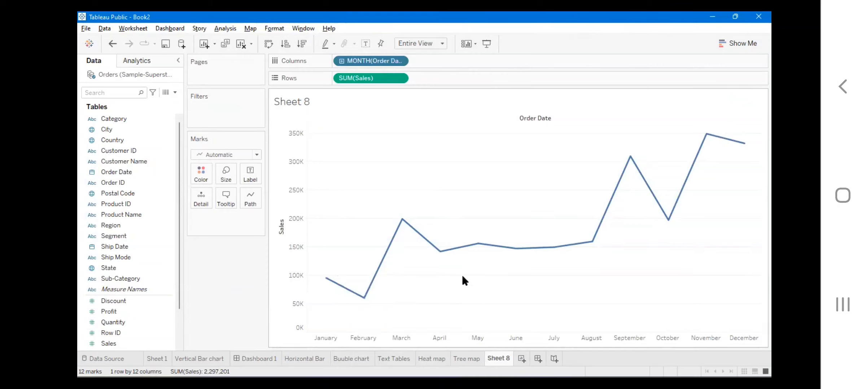
pyautogui.hotkey('alt', 'Tab')
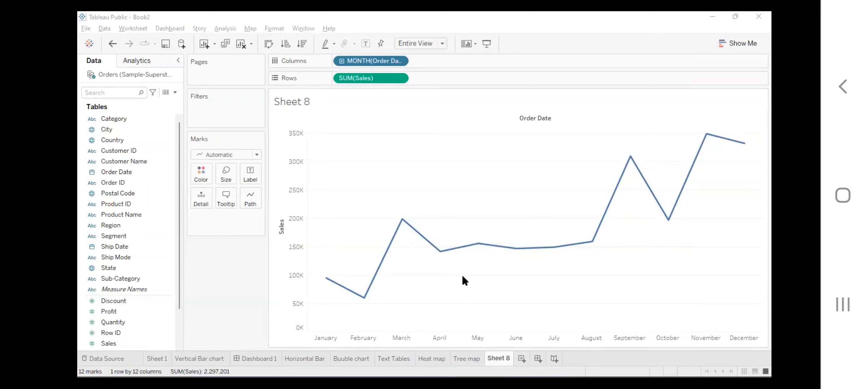
pyautogui.hotkey('alt', 'Tab')
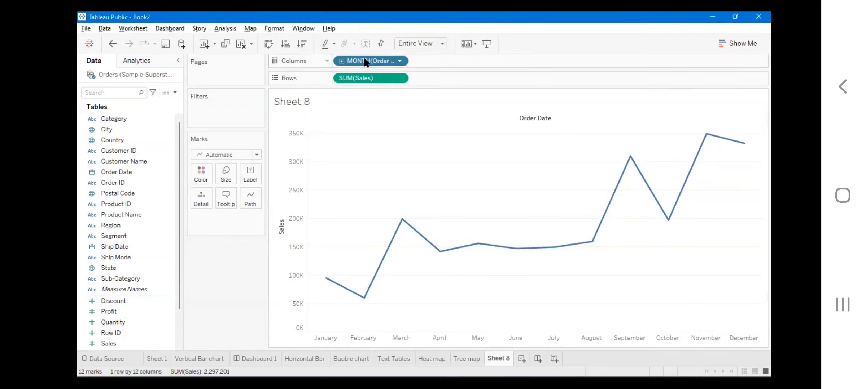
# Change Order Date on Columns to the discrete quarter and examine the Sales line across the quarters
pyautogui.click(400, 61)
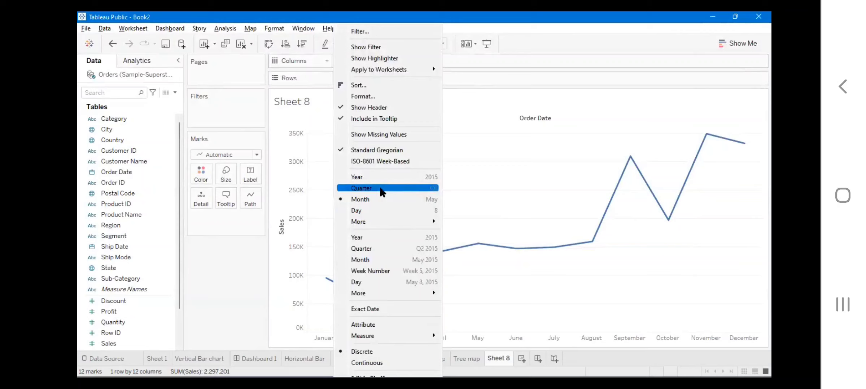
pyautogui.click(381, 188)
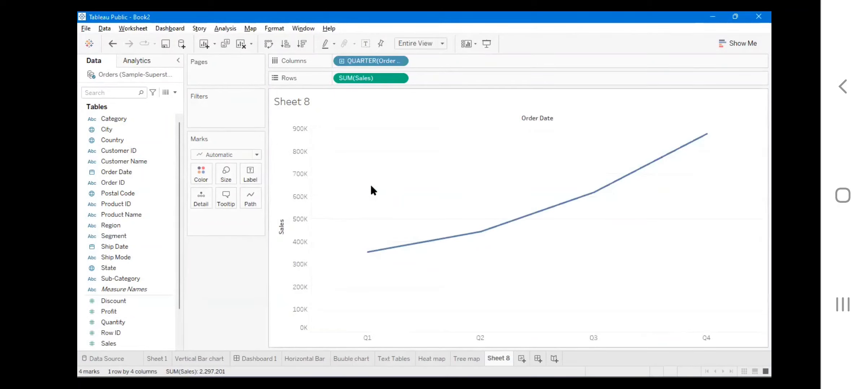
pyautogui.click(399, 61)
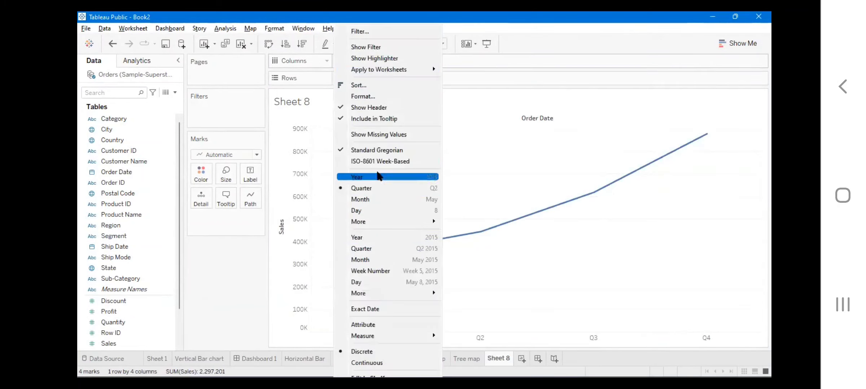
pyautogui.click(416, 193)
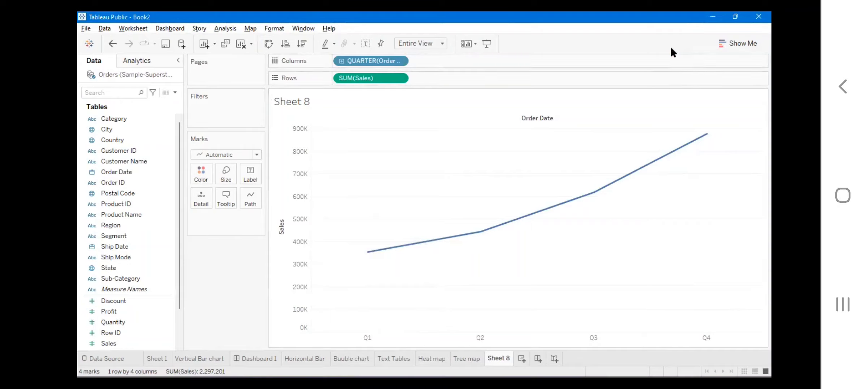
pyautogui.click(399, 61)
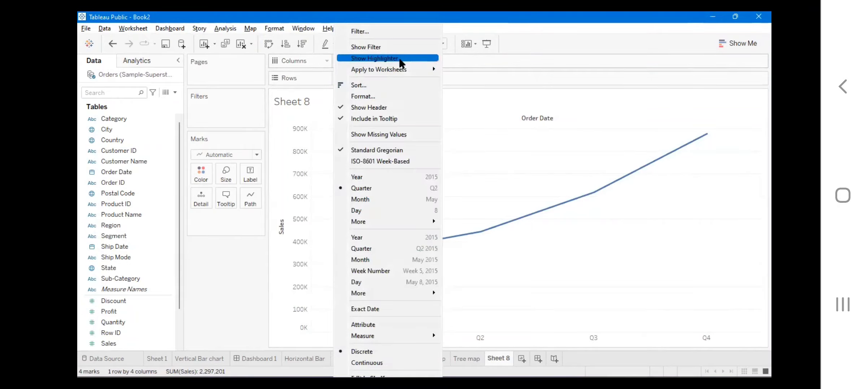
pyautogui.click(584, 110)
pyautogui.moveTo(369, 337)
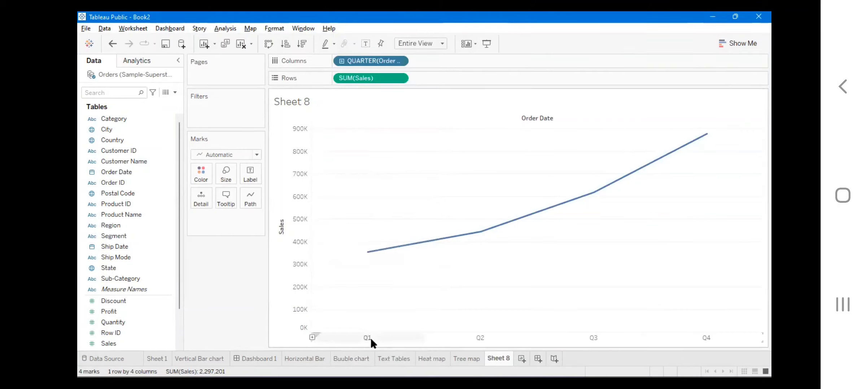
pyautogui.moveTo(446, 330)
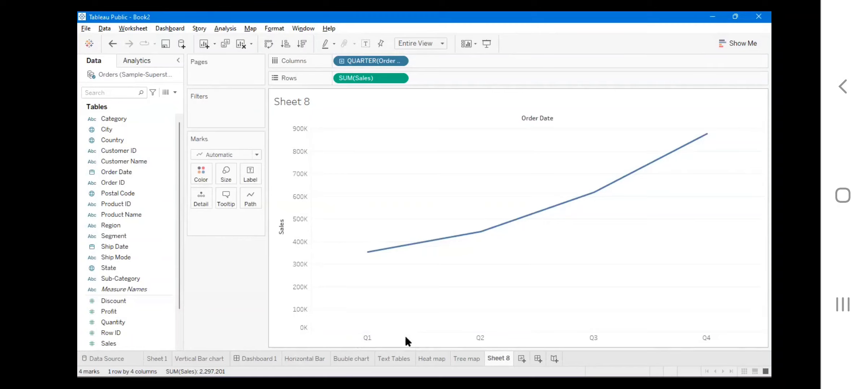
# Compare Order Date as a continuous quarter with year against the discrete quarter, ending on the discrete quarter
pyautogui.click(399, 61)
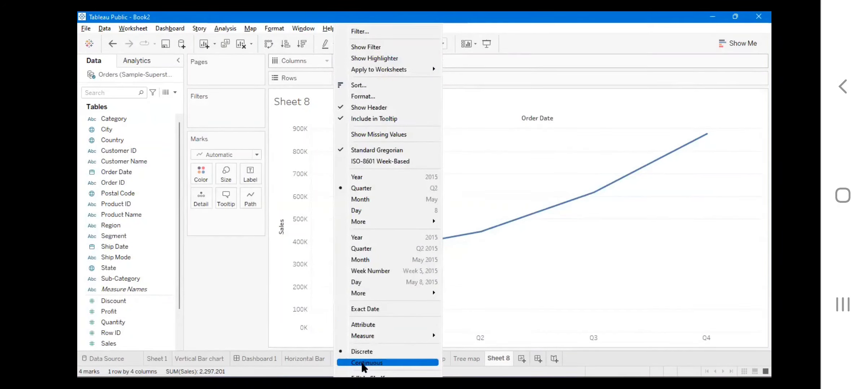
pyautogui.click(371, 249)
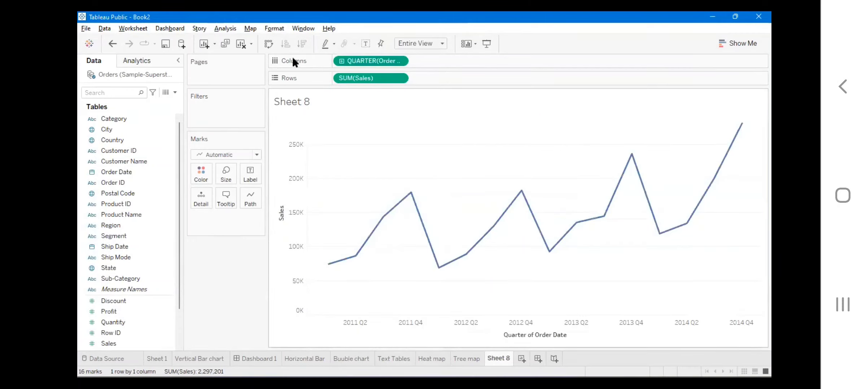
pyautogui.click(400, 61)
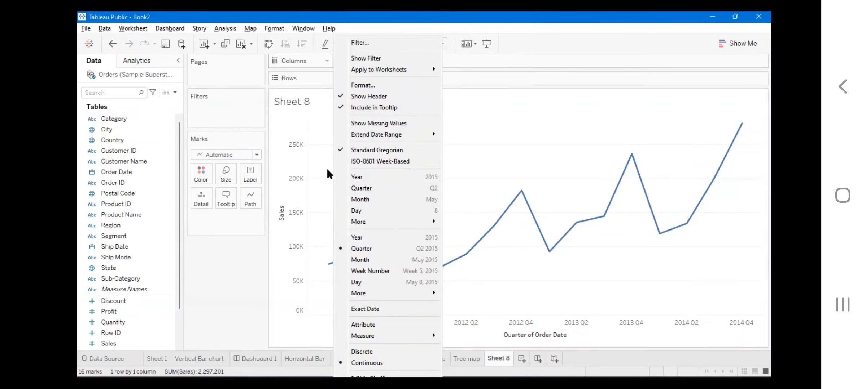
pyautogui.click(426, 188)
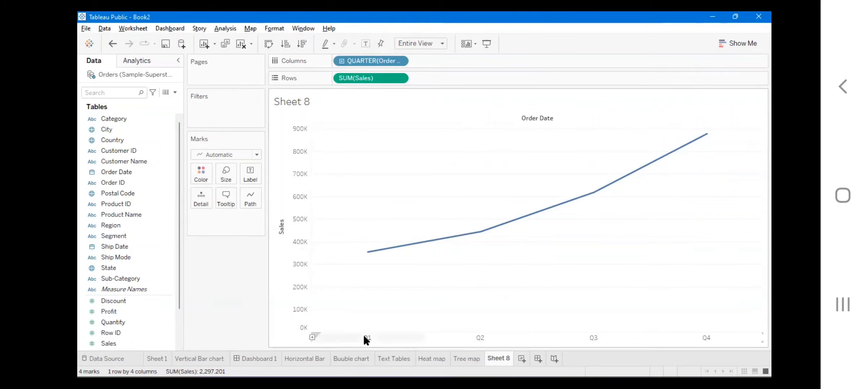
pyautogui.click(282, 31)
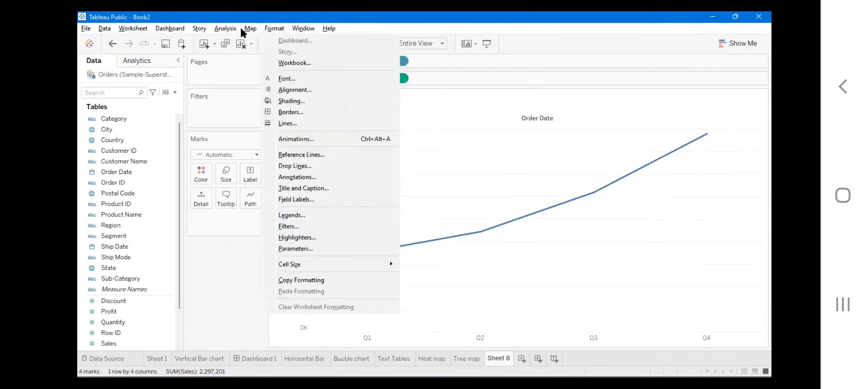
pyautogui.moveTo(242, 29)
pyautogui.click(451, 59)
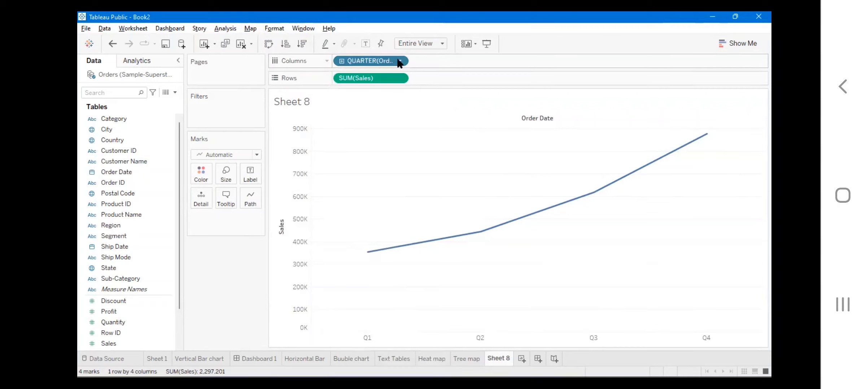
# Set Order Date on Columns to the continuous quarter with year, and refine it to the continuous month with year
pyautogui.click(403, 60)
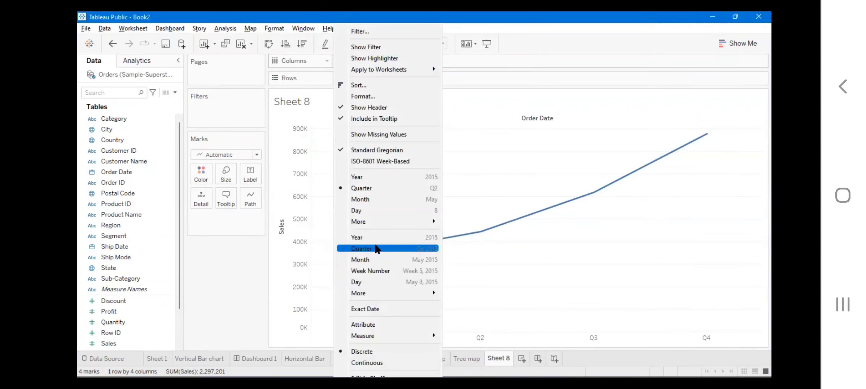
pyautogui.click(377, 249)
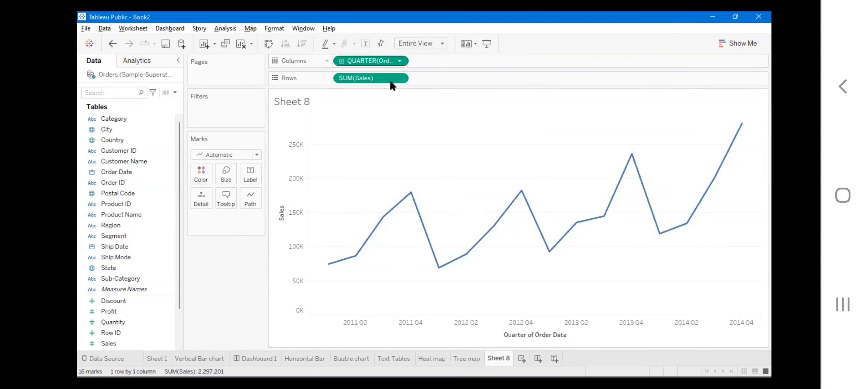
pyautogui.click(400, 62)
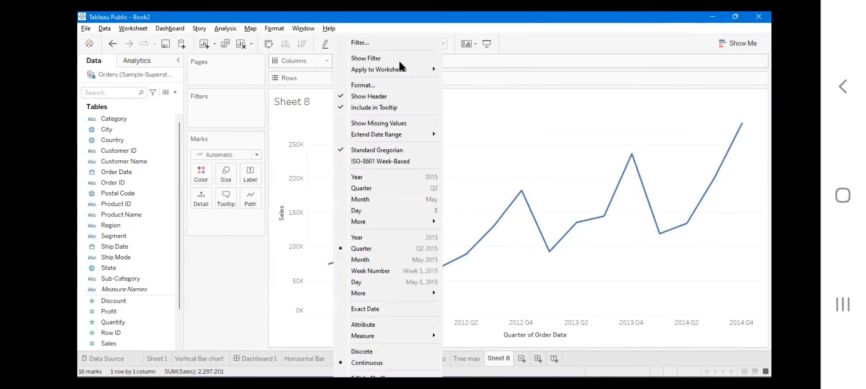
pyautogui.click(357, 260)
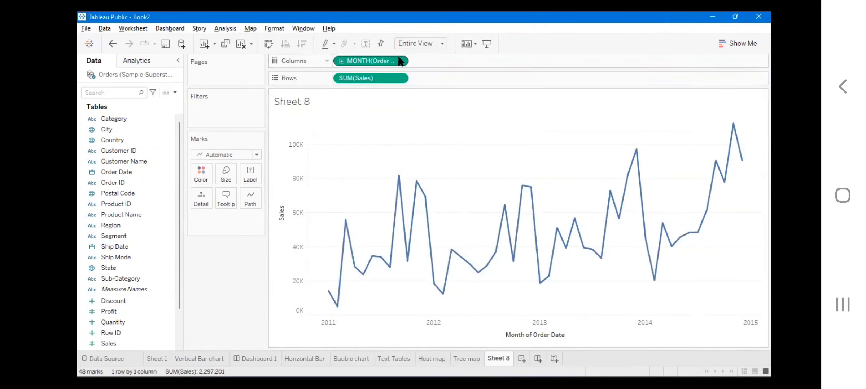
pyautogui.doubleClick(388, 98)
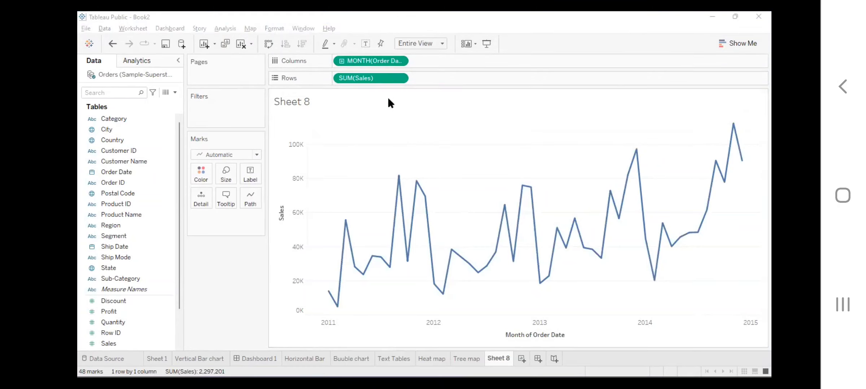
# Convert the month of Order Date on Columns to discrete to label every month and year
pyautogui.click(399, 60)
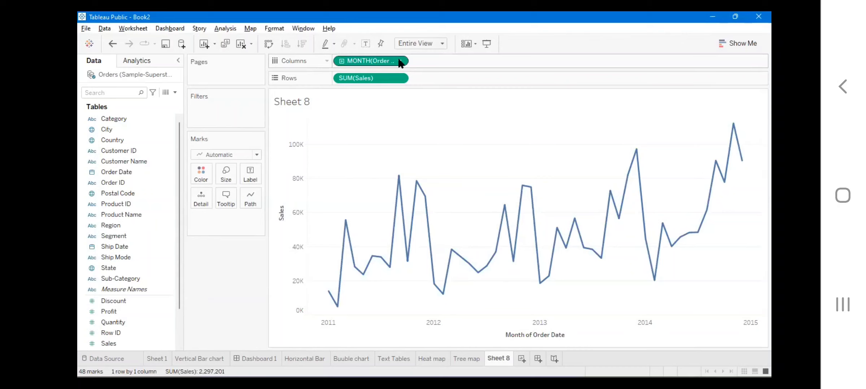
pyautogui.click(400, 62)
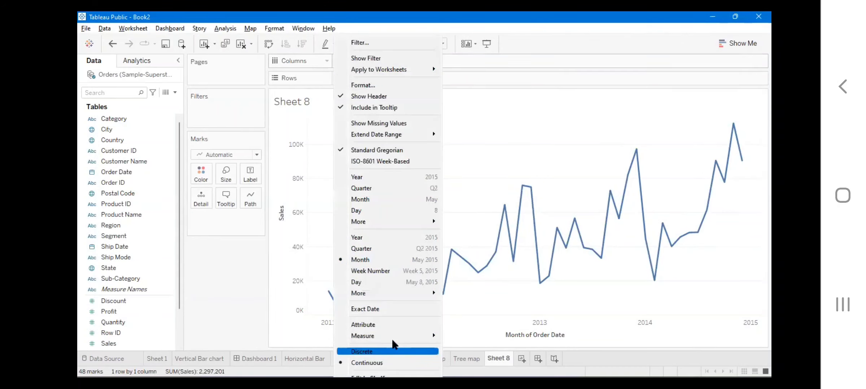
pyautogui.click(392, 347)
pyautogui.click(400, 61)
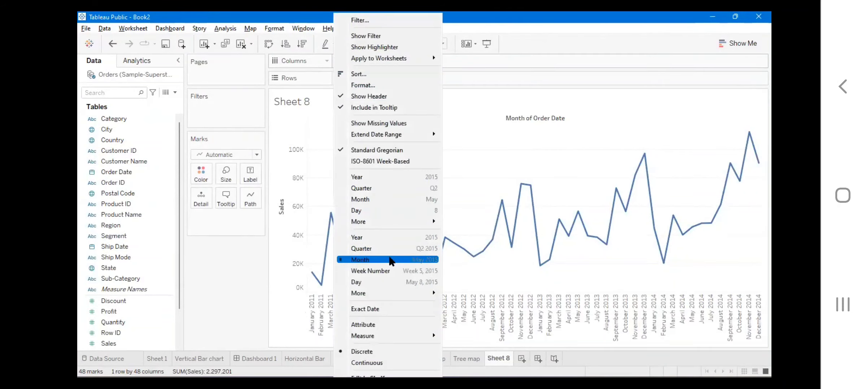
pyautogui.click(244, 323)
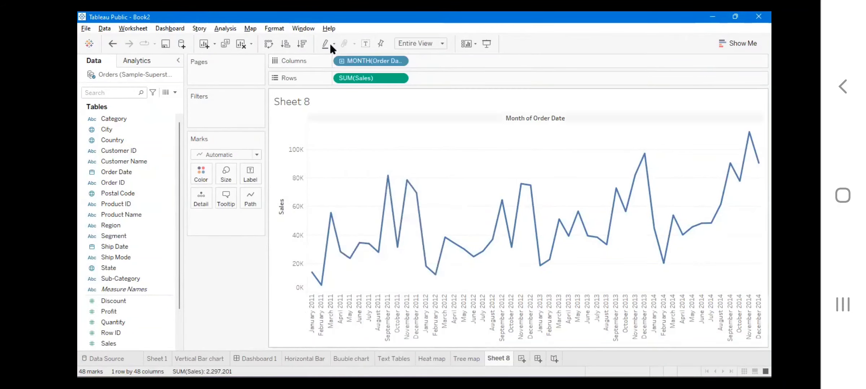
pyautogui.click(399, 61)
pyautogui.click(386, 351)
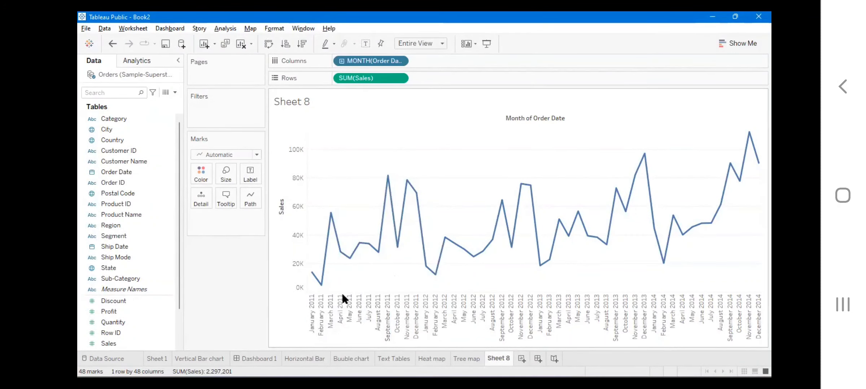
# Convert the month of Order Date back to continuous and show its date range filter beside the chart
pyautogui.click(399, 62)
pyautogui.click(373, 364)
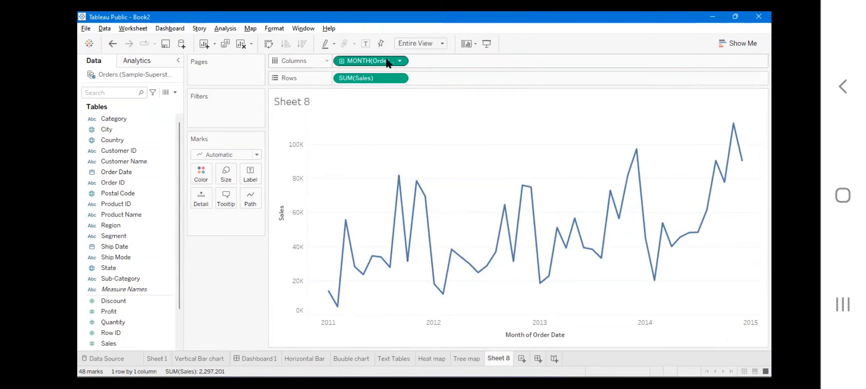
pyautogui.click(400, 62)
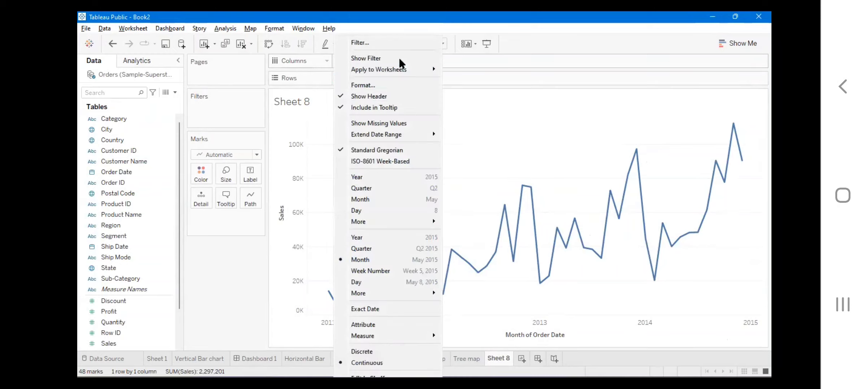
pyautogui.click(398, 57)
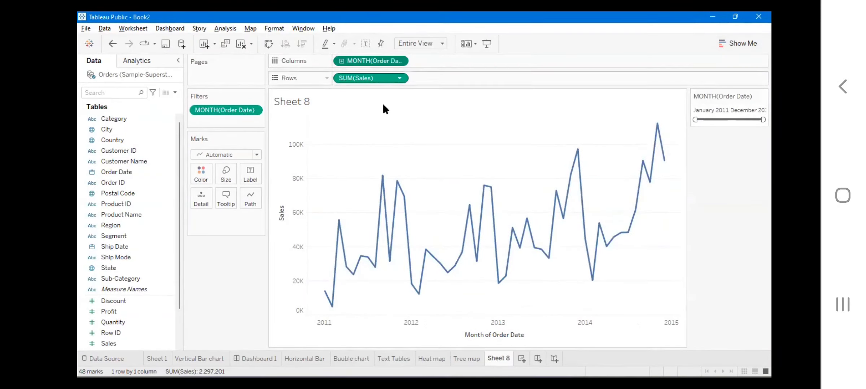
# Convert the month of Order Date on Columns to discrete and narrow the start of the date range filter to exclude January 2011
pyautogui.click(401, 61)
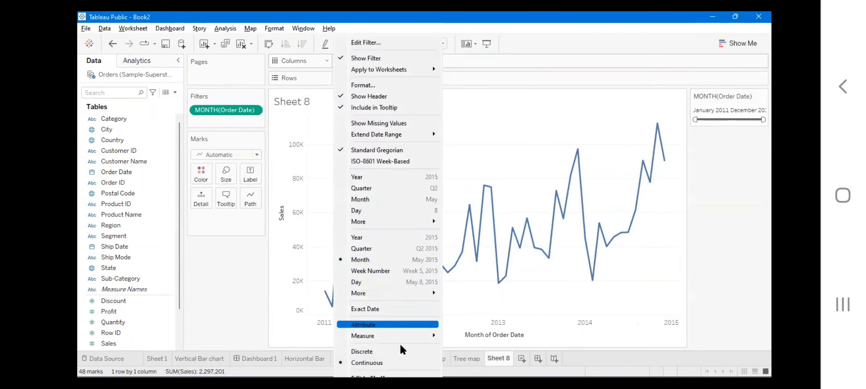
pyautogui.click(398, 352)
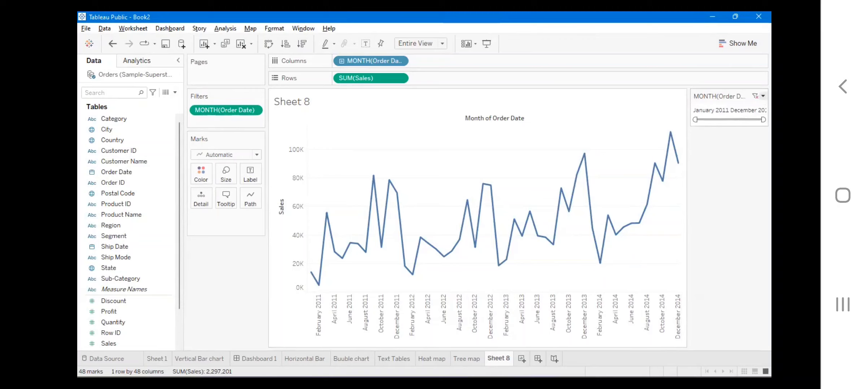
pyautogui.moveTo(701, 119); pyautogui.dragTo(695, 119)
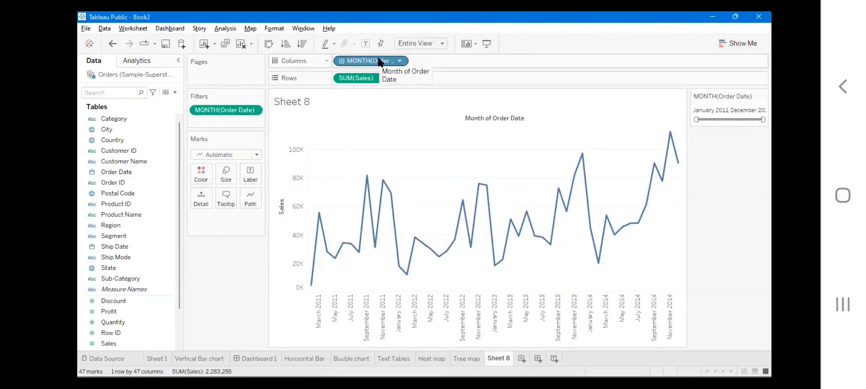
# Replace the month of Order Date on Columns with a fresh Order Date field at the discrete year level
pyautogui.click(398, 61)
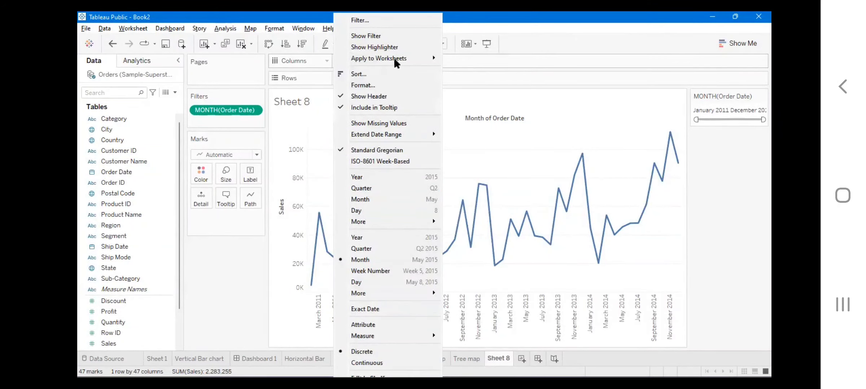
pyautogui.press('Escape')
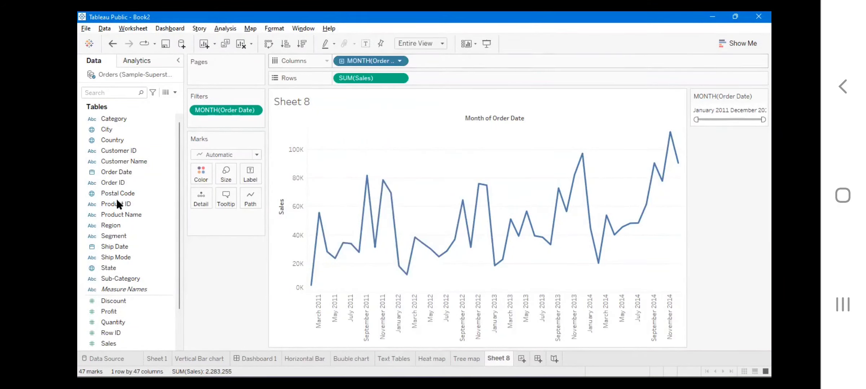
pyautogui.press('Delete')
pyautogui.moveTo(110, 172); pyautogui.dragTo(396, 61)
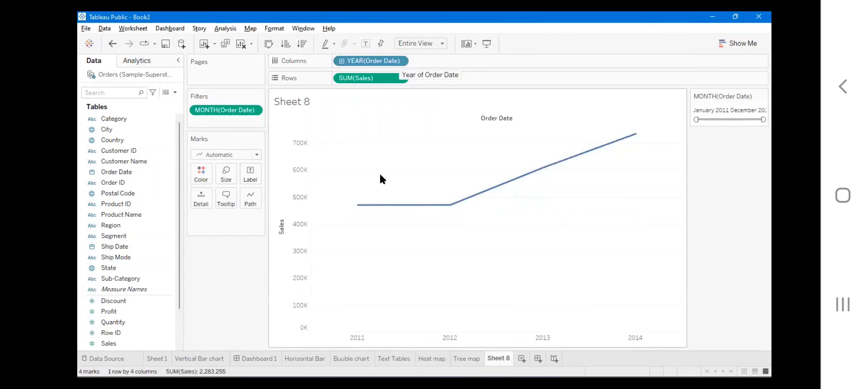
pyautogui.moveTo(367, 208)
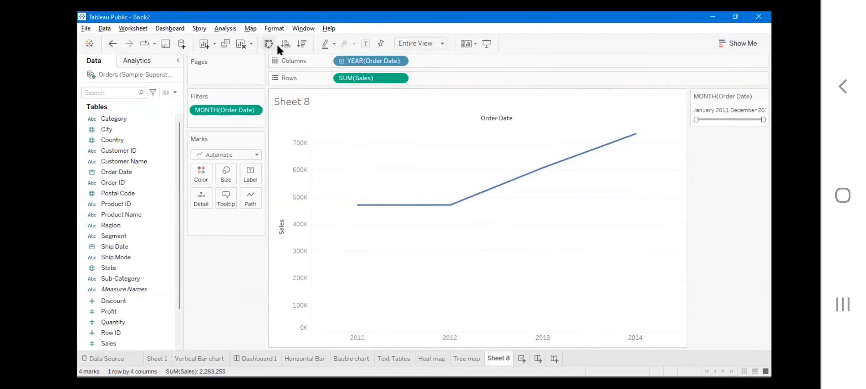
# Group the Order Date column by month of the year, without the year
pyautogui.click(399, 60)
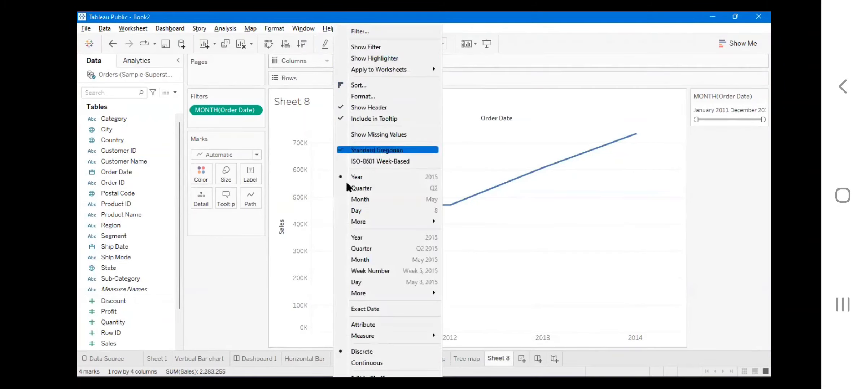
pyautogui.click(356, 200)
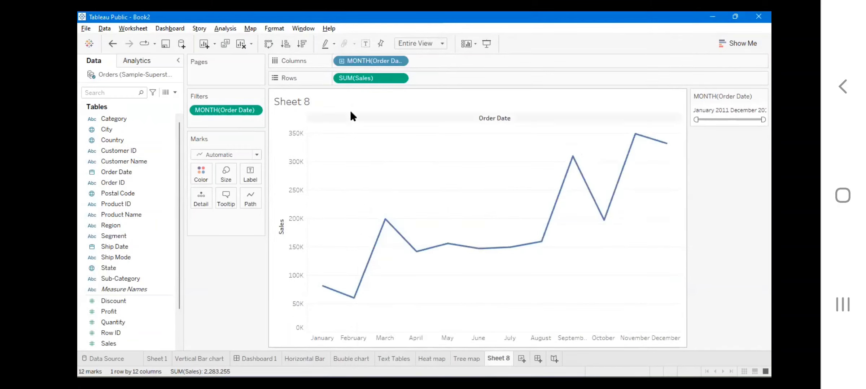
pyautogui.moveTo(356, 298)
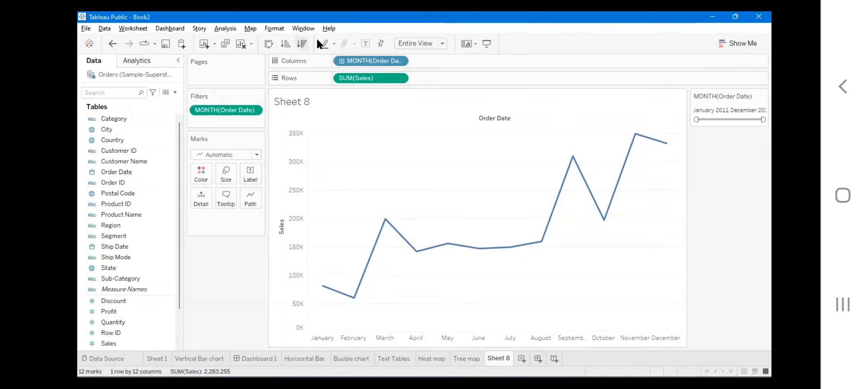
# Change the Order Date column to continuous months that include the year
pyautogui.click(401, 61)
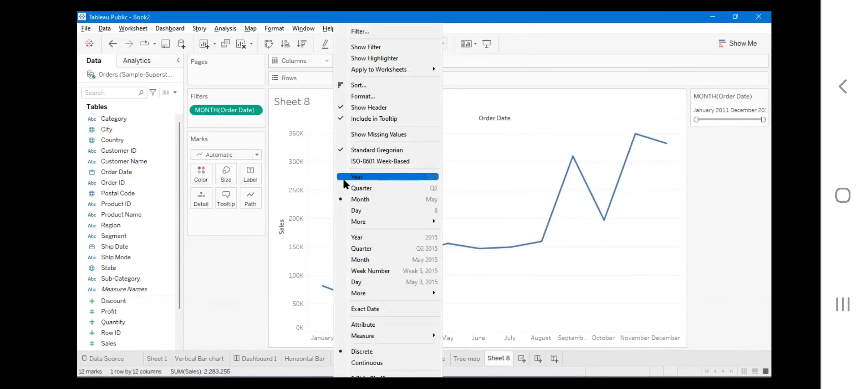
pyautogui.click(351, 260)
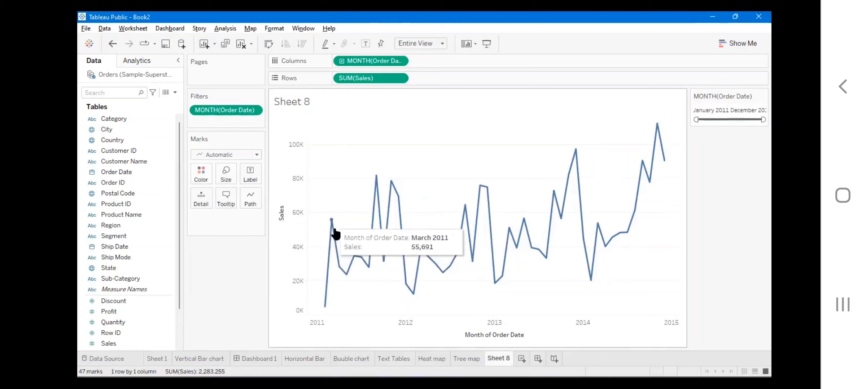
pyautogui.moveTo(460, 210)
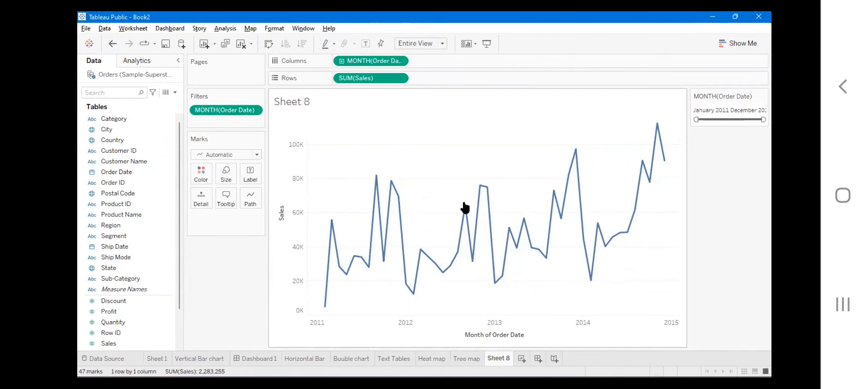
# Hide the Order Date filter control and convert the Order Date month field in Columns to discrete
pyautogui.click(404, 65)
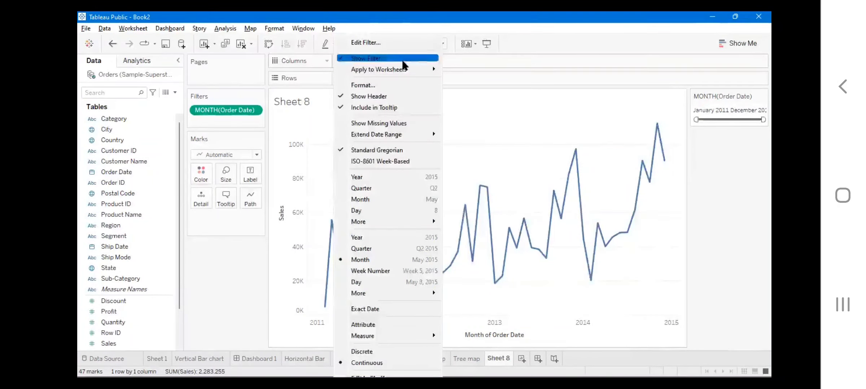
pyautogui.click(359, 93)
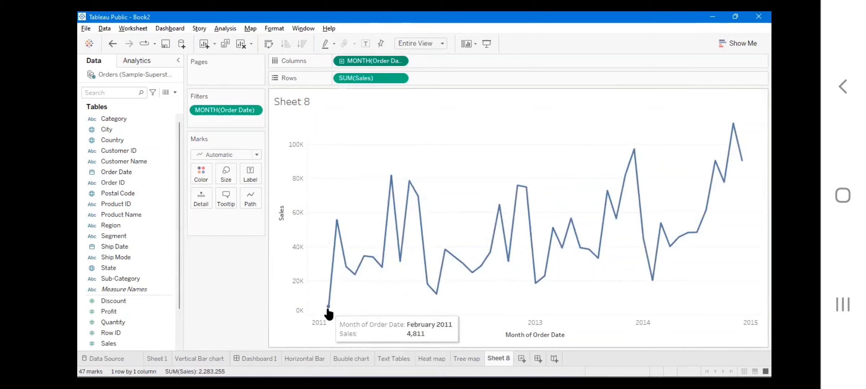
pyautogui.moveTo(337, 222)
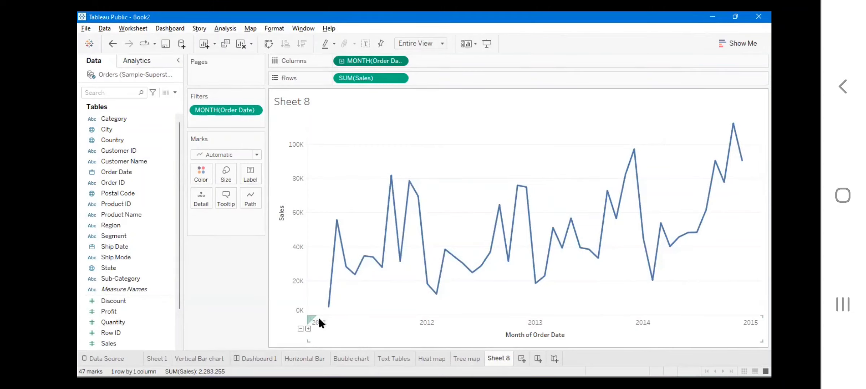
pyautogui.click(400, 61)
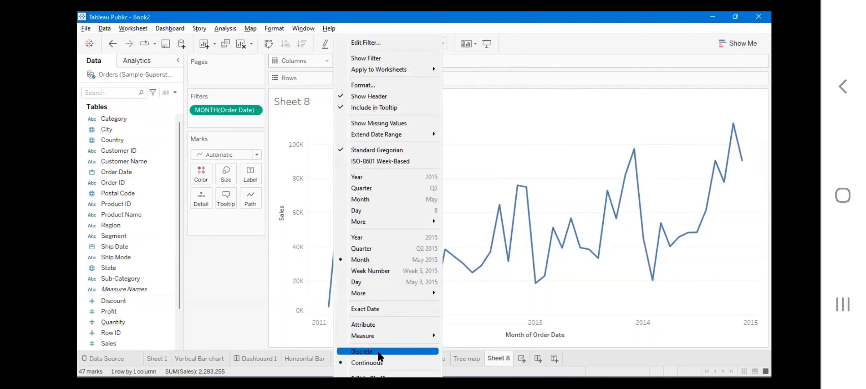
pyautogui.click(380, 352)
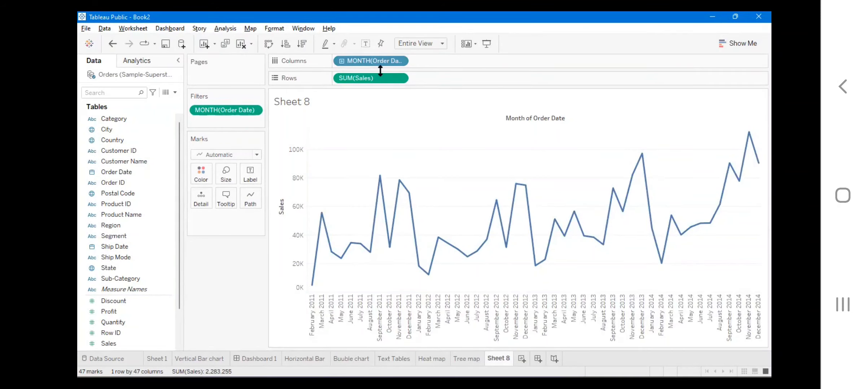
# Try the Order Date column at day level including month and year, and return it to month with year
pyautogui.click(400, 61)
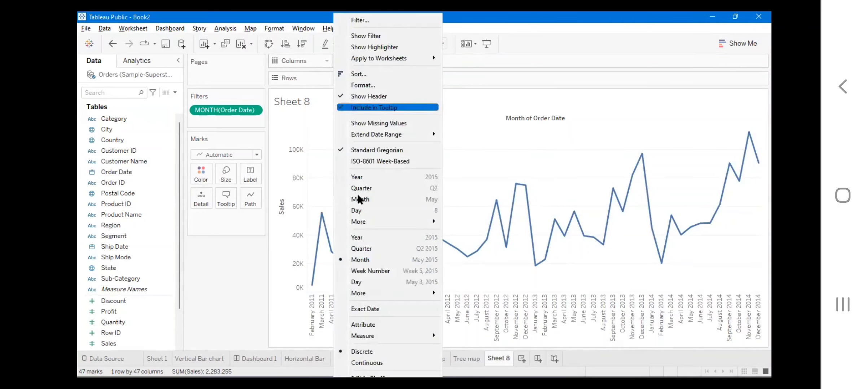
pyautogui.click(368, 283)
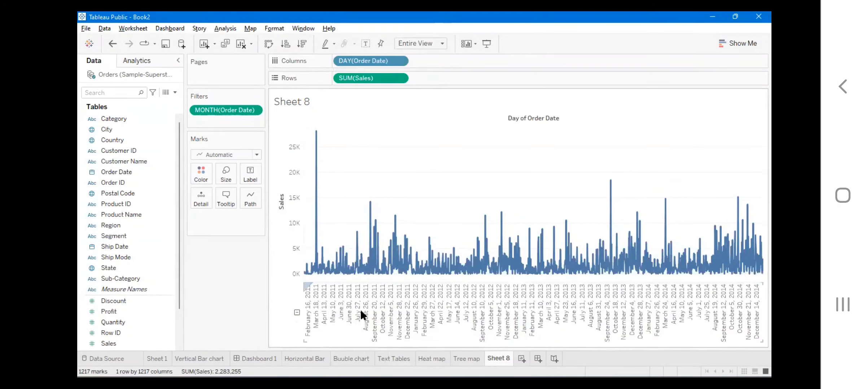
pyautogui.click(400, 61)
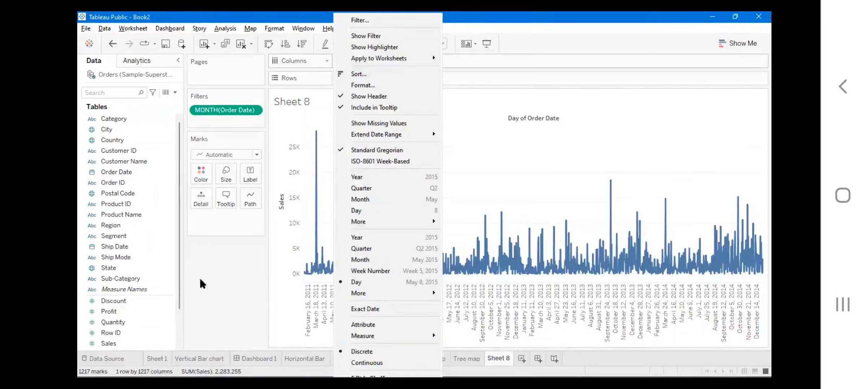
pyautogui.click(240, 258)
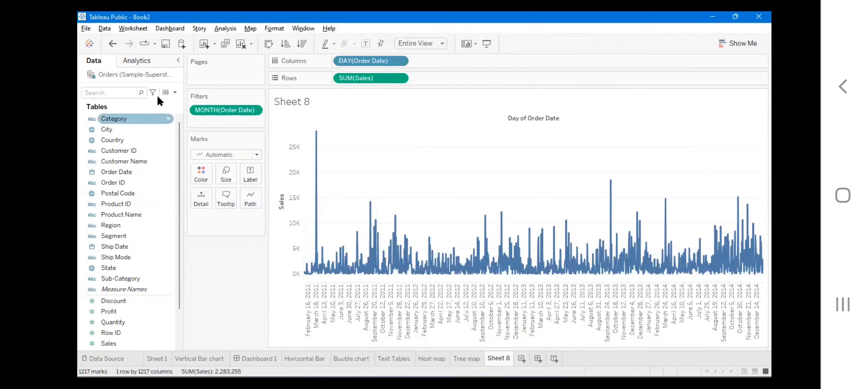
pyautogui.click(400, 62)
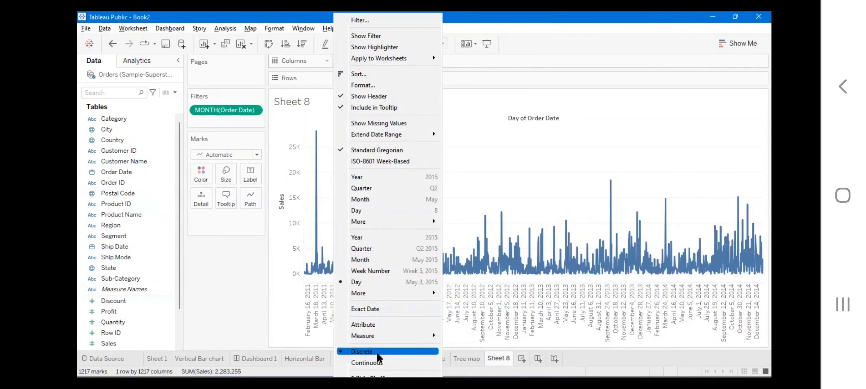
pyautogui.click(378, 260)
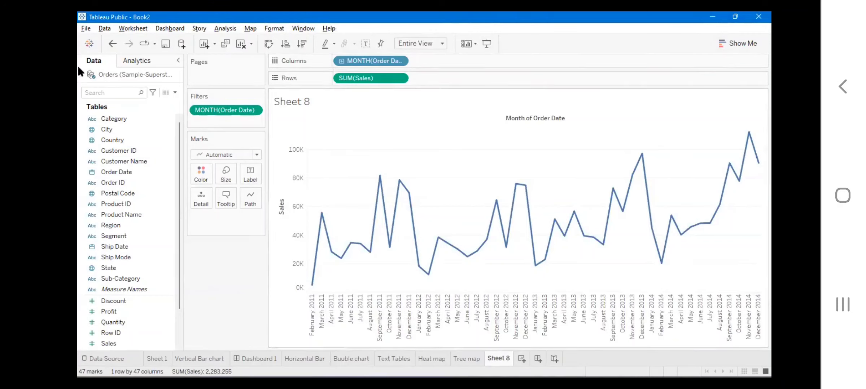
# Add Profit to Rows after Sales so each measure gets its own line chart
pyautogui.moveTo(105, 311); pyautogui.dragTo(422, 75)
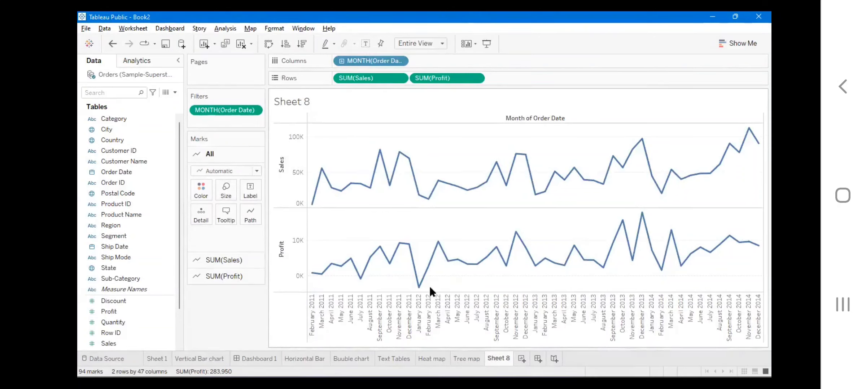
pyautogui.click(281, 176)
pyautogui.rightClick(281, 176)
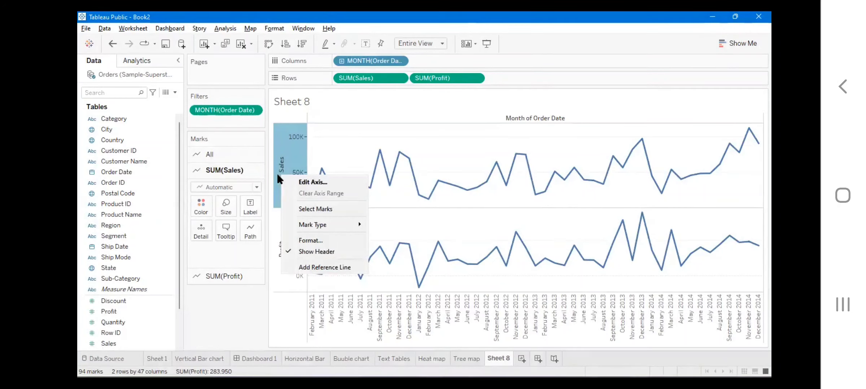
pyautogui.click(288, 268)
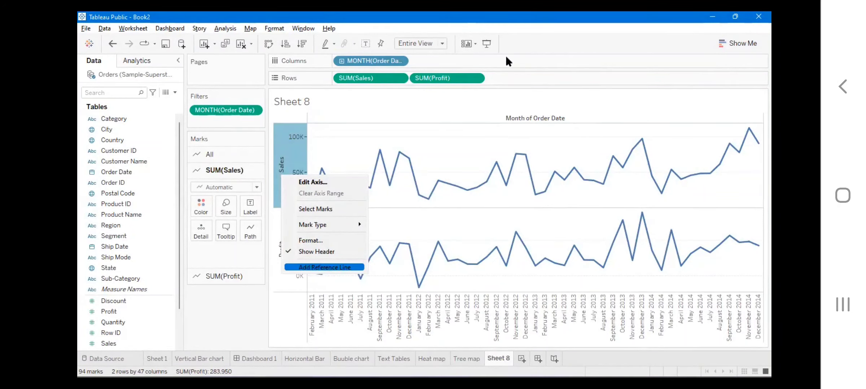
pyautogui.click(515, 60)
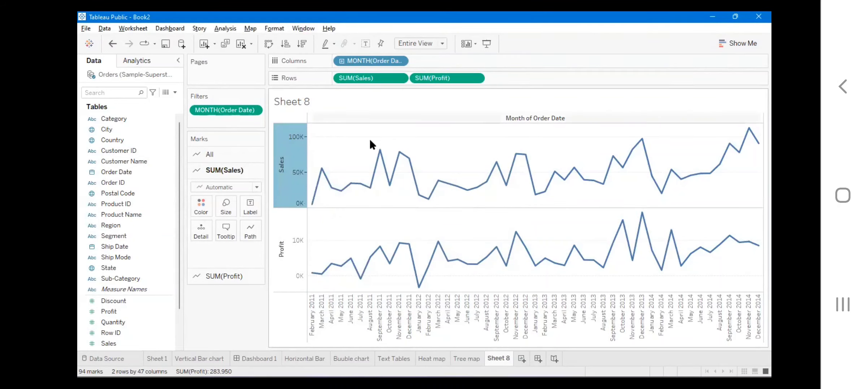
pyautogui.click(380, 128)
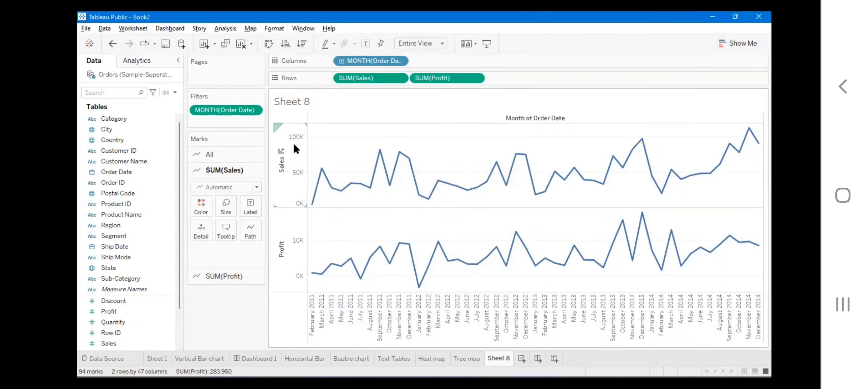
# Try the discrete lines chart type from Show Me, and apply continuous lines to the Profit and Sales view
pyautogui.click(733, 42)
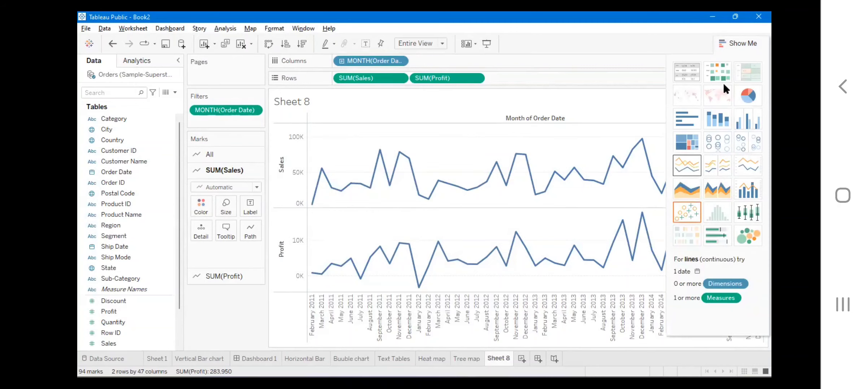
pyautogui.click(687, 166)
pyautogui.click(717, 165)
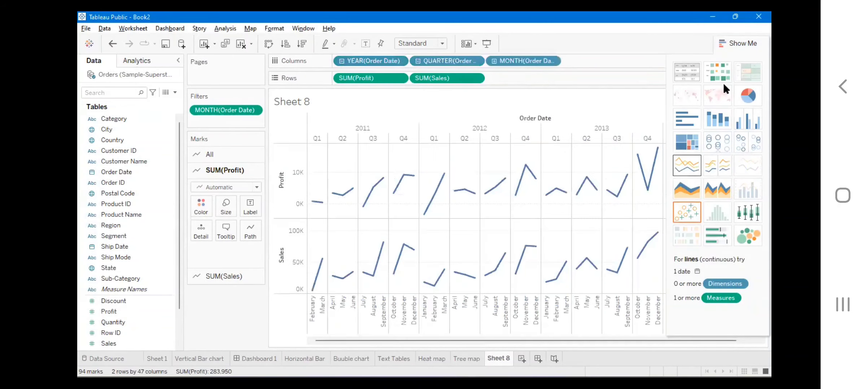
pyautogui.click(687, 165)
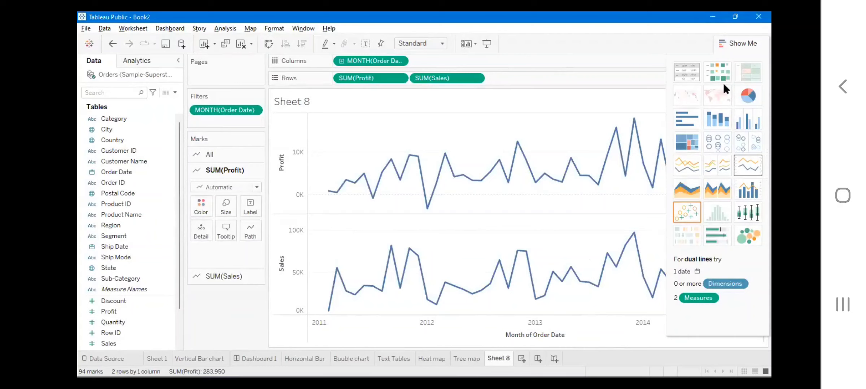
pyautogui.click(726, 42)
pyautogui.click(280, 235)
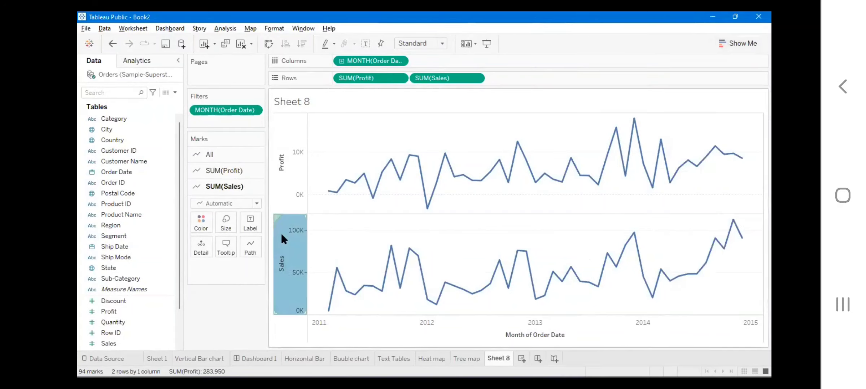
pyautogui.rightClick(281, 234)
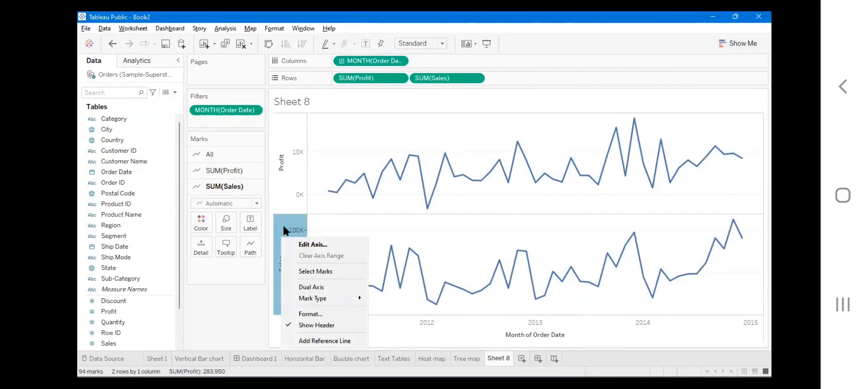
pyautogui.rightClick(282, 229)
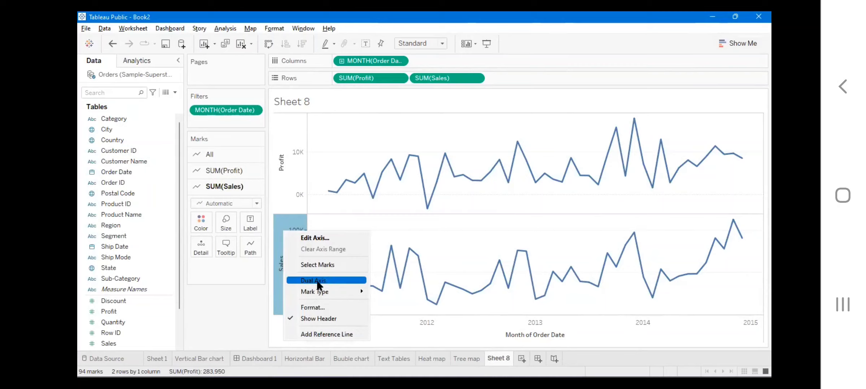
pyautogui.click(303, 139)
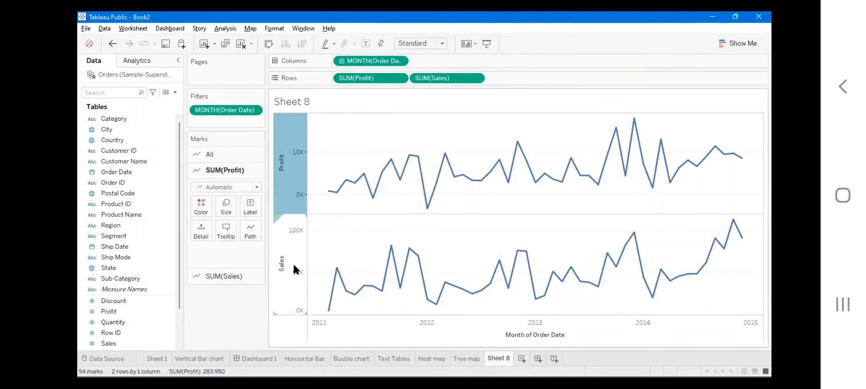
# Combine Profit and Sales in one chart by setting the Sales axis as a dual axis
pyautogui.click(287, 252)
pyautogui.rightClick(287, 253)
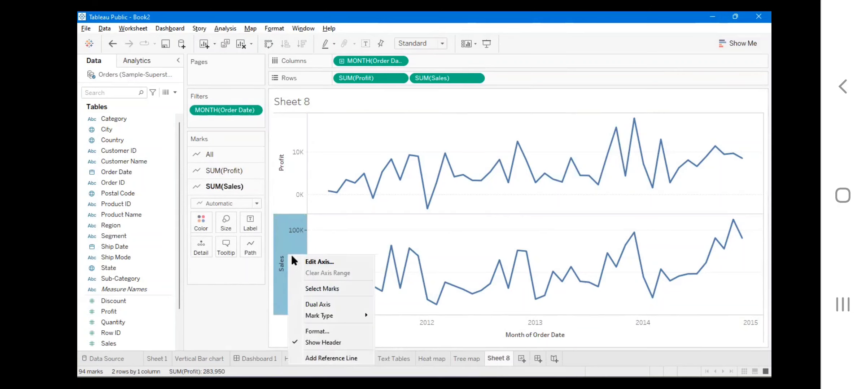
pyautogui.click(307, 305)
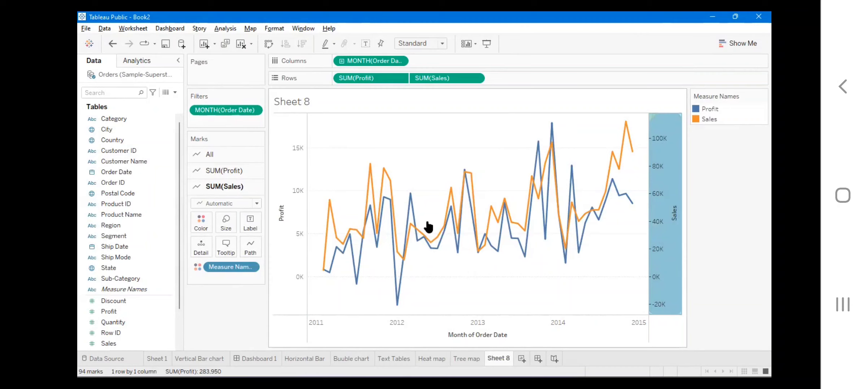
# Synchronize the Sales axis with the Profit axis and clear the axis selection
pyautogui.rightClick(669, 235)
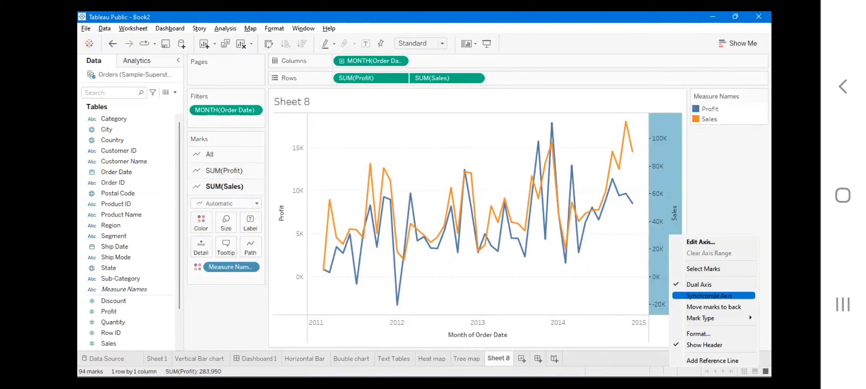
pyautogui.click(708, 296)
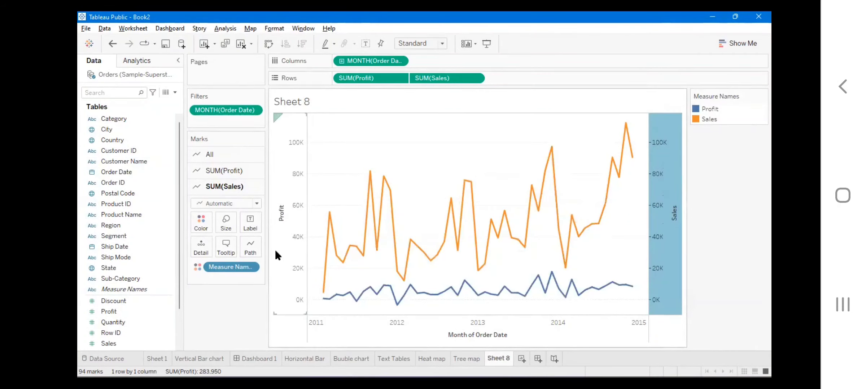
pyautogui.click(421, 222)
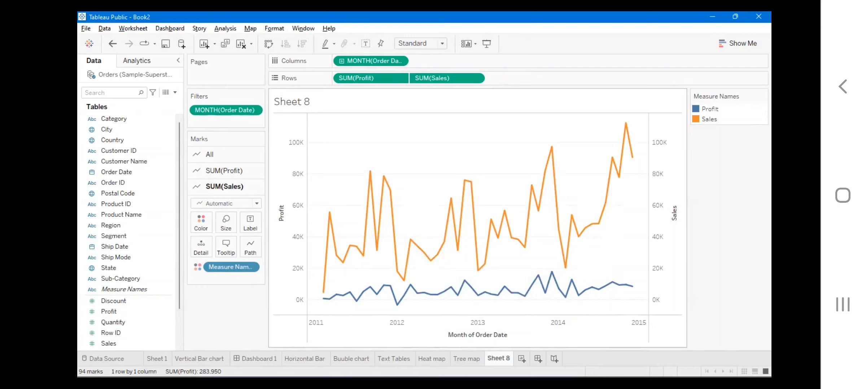
# Create a new blank worksheet in the workbook
pyautogui.hotkey('ctrl', 'm')
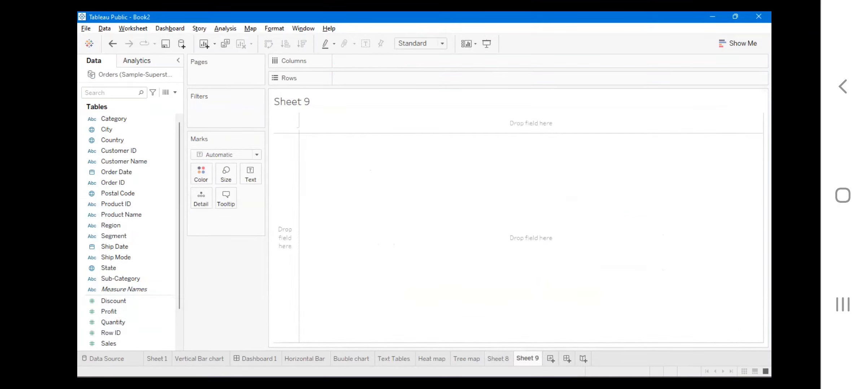
# Plot Sales in rows against the continuous month of Order Date in columns on Sheet 9
pyautogui.click(498, 359)
pyautogui.click(527, 359)
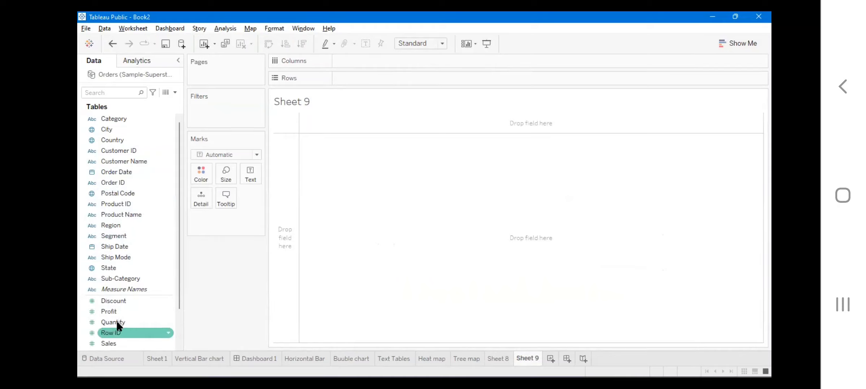
pyautogui.moveTo(112, 341); pyautogui.dragTo(371, 79)
pyautogui.moveTo(114, 172); pyautogui.dragTo(343, 59)
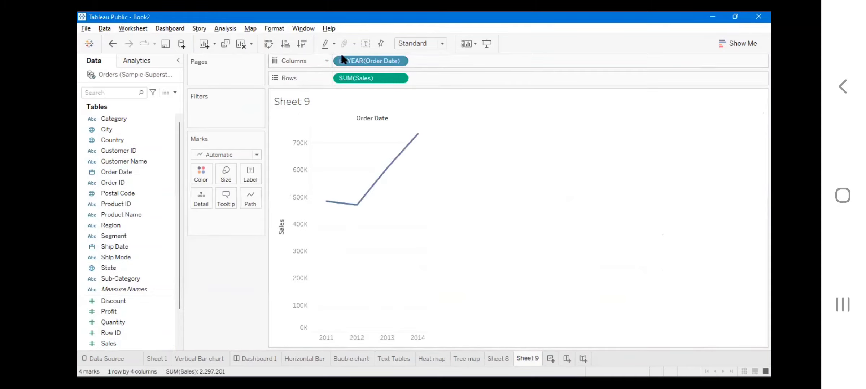
pyautogui.click(402, 61)
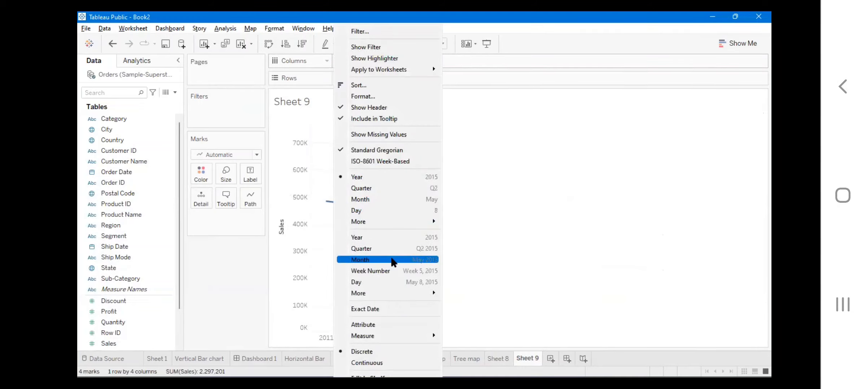
pyautogui.click(392, 259)
# Convert the month of Order Date on the columns from continuous to discrete
pyautogui.click(400, 61)
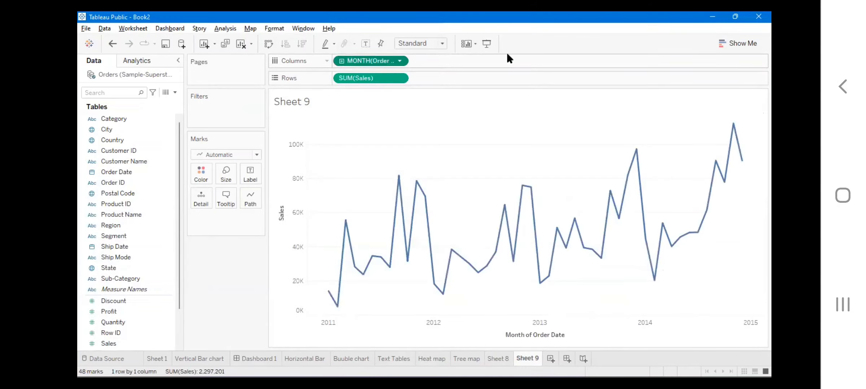
pyautogui.click(507, 52)
pyautogui.click(400, 62)
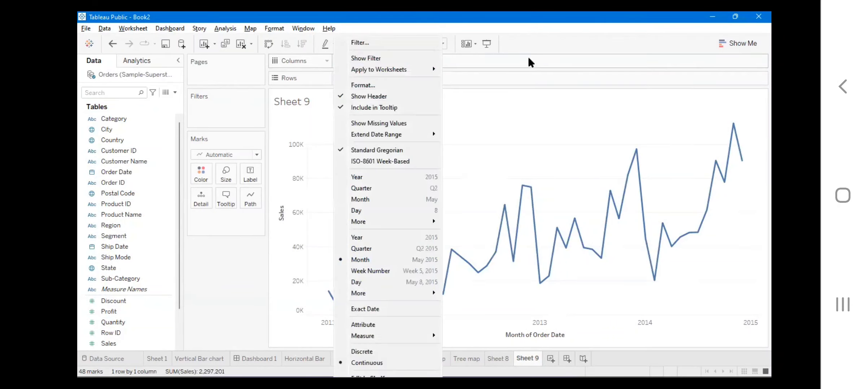
pyautogui.click(374, 353)
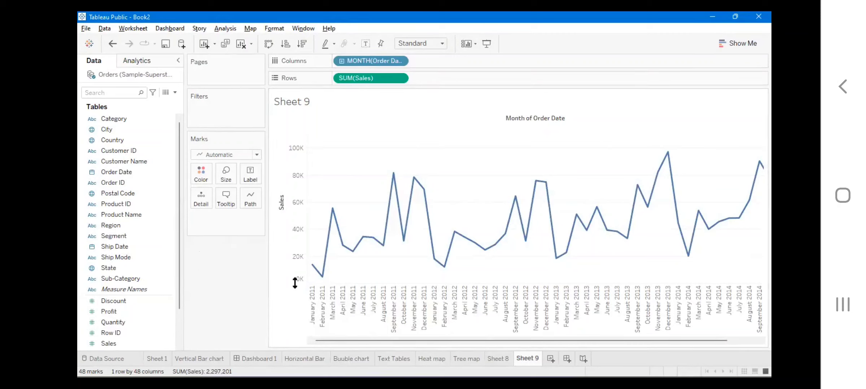
# Add Profit to the rows after Sales and overlay both lines by setting the Profit axis as a dual axis
pyautogui.scroll(-2, 117, 319)
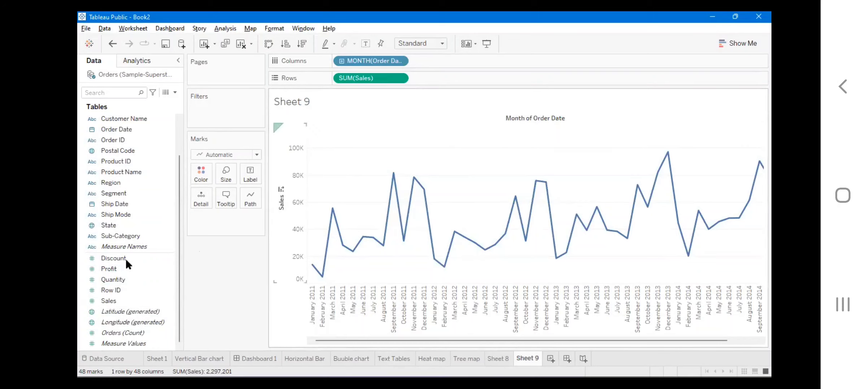
pyautogui.moveTo(106, 268); pyautogui.dragTo(469, 78)
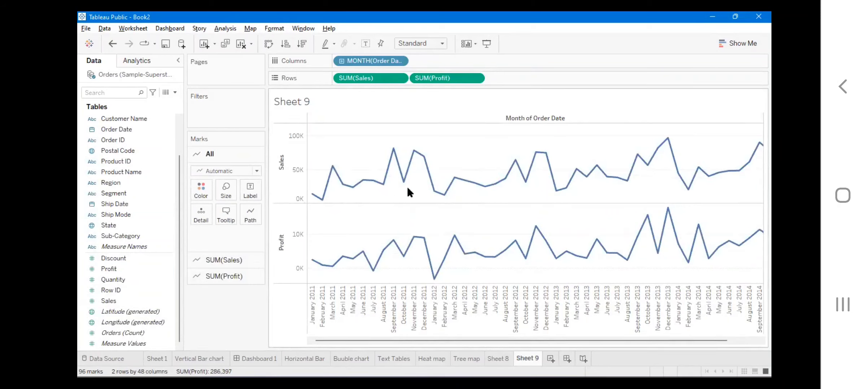
pyautogui.click(288, 237)
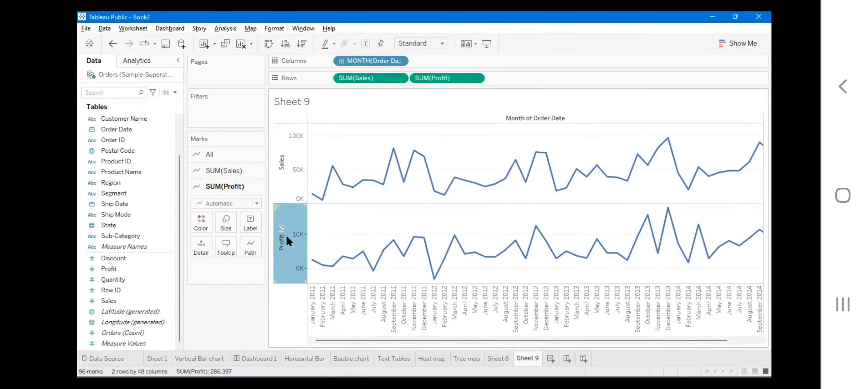
pyautogui.rightClick(287, 237)
pyautogui.click(309, 287)
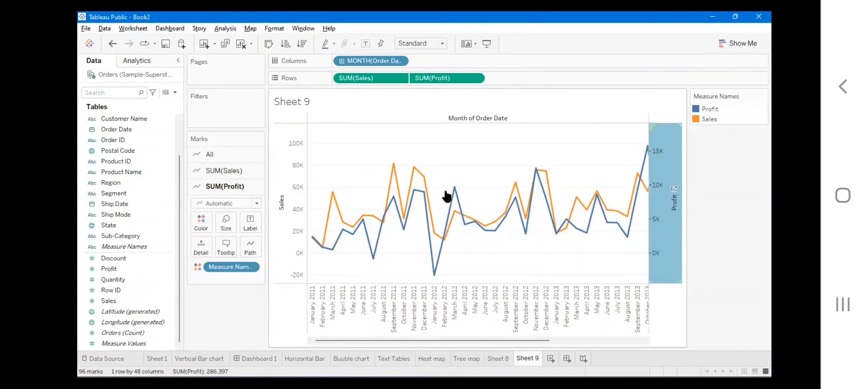
pyautogui.rightClick(671, 217)
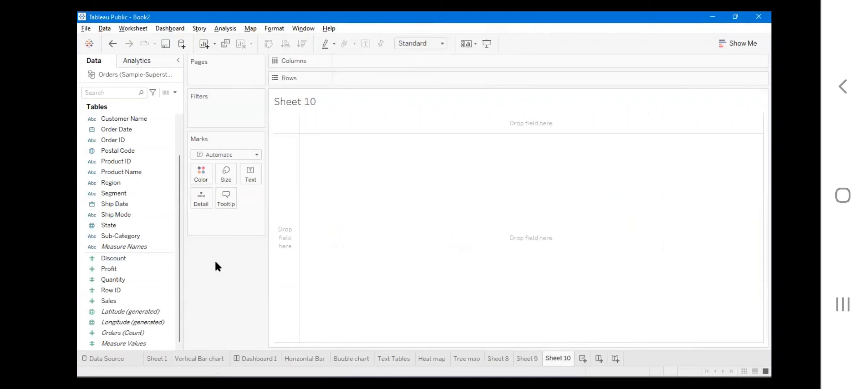
# Plot Profit in columns against Sales in rows on Sheet 10 and inspect the aggregated mark
pyautogui.click(129, 269)
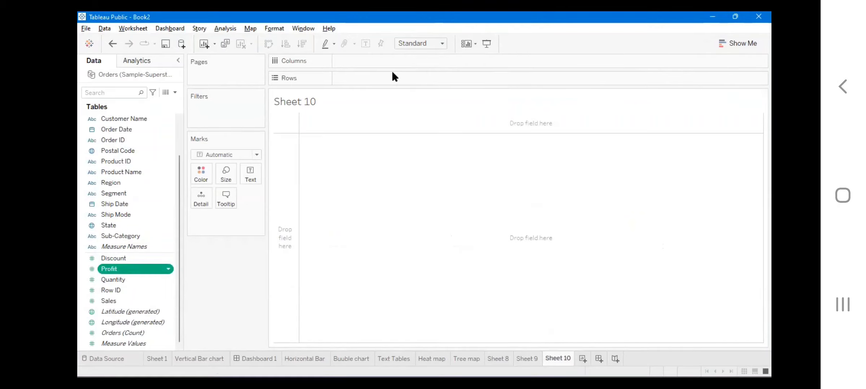
pyautogui.moveTo(392, 71); pyautogui.dragTo(391, 64)
pyautogui.moveTo(118, 299); pyautogui.dragTo(403, 77)
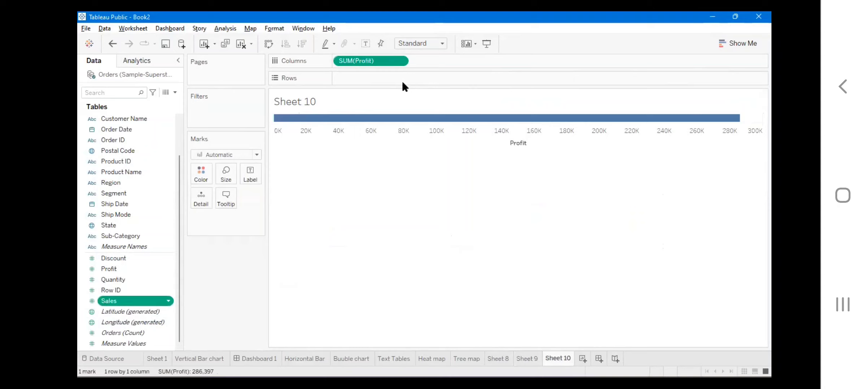
pyautogui.moveTo(423, 235); pyautogui.dragTo(420, 234)
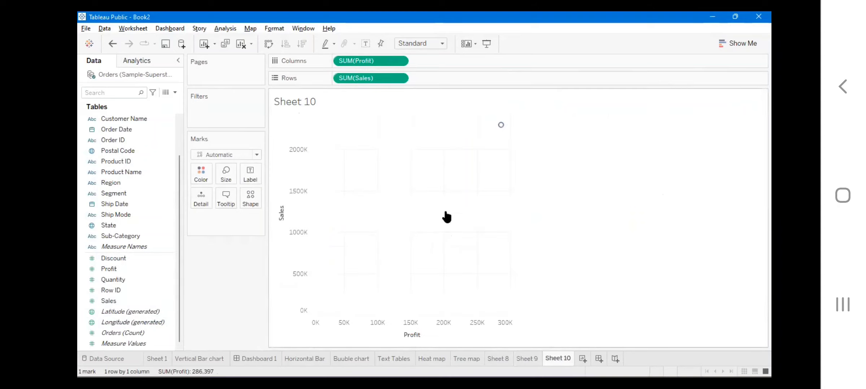
pyautogui.moveTo(502, 124)
pyautogui.moveTo(519, 101)
# Try disaggregating the Profit and Sales measures, undo it, and inspect the aggregated mark
pyautogui.click(233, 29)
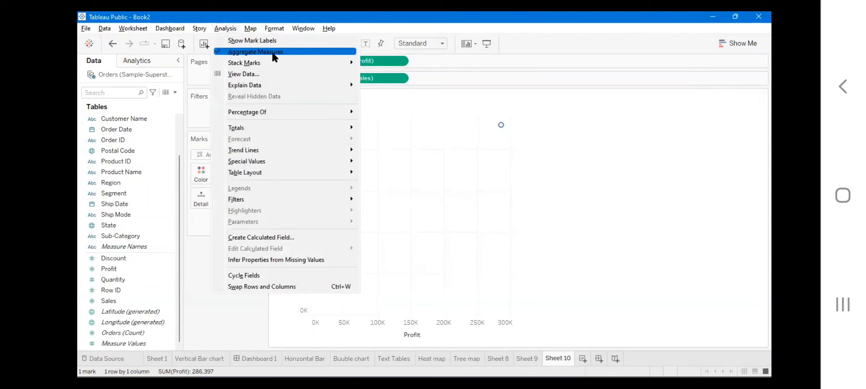
pyautogui.click(479, 94)
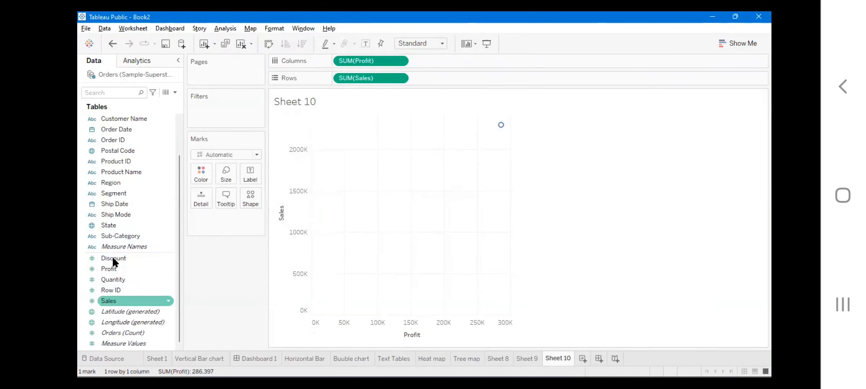
pyautogui.click(225, 29)
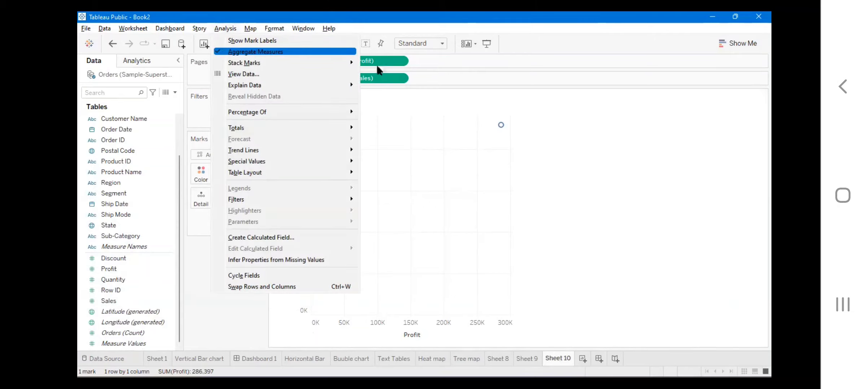
pyautogui.click(501, 116)
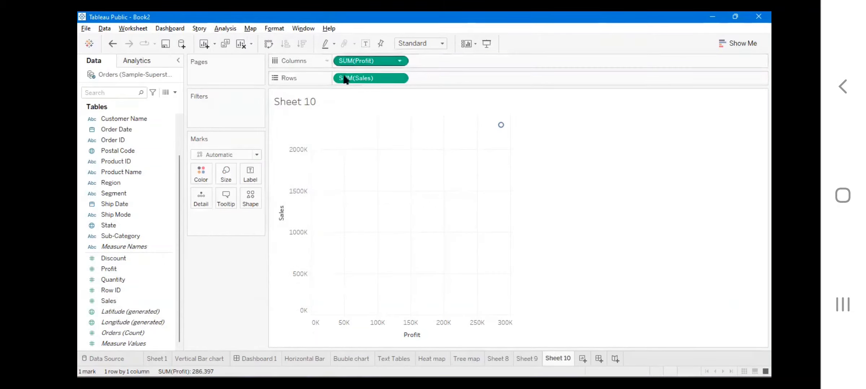
pyautogui.click(231, 29)
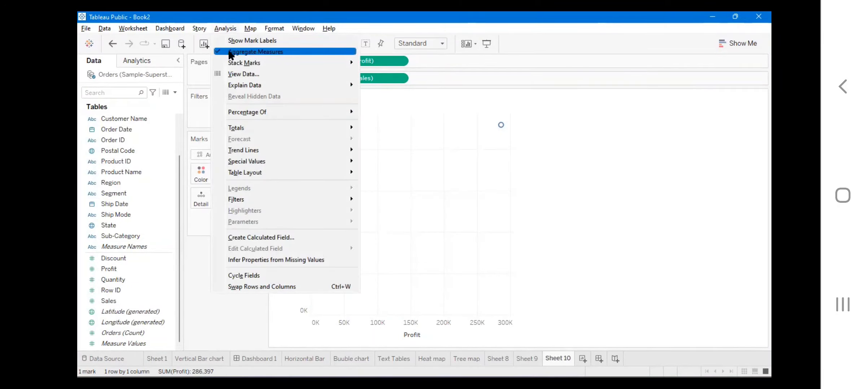
pyautogui.click(231, 55)
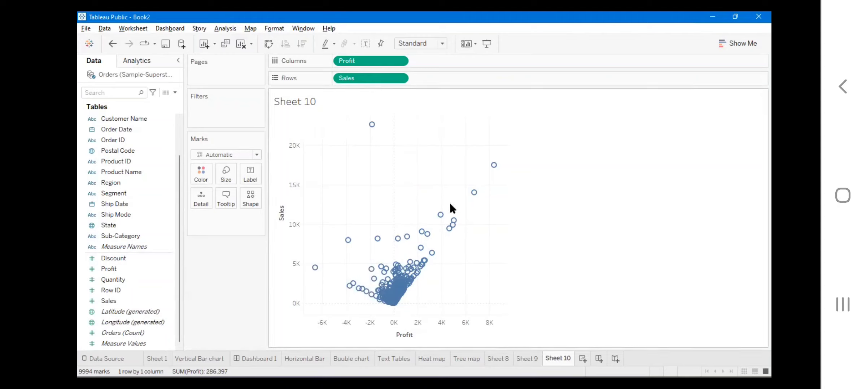
pyautogui.click(113, 43)
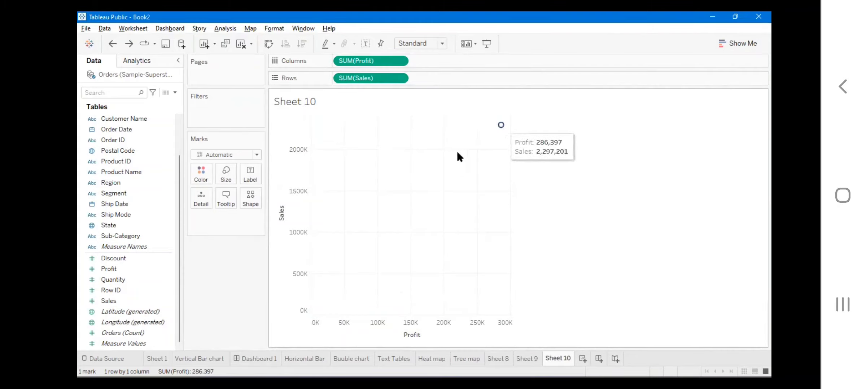
pyautogui.moveTo(501, 126)
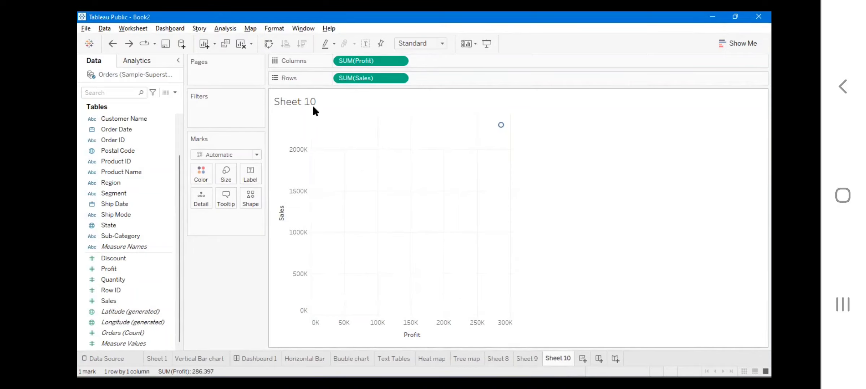
# Disable Aggregate Measures and swap the axes to put Sales in columns and Profit in rows
pyautogui.click(223, 30)
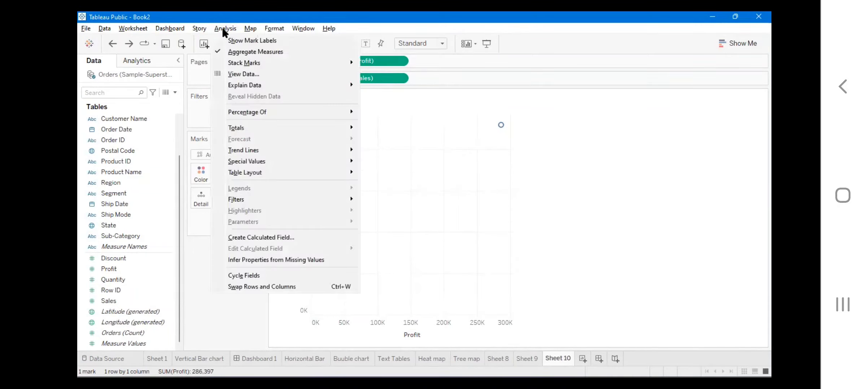
pyautogui.click(223, 52)
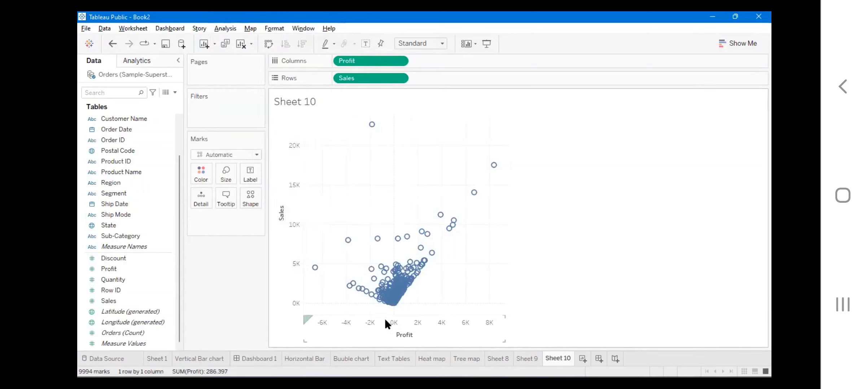
pyautogui.moveTo(412, 281)
pyautogui.click(269, 43)
pyautogui.moveTo(322, 244)
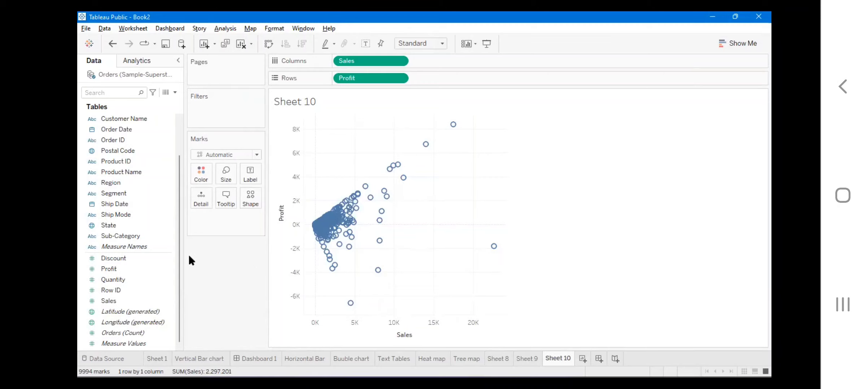
# Try distinguishing the scatter plot marks by Category shape, and undo the change
pyautogui.scroll(2, 159, 194)
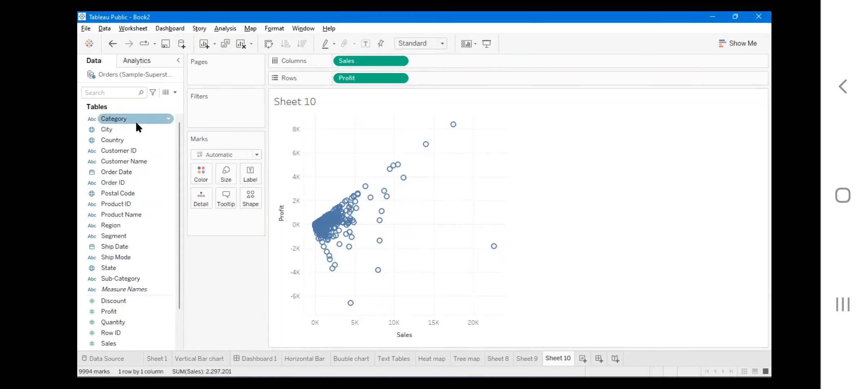
pyautogui.moveTo(127, 116); pyautogui.dragTo(385, 222)
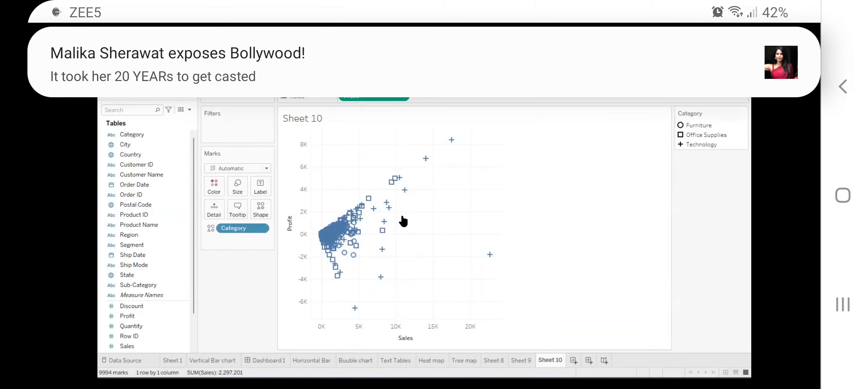
pyautogui.hotkey('ctrl', 'z')
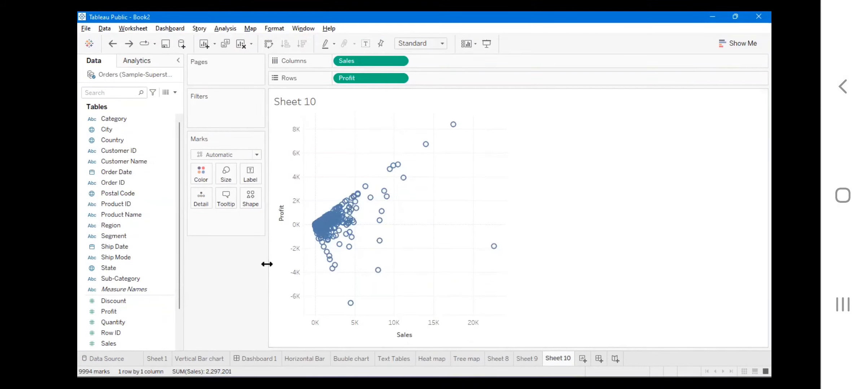
# Try coloring the scatter plot marks by Category, and undo the coloring
pyautogui.click(107, 120)
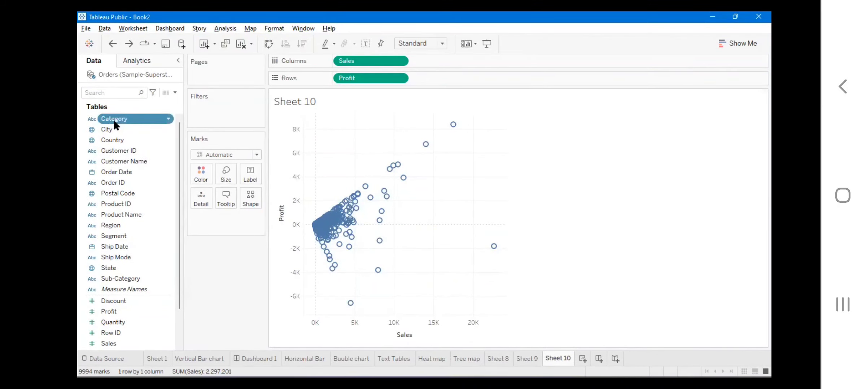
pyautogui.moveTo(113, 119); pyautogui.dragTo(200, 177)
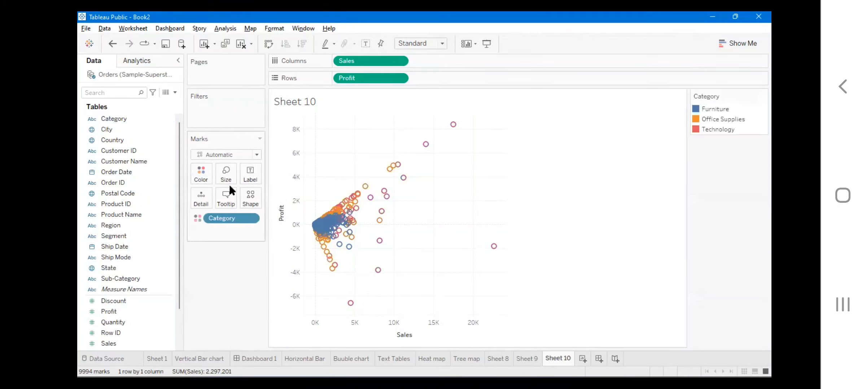
pyautogui.hotkey('ctrl', 'z')
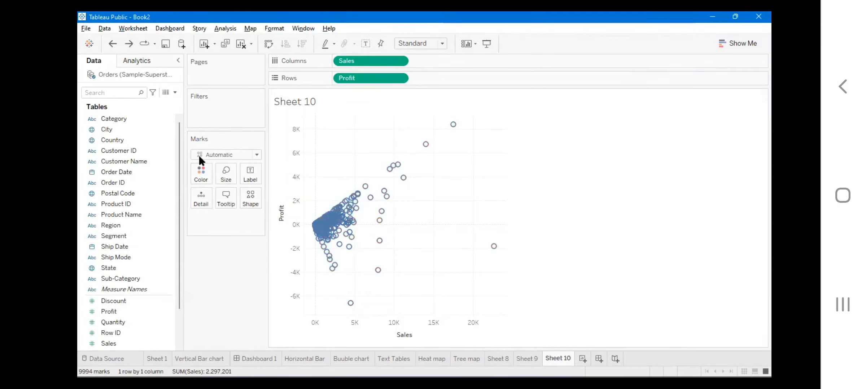
# Add a Cluster model to the scatter plot using Profit and Sales with an automatic number of clusters
pyautogui.click(139, 62)
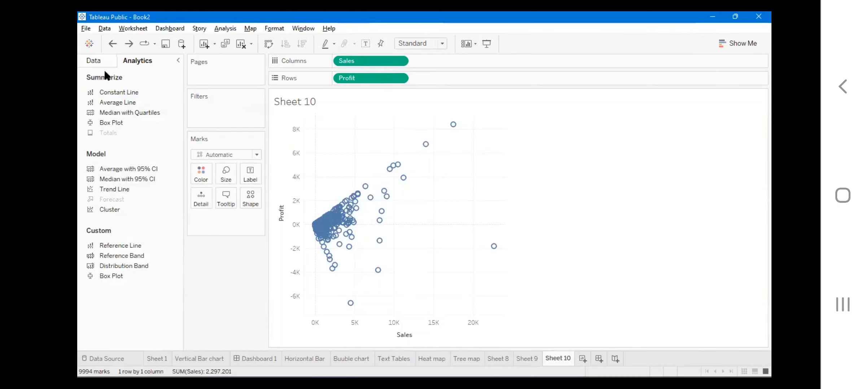
pyautogui.click(94, 61)
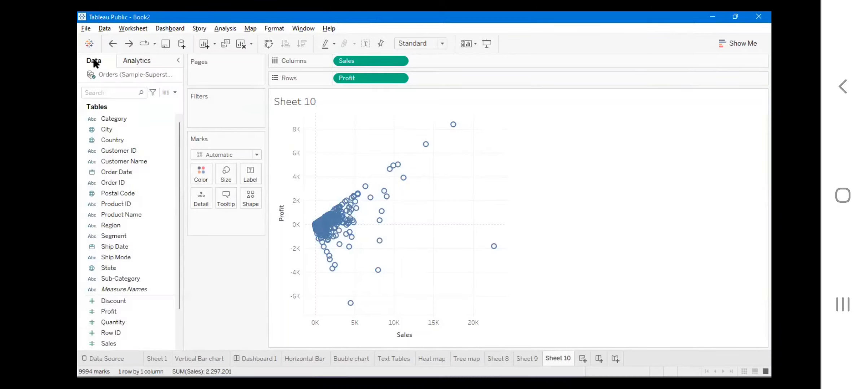
pyautogui.click(134, 62)
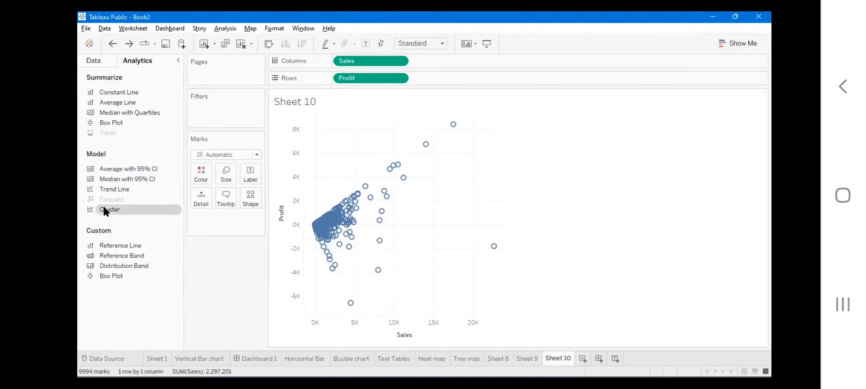
pyautogui.moveTo(107, 210); pyautogui.dragTo(364, 127)
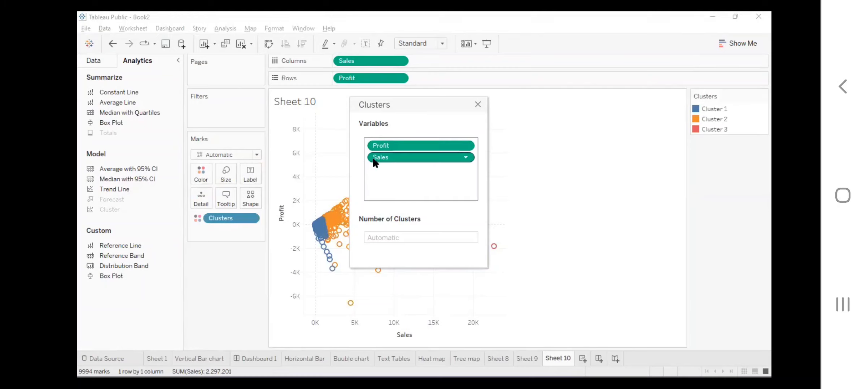
# Close the cluster settings and plot Profit in columns against Sales in rows on a new worksheet
pyautogui.click(477, 104)
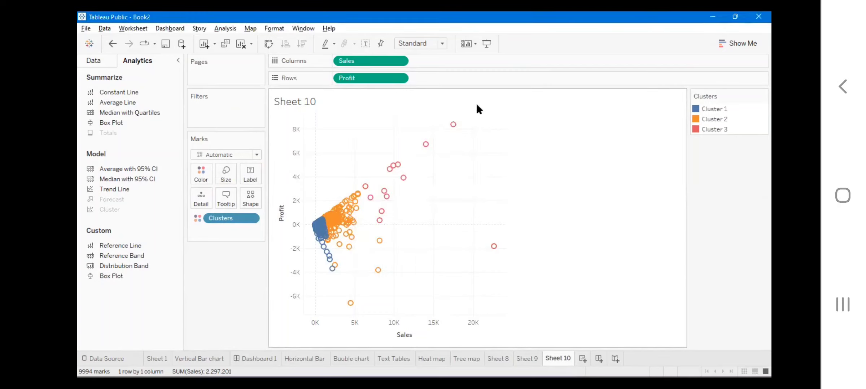
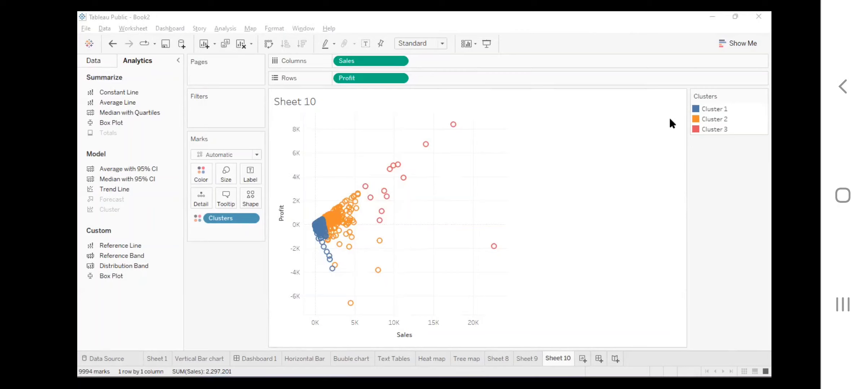
pyautogui.click(670, 119)
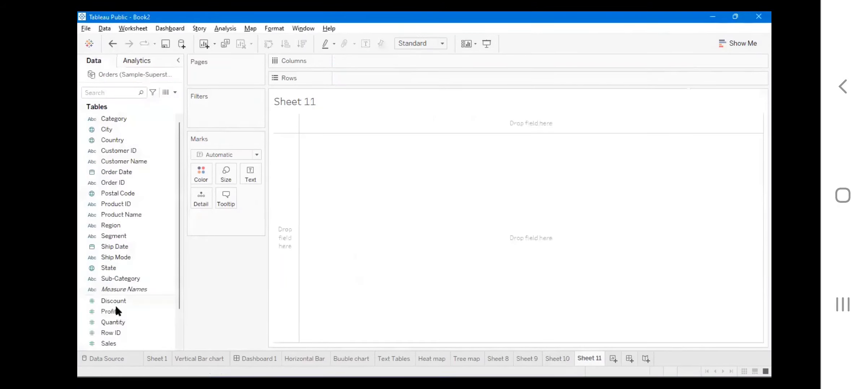
pyautogui.click(116, 302)
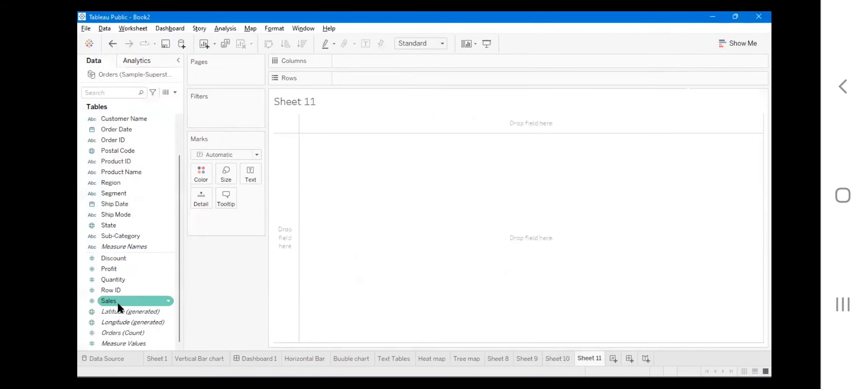
pyautogui.moveTo(117, 301); pyautogui.dragTo(350, 74)
pyautogui.moveTo(116, 269); pyautogui.dragTo(359, 53)
pyautogui.moveTo(497, 123)
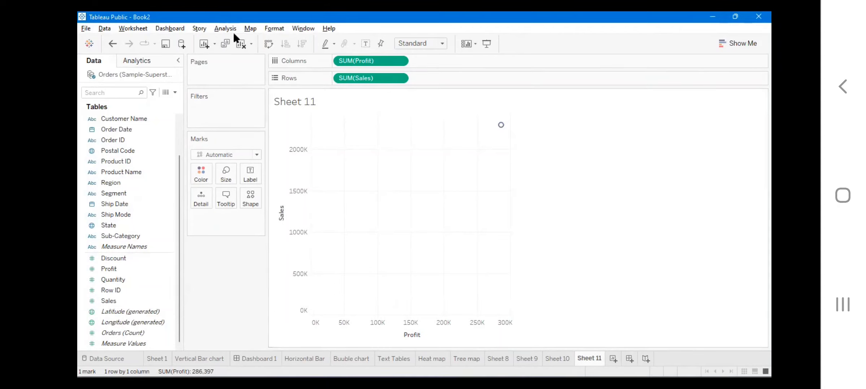
# Disable Aggregate Measures on Sheet 11 and swap the axes so Sales is in columns and Profit in rows
pyautogui.moveTo(466, 128)
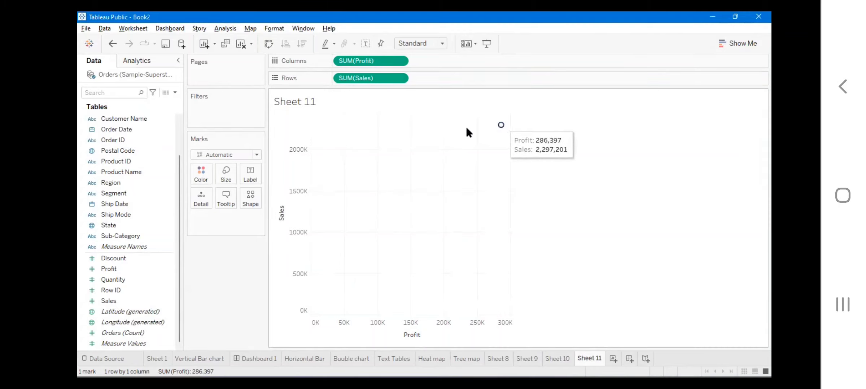
pyautogui.click(218, 28)
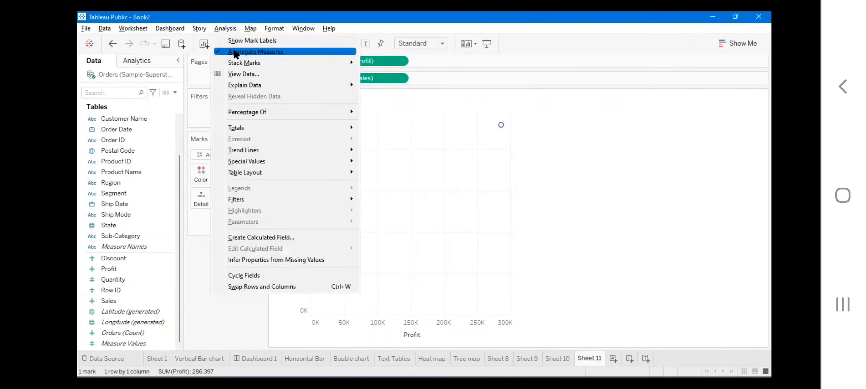
pyautogui.click(231, 54)
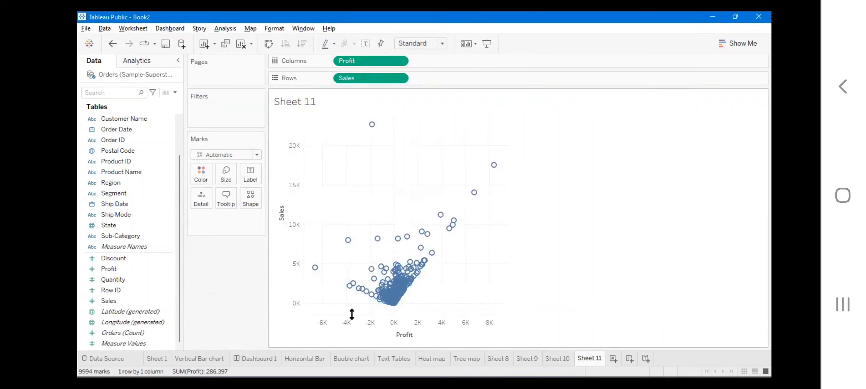
pyautogui.click(267, 42)
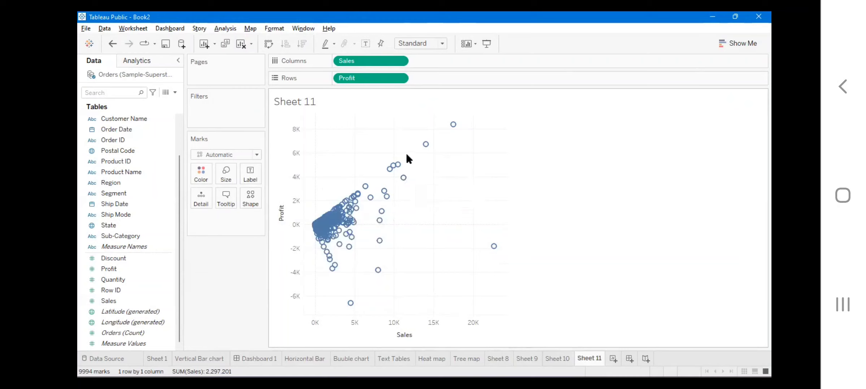
# Add a Cluster model to the Sheet 11 scatter plot using Profit and Sales, keeping the number of clusters automatic
pyautogui.click(137, 61)
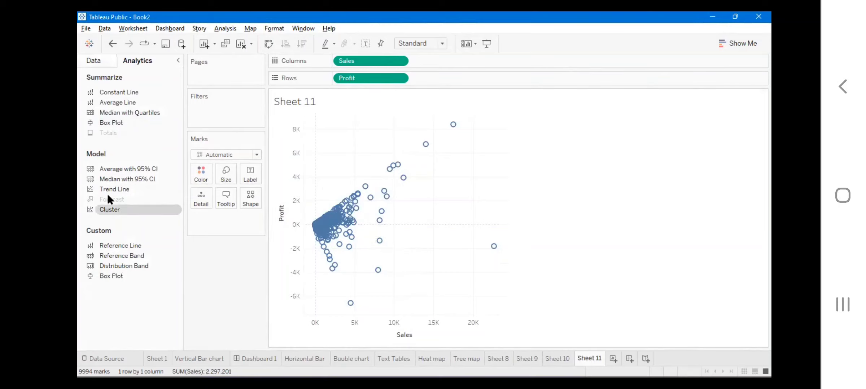
pyautogui.click(97, 59)
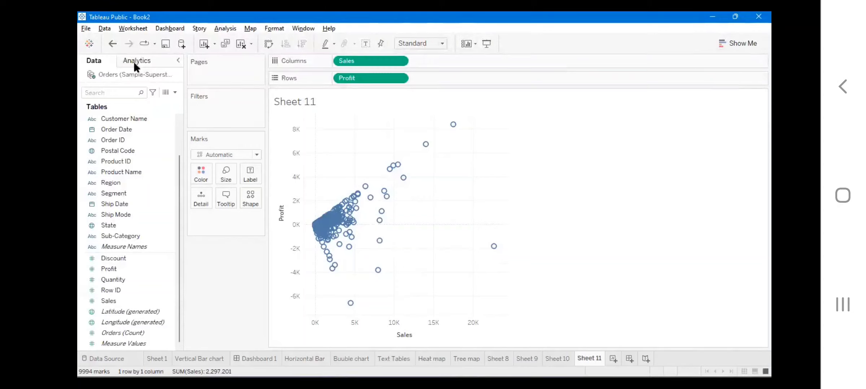
pyautogui.click(134, 64)
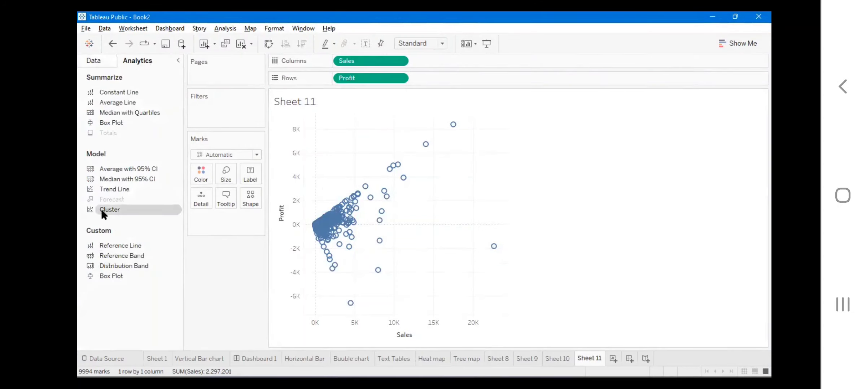
pyautogui.moveTo(101, 209); pyautogui.dragTo(359, 130)
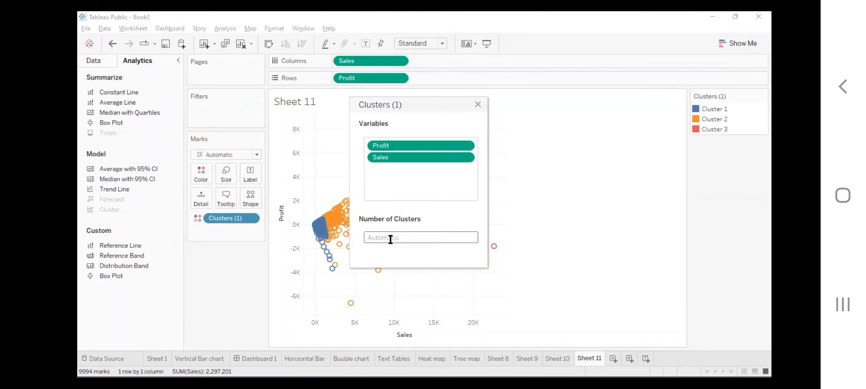
pyautogui.write('2')
pyautogui.press('BackSpace')
pyautogui.click(477, 104)
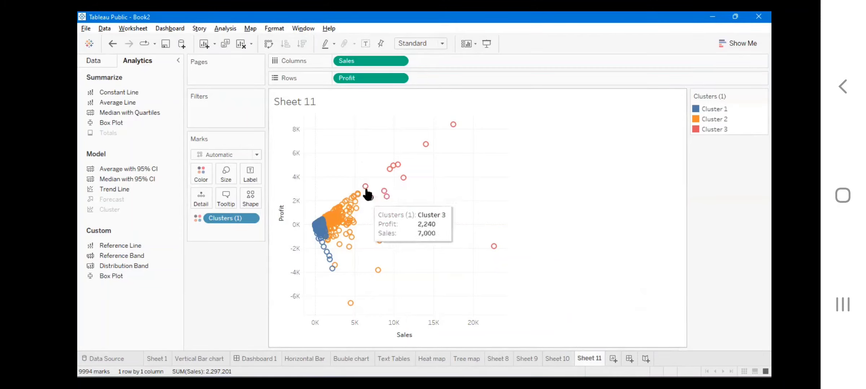
# Examine the cluster, Profit and Sales values of individual marks in the scatter plot
pyautogui.moveTo(372, 197)
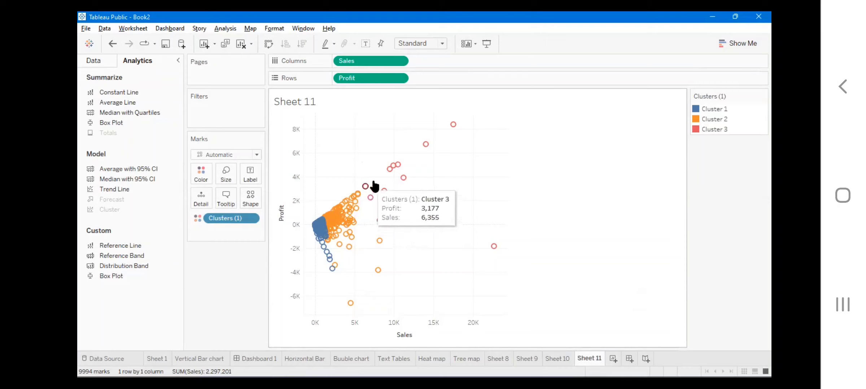
pyautogui.moveTo(424, 151)
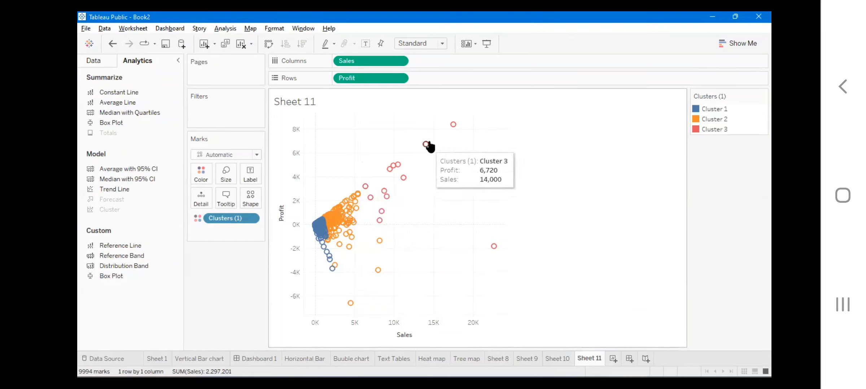
pyautogui.moveTo(452, 127)
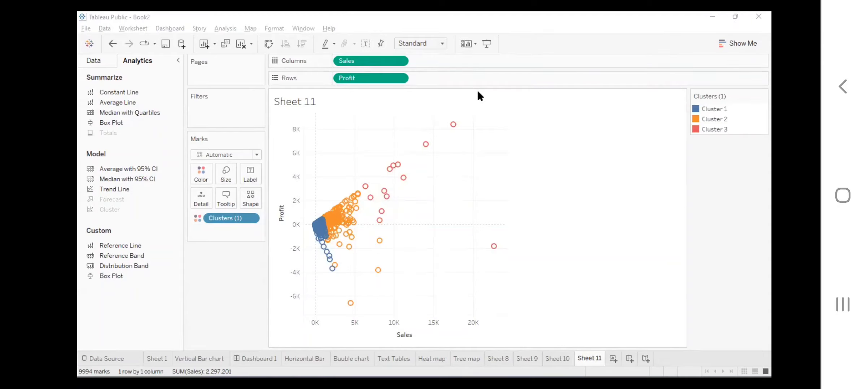
pyautogui.click(516, 115)
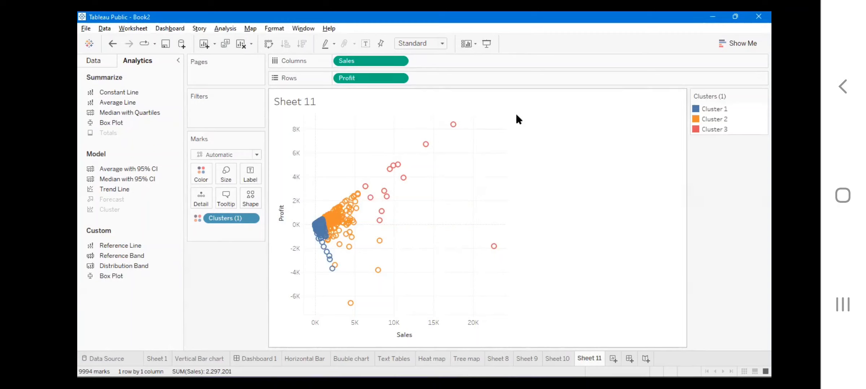
pyautogui.moveTo(469, 228)
pyautogui.moveTo(356, 204)
pyautogui.moveTo(339, 256)
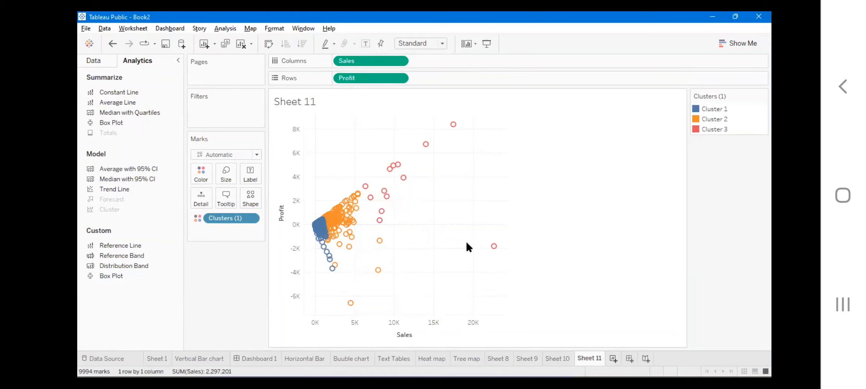
# Create a new worksheet and place Sales in rows
pyautogui.hotkey('ctrl', 'm')
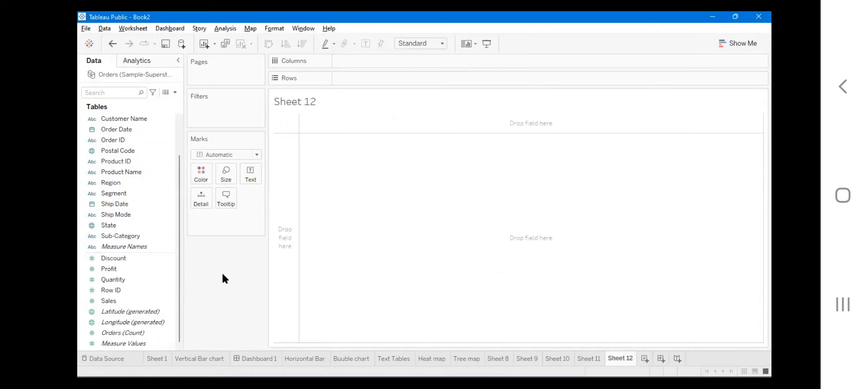
pyautogui.click(97, 300)
pyautogui.doubleClick(115, 303)
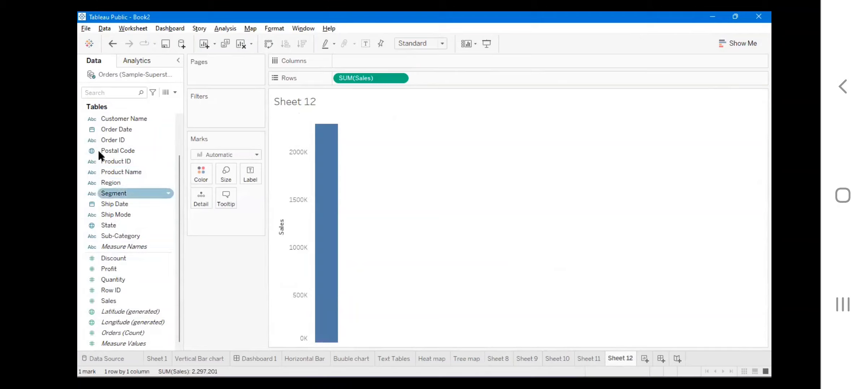
pyautogui.click(127, 60)
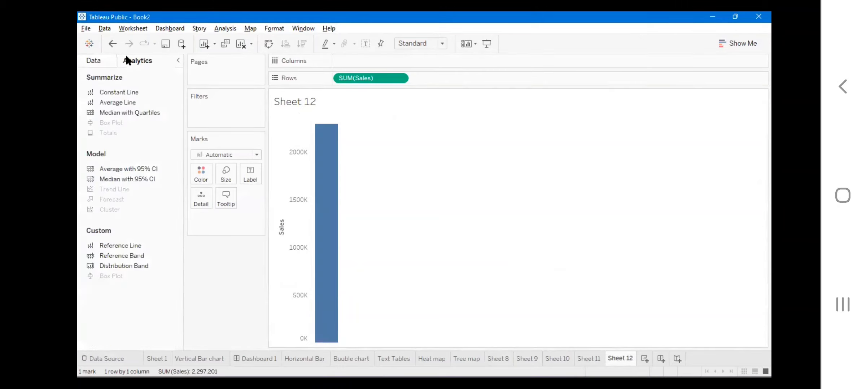
pyautogui.click(104, 62)
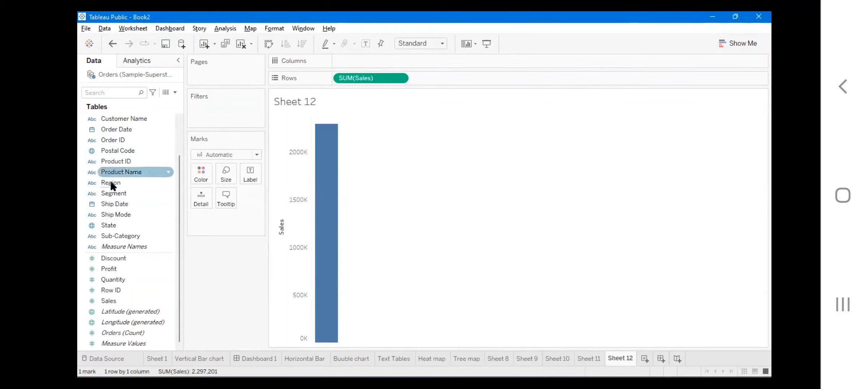
# Add Order Date to columns by month and year, and convert it to discrete
pyautogui.click(122, 172)
pyautogui.moveTo(123, 173); pyautogui.dragTo(385, 61)
pyautogui.click(376, 260)
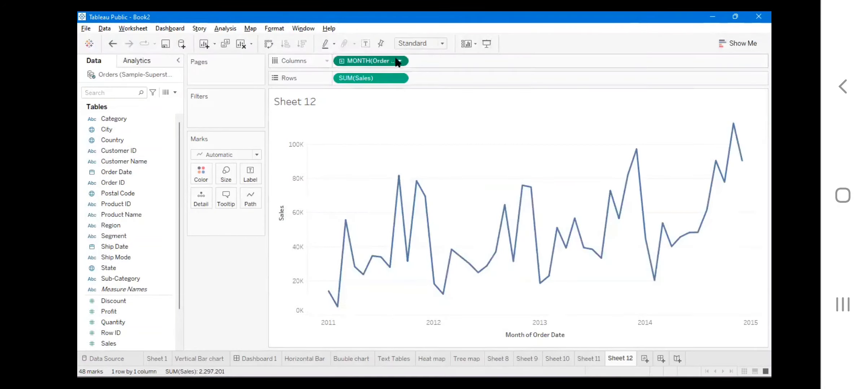
pyautogui.click(401, 62)
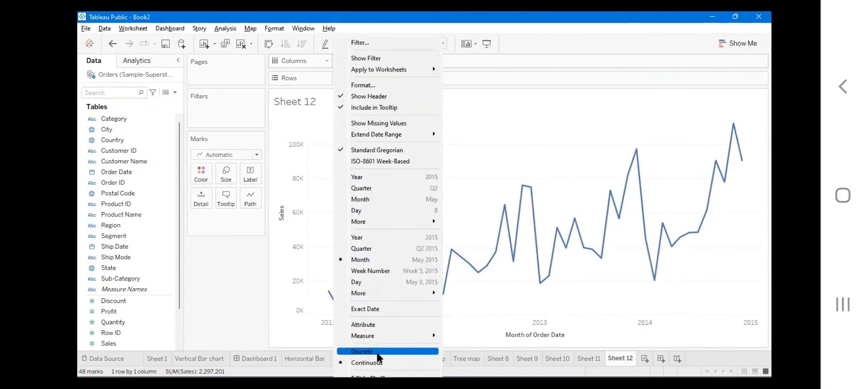
pyautogui.click(376, 352)
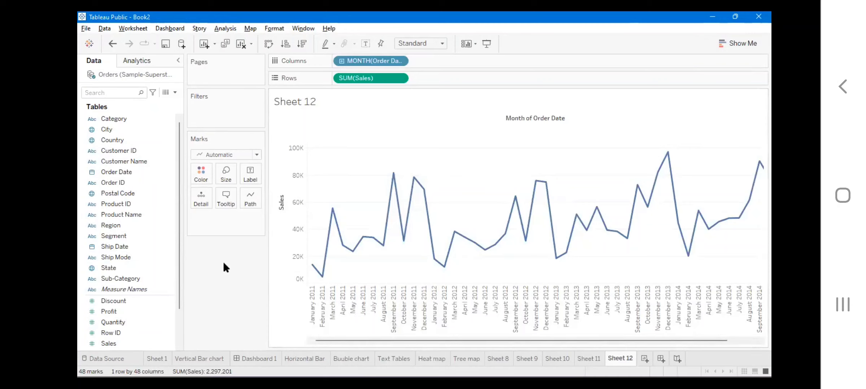
# Add a Forecast model to the monthly Sales line chart and view the estimated months
pyautogui.click(127, 58)
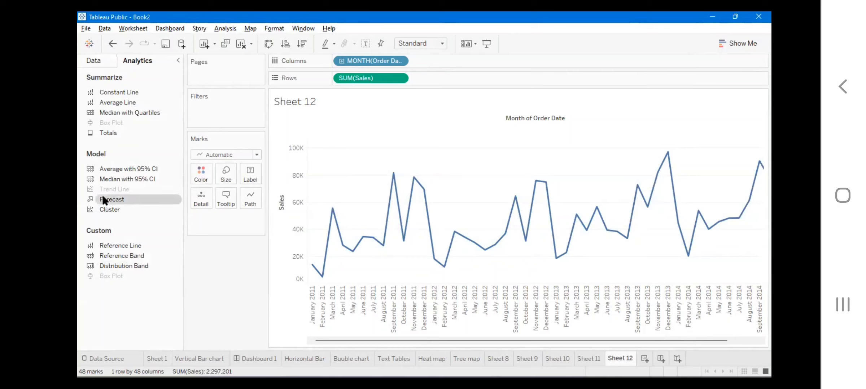
pyautogui.moveTo(107, 198); pyautogui.dragTo(361, 134)
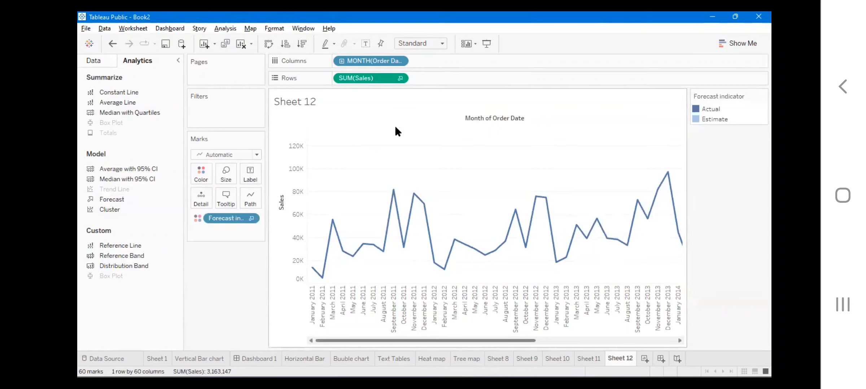
pyautogui.hscroll(10, 395, 128)
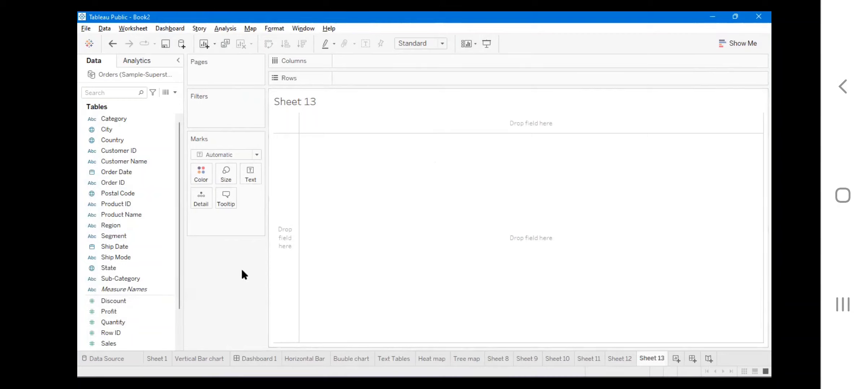
# On a new worksheet, place Order Date in columns and Sales in rows
pyautogui.click(121, 214)
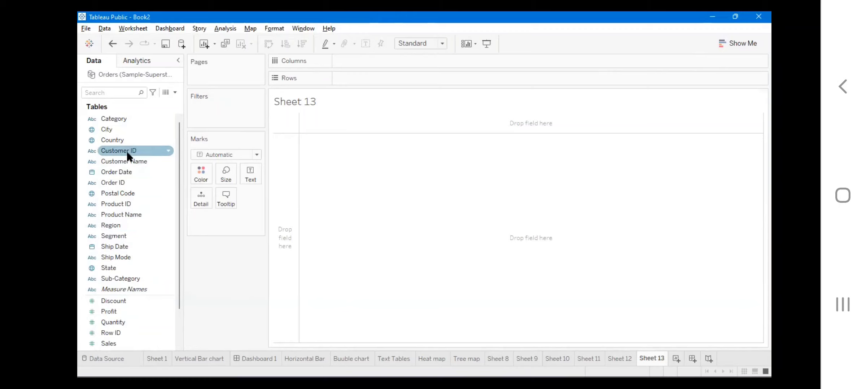
pyautogui.moveTo(419, 58); pyautogui.dragTo(419, 60)
pyautogui.moveTo(105, 342); pyautogui.dragTo(379, 78)
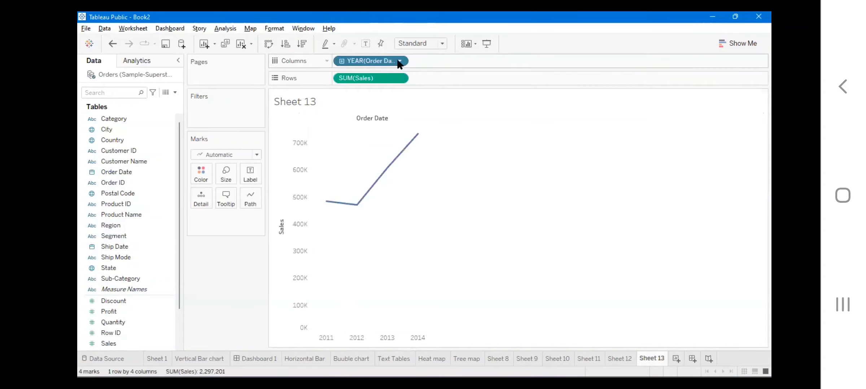
# Set the Sheet 13 Order Date field to the month-and-year level and make it discrete
pyautogui.click(403, 61)
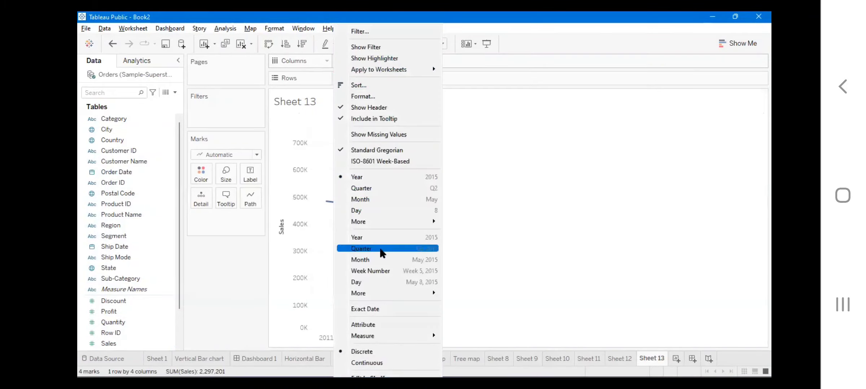
pyautogui.click(377, 261)
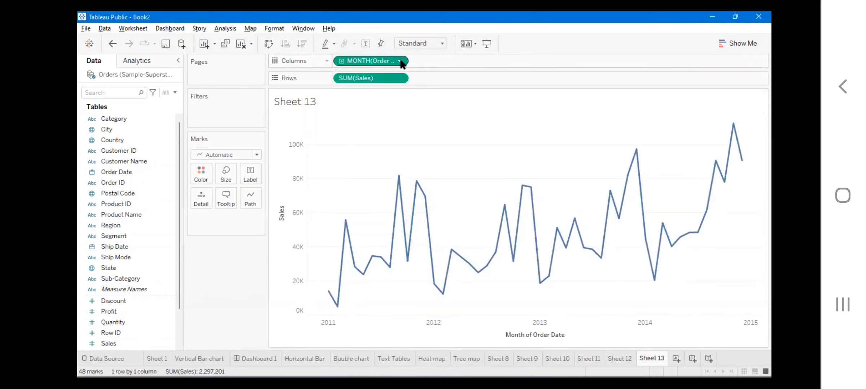
pyautogui.click(403, 61)
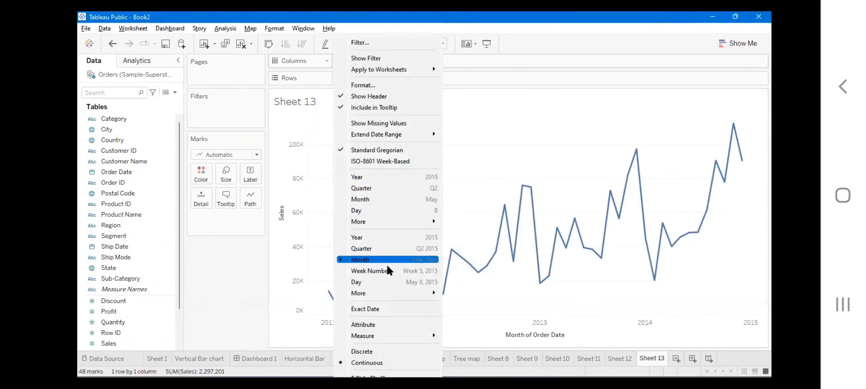
pyautogui.click(371, 353)
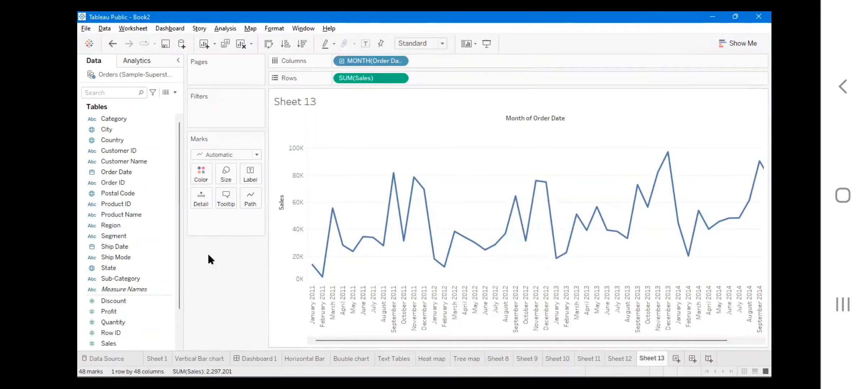
# Add a Forecast model to the monthly Sales line chart on Sheet 13 and view the estimated months
pyautogui.click(136, 62)
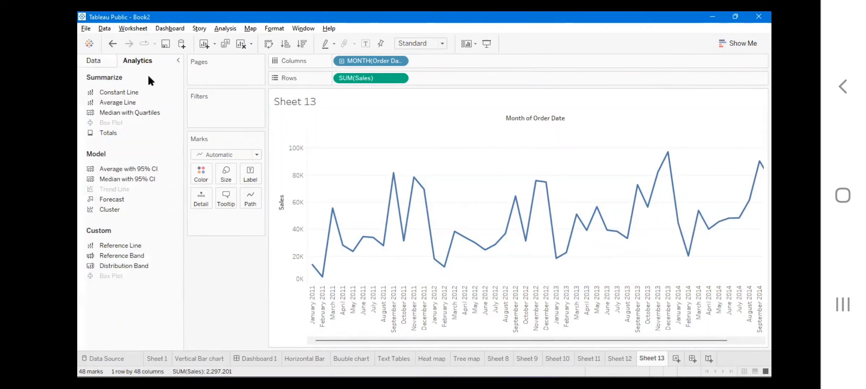
pyautogui.moveTo(109, 199); pyautogui.dragTo(368, 143)
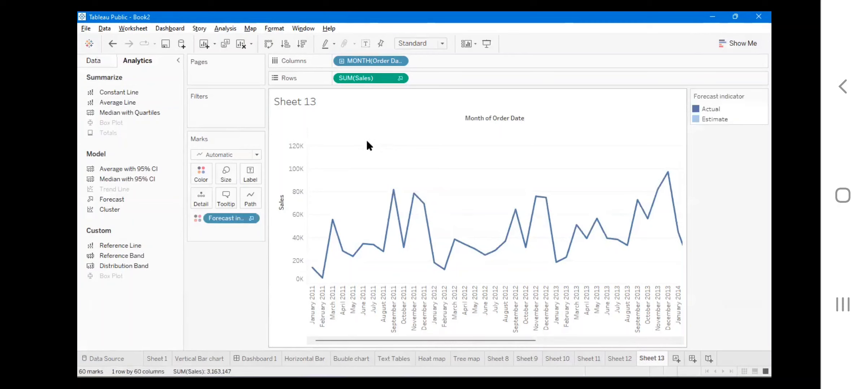
pyautogui.scroll(-5, 468, 170)
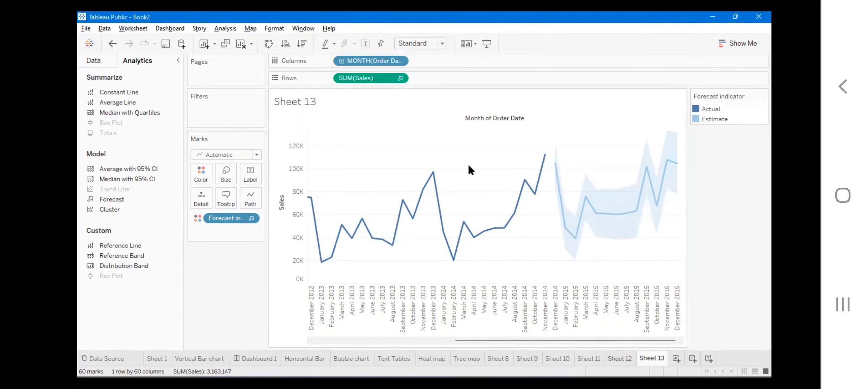
pyautogui.rightClick(628, 359)
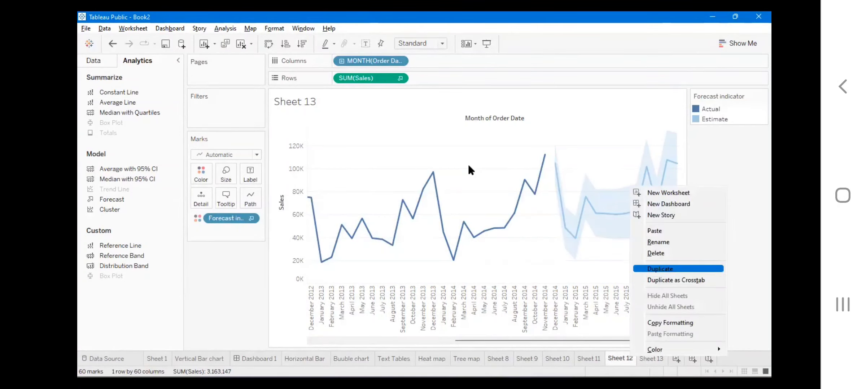
pyautogui.click(660, 270)
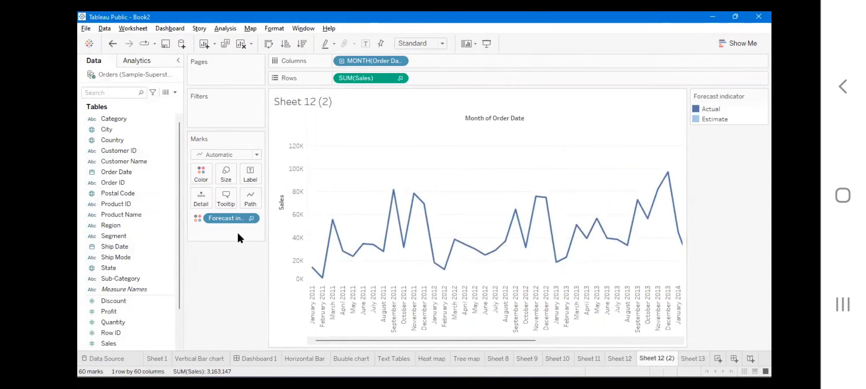
pyautogui.moveTo(231, 219); pyautogui.dragTo(235, 293)
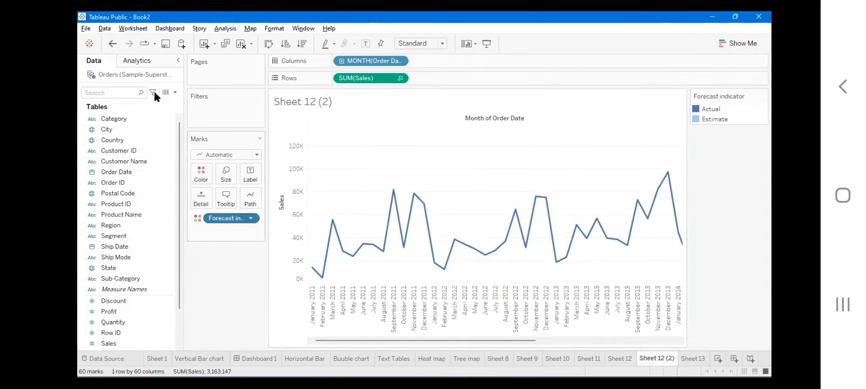
pyautogui.click(145, 62)
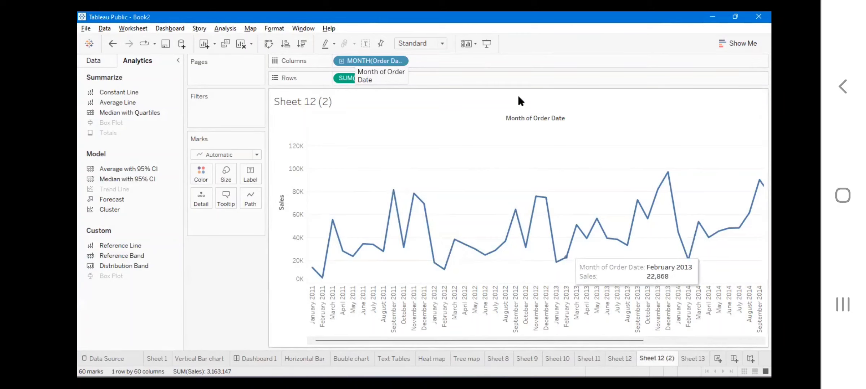
pyautogui.rightClick(663, 359)
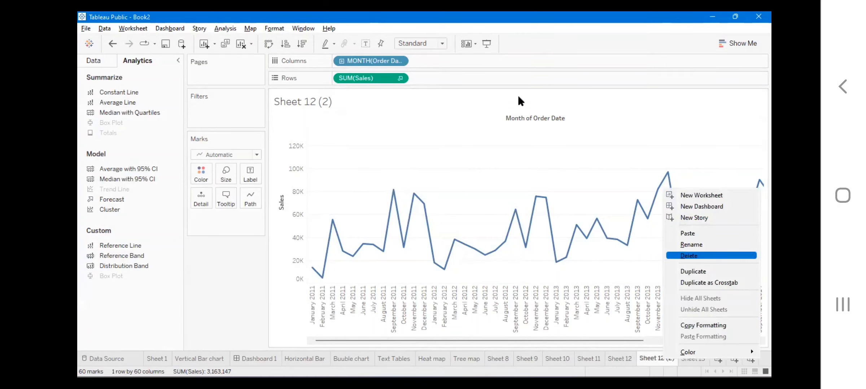
pyautogui.click(689, 256)
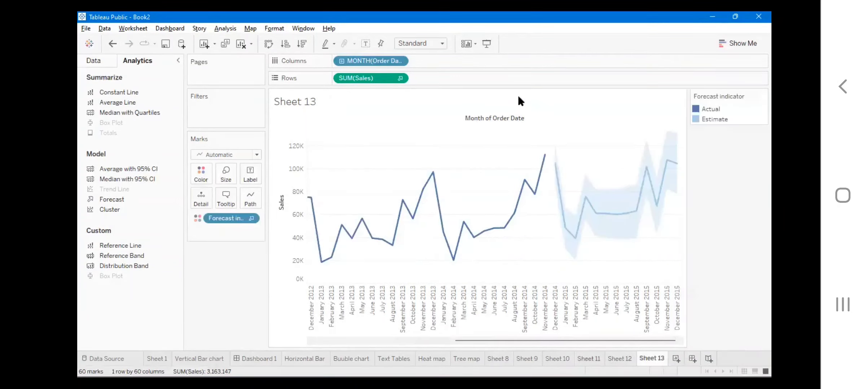
# Duplicate Sheet 11 and remove the Clusters field from the copied Sales versus Profit scatter plot
pyautogui.click(588, 359)
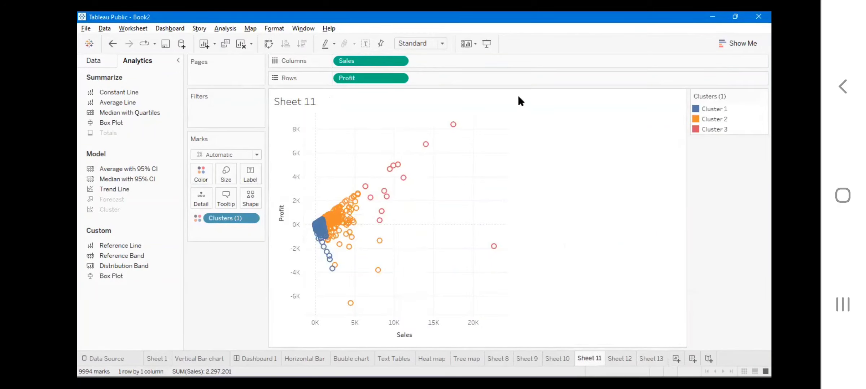
pyautogui.rightClick(594, 359)
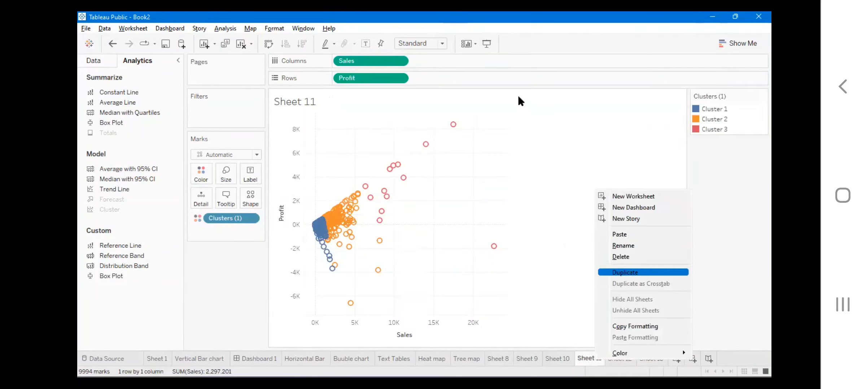
pyautogui.click(634, 273)
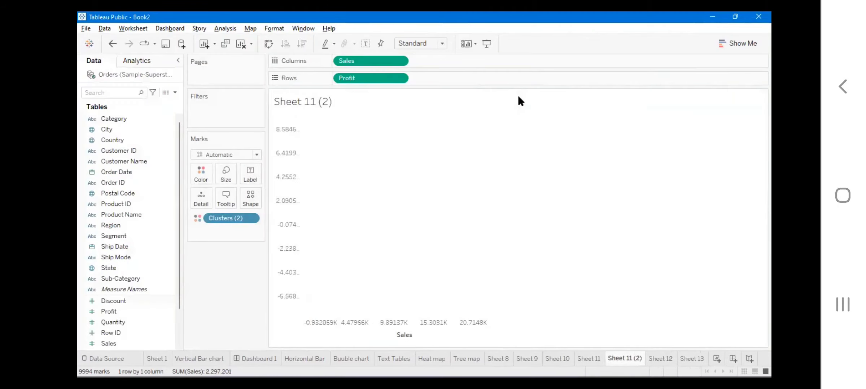
pyautogui.moveTo(233, 219); pyautogui.dragTo(227, 329)
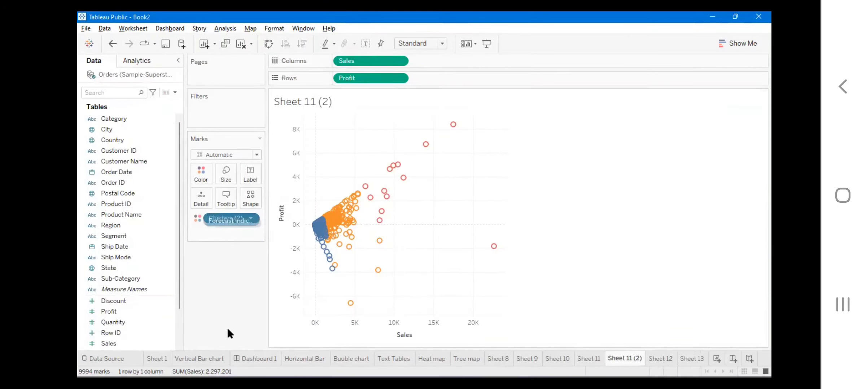
pyautogui.moveTo(230, 297); pyautogui.dragTo(230, 296)
# Add a Trend Line model to the duplicated Sales versus Profit scatter plot and examine the points around it
pyautogui.click(139, 60)
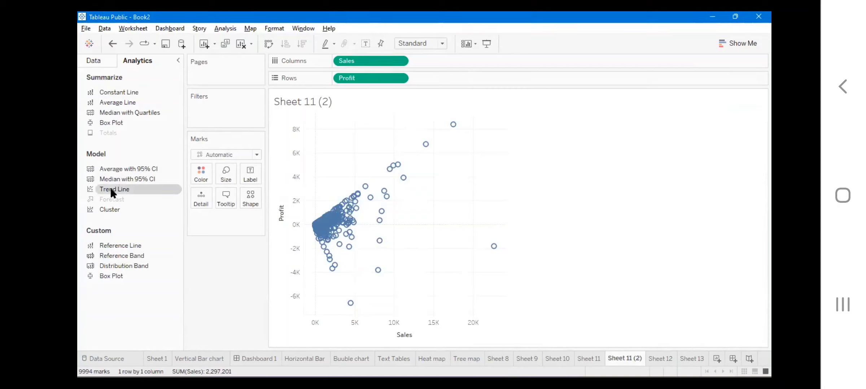
pyautogui.moveTo(109, 188)
pyautogui.mouseDown()
pyautogui.moveTo(202, 217)
pyautogui.moveTo(390, 145)
pyautogui.moveTo(497, 144)
pyautogui.moveTo(314, 139)
pyautogui.moveTo(371, 136)
pyautogui.mouseUp()
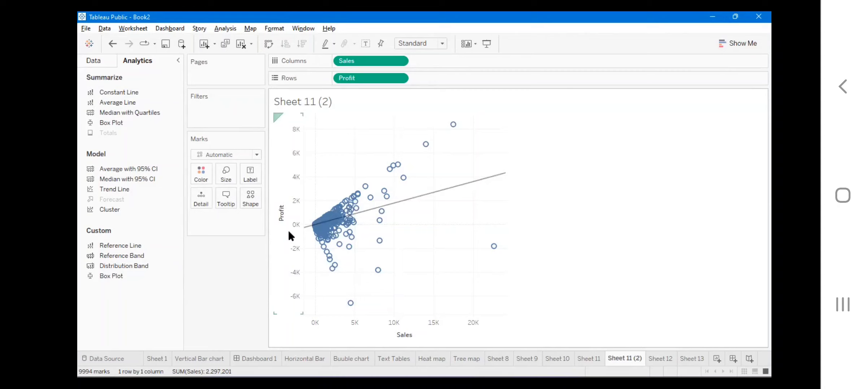
pyautogui.moveTo(302, 230)
pyautogui.moveTo(454, 125)
pyautogui.moveTo(116, 190)
pyautogui.mouseDown()
pyautogui.moveTo(473, 132)
pyautogui.moveTo(554, 136)
pyautogui.moveTo(367, 139)
pyautogui.moveTo(505, 139)
pyautogui.moveTo(383, 137)
pyautogui.moveTo(412, 138)
pyautogui.moveTo(164, 176)
pyautogui.moveTo(151, 187)
pyautogui.moveTo(123, 183)
pyautogui.mouseUp()
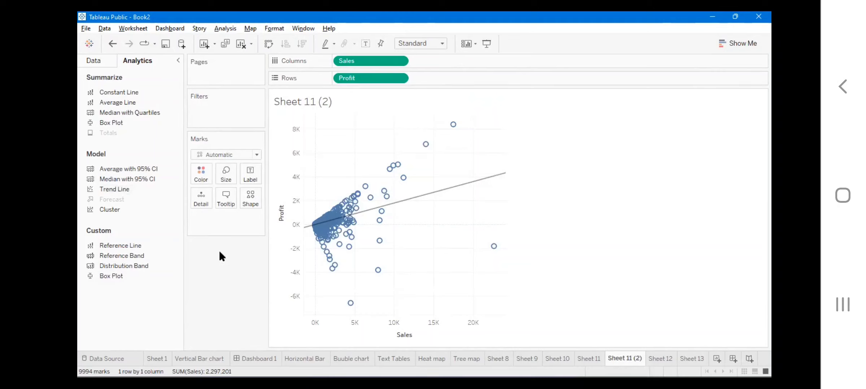
# Review the cluster, trend line and forecast sheets, and add a new worksheet after Sheet 13
pyautogui.click(588, 359)
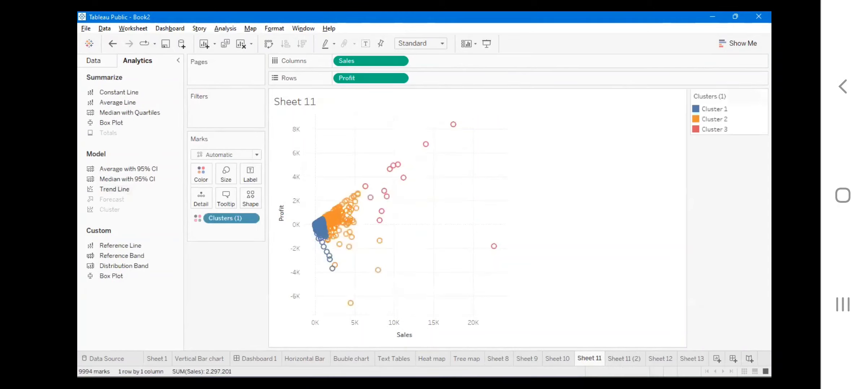
pyautogui.click(624, 359)
pyautogui.moveTo(660, 359)
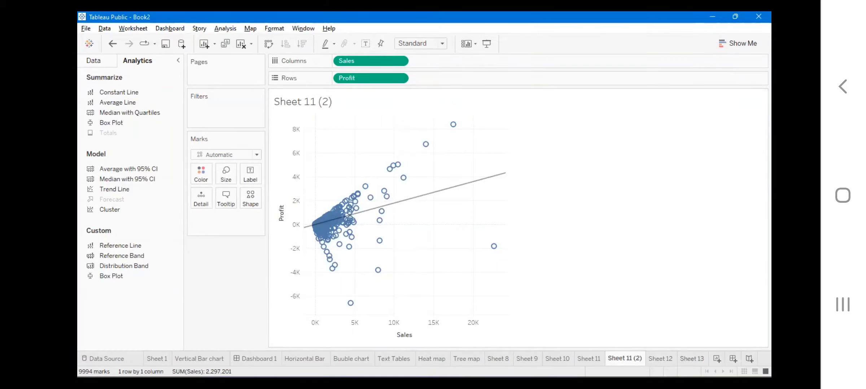
pyautogui.click(692, 359)
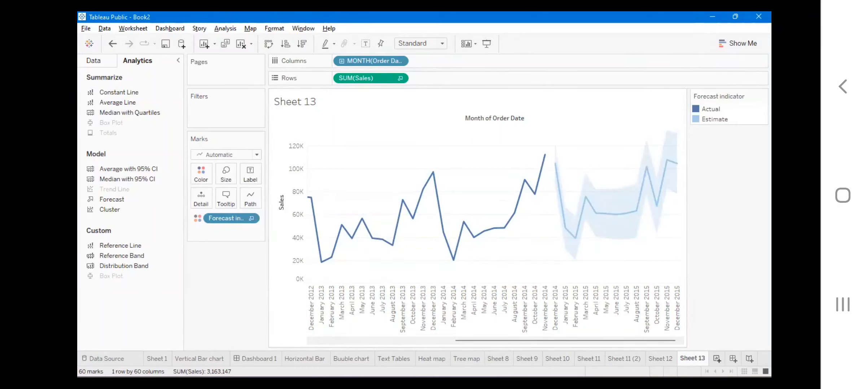
pyautogui.hotkey('ctrl', 'm')
pyautogui.click(110, 142)
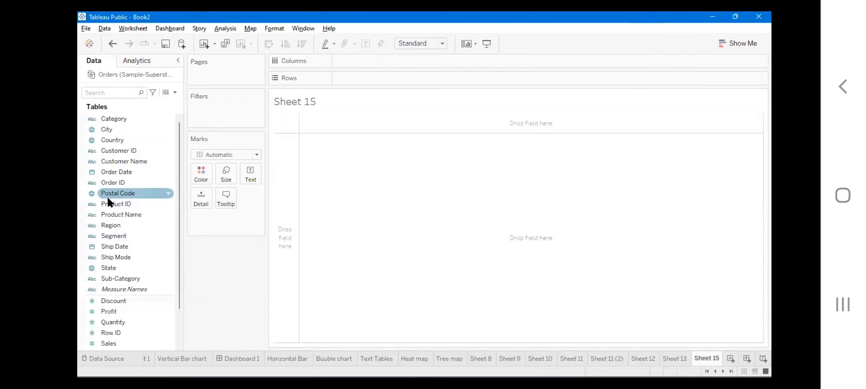
pyautogui.hotkey('alt', 'Tab')
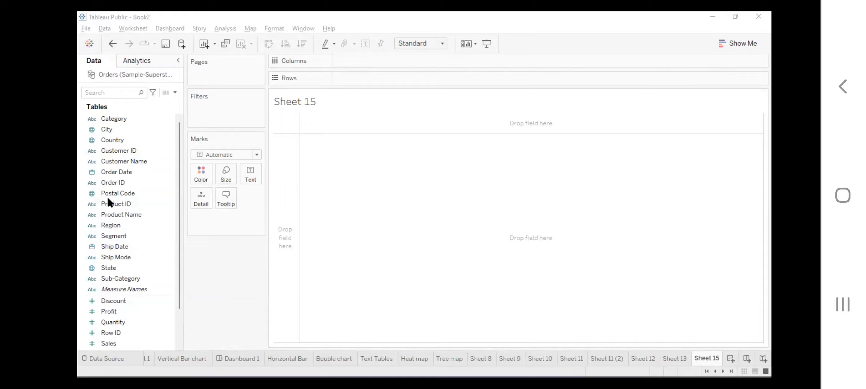
pyautogui.click(164, 285)
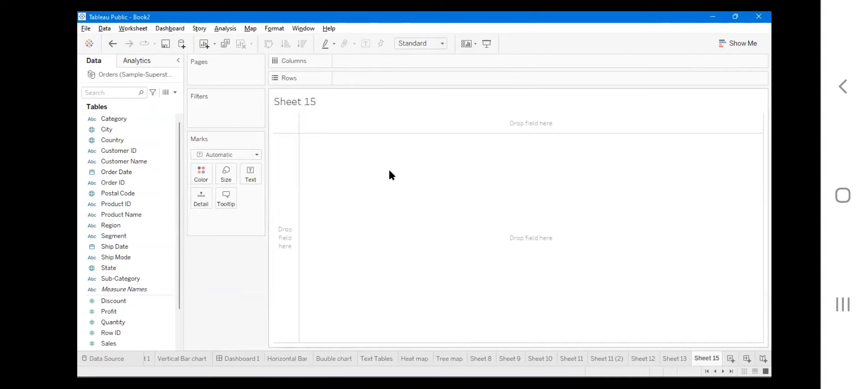
# Check the field requirements for maps and build a chart on Sheet 15 with State in columns and Sales in rows
pyautogui.click(740, 47)
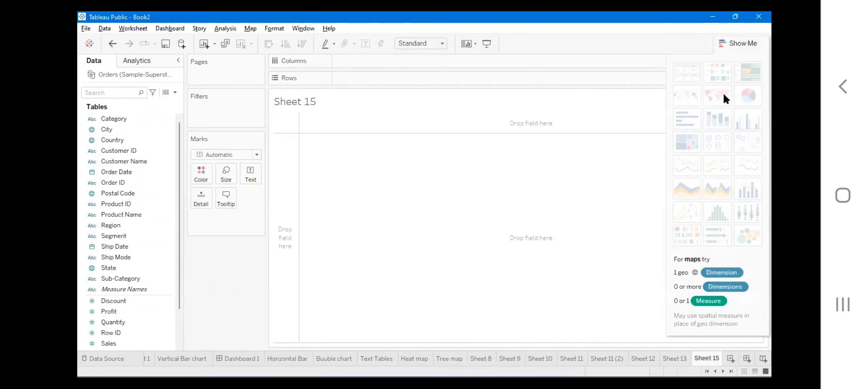
pyautogui.click(736, 46)
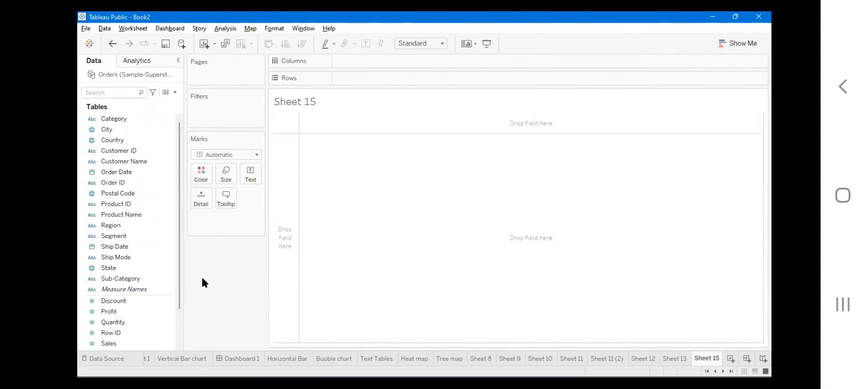
pyautogui.click(115, 301)
pyautogui.click(108, 289)
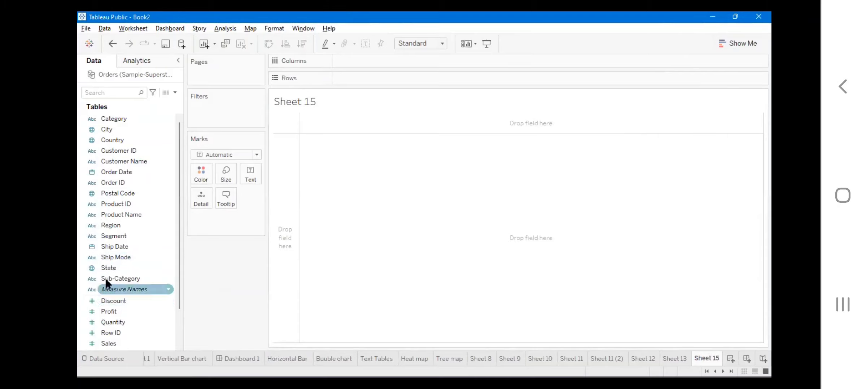
pyautogui.click(103, 268)
pyautogui.moveTo(109, 267); pyautogui.dragTo(393, 62)
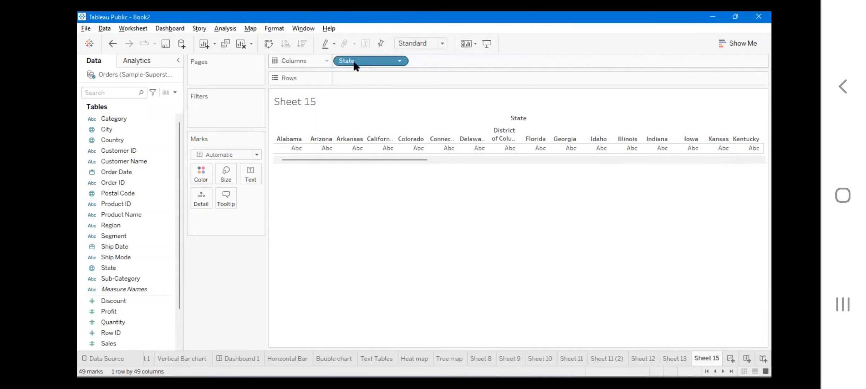
pyautogui.click(113, 344)
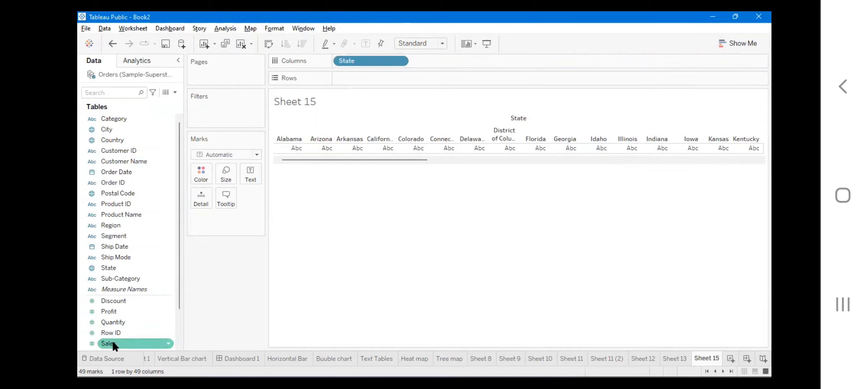
pyautogui.moveTo(113, 344); pyautogui.dragTo(355, 77)
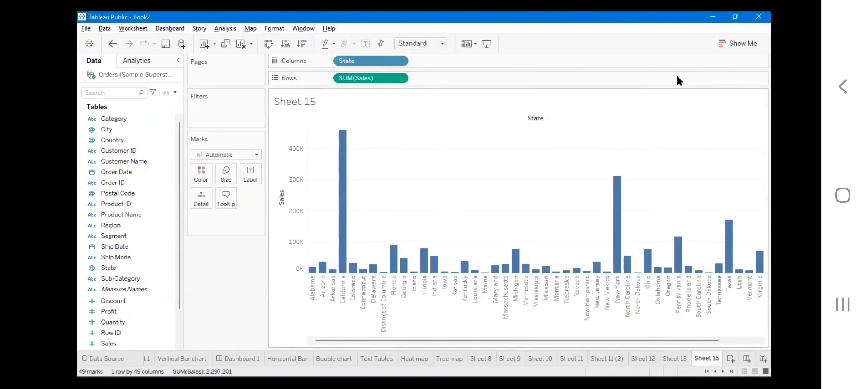
# Convert the Sales by State bar chart to a symbol map
pyautogui.click(734, 43)
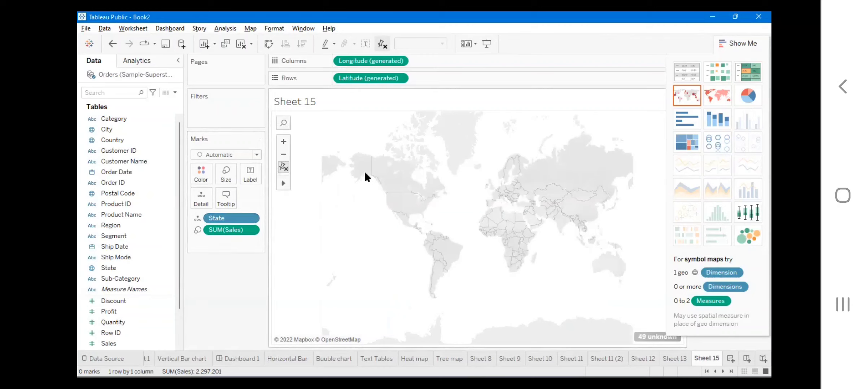
pyautogui.click(733, 41)
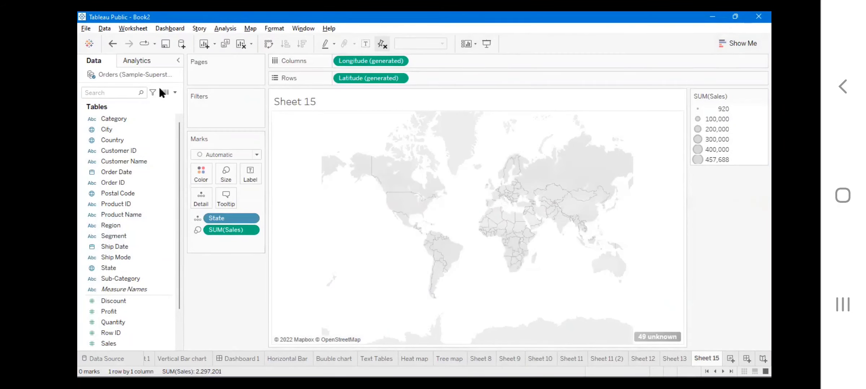
# Examine the Orders source data, reading across its columns to the State values
pyautogui.click(166, 92)
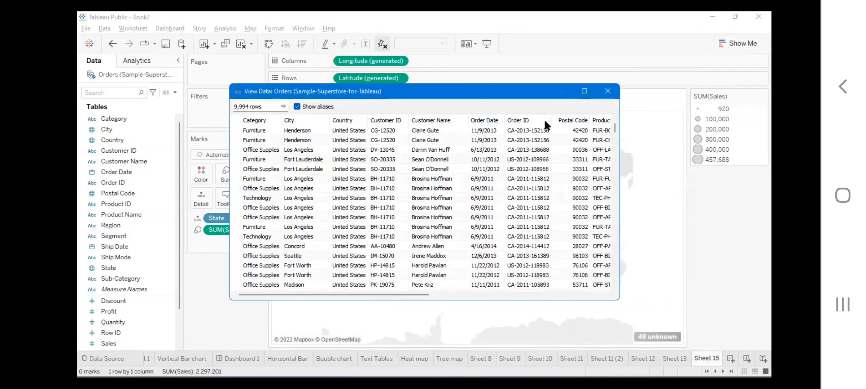
pyautogui.moveTo(436, 294); pyautogui.dragTo(468, 295)
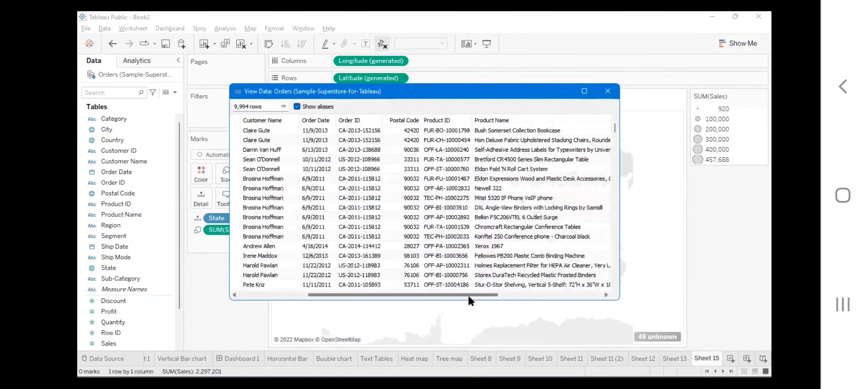
pyautogui.hscroll(10, 468, 297)
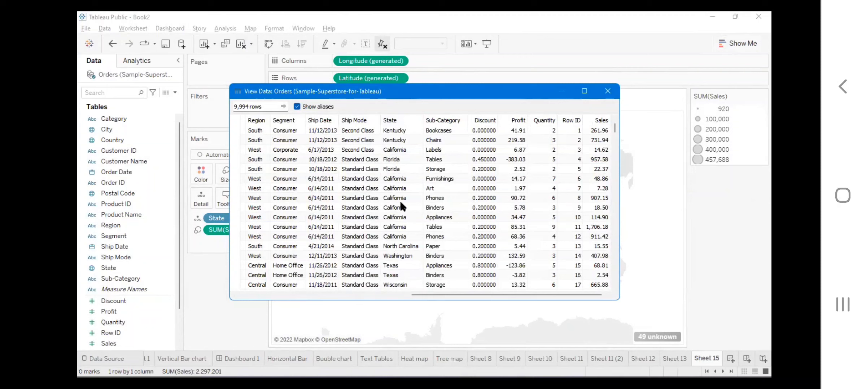
pyautogui.click(607, 91)
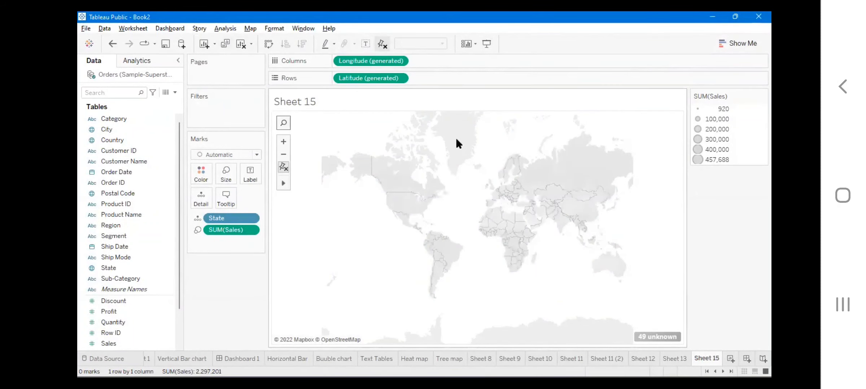
# Edit the map's locations so the country is fixed to United States and the State values match
pyautogui.click(253, 30)
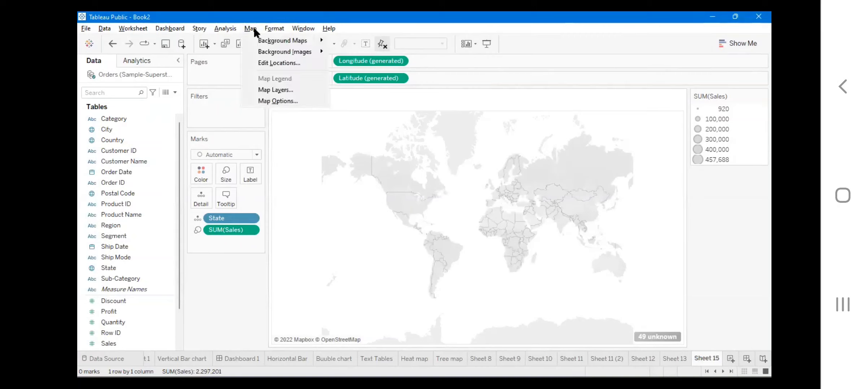
pyautogui.click(267, 64)
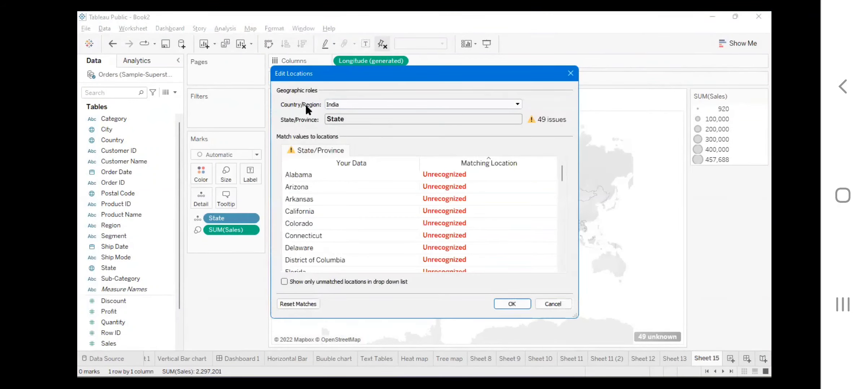
pyautogui.click(341, 103)
pyautogui.click(410, 136)
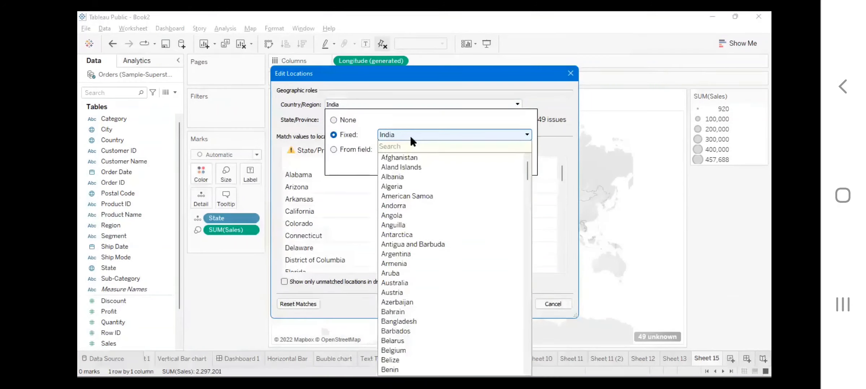
pyautogui.write('unite')
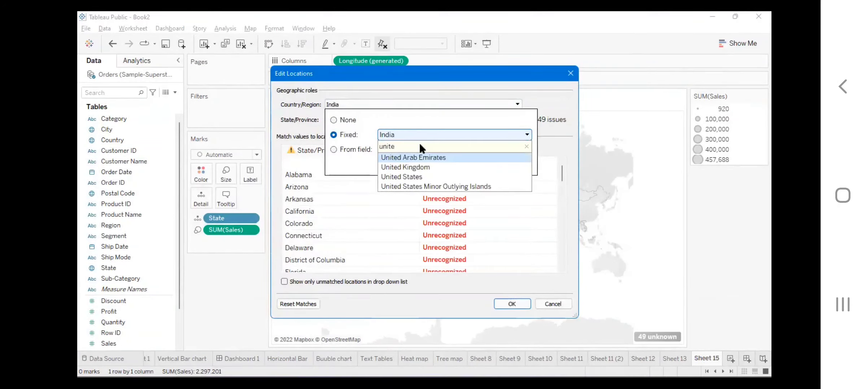
pyautogui.click(453, 177)
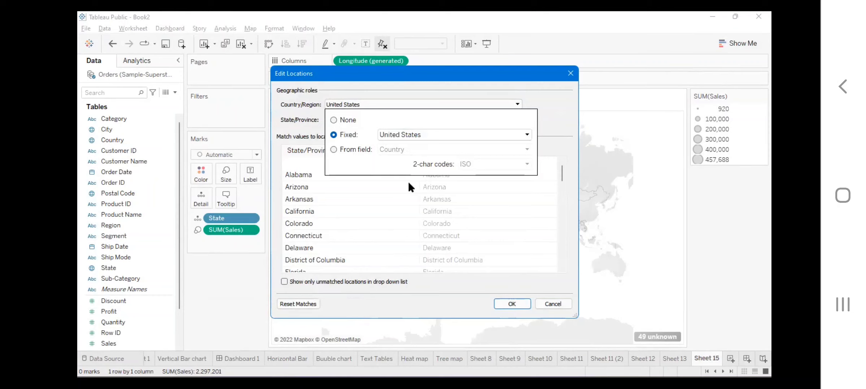
pyautogui.press('Return')
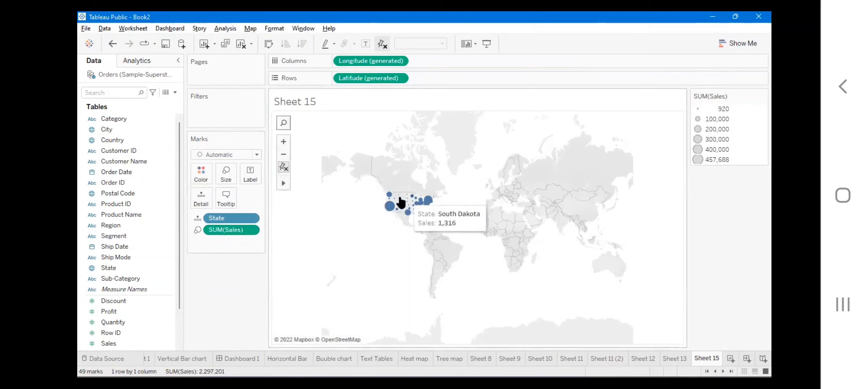
# Examine the symbol map of the United States up close, inspecting the sales of individual states such as California
pyautogui.moveTo(383, 209)
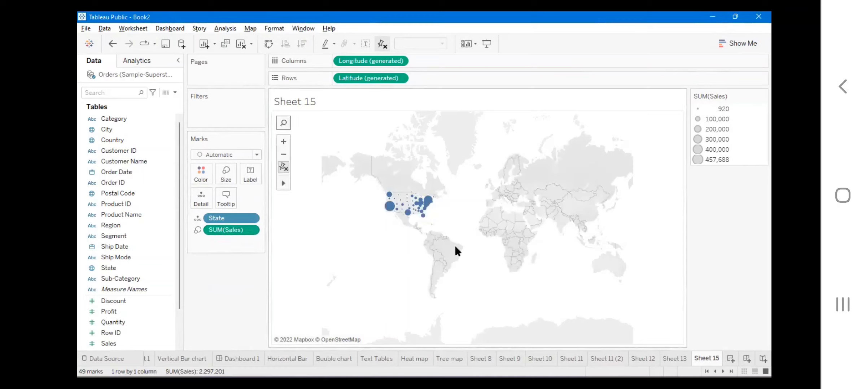
pyautogui.click(283, 142)
pyautogui.click(284, 142)
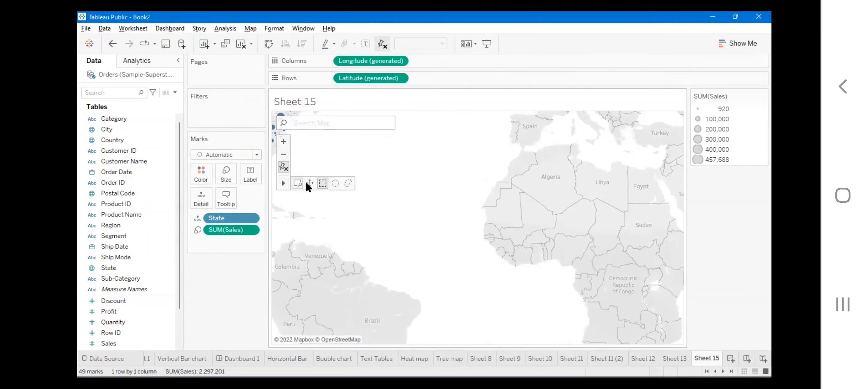
pyautogui.click(307, 182)
pyautogui.moveTo(373, 169); pyautogui.dragTo(470, 224)
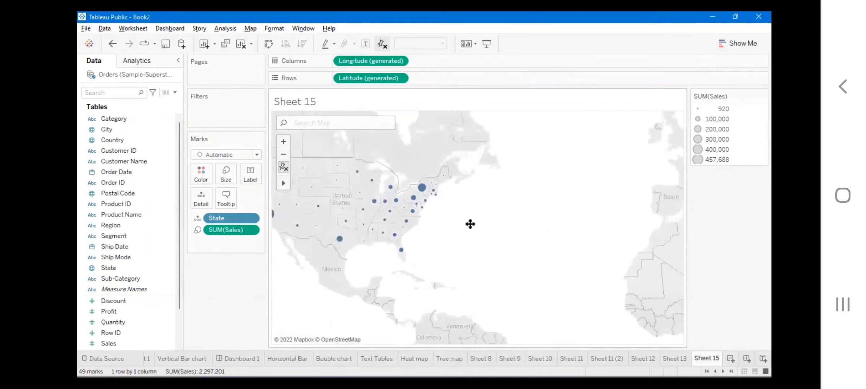
pyautogui.click(283, 141)
pyautogui.moveTo(511, 161); pyautogui.dragTo(581, 121)
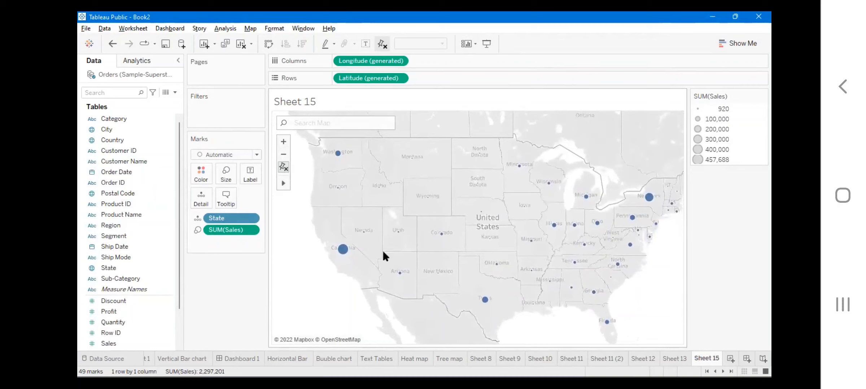
pyautogui.moveTo(344, 252)
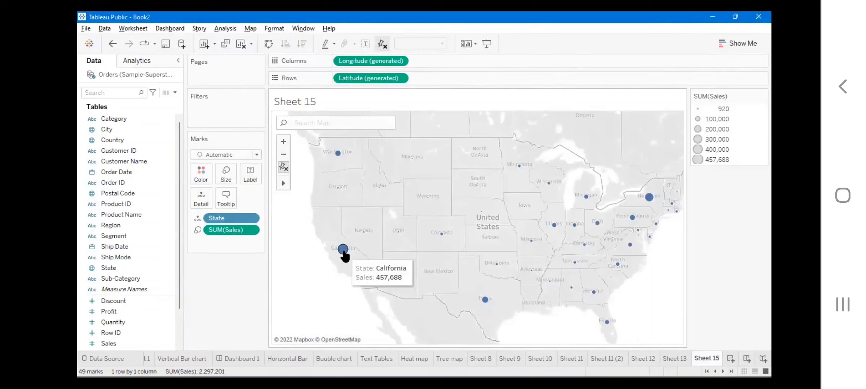
pyautogui.moveTo(364, 235)
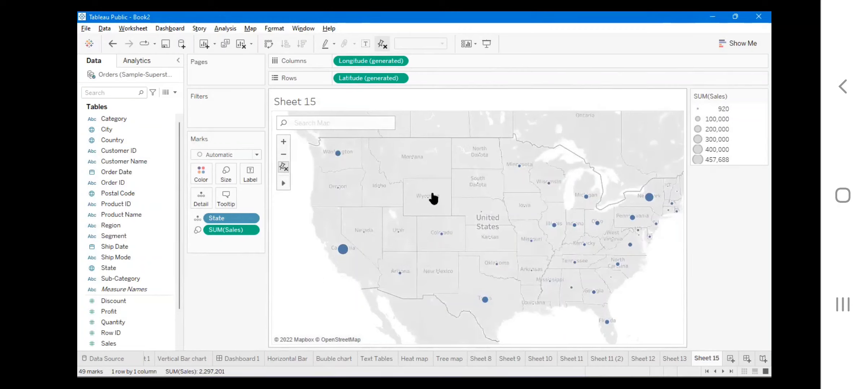
pyautogui.moveTo(466, 181)
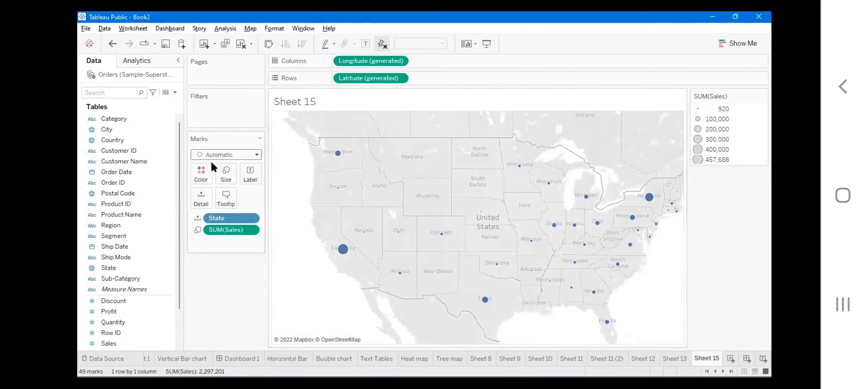
# Enlarge the circle marks on the symbol map so the differences in sales stand out
pyautogui.click(229, 172)
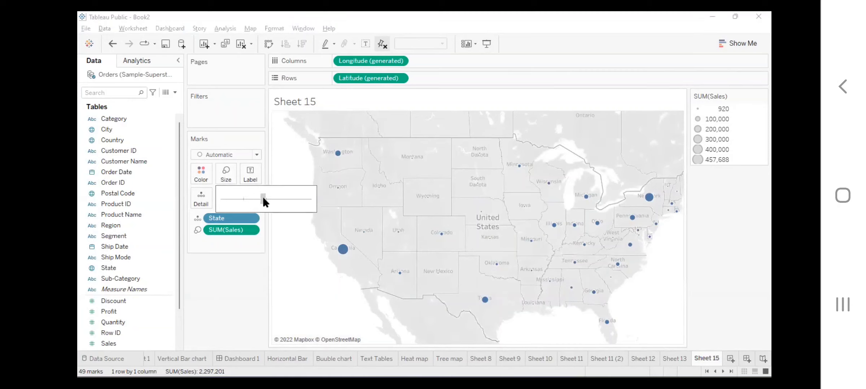
pyautogui.moveTo(266, 197); pyautogui.dragTo(266, 199)
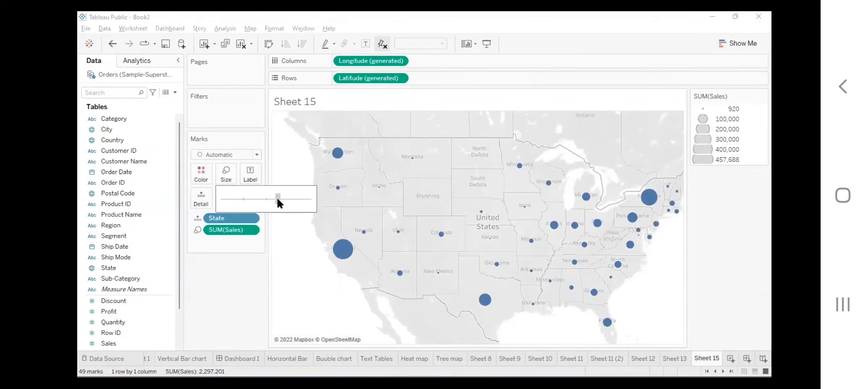
pyautogui.moveTo(299, 199); pyautogui.dragTo(278, 194)
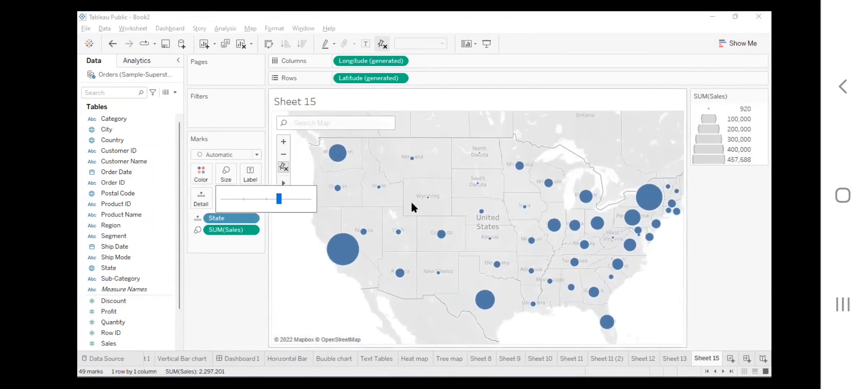
pyautogui.click(213, 243)
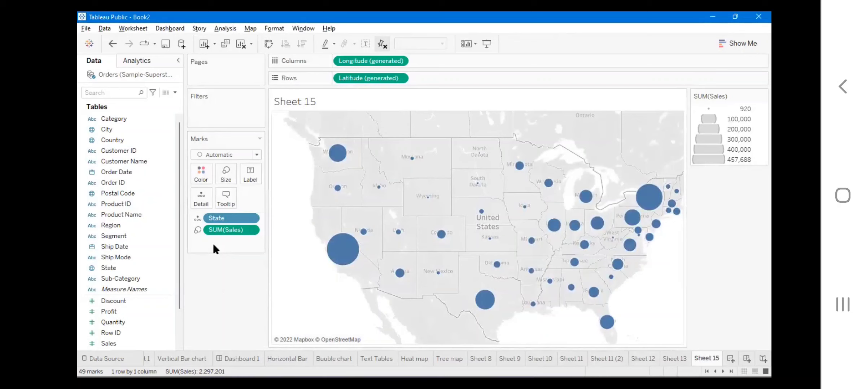
# Color the map's circles by Sales using the Sunrise-Sunset Diverging palette
pyautogui.scroll(-2, 113, 278)
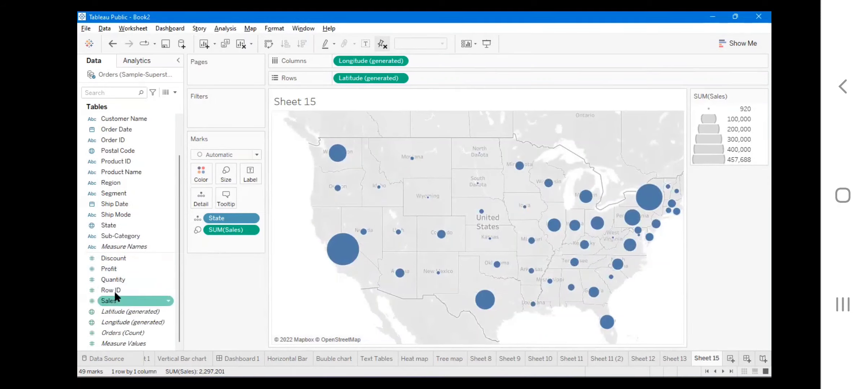
pyautogui.click(107, 302)
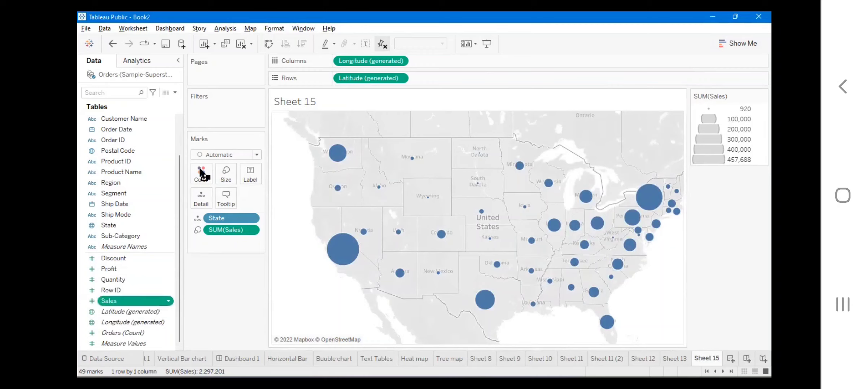
pyautogui.moveTo(201, 174); pyautogui.dragTo(199, 169)
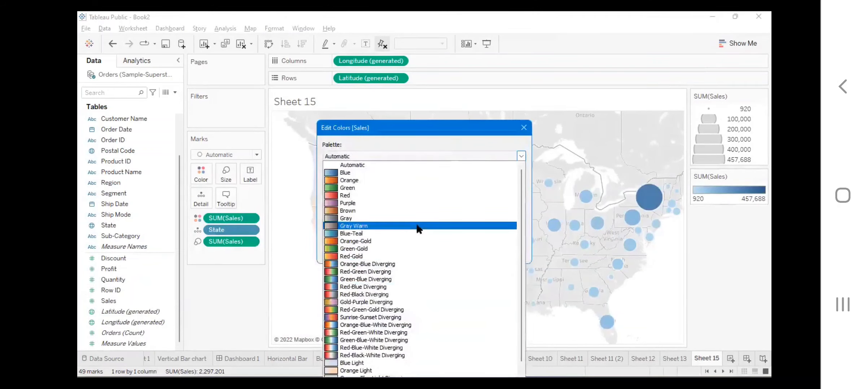
pyautogui.click(410, 318)
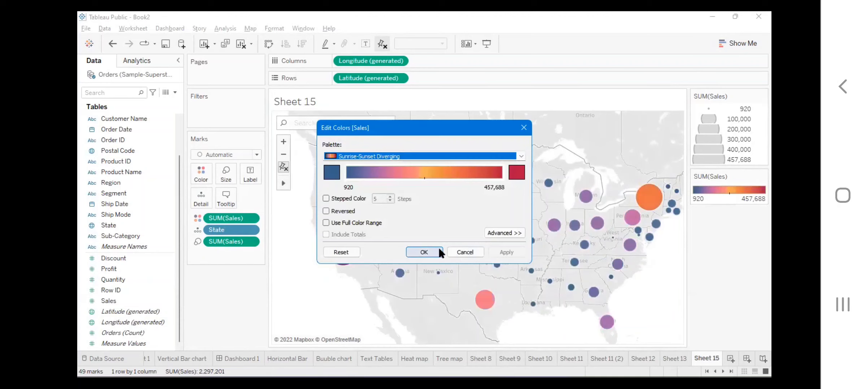
pyautogui.click(436, 253)
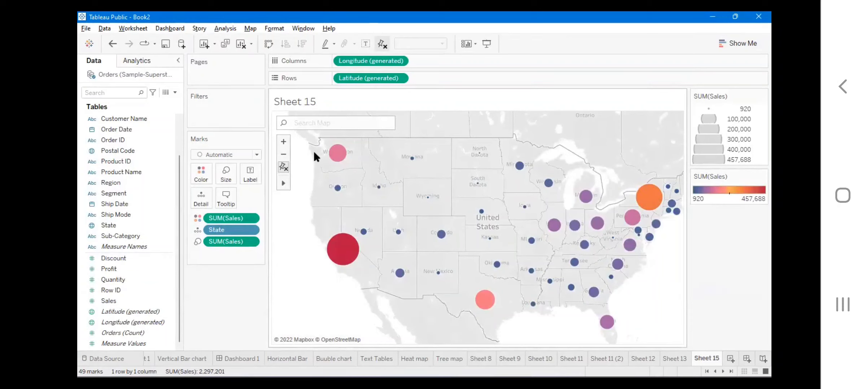
# Inspect Washington's sales on the symbol map and look through the available mark types
pyautogui.scroll(1, 338, 314)
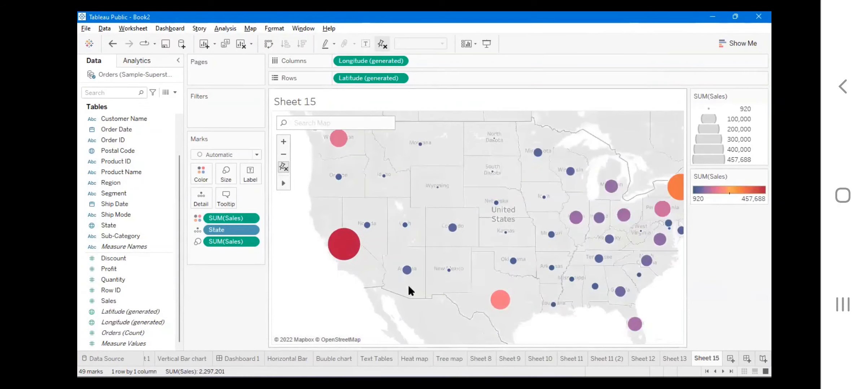
pyautogui.moveTo(335, 144)
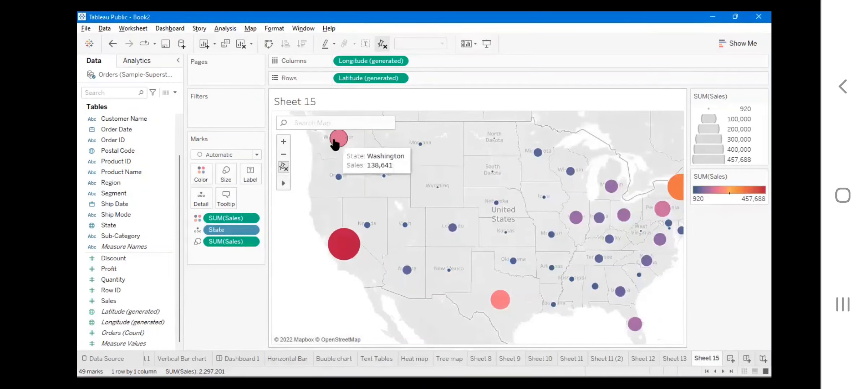
pyautogui.click(256, 157)
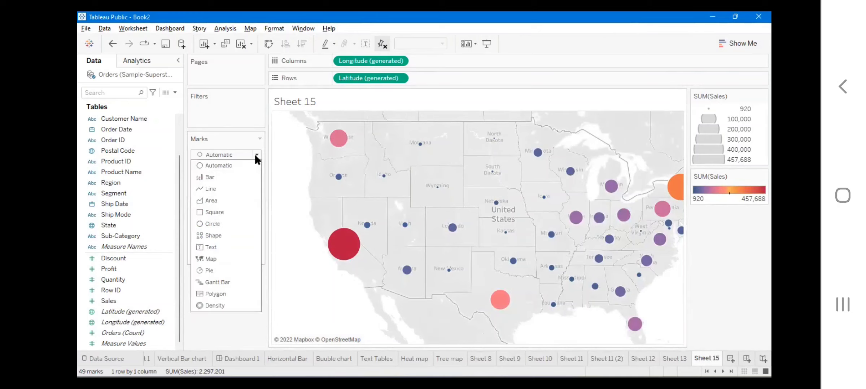
pyautogui.click(255, 155)
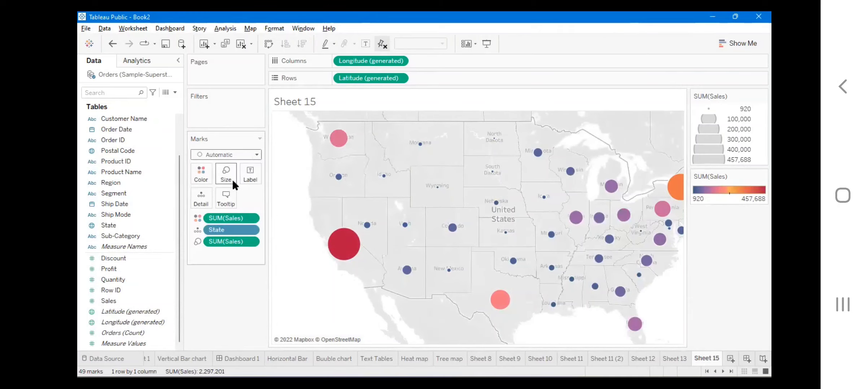
pyautogui.click(231, 174)
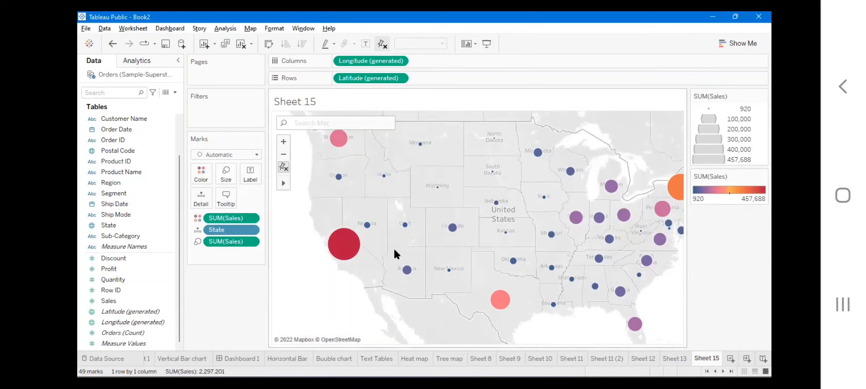
pyautogui.scroll(1, 395, 249)
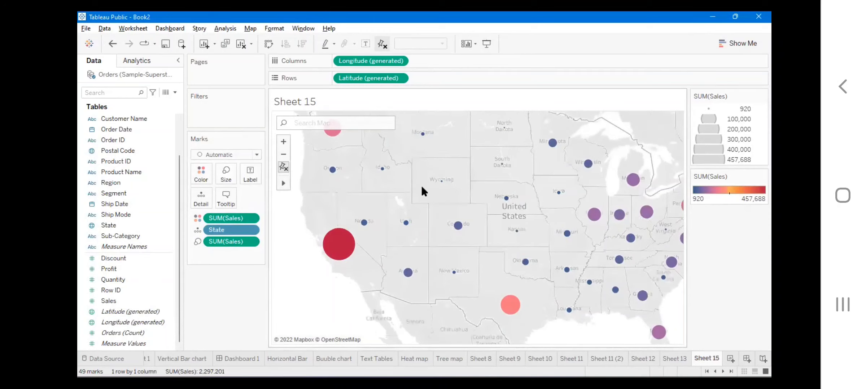
# Convert the symbol map of Sales by State to a filled map
pyautogui.click(734, 42)
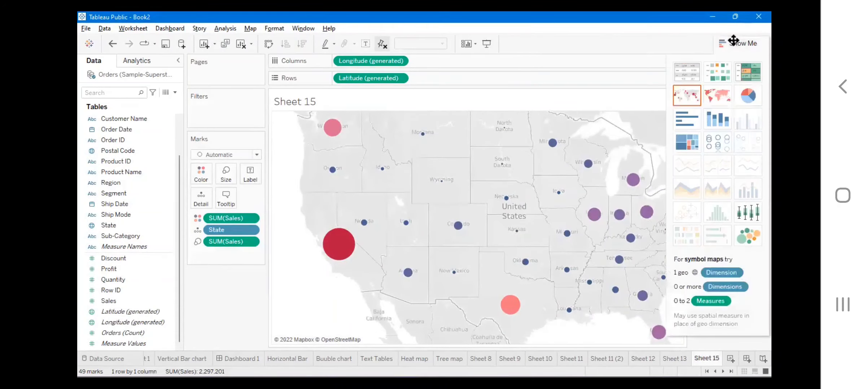
pyautogui.click(723, 79)
pyautogui.click(737, 46)
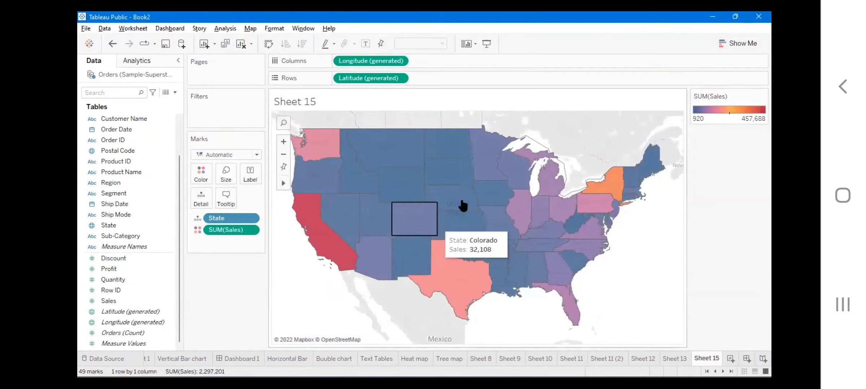
pyautogui.click(738, 43)
pyautogui.click(738, 44)
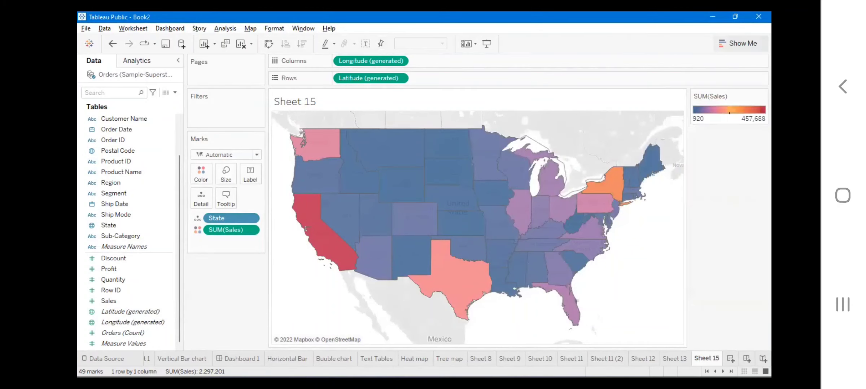
# Change the filled map's Sales color palette to Orange
pyautogui.moveTo(330, 179)
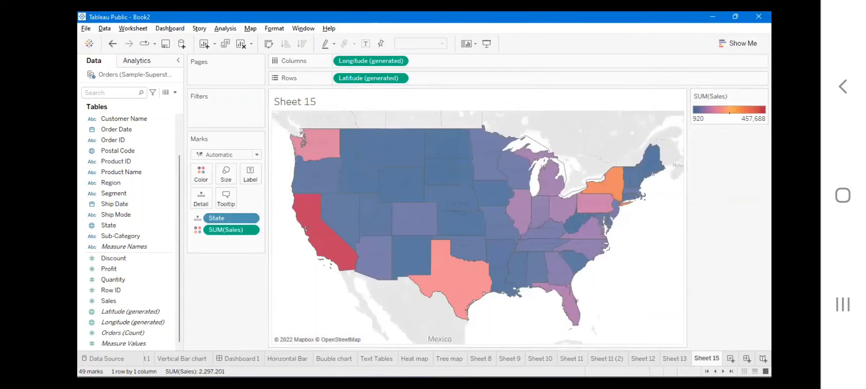
pyautogui.doubleClick(728, 110)
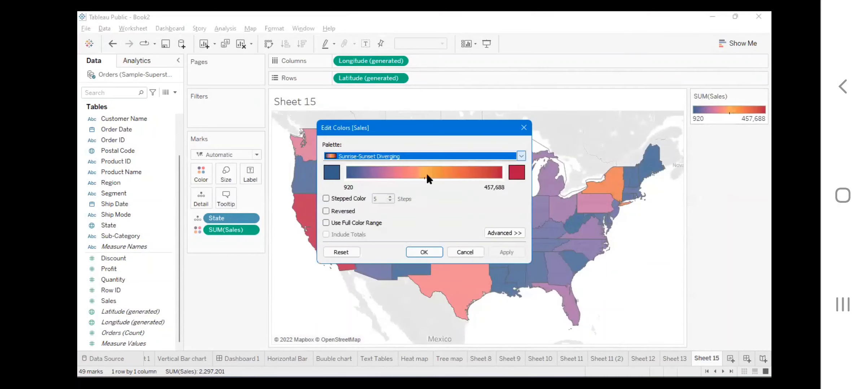
pyautogui.click(429, 156)
pyautogui.click(416, 181)
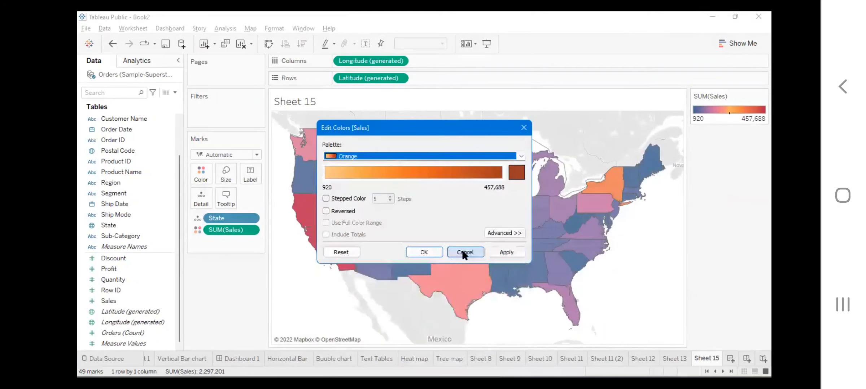
pyautogui.click(507, 252)
pyautogui.click(430, 252)
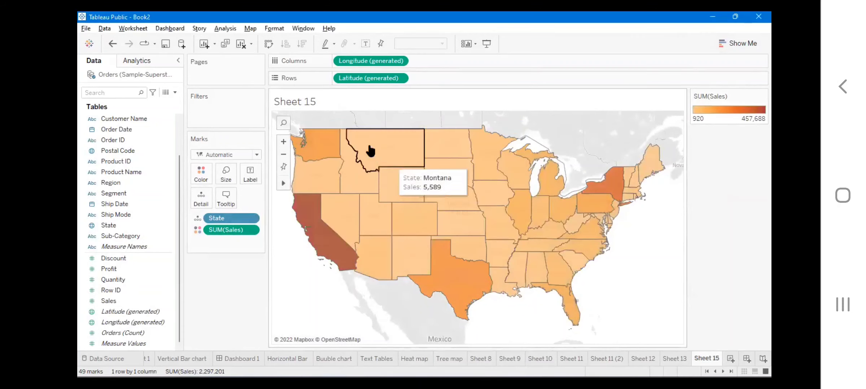
# Label each state on the filled map with its Sales value and State name
pyautogui.moveTo(312, 186)
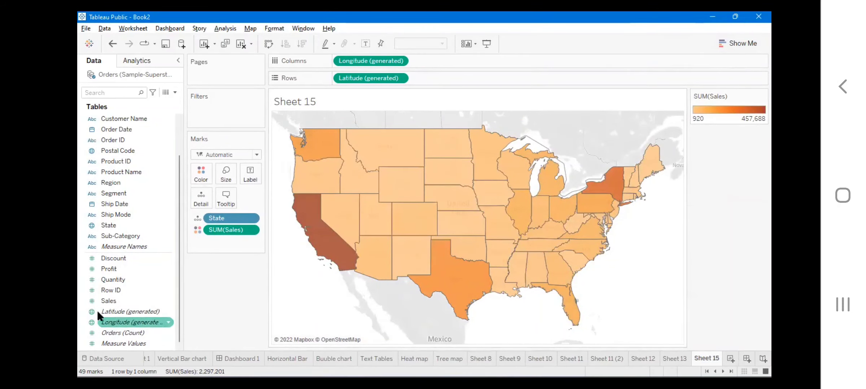
pyautogui.moveTo(110, 301); pyautogui.dragTo(244, 169)
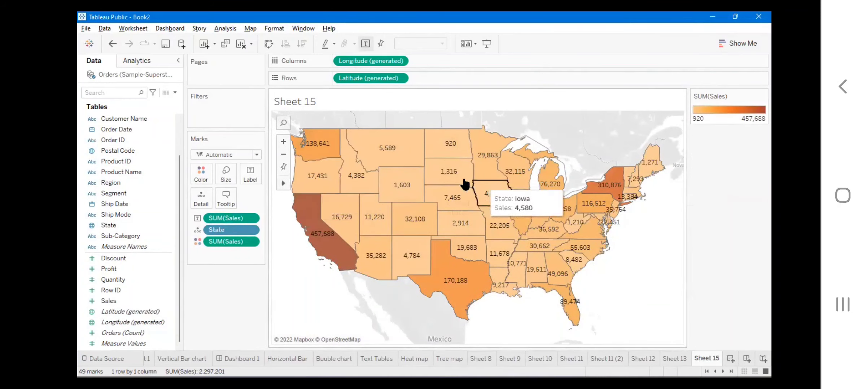
pyautogui.click(100, 273)
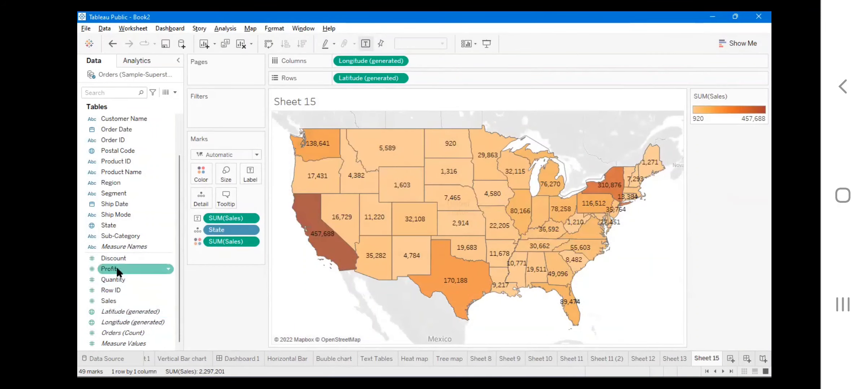
pyautogui.scroll(2, 134, 197)
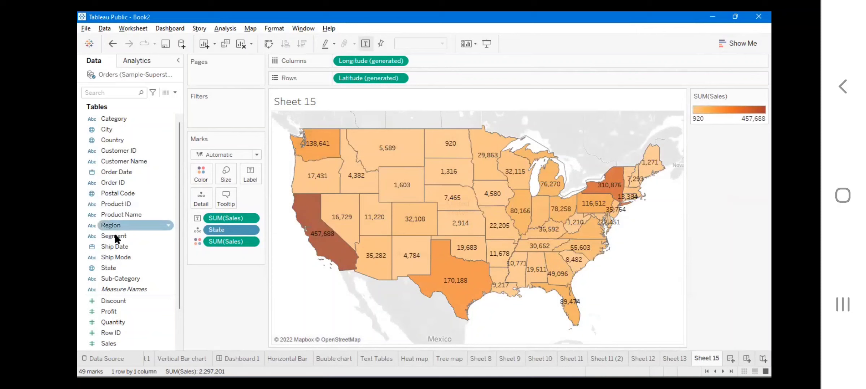
pyautogui.click(120, 262)
pyautogui.moveTo(120, 258); pyautogui.dragTo(253, 176)
pyautogui.moveTo(366, 180)
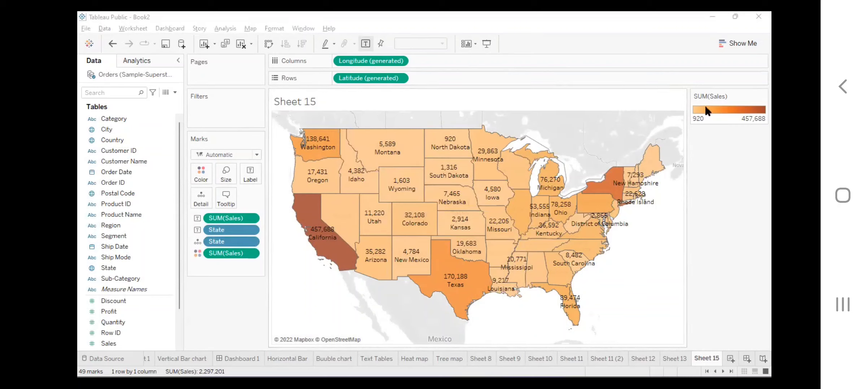
# Look at the symbol map and filled map options among the suggested chart types
pyautogui.click(729, 43)
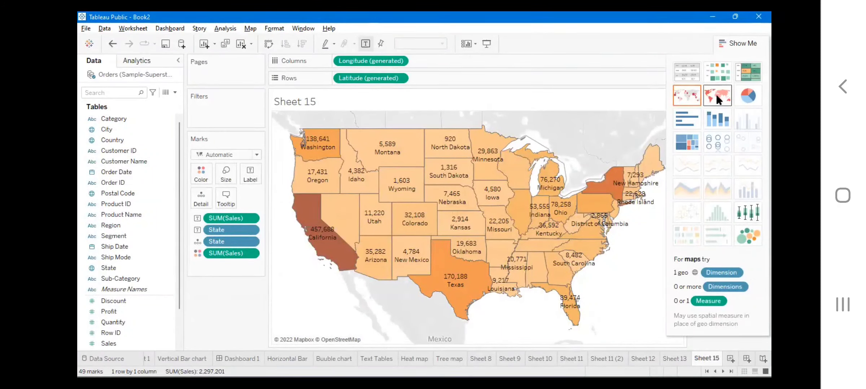
pyautogui.click(733, 40)
pyautogui.moveTo(320, 231)
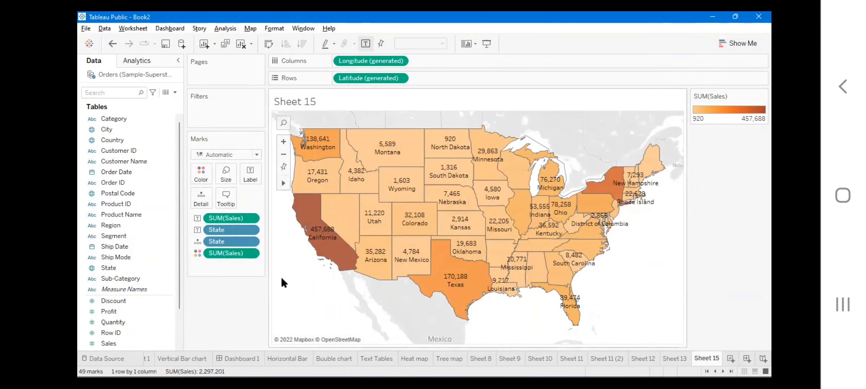
pyautogui.click(719, 43)
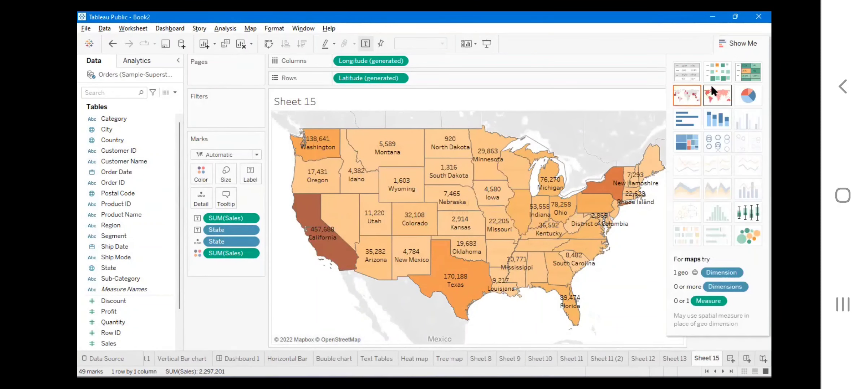
pyautogui.click(739, 42)
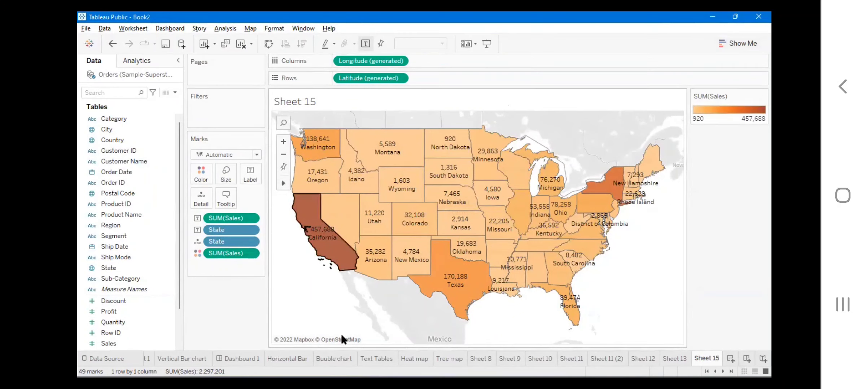
# View how the State values are matched to United States locations in Edit Locations
pyautogui.click(250, 29)
pyautogui.click(261, 64)
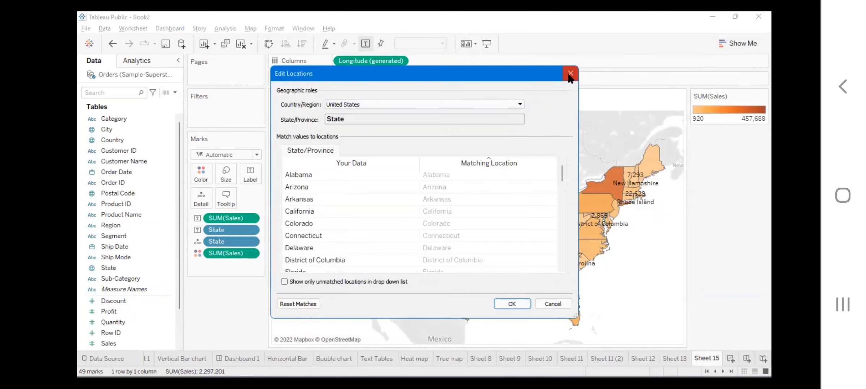
pyautogui.click(569, 74)
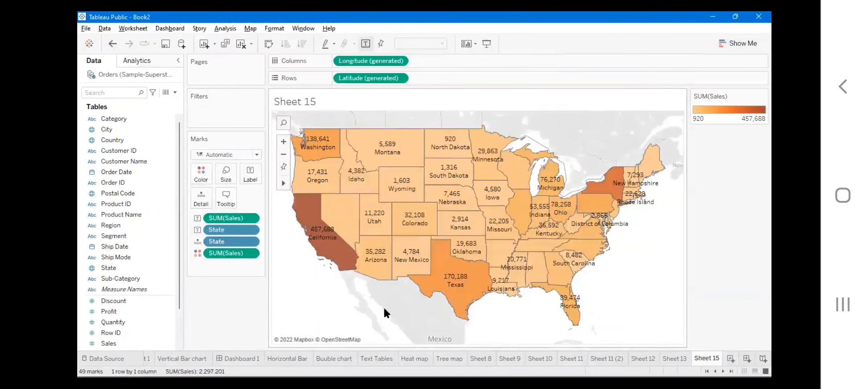
# In the Book1 workbook's Symbol Map sheet, label the states with their State name and Sales
pyautogui.moveTo(369, 167)
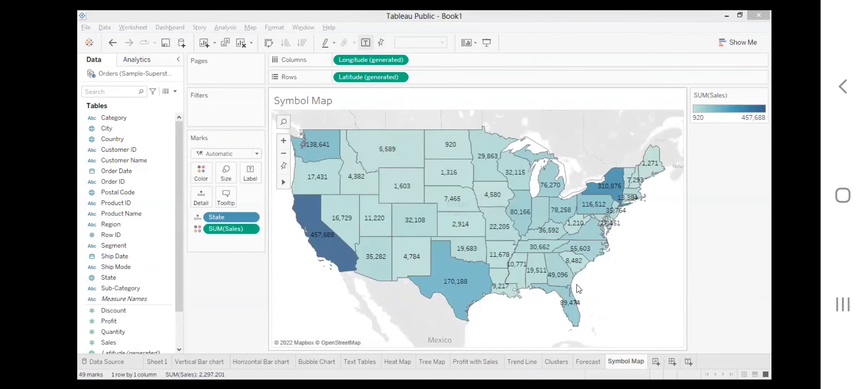
pyautogui.moveTo(541, 246)
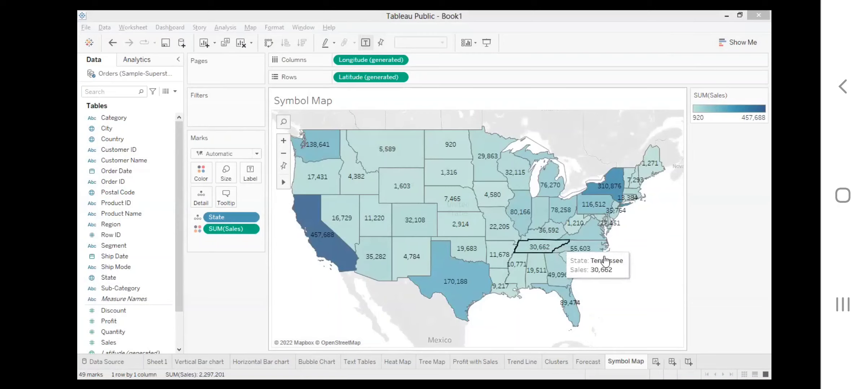
pyautogui.moveTo(436, 186)
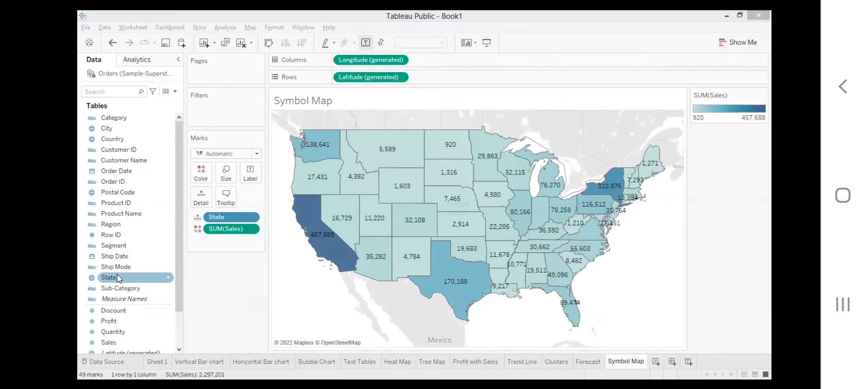
pyautogui.moveTo(117, 275); pyautogui.dragTo(252, 174)
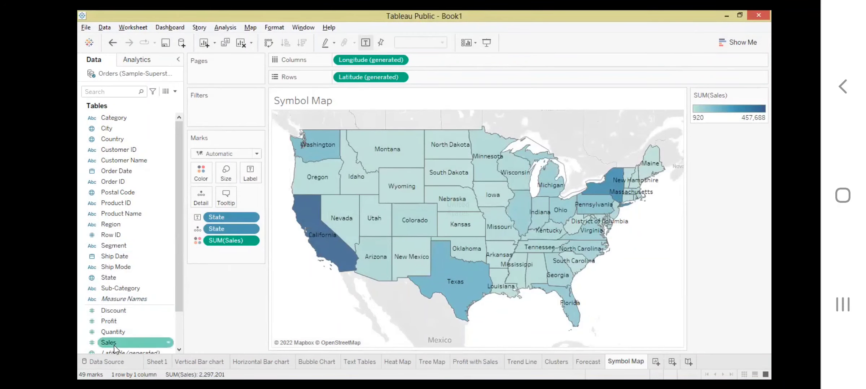
pyautogui.moveTo(114, 349); pyautogui.dragTo(256, 181)
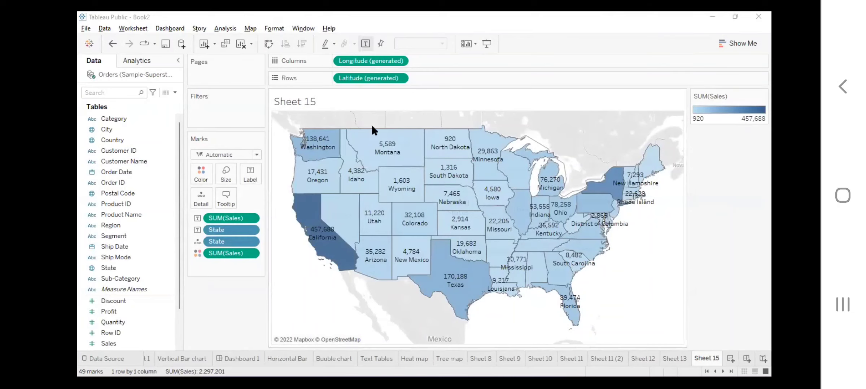
# Create a new worksheet in Book2 and place Customer Name on Columns with all members added
pyautogui.hotkey('ctrl', 'm')
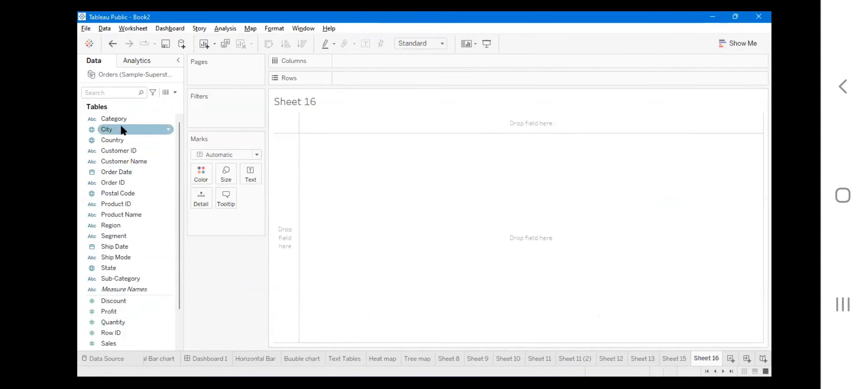
pyautogui.moveTo(139, 162); pyautogui.dragTo(383, 58)
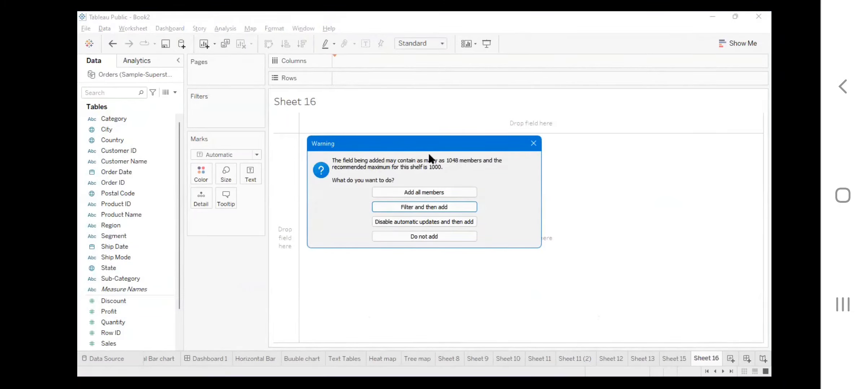
pyautogui.click(430, 190)
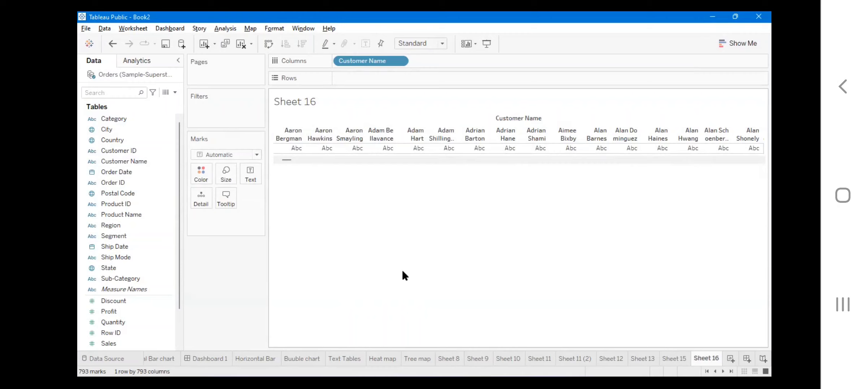
# Add Sales to Rows to chart total sales per customer
pyautogui.scroll(-2, 128, 295)
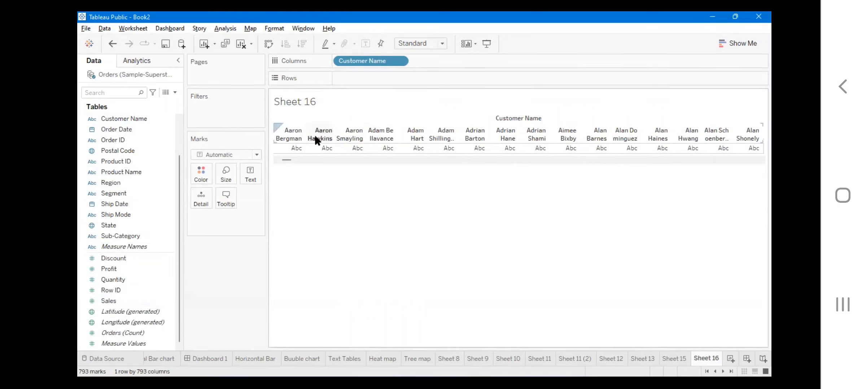
pyautogui.click(136, 301)
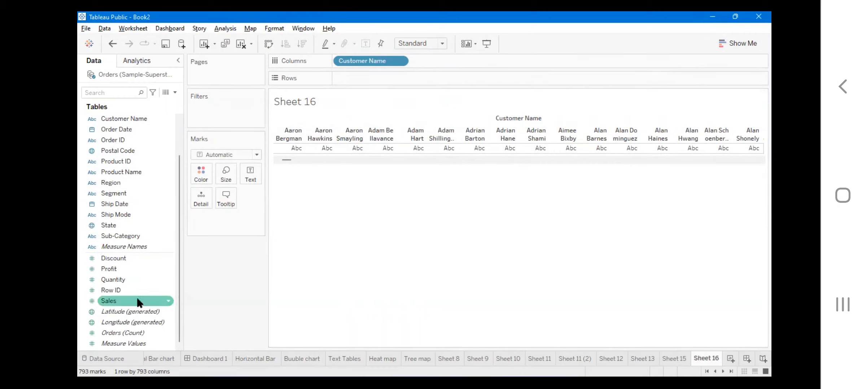
pyautogui.click(109, 301)
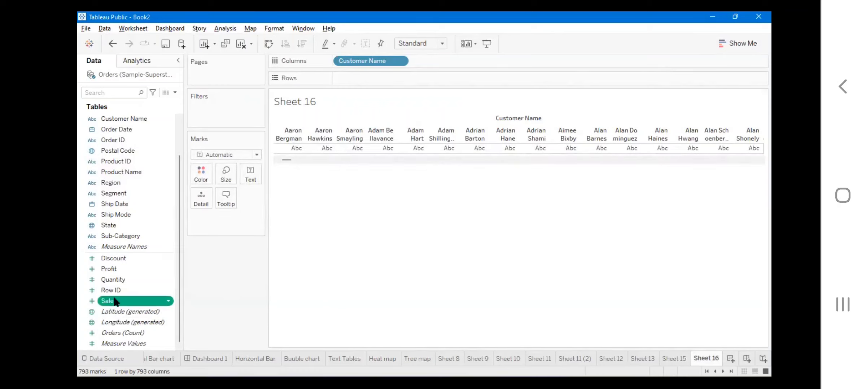
pyautogui.moveTo(376, 78); pyautogui.dragTo(377, 82)
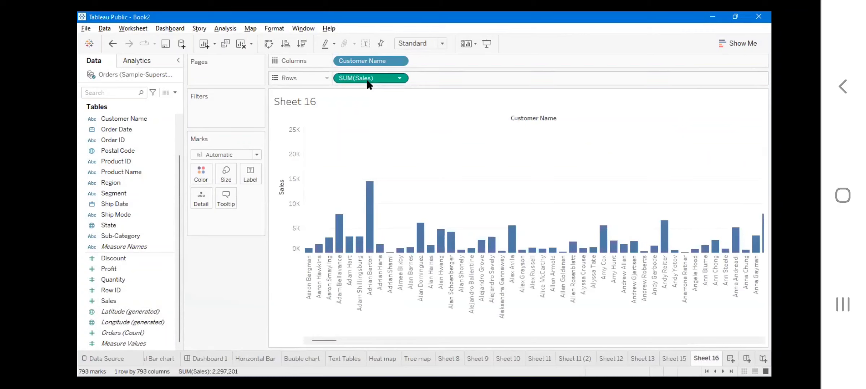
# Swap rows and columns for horizontal bars and sort the customers by Sales in descending order
pyautogui.click(272, 42)
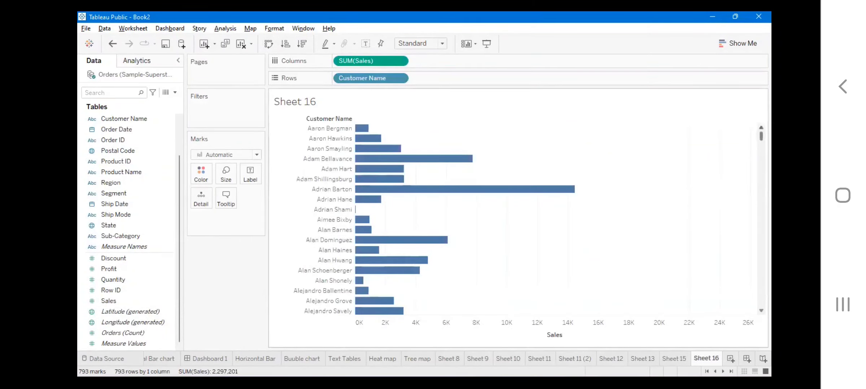
pyautogui.moveTo(760, 136)
pyautogui.mouseDown()
pyautogui.moveTo(760, 288)
pyautogui.moveTo(753, 127)
pyautogui.mouseUp()
pyautogui.click(303, 44)
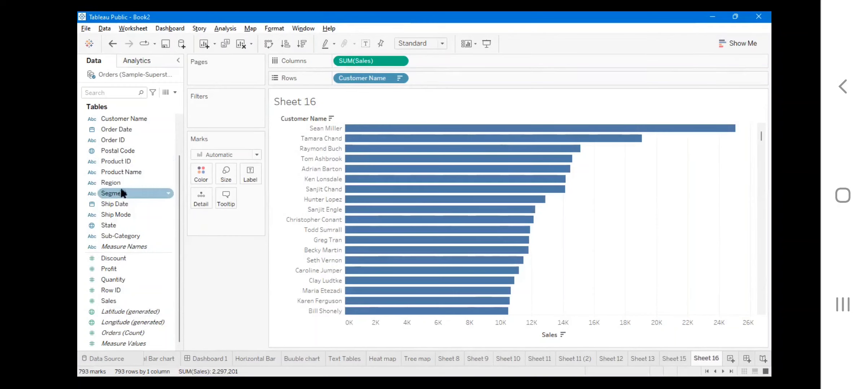
# Start a filter on Customer Name and look through its General and Wildcard settings
pyautogui.scroll(2, 115, 188)
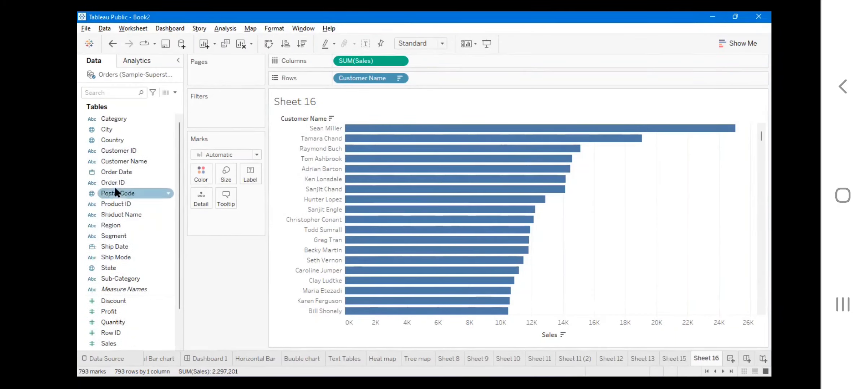
pyautogui.click(120, 162)
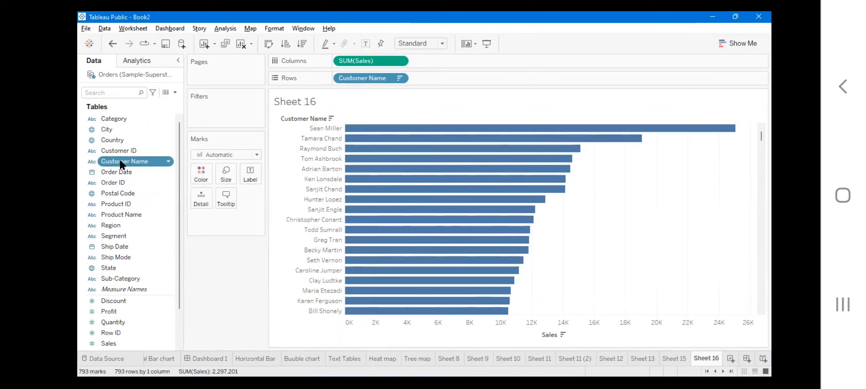
pyautogui.moveTo(120, 164); pyautogui.dragTo(152, 139)
pyautogui.moveTo(219, 102); pyautogui.dragTo(159, 117)
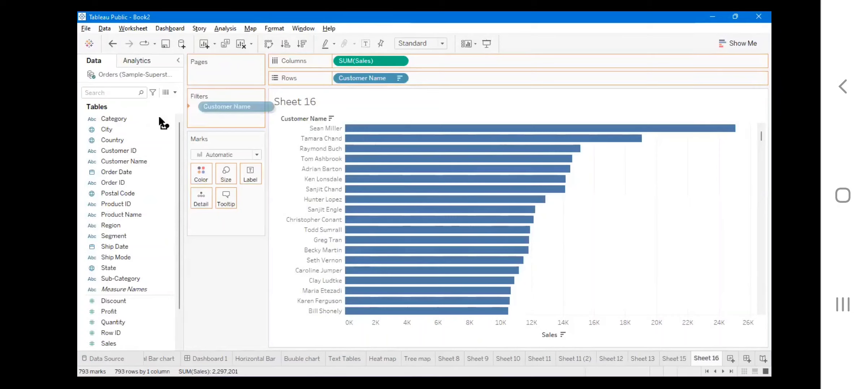
pyautogui.moveTo(212, 106); pyautogui.dragTo(211, 107)
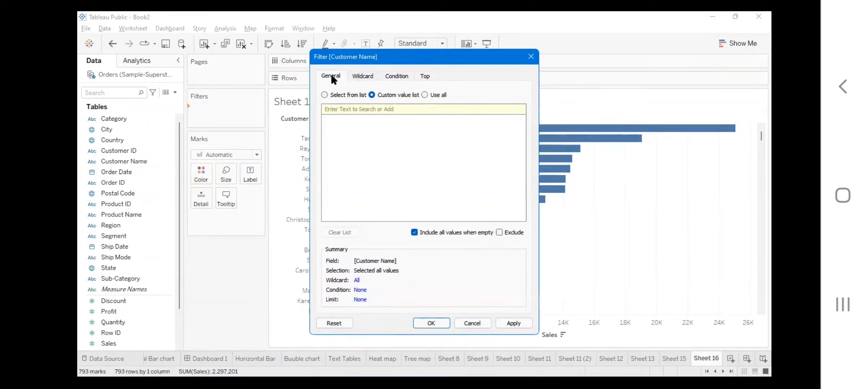
pyautogui.click(358, 76)
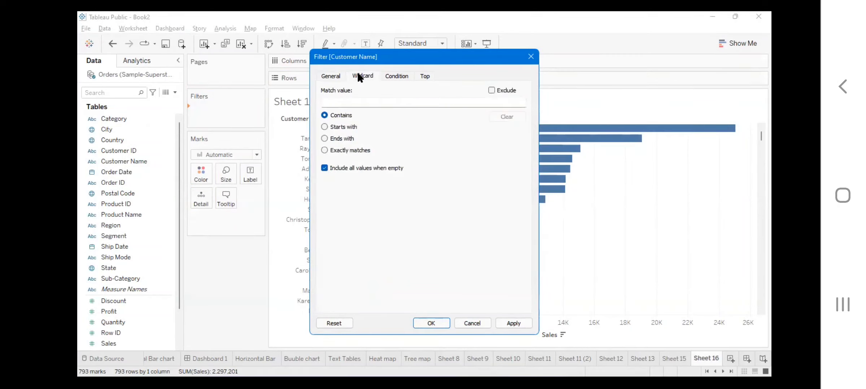
pyautogui.click(327, 76)
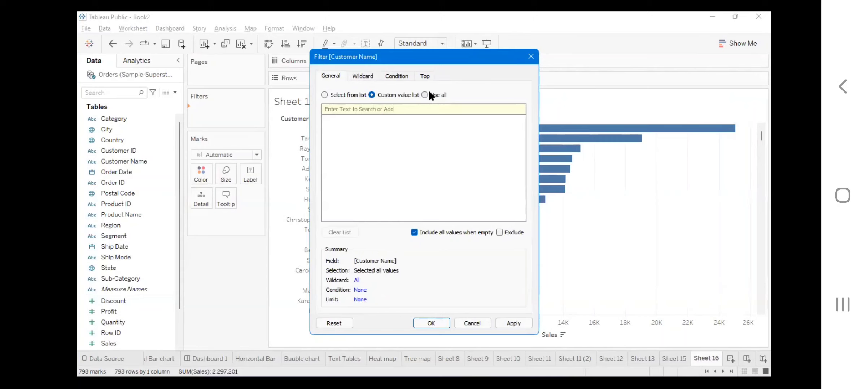
# Clear a customer in the filter's value list and switch the selection to a custom value list
pyautogui.click(330, 93)
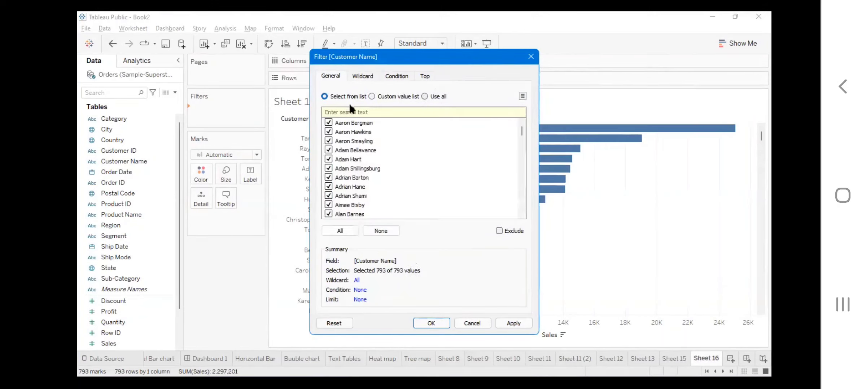
pyautogui.scroll(-13, 338, 173)
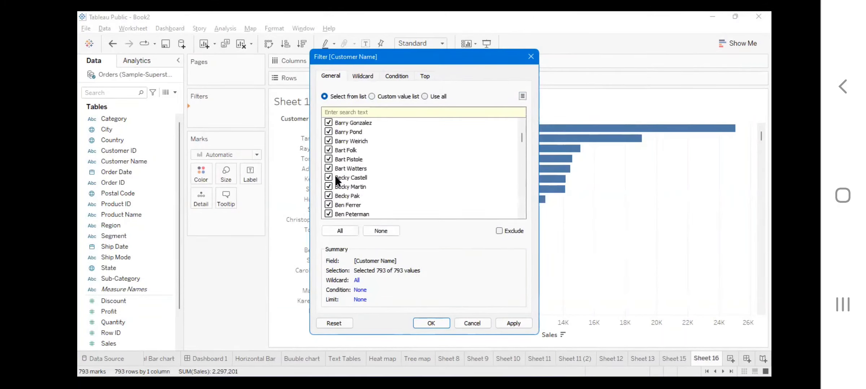
pyautogui.scroll(4, 335, 175)
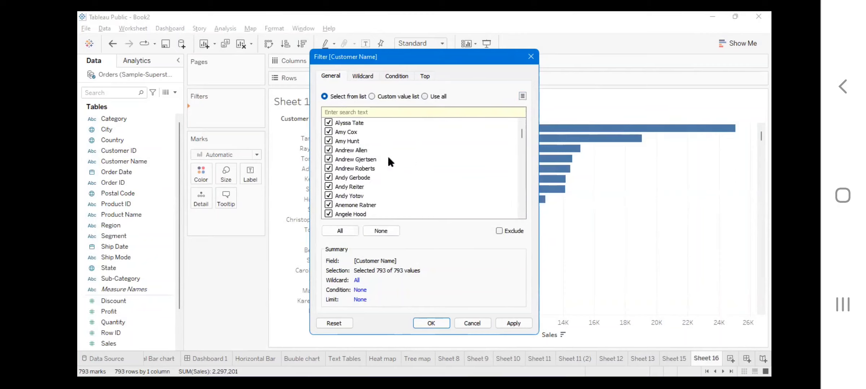
pyautogui.click(329, 159)
pyautogui.click(371, 97)
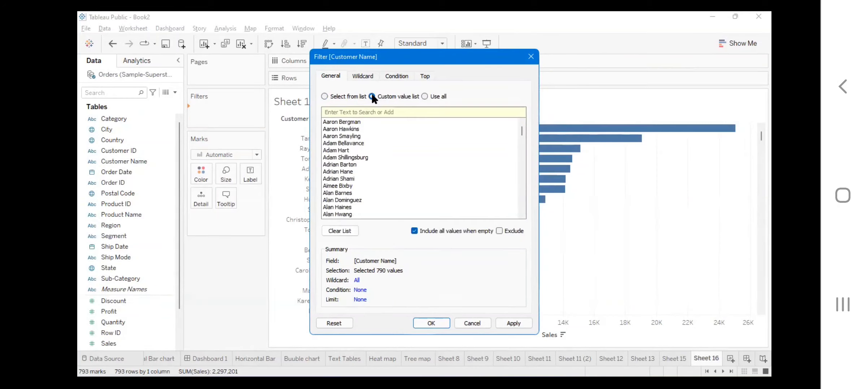
# Apply the Customer Name filter with the Use all option and show its filter control beside the chart
pyautogui.click(424, 96)
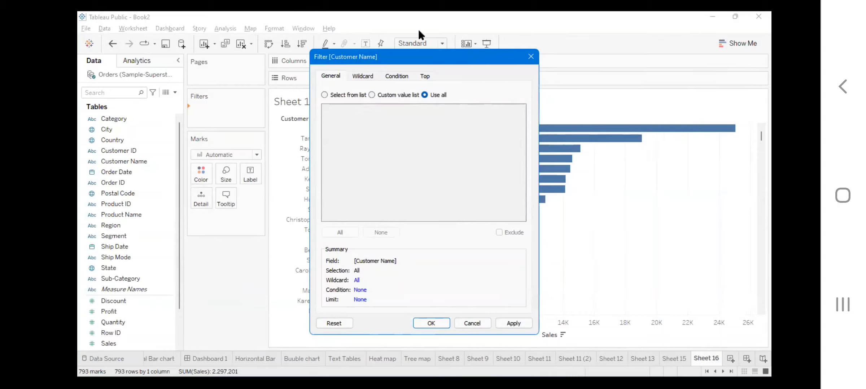
pyautogui.click(513, 324)
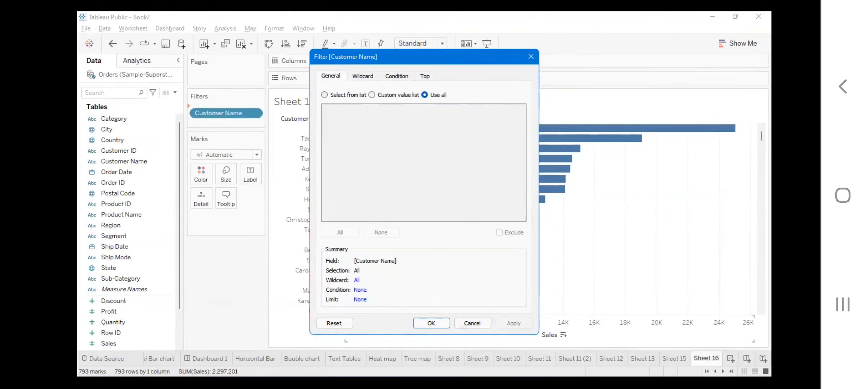
pyautogui.click(428, 323)
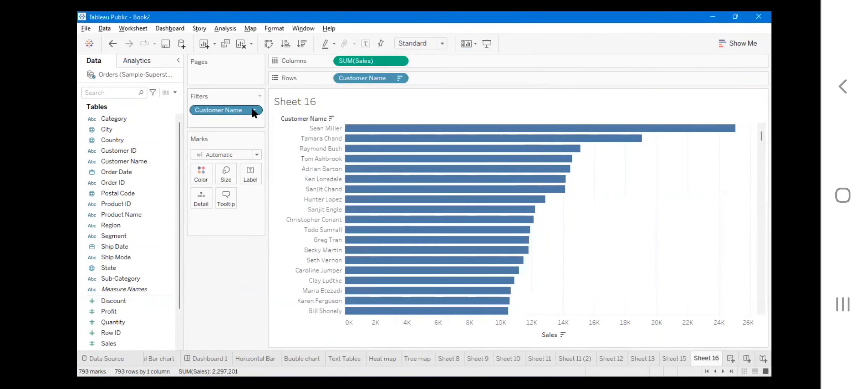
pyautogui.click(254, 110)
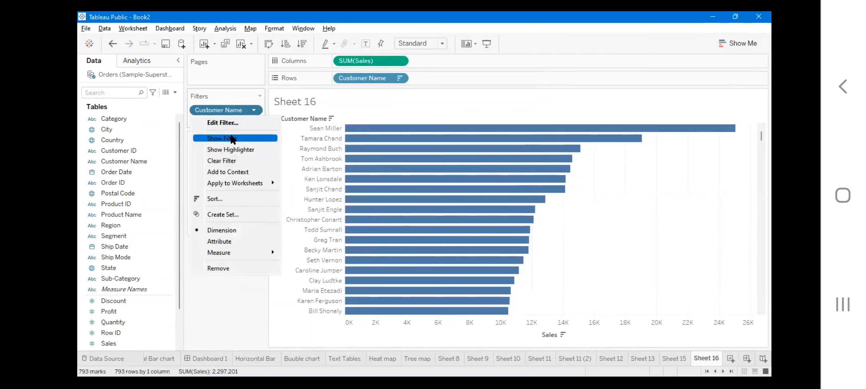
pyautogui.click(233, 142)
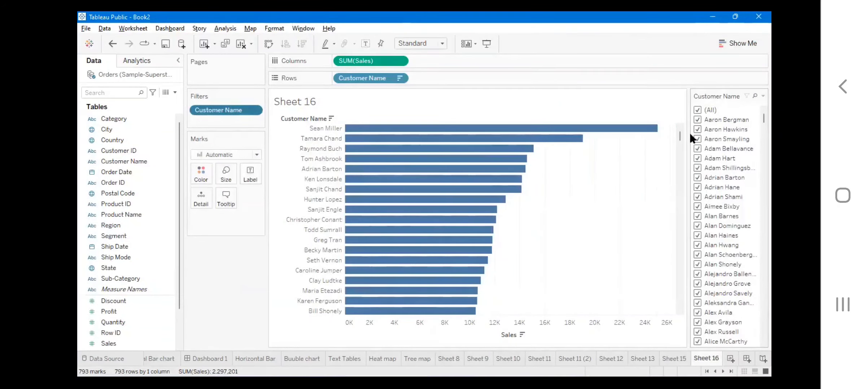
# Deselect all customers in the displayed filter and include only the first three in the list
pyautogui.click(698, 110)
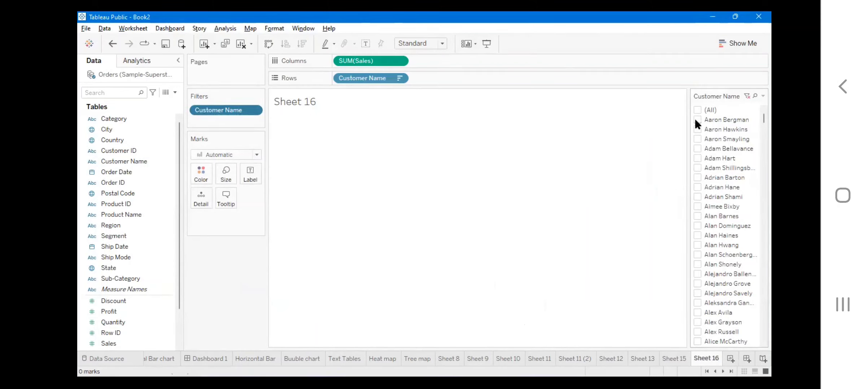
pyautogui.click(696, 119)
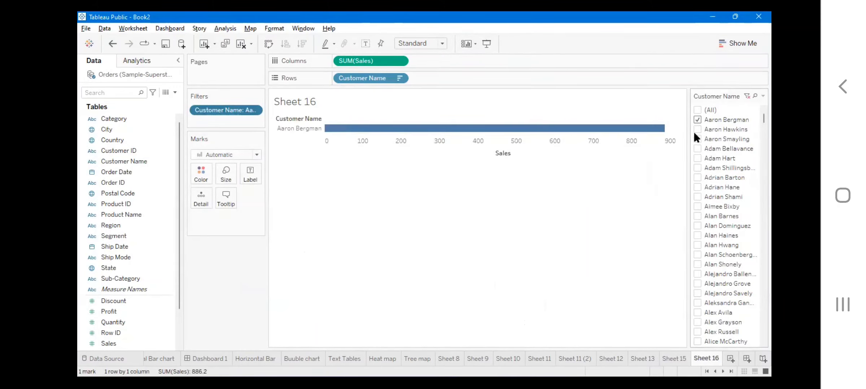
pyautogui.click(697, 129)
pyautogui.click(698, 139)
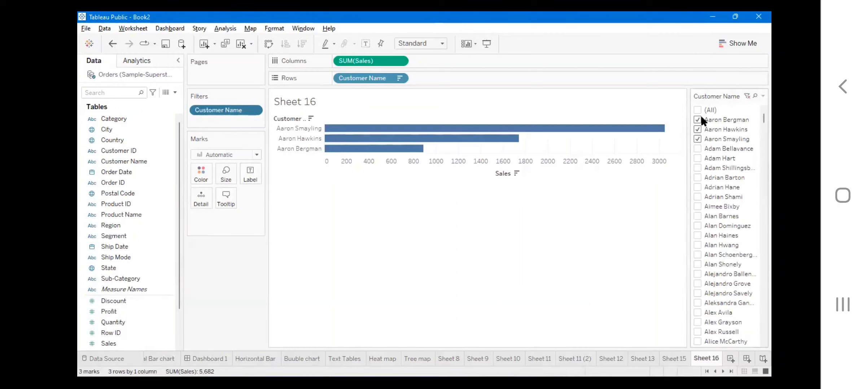
pyautogui.scroll(-7, 725, 224)
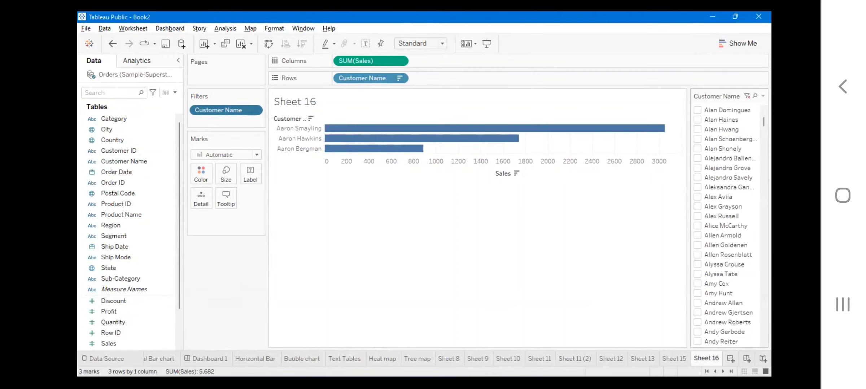
pyautogui.scroll(7, 725, 223)
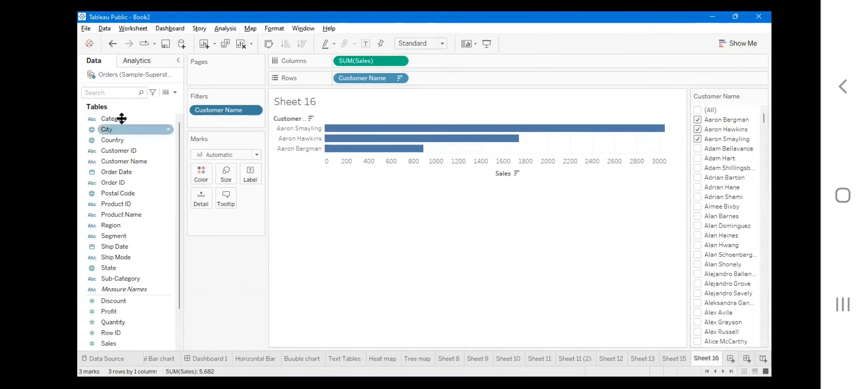
# Add a wildcard condition for names starting with C to the existing Customer Name filter, then clear that wildcard
pyautogui.click(254, 110)
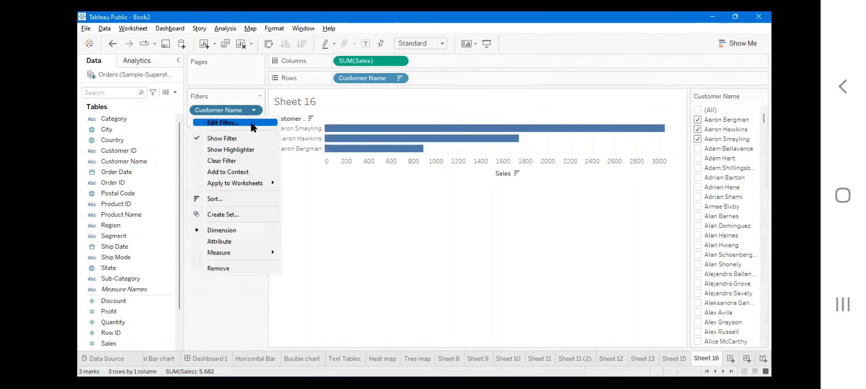
pyautogui.click(252, 125)
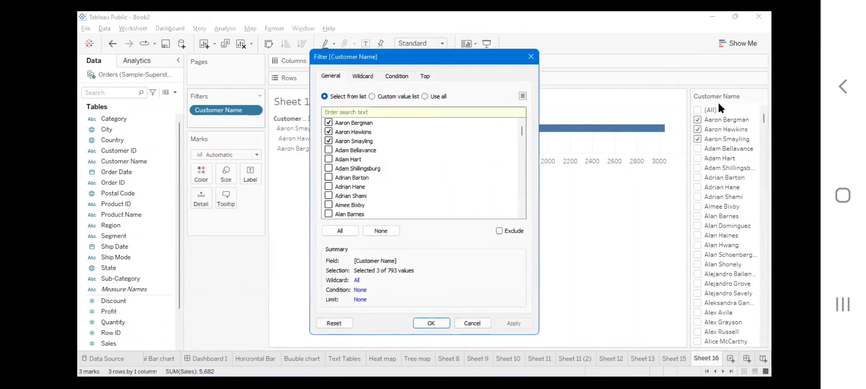
pyautogui.click(362, 76)
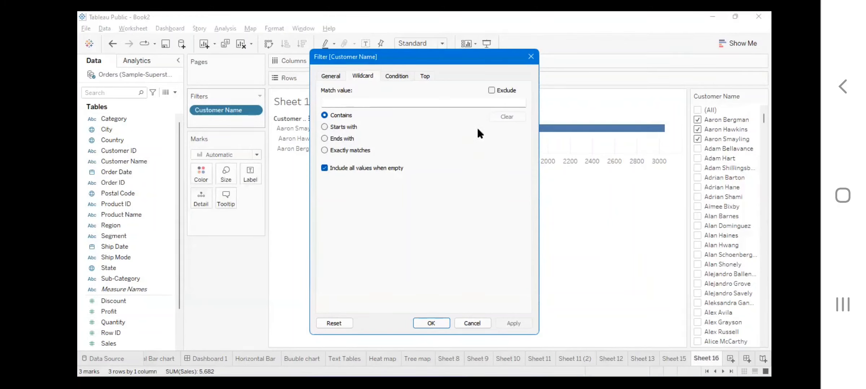
pyautogui.click(325, 127)
pyautogui.click(336, 103)
pyautogui.write('c')
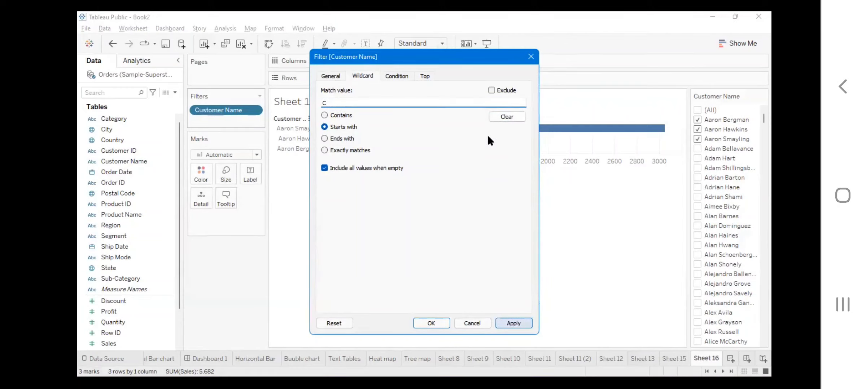
pyautogui.press('Return')
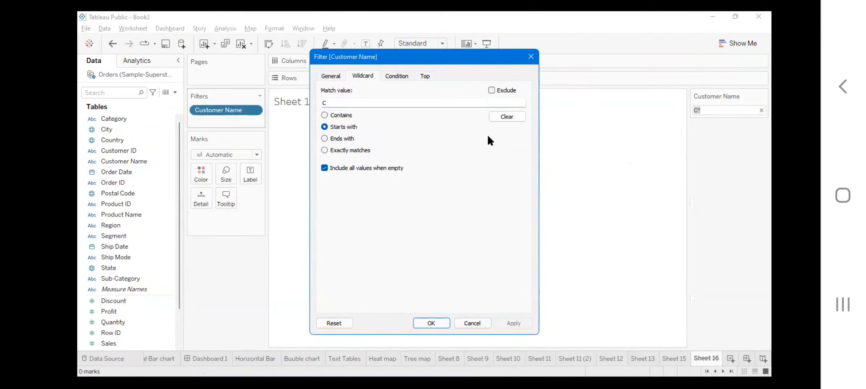
pyautogui.click(461, 322)
pyautogui.click(761, 110)
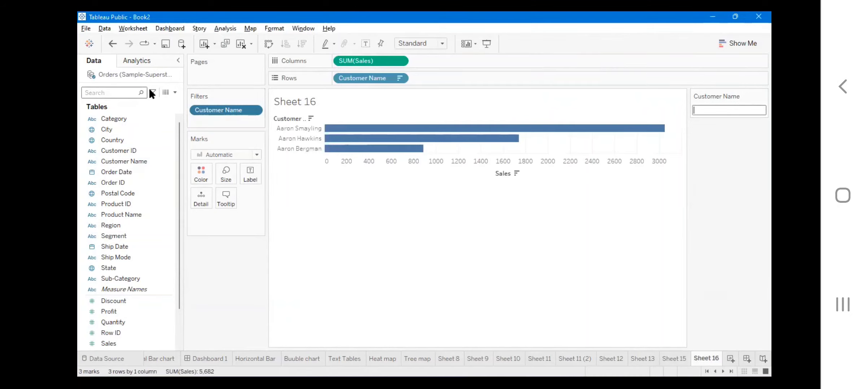
# Replace the Customer Name filter with a new wildcard filter for names starting with C, and look through the filtered bars
pyautogui.moveTo(152, 94); pyautogui.dragTo(153, 94)
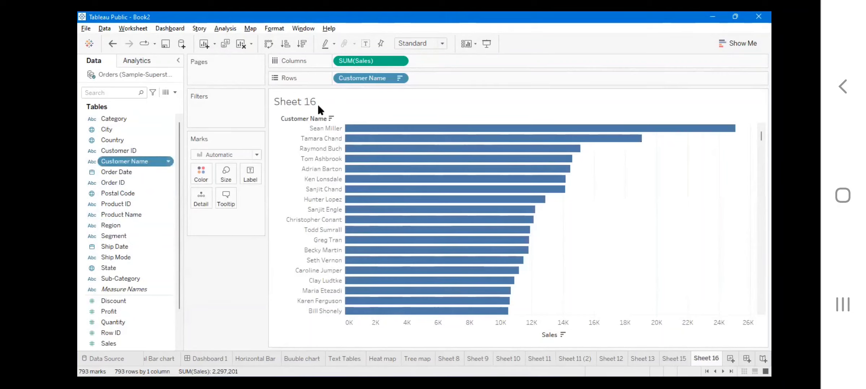
pyautogui.click(367, 77)
pyautogui.write('c')
pyautogui.click(330, 127)
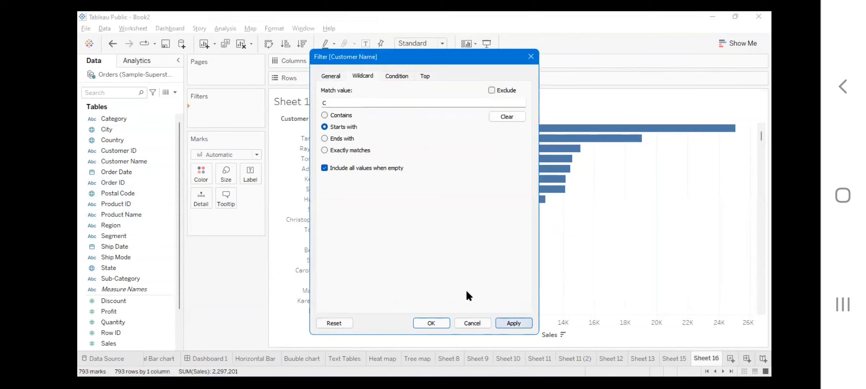
pyautogui.click(442, 323)
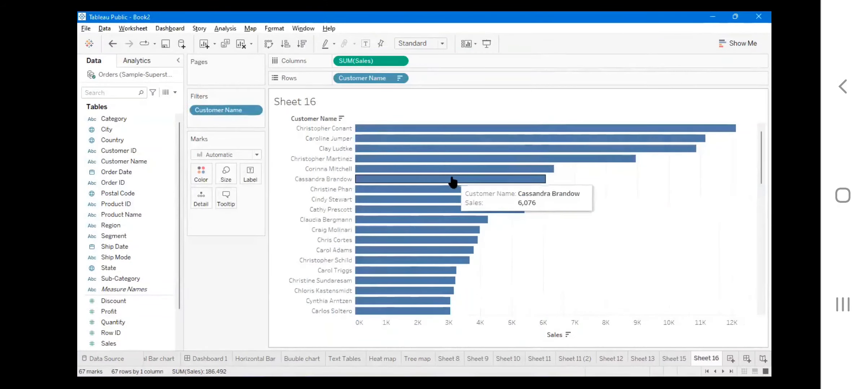
pyautogui.scroll(-4, 452, 182)
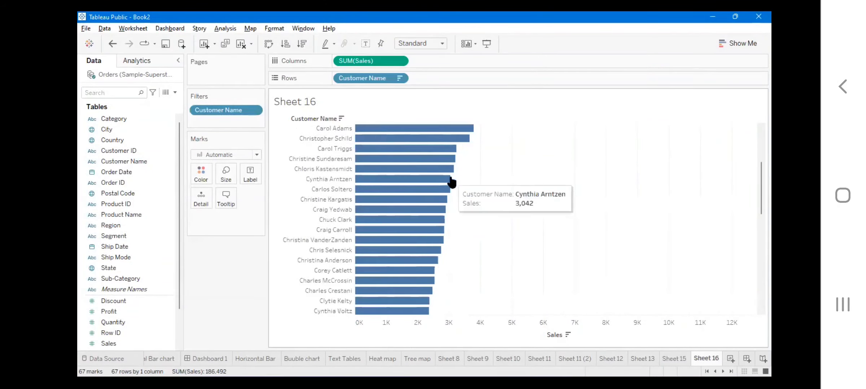
pyautogui.scroll(4, 451, 183)
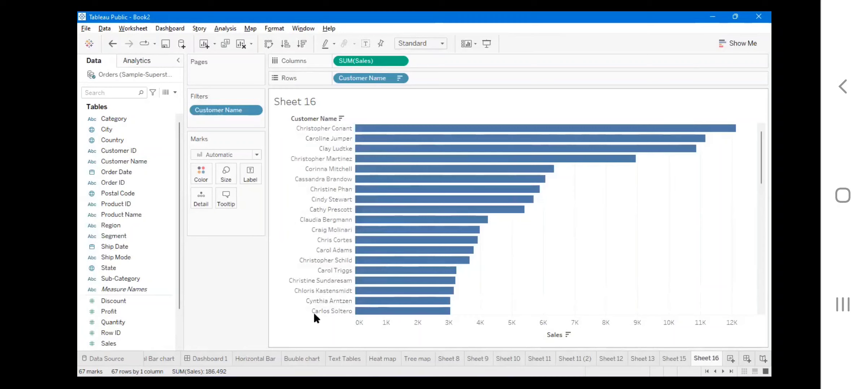
# Review the general and wildcard settings of the Customer Name filter
pyautogui.click(251, 112)
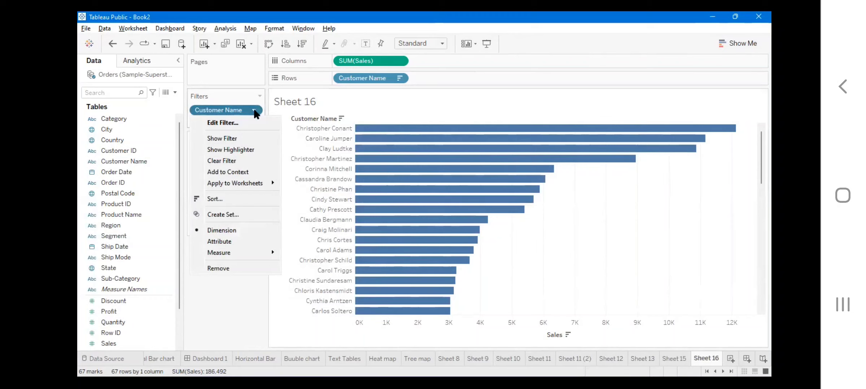
pyautogui.click(235, 123)
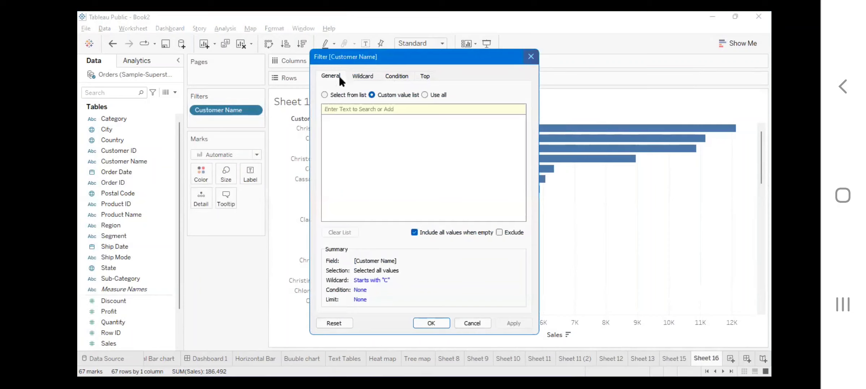
pyautogui.click(362, 75)
pyautogui.click(531, 58)
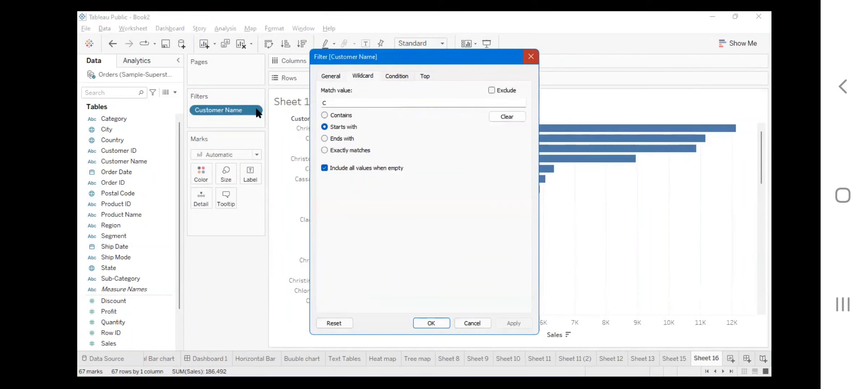
# Show the Customer Name wildcard filter beside the chart and change its pattern to A*
pyautogui.click(254, 110)
pyautogui.click(220, 139)
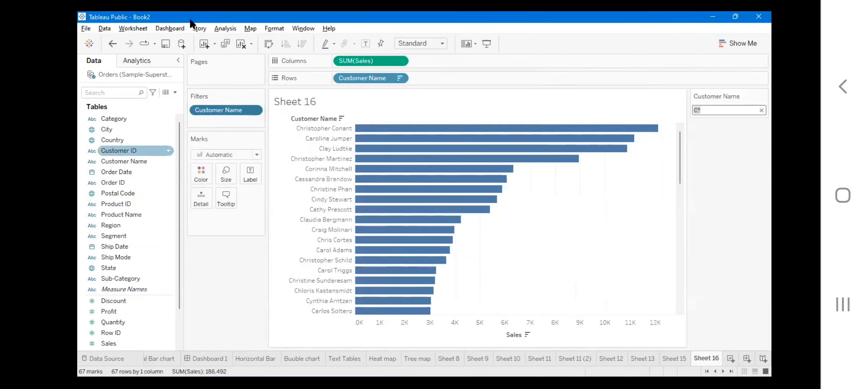
pyautogui.click(696, 110)
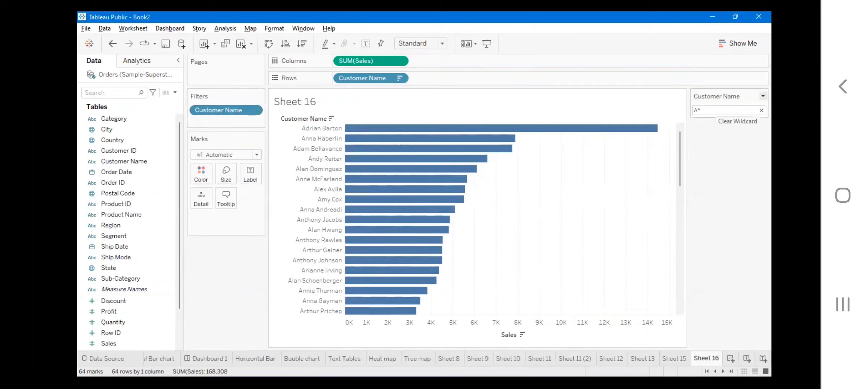
# Remove the Customer Name filter from Sheet 16
pyautogui.click(763, 96)
pyautogui.click(239, 264)
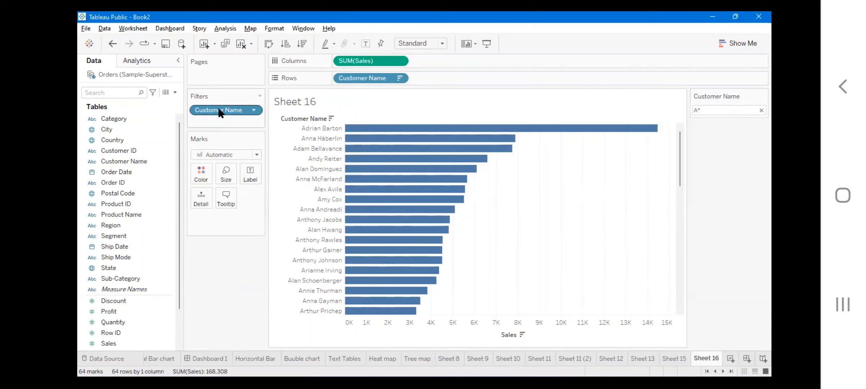
pyautogui.moveTo(223, 111); pyautogui.dragTo(226, 153)
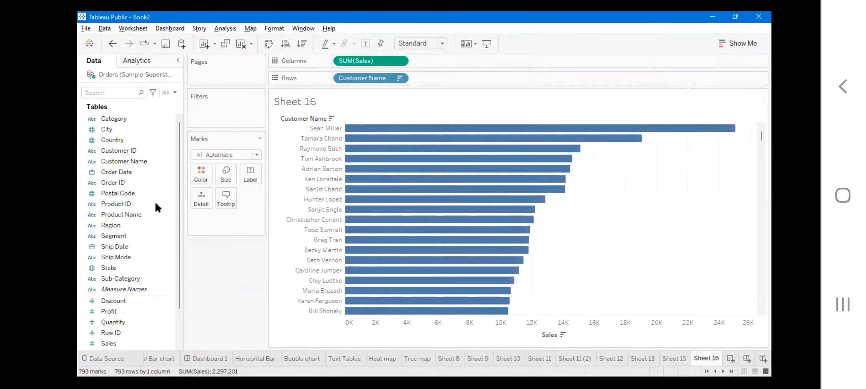
# Add Sales as a filter on Sheet 16, aggregated by Sum
pyautogui.click(96, 236)
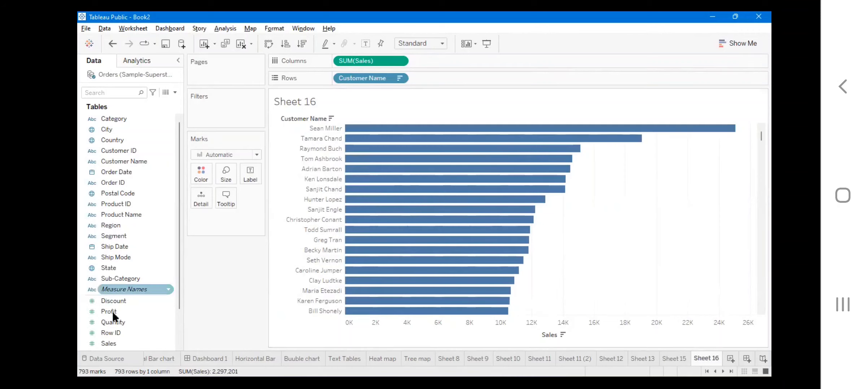
pyautogui.scroll(-2, 112, 311)
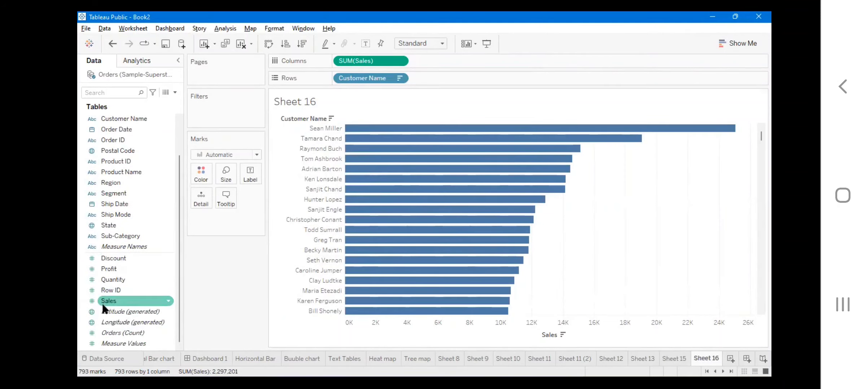
pyautogui.moveTo(107, 302); pyautogui.dragTo(230, 107)
pyautogui.moveTo(231, 104); pyautogui.dragTo(230, 106)
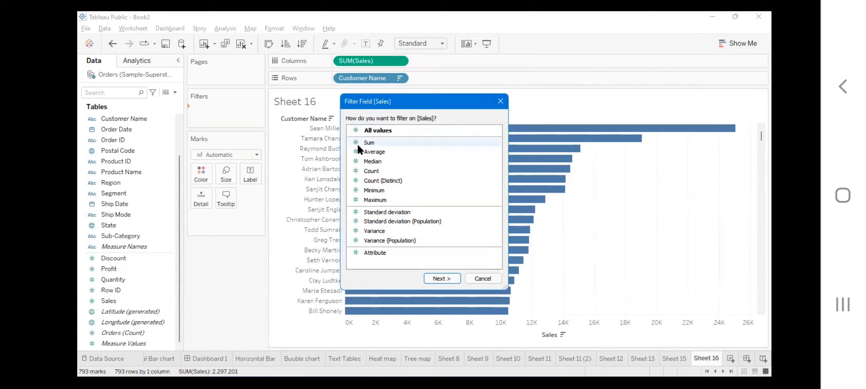
pyautogui.click(376, 142)
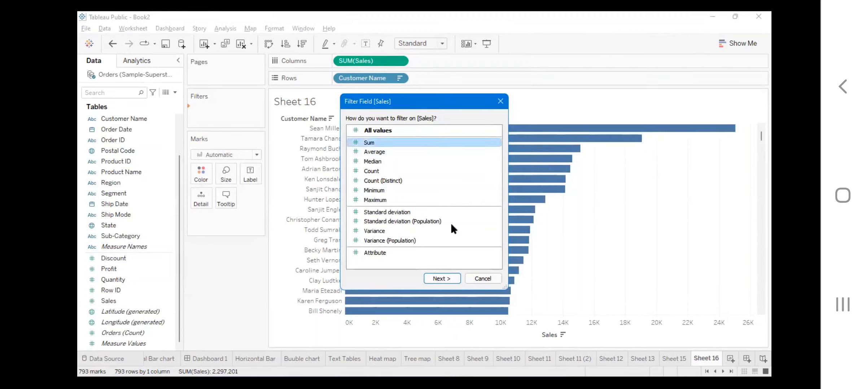
pyautogui.click(444, 278)
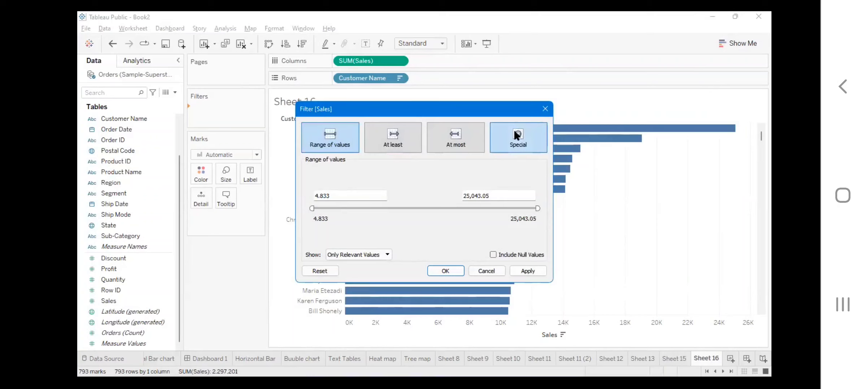
# Limit the Sales filter to sums of at most 100 and apply it to the chart
pyautogui.click(461, 141)
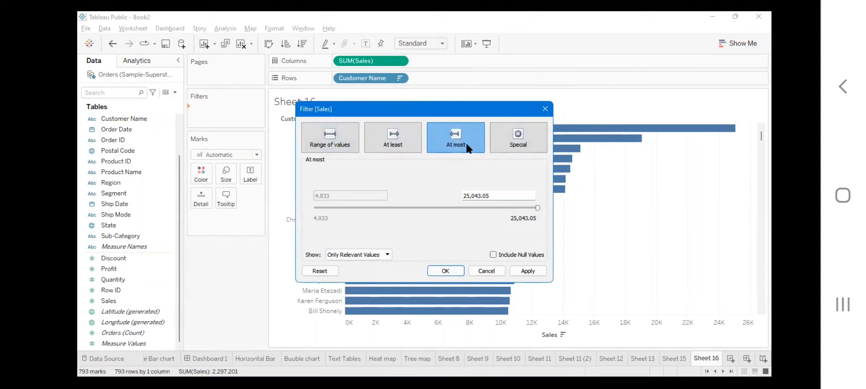
pyautogui.moveTo(490, 195); pyautogui.dragTo(452, 196)
pyautogui.write('100')
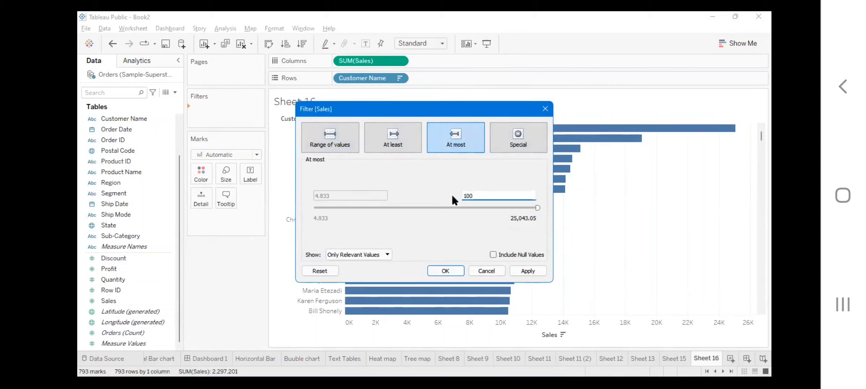
pyautogui.click(527, 271)
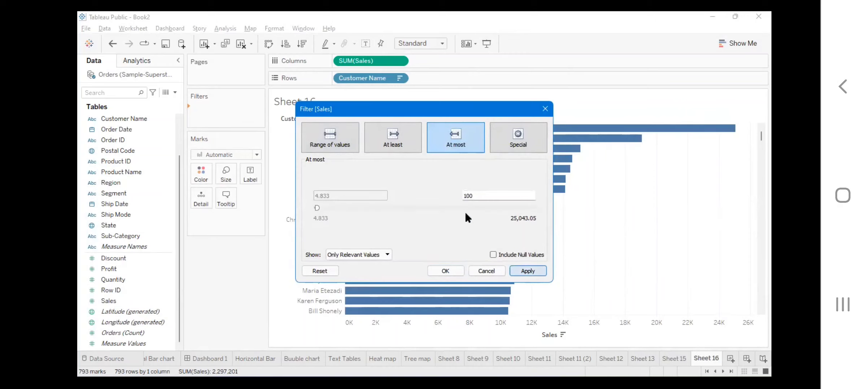
pyautogui.click(444, 271)
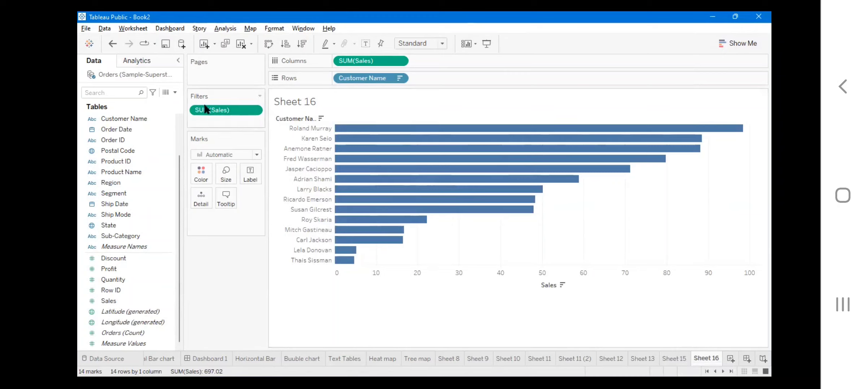
pyautogui.moveTo(220, 115); pyautogui.dragTo(221, 115)
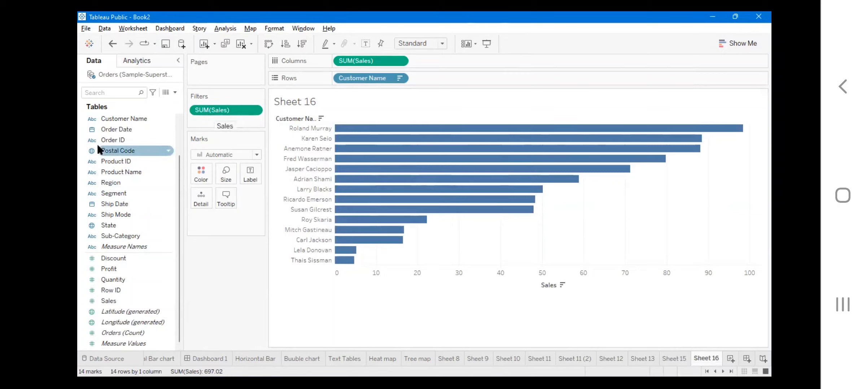
pyautogui.click(119, 203)
pyautogui.moveTo(129, 192); pyautogui.dragTo(221, 116)
pyautogui.click(500, 86)
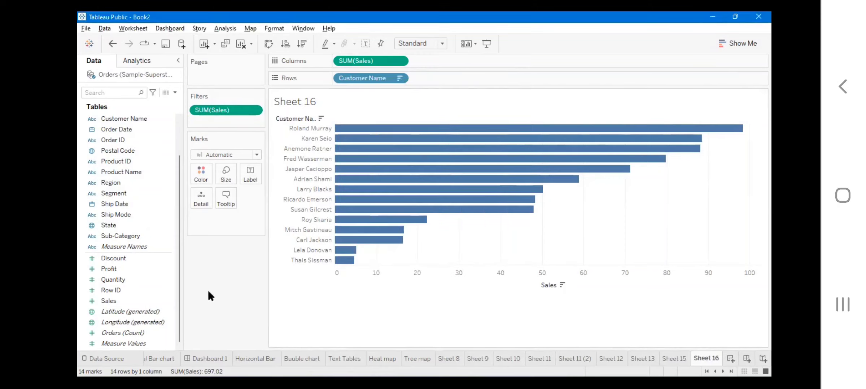
# Create a new worksheet with a horizontal bar chart of Sales by Customer Name
pyautogui.hotkey('ctrl', 'm')
pyautogui.click(120, 300)
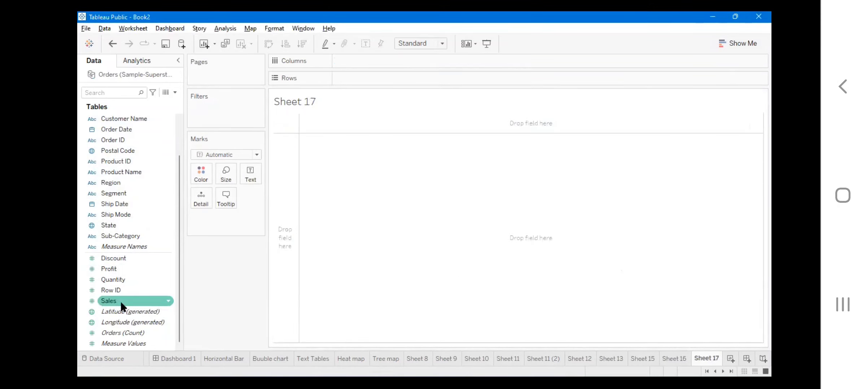
pyautogui.moveTo(380, 76); pyautogui.dragTo(380, 77)
pyautogui.moveTo(127, 119); pyautogui.dragTo(361, 61)
pyautogui.click(440, 187)
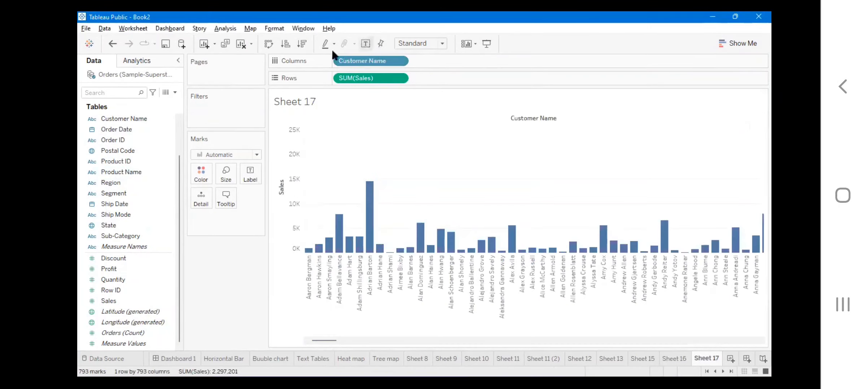
pyautogui.click(272, 44)
pyautogui.moveTo(140, 119); pyautogui.dragTo(243, 112)
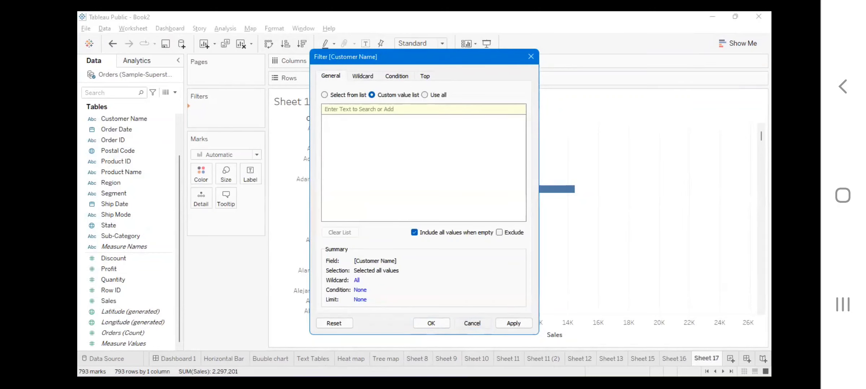
pyautogui.press('Escape')
pyautogui.click(108, 301)
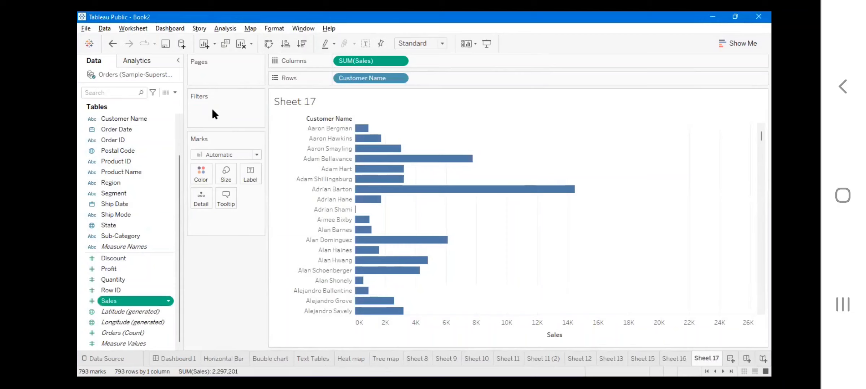
pyautogui.moveTo(211, 108); pyautogui.dragTo(212, 108)
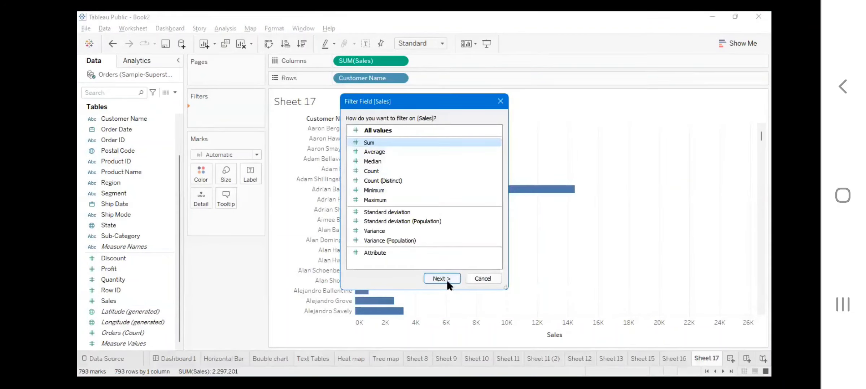
pyautogui.press('Return')
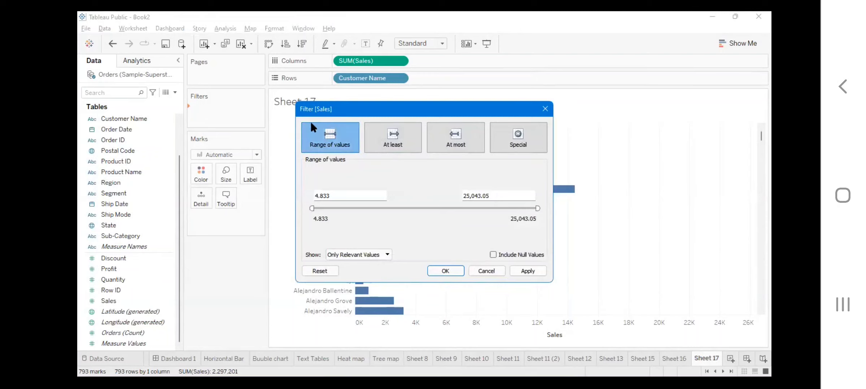
pyautogui.click(446, 275)
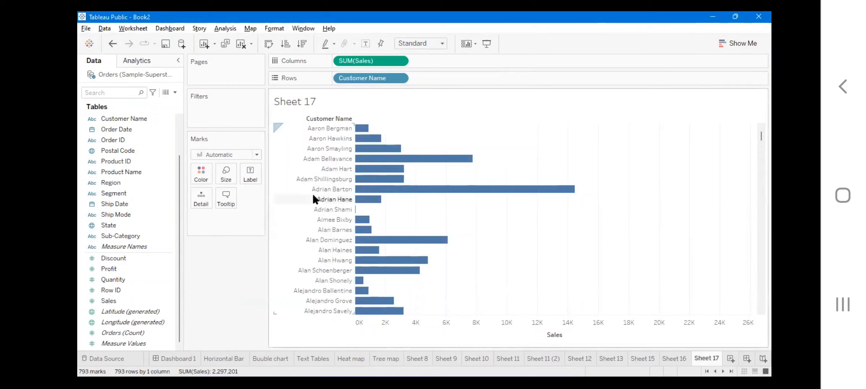
pyautogui.moveTo(166, 318); pyautogui.dragTo(230, 274)
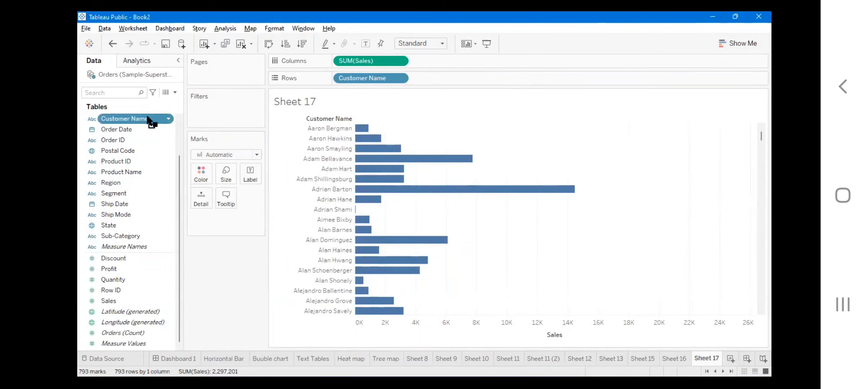
# Filter Customer Name to the top 10 by sum of Sales, and sort the bars in descending order
pyautogui.moveTo(221, 110); pyautogui.dragTo(220, 108)
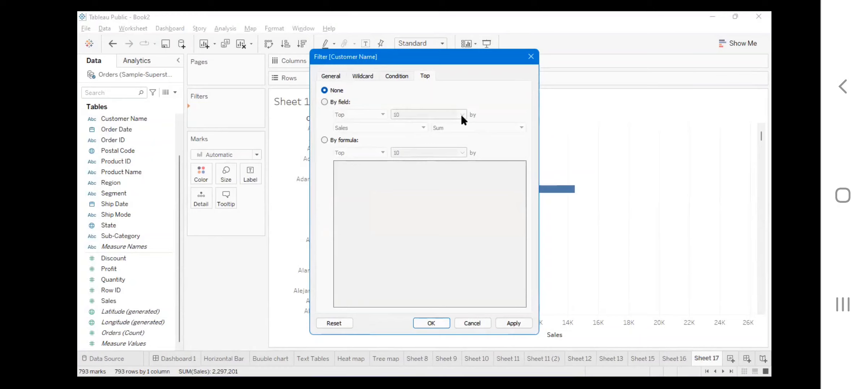
pyautogui.click(324, 102)
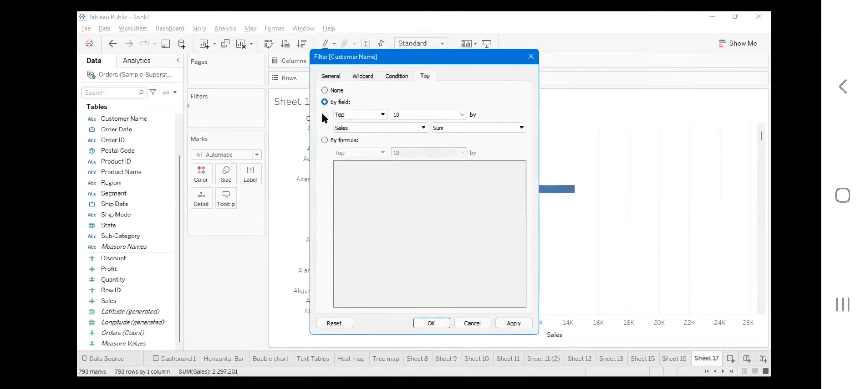
pyautogui.click(377, 113)
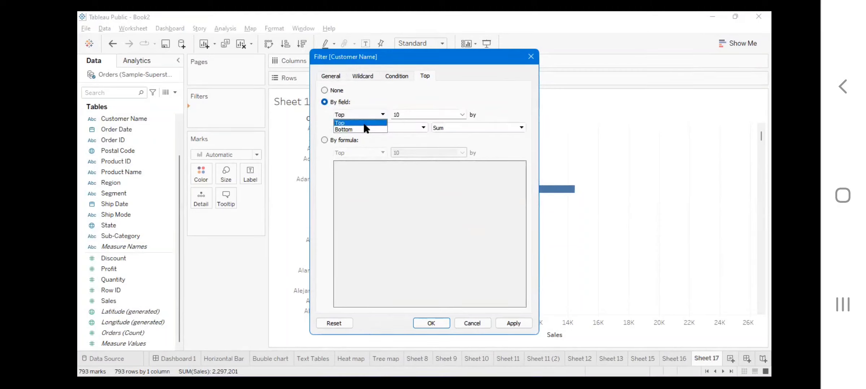
pyautogui.click(363, 124)
pyautogui.click(418, 115)
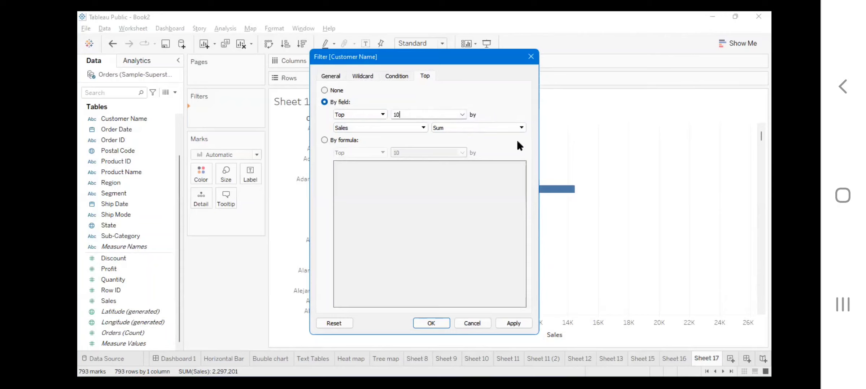
pyautogui.click(513, 323)
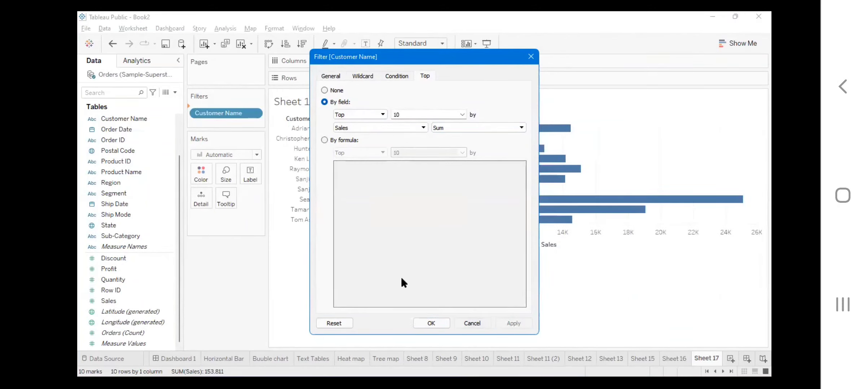
pyautogui.click(431, 324)
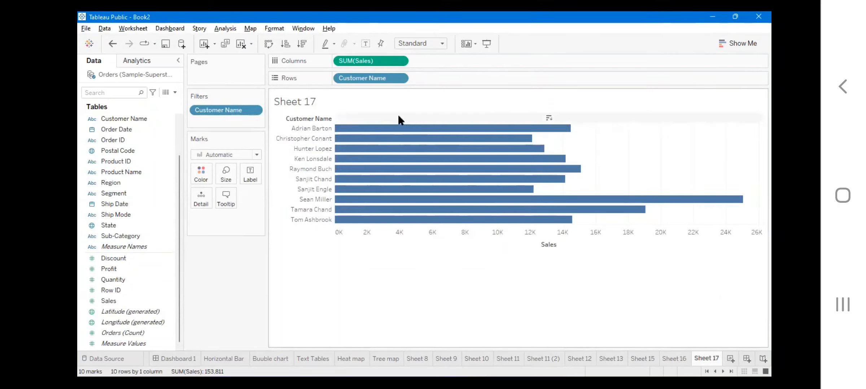
pyautogui.click(303, 43)
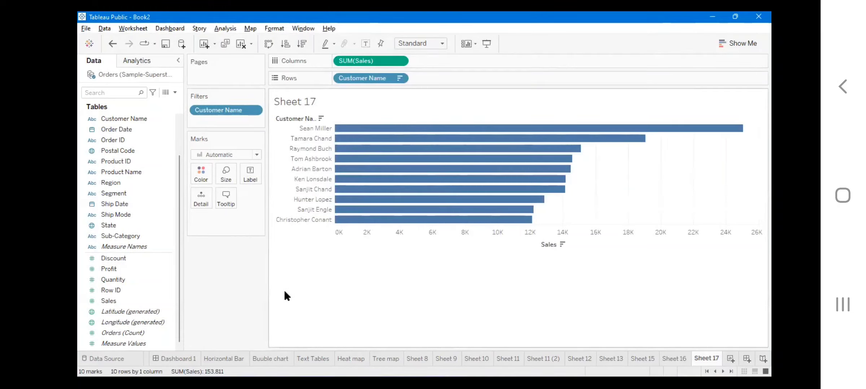
pyautogui.rightClick(367, 61)
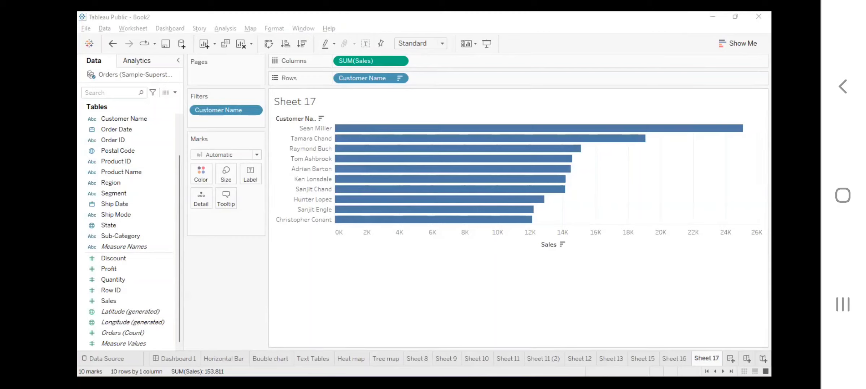
pyautogui.click(342, 110)
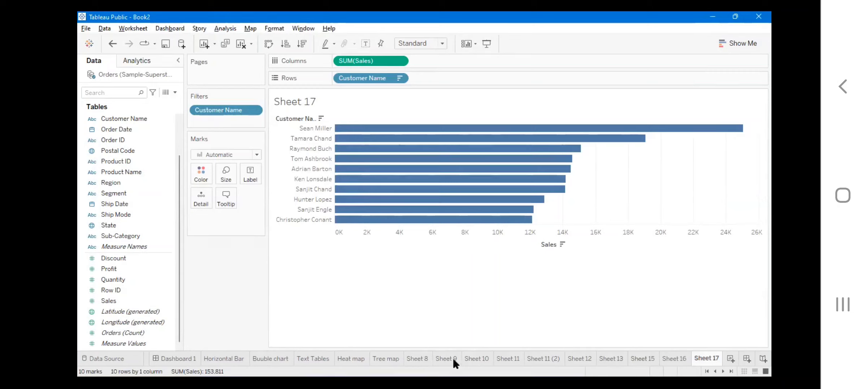
# Create a new blank dashboard in the workbook
pyautogui.moveTo(317, 355)
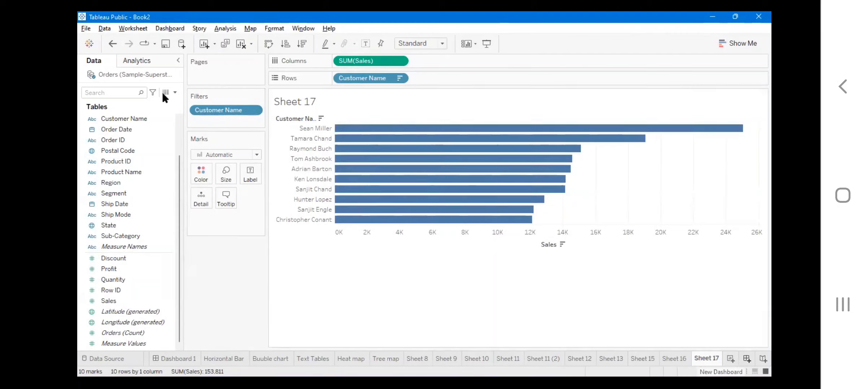
pyautogui.click(746, 359)
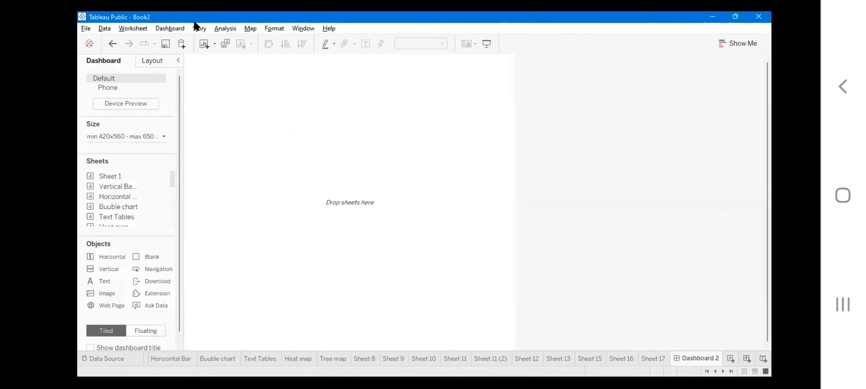
# Add a second blank dashboard to the workbook and delete it
pyautogui.click(180, 29)
pyautogui.click(195, 56)
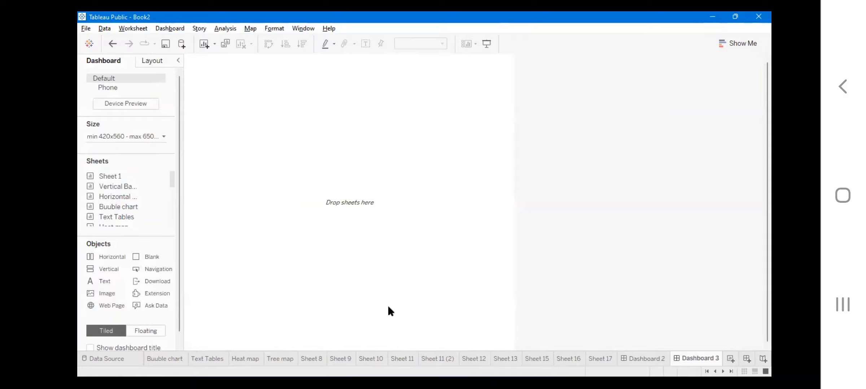
pyautogui.rightClick(699, 358)
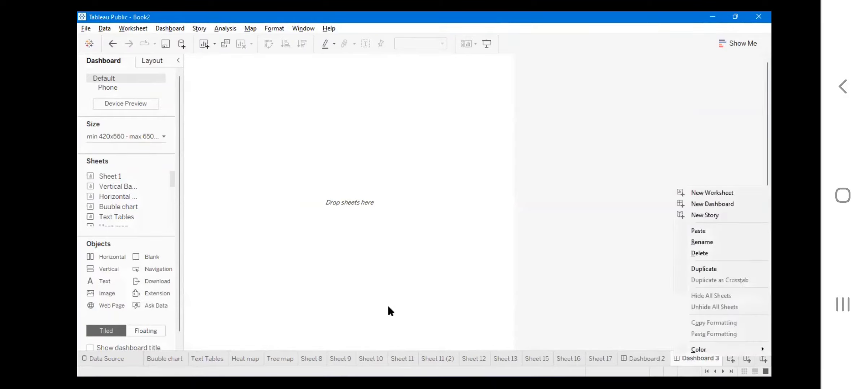
pyautogui.press('Return')
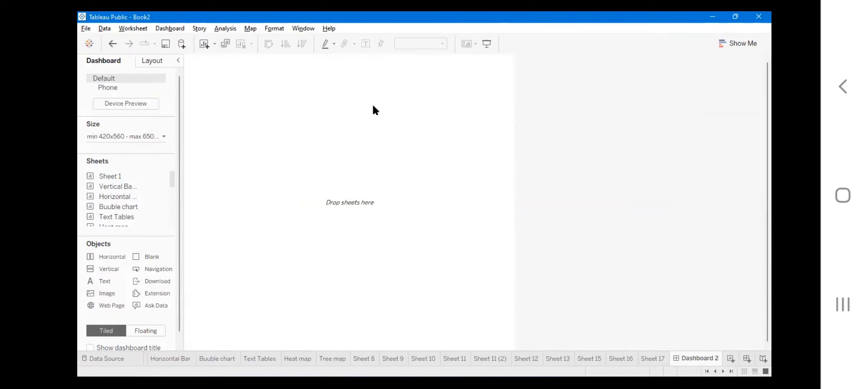
# Look through the sheets available for the new dashboard
pyautogui.moveTo(124, 209)
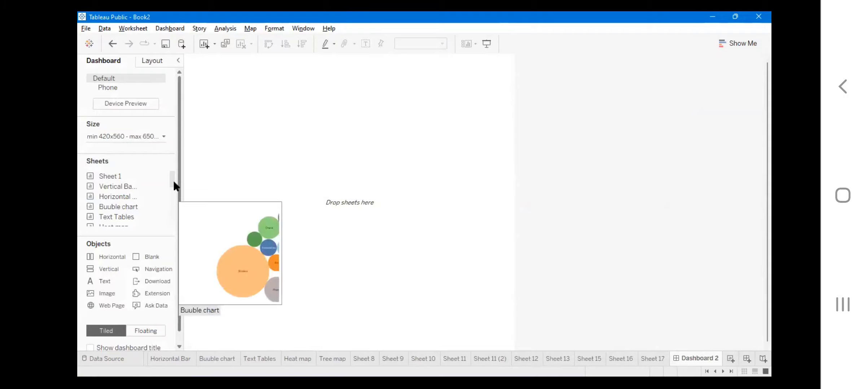
pyautogui.moveTo(172, 179)
pyautogui.mouseDown()
pyautogui.moveTo(171, 214)
pyautogui.moveTo(172, 174)
pyautogui.mouseUp()
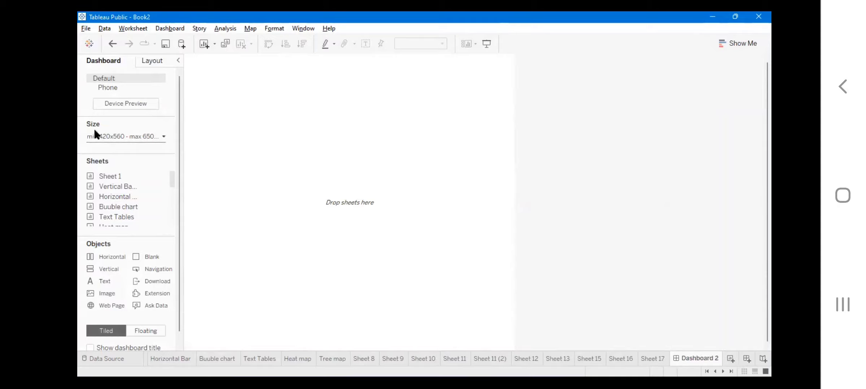
# Set the dashboard size to Automatic
pyautogui.click(163, 137)
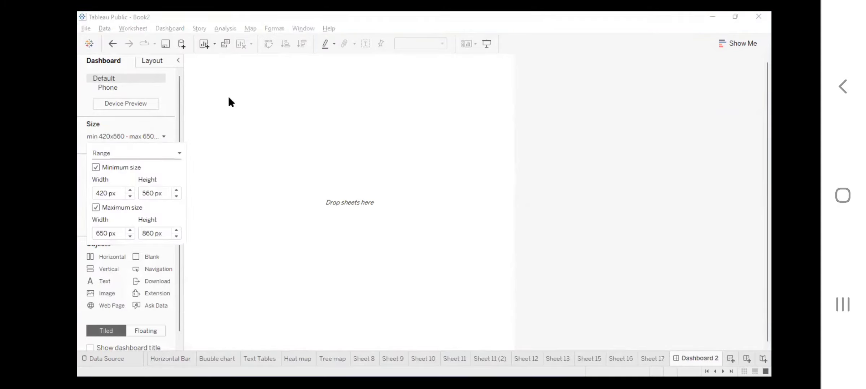
pyautogui.click(220, 55)
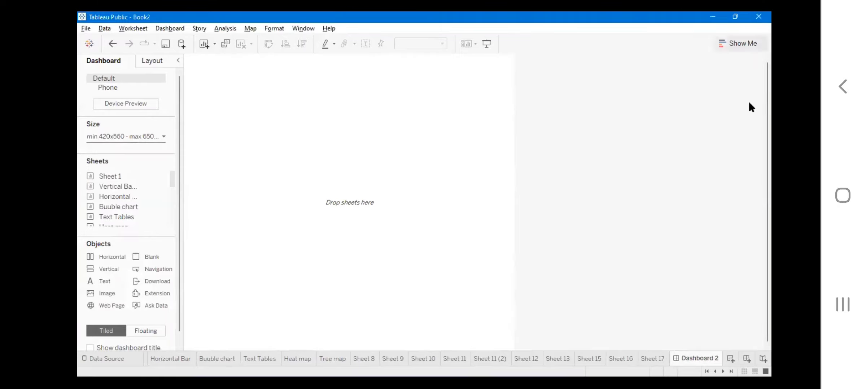
pyautogui.click(164, 137)
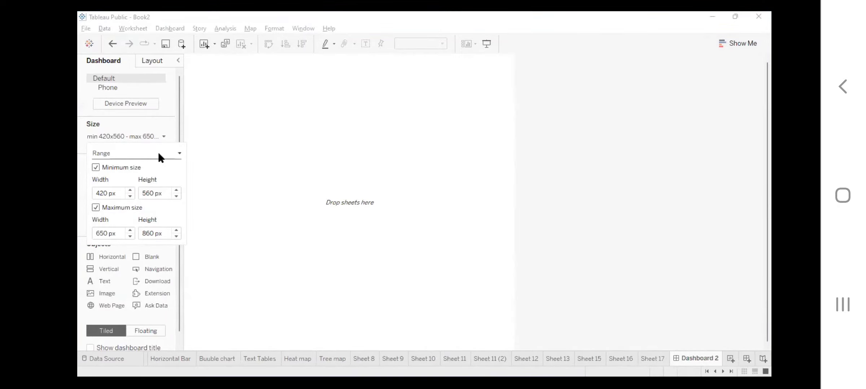
pyautogui.click(159, 153)
pyautogui.click(142, 171)
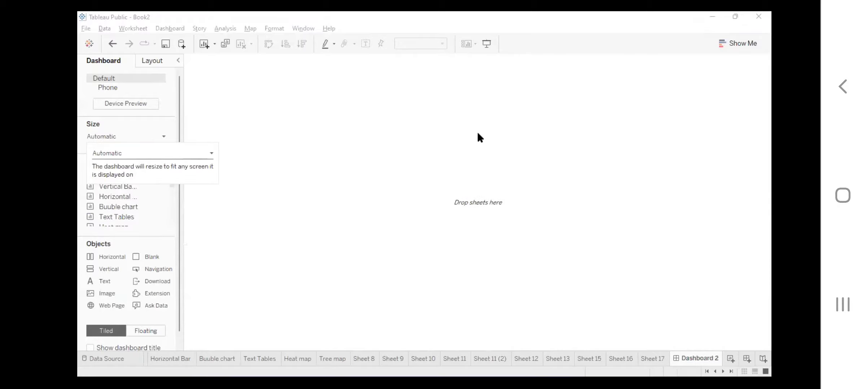
pyautogui.click(476, 132)
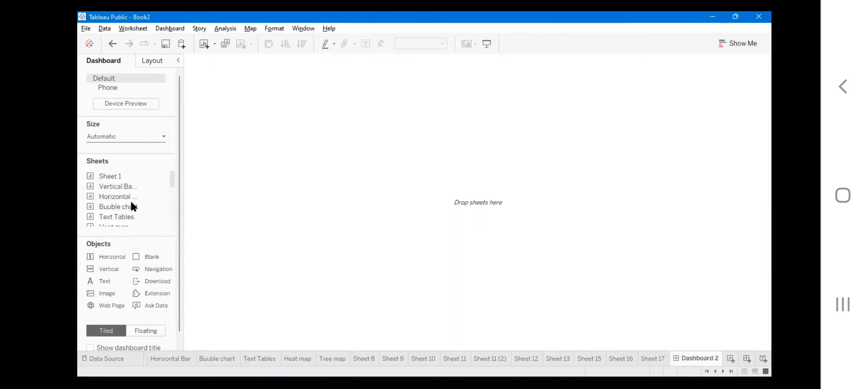
# Add a text object to the dashboard reading "DashBoard for Supersales" and enlarge its font
pyautogui.moveTo(132, 197)
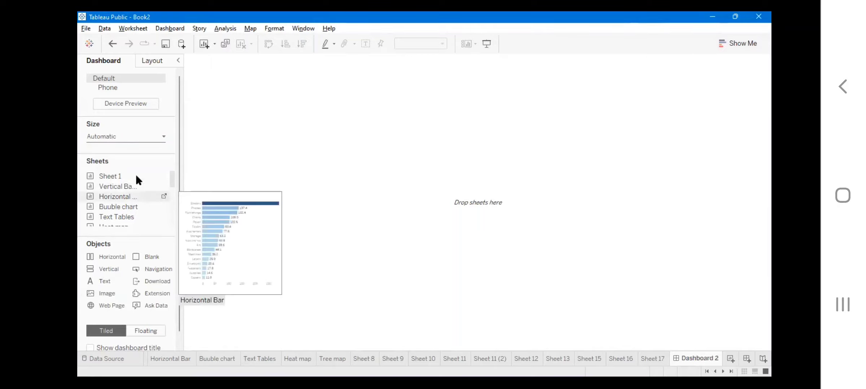
pyautogui.moveTo(137, 176)
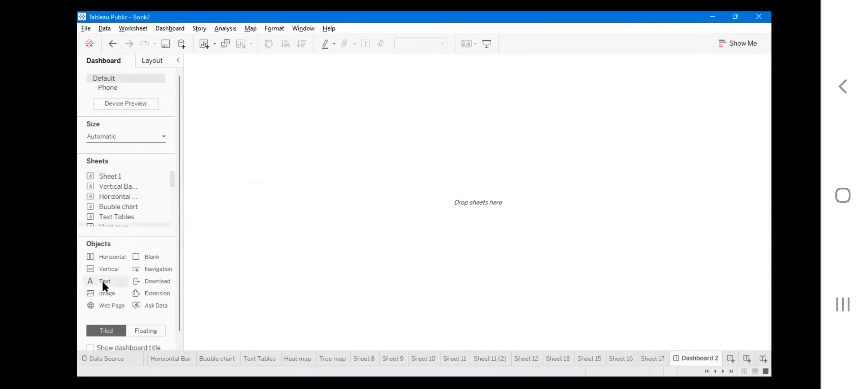
pyautogui.moveTo(100, 278)
pyautogui.mouseDown()
pyautogui.moveTo(425, 183)
pyautogui.moveTo(102, 279)
pyautogui.mouseUp()
pyautogui.moveTo(134, 272); pyautogui.dragTo(520, 135)
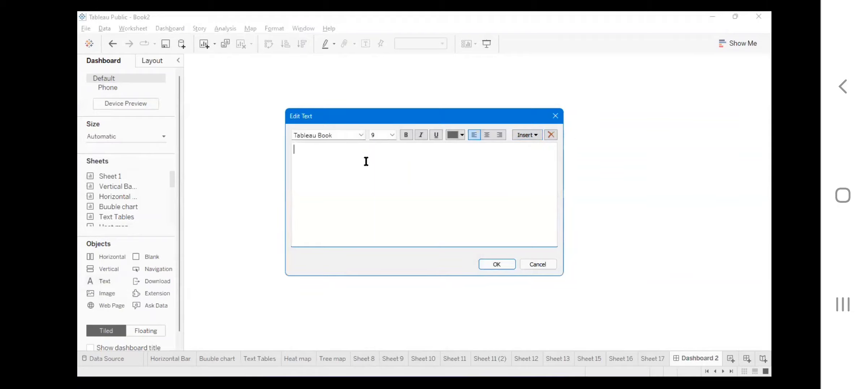
pyautogui.write('DashBoard for Super sales')
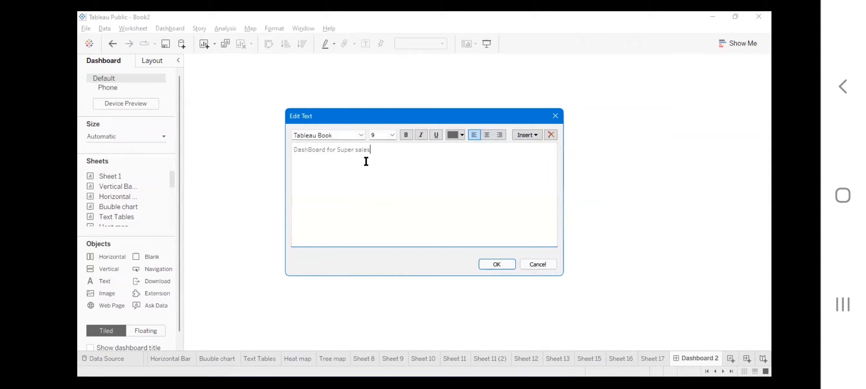
pyautogui.press('Left')
pyautogui.press('Left')
pyautogui.press('Left')
pyautogui.press('Left')
pyautogui.press('Left')
pyautogui.press('BackSpace')
pyautogui.hotkey('ctrl', 'a')
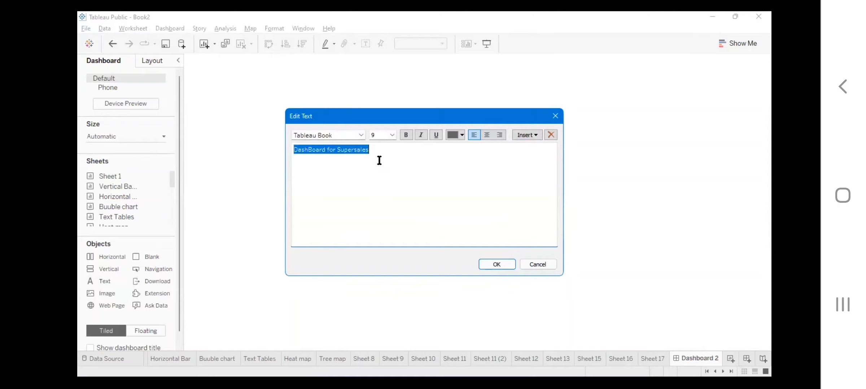
pyautogui.click(391, 136)
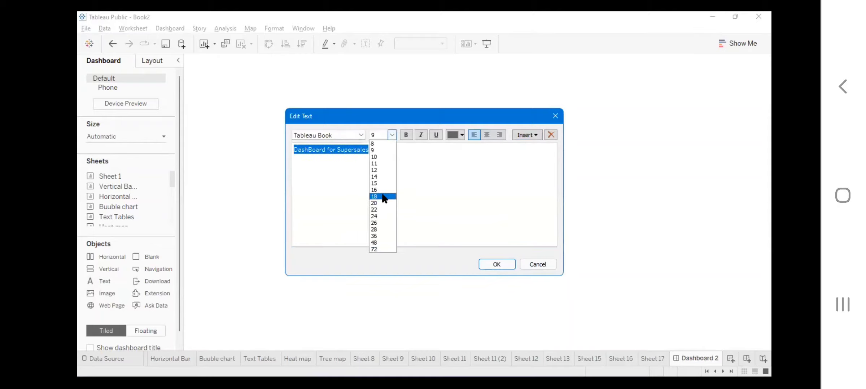
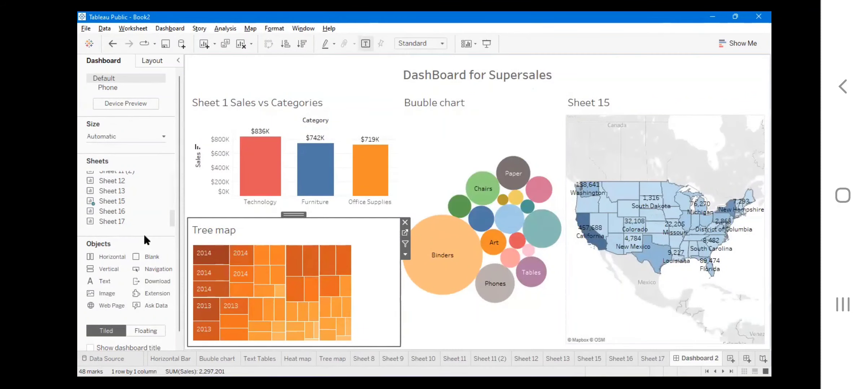
# Place Sheet 13 on the dashboard below the Buuble chart and remove its Forecast indicator legend
pyautogui.moveTo(109, 222)
pyautogui.moveTo(115, 189); pyautogui.dragTo(466, 216)
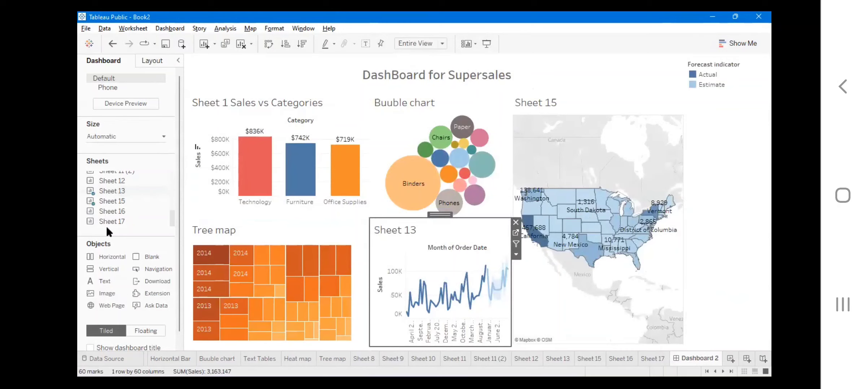
pyautogui.click(739, 69)
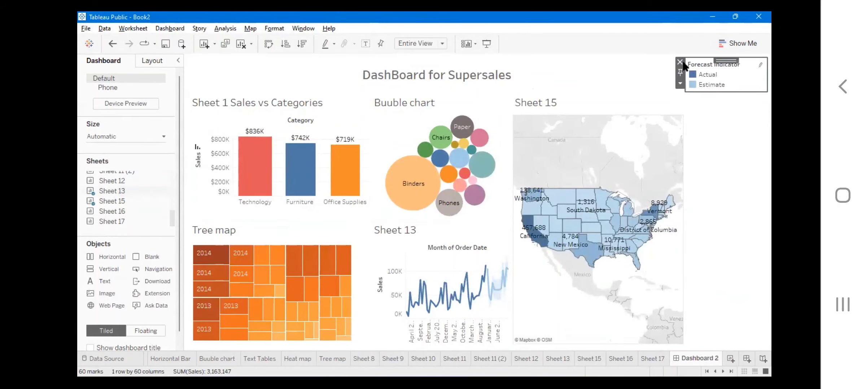
pyautogui.click(680, 62)
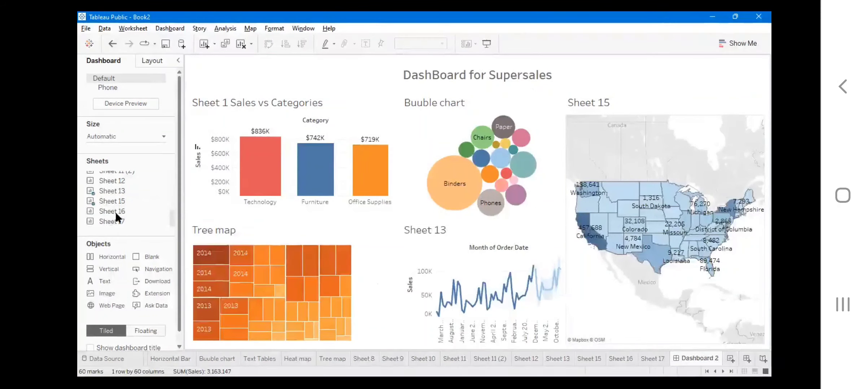
# Preview the remaining sheets and place Sheet 17 on the dashboard below the Sheet 15 map
pyautogui.moveTo(115, 214)
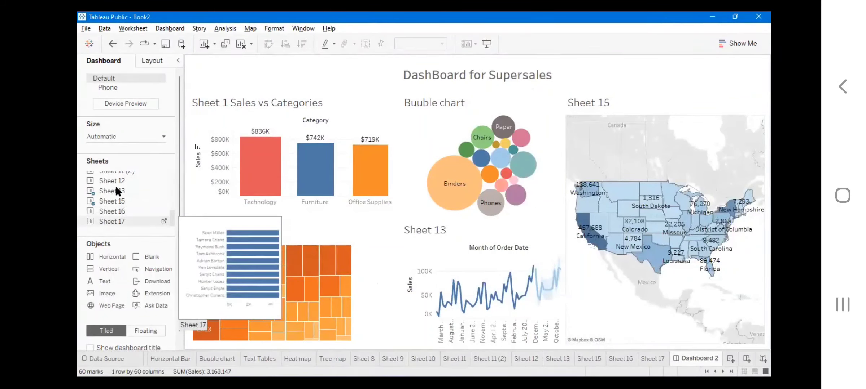
pyautogui.scroll(3, 115, 191)
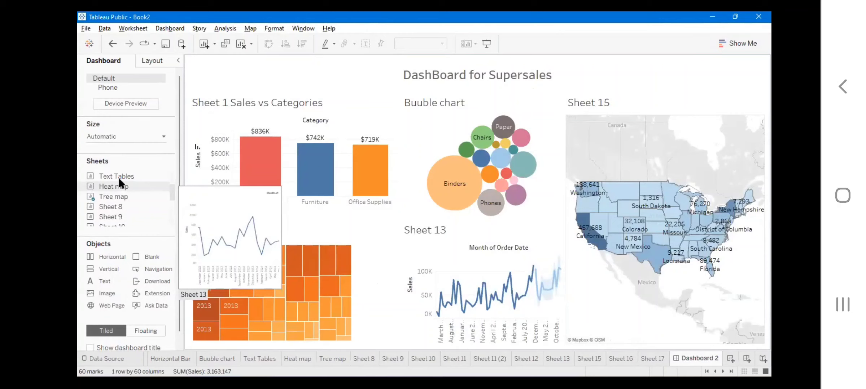
pyautogui.scroll(2, 118, 180)
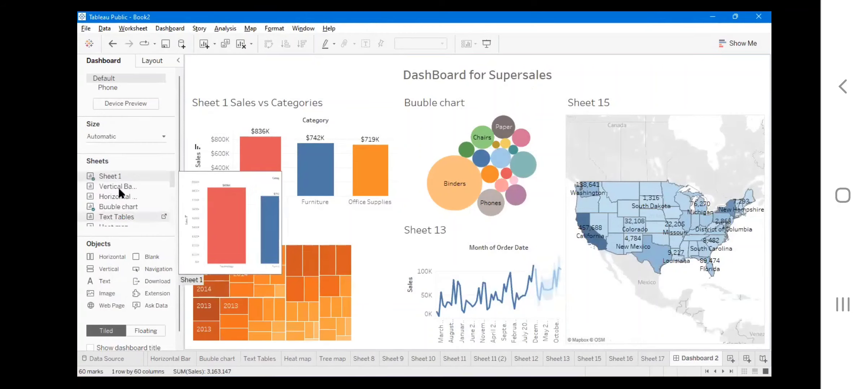
pyautogui.moveTo(119, 189)
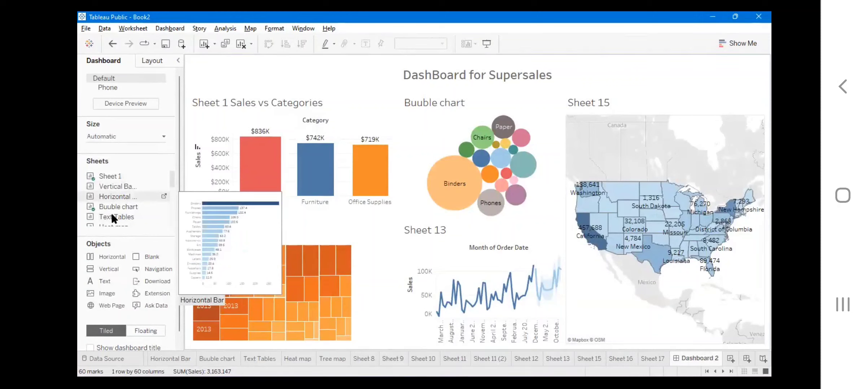
pyautogui.scroll(-5, 111, 213)
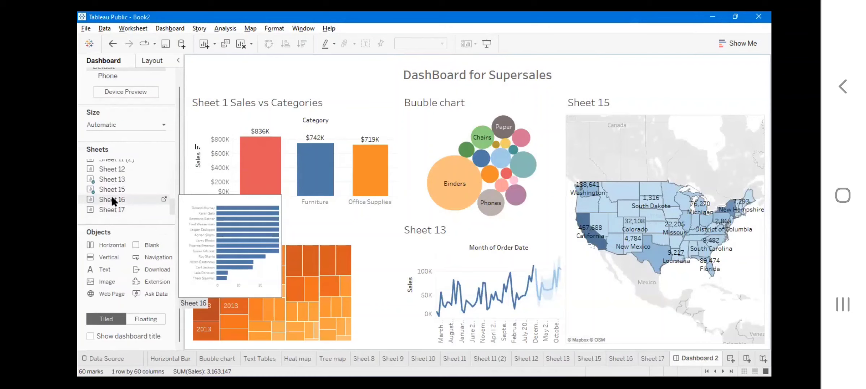
pyautogui.moveTo(113, 209)
pyautogui.mouseDown()
pyautogui.moveTo(290, 204)
pyautogui.moveTo(433, 233)
pyautogui.mouseUp()
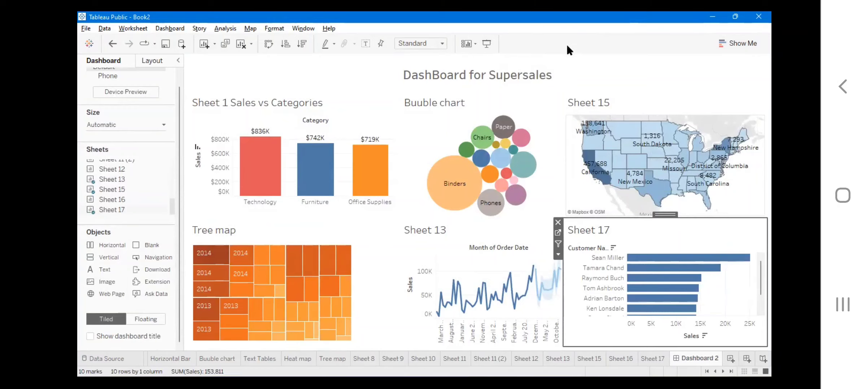
# Review the full dashboard layout in presentation mode and return to editing
pyautogui.click(489, 45)
pyautogui.moveTo(494, 133)
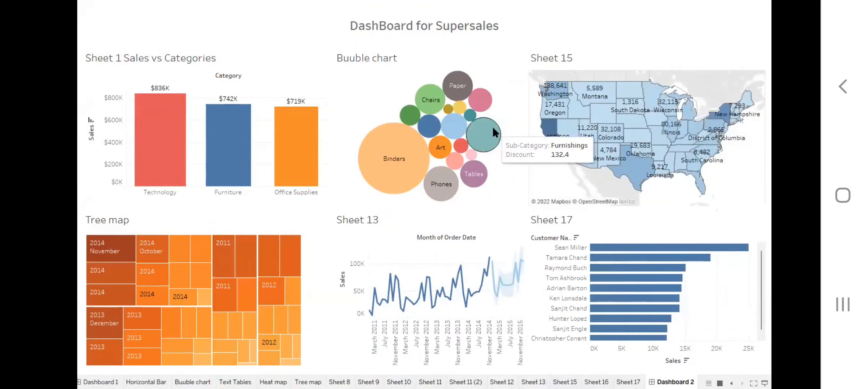
pyautogui.press('Escape')
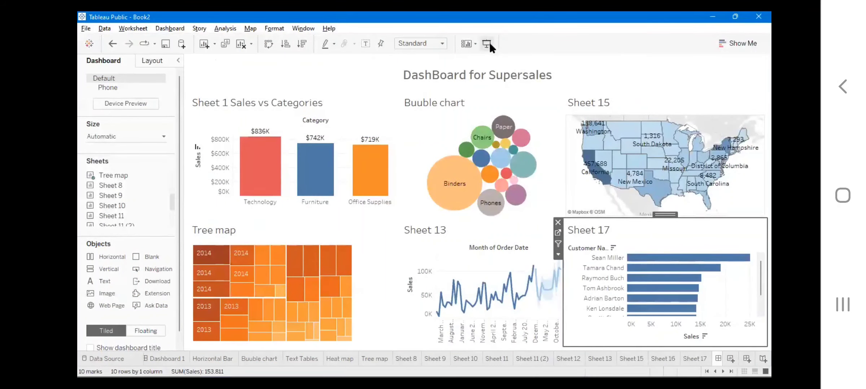
pyautogui.click(485, 45)
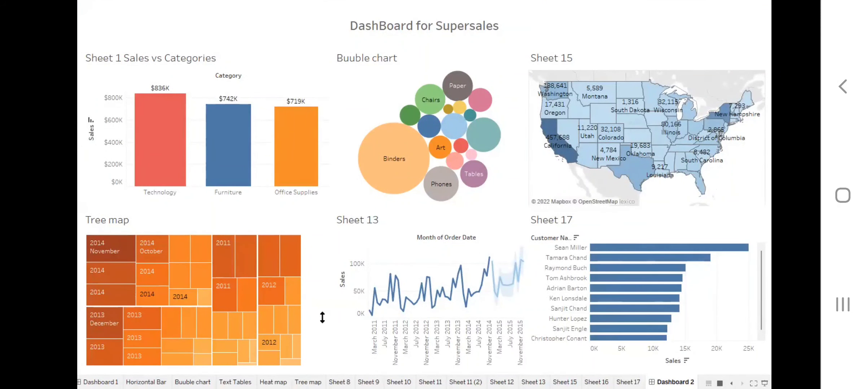
pyautogui.press('Escape')
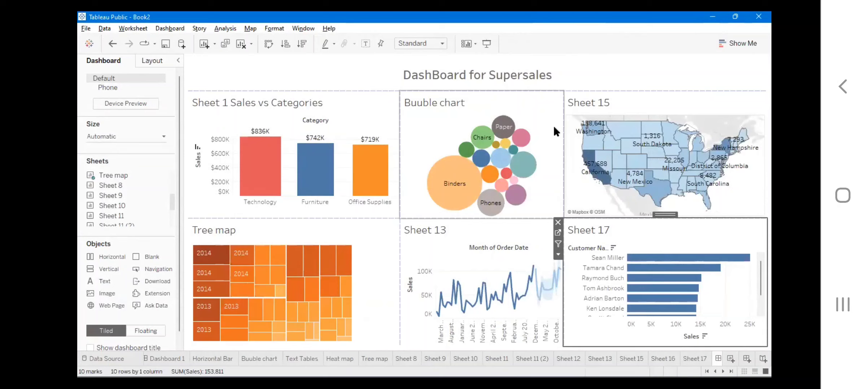
# Select the Technology bar in Sheet 1 and check whether the other dashboard charts respond to it
pyautogui.moveTo(253, 169)
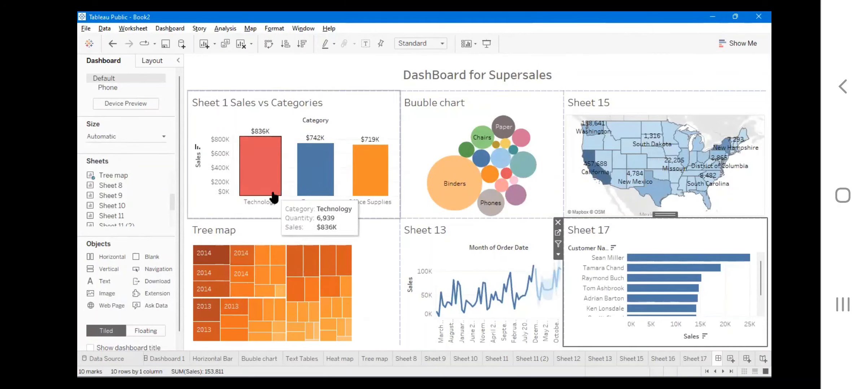
pyautogui.moveTo(594, 141)
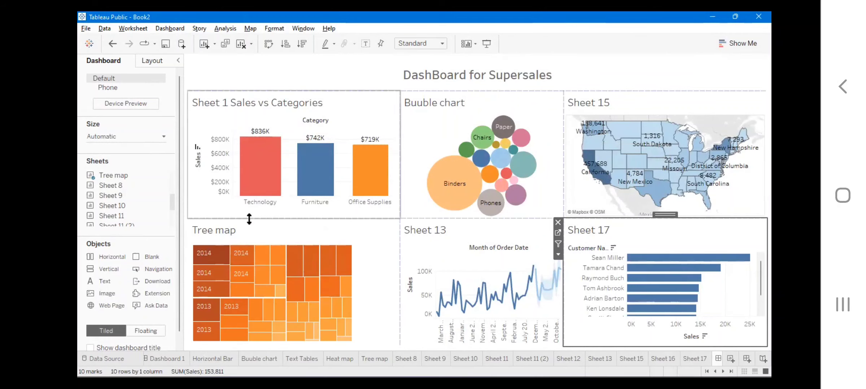
pyautogui.click(256, 170)
pyautogui.click(257, 169)
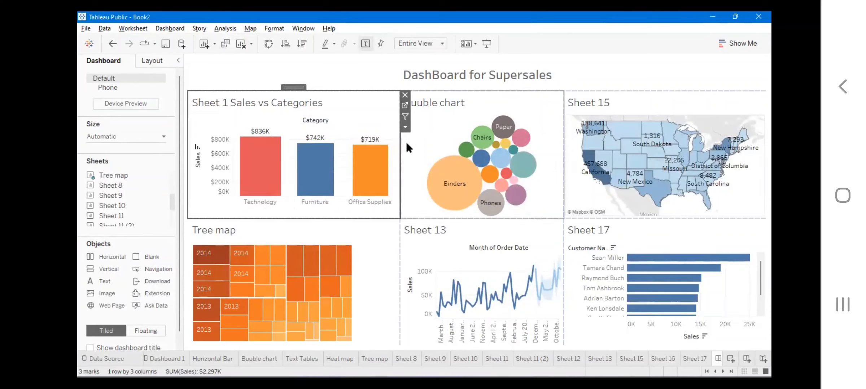
pyautogui.moveTo(298, 172)
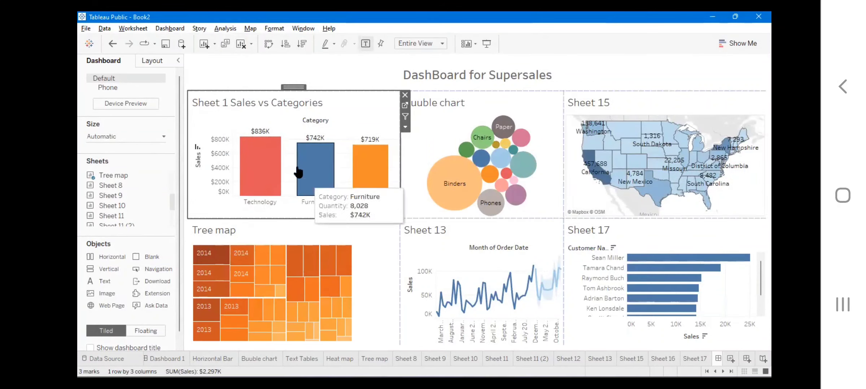
pyautogui.click(266, 168)
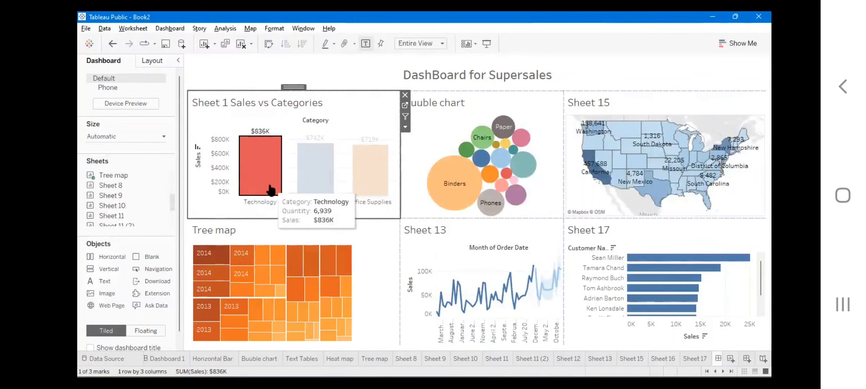
pyautogui.moveTo(239, 270)
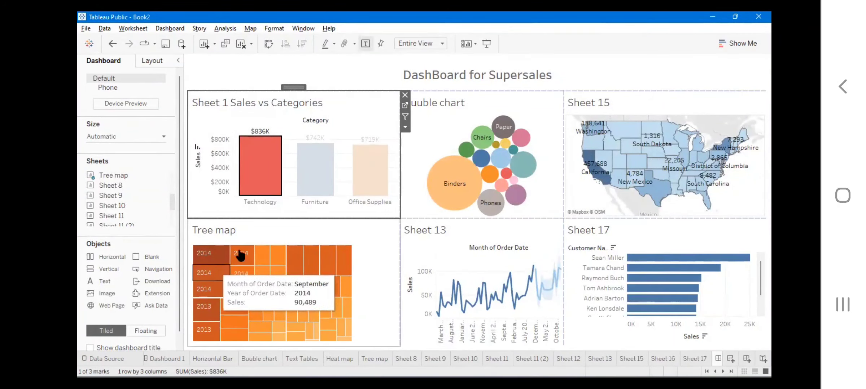
pyautogui.moveTo(453, 179)
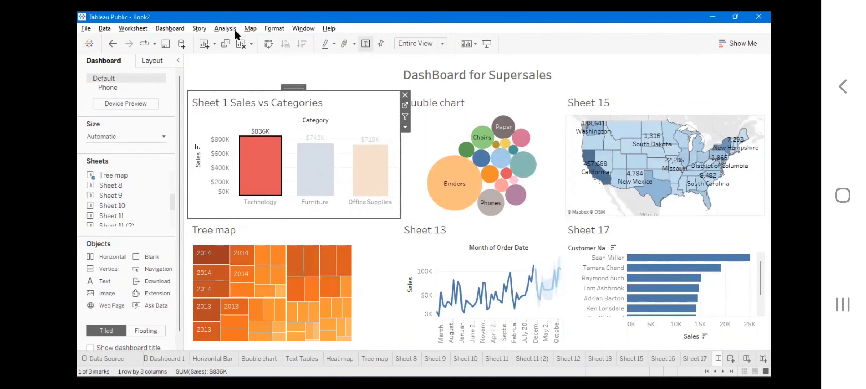
# Open the dashboard's actions and start adding a filter action
pyautogui.click(180, 27)
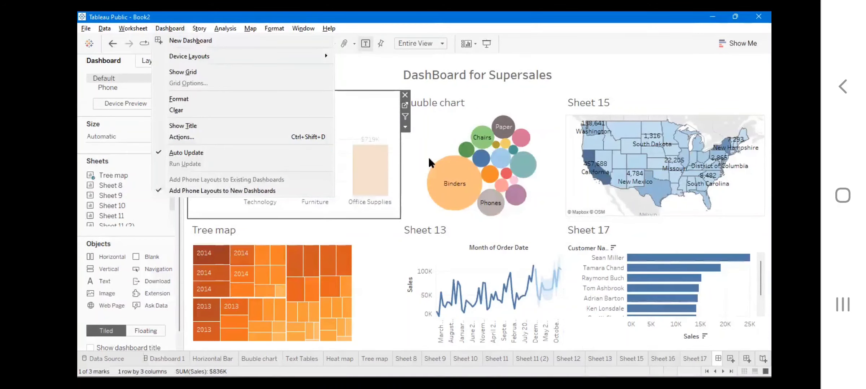
pyautogui.click(177, 28)
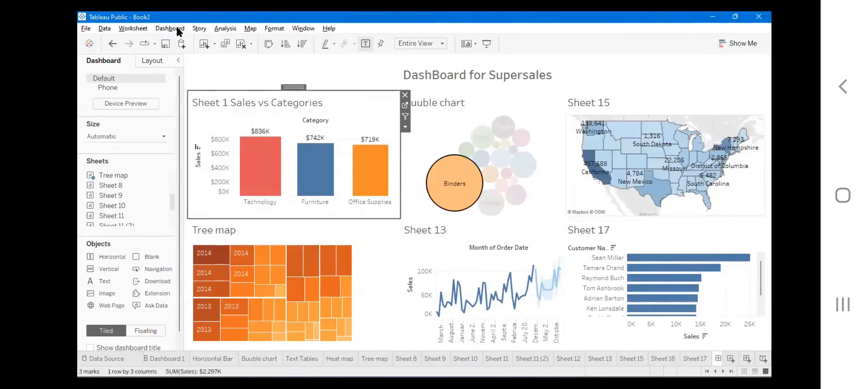
pyautogui.click(176, 29)
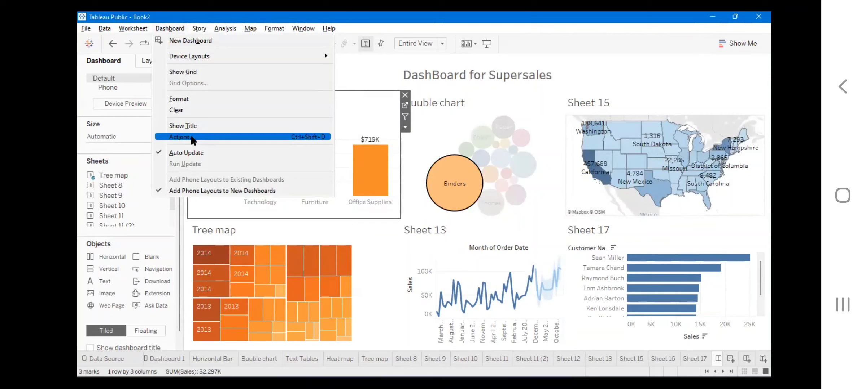
pyautogui.click(192, 137)
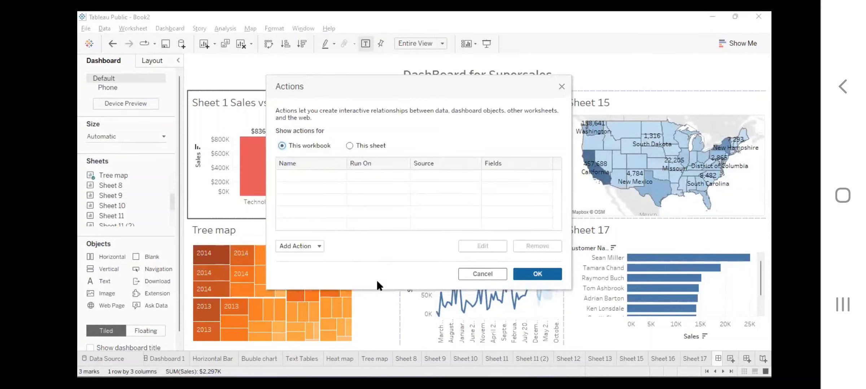
pyautogui.click(308, 245)
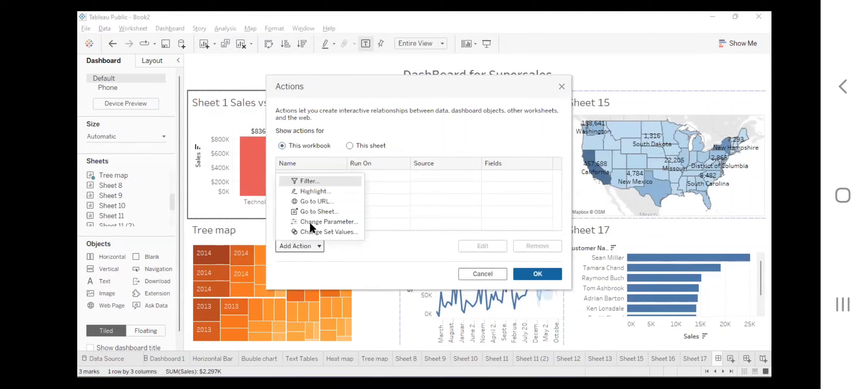
pyautogui.click(307, 181)
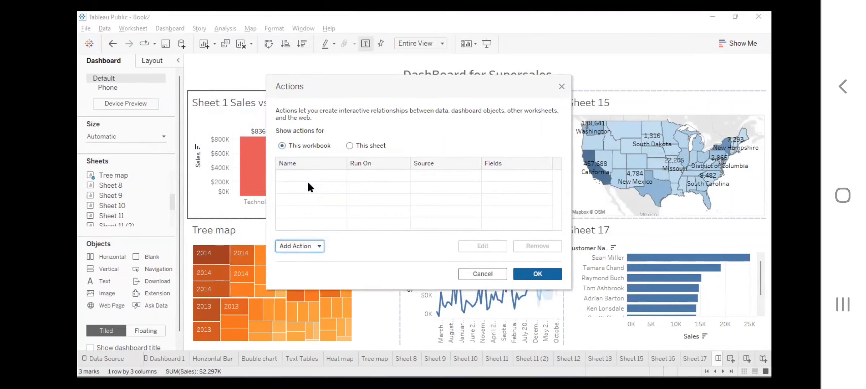
pyautogui.click(442, 247)
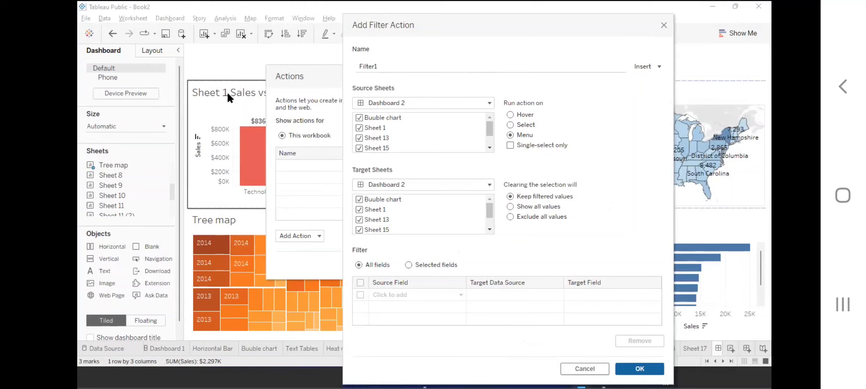
# Restrict the source sheets of the Filter1 action on Dashboard 2 to Sheet 1 only
pyautogui.scroll(-1, 374, 129)
pyautogui.scroll(1, 372, 140)
pyautogui.click(359, 119)
pyautogui.click(358, 138)
pyautogui.scroll(-1, 362, 138)
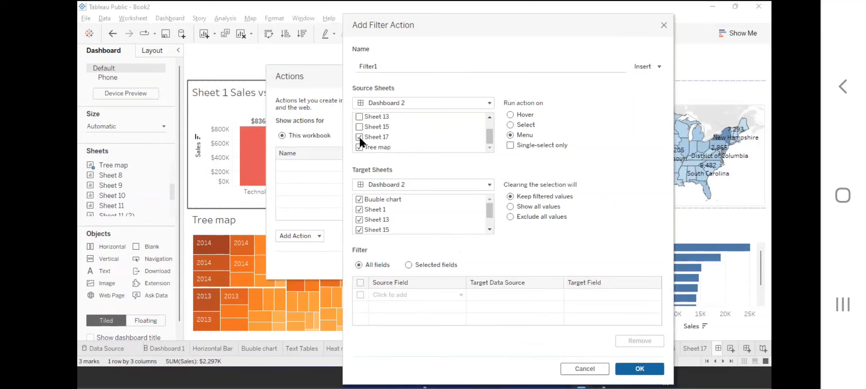
pyautogui.scroll(1, 377, 137)
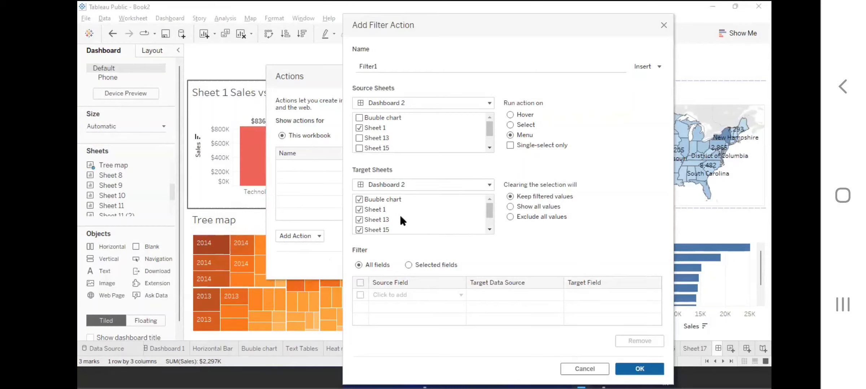
# Exclude Sheet 1 from Filter1's target sheets and save the action with Select as its run trigger
pyautogui.click(359, 209)
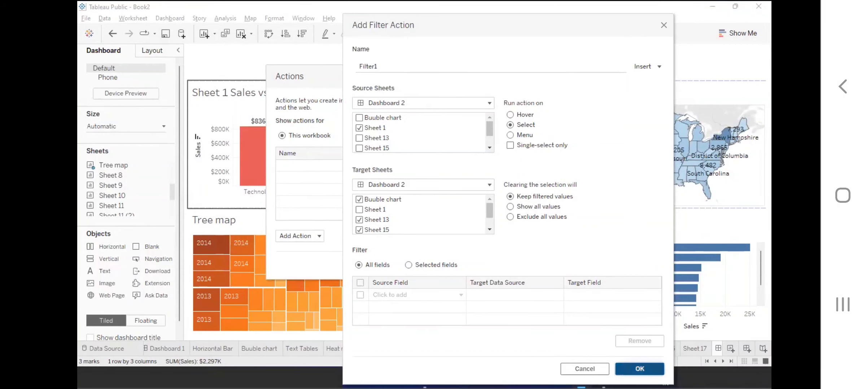
pyautogui.press('Return')
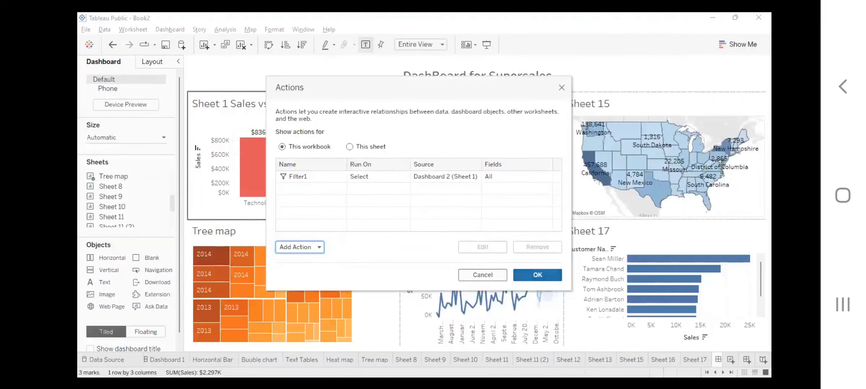
pyautogui.click(538, 275)
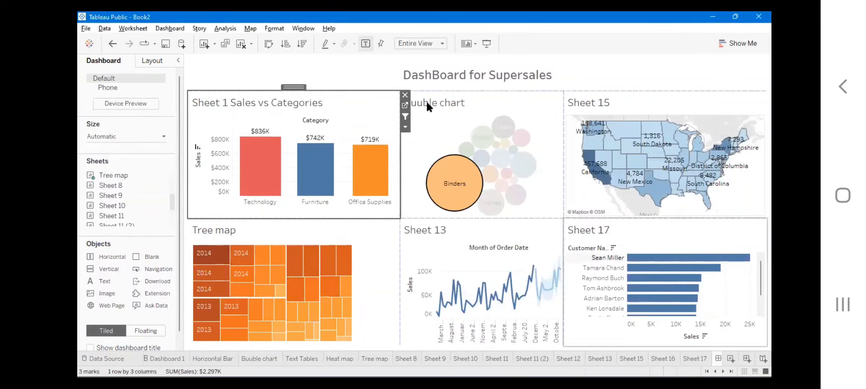
# Clear the Binders selection in the Buuble chart
pyautogui.moveTo(267, 131)
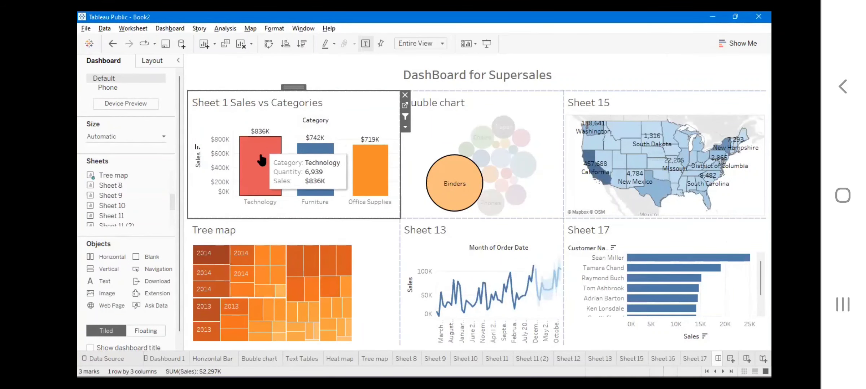
pyautogui.click(451, 183)
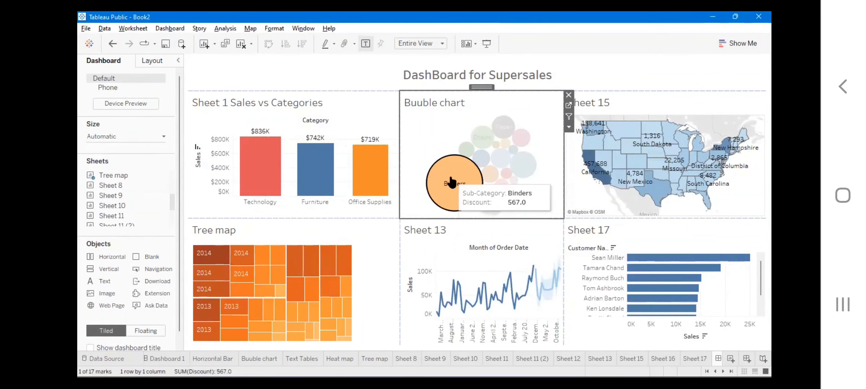
pyautogui.click(540, 133)
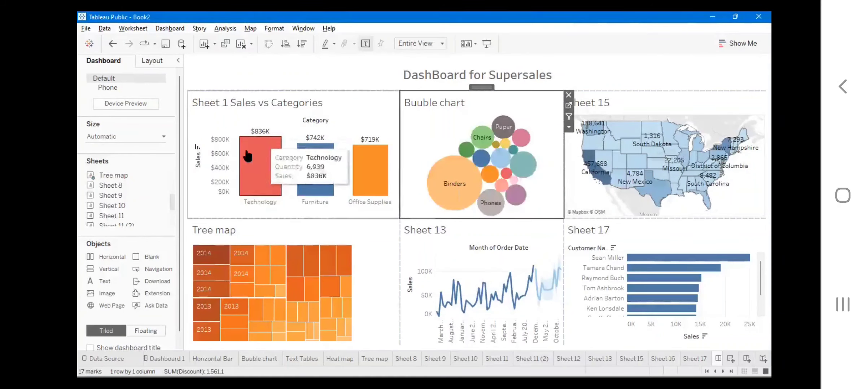
# Select the Technology bar in Sheet 1 to test how the filter action changes the other charts
pyautogui.moveTo(302, 171)
pyautogui.moveTo(265, 167)
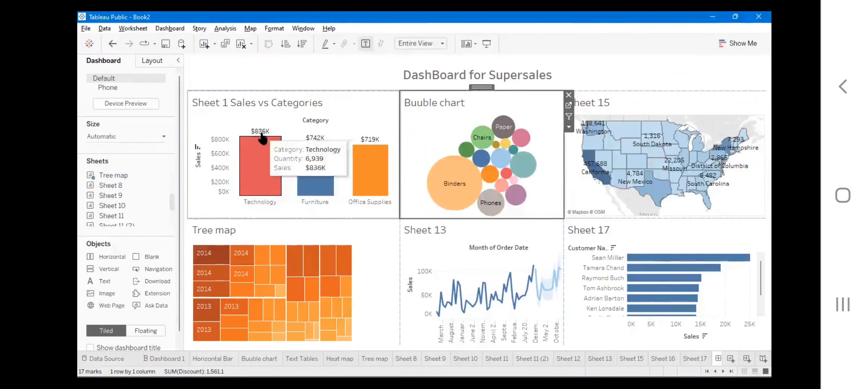
pyautogui.click(260, 159)
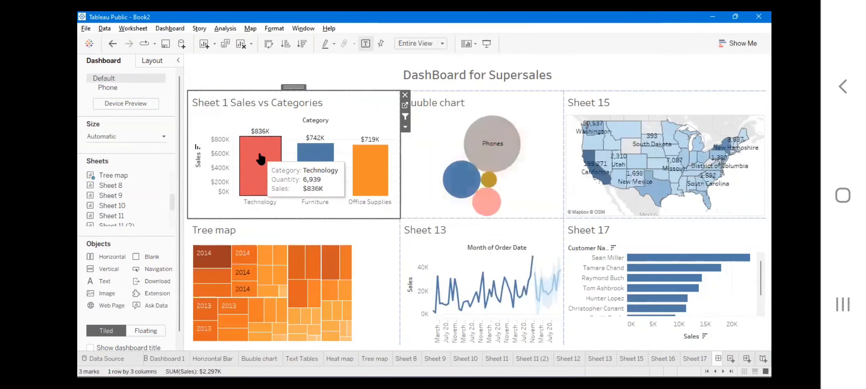
pyautogui.click(264, 157)
pyautogui.click(200, 201)
pyautogui.click(270, 167)
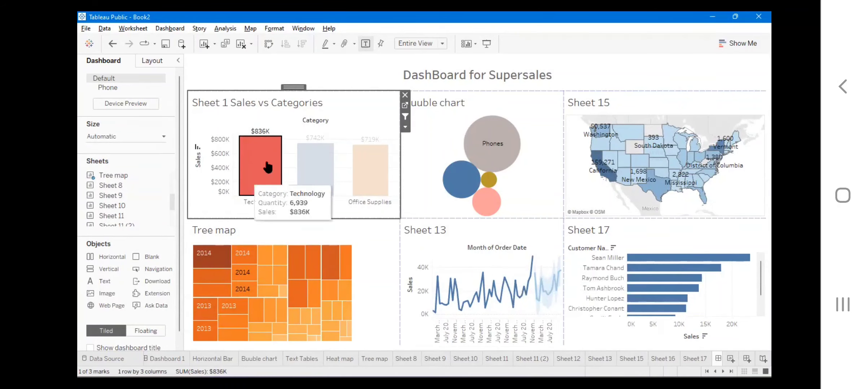
# Look through the customer bars in Sheet 17 while the dashboard is filtered to Technology
pyautogui.scroll(-1, 667, 284)
pyautogui.scroll(1, 667, 285)
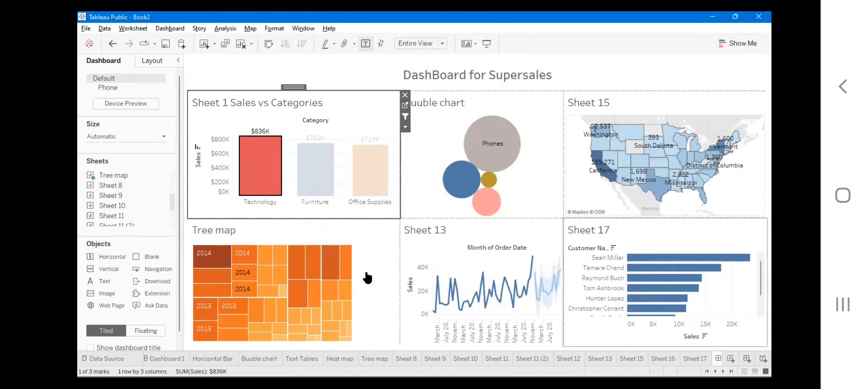
pyautogui.scroll(-1, 667, 285)
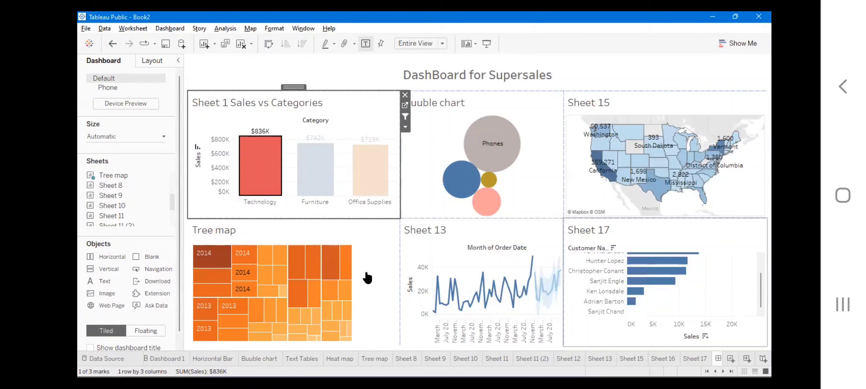
pyautogui.scroll(2, 667, 285)
pyautogui.moveTo(666, 258)
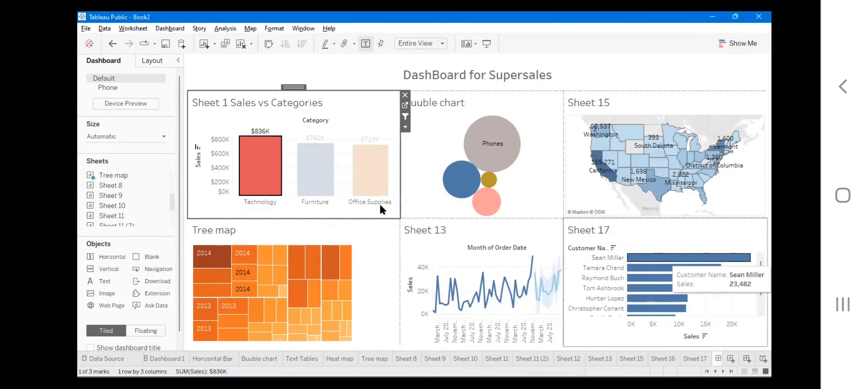
# Switch the Sheet 1 selection from Technology to Furniture and examine the filtered Buuble chart and Sheet 13
pyautogui.click(273, 182)
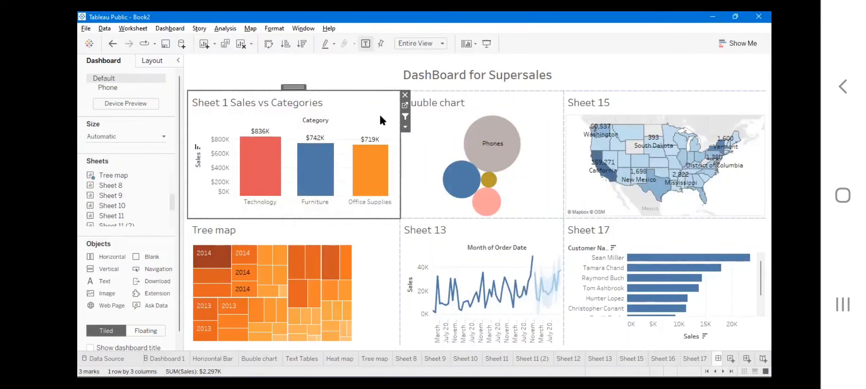
pyautogui.click(258, 169)
pyautogui.moveTo(316, 146)
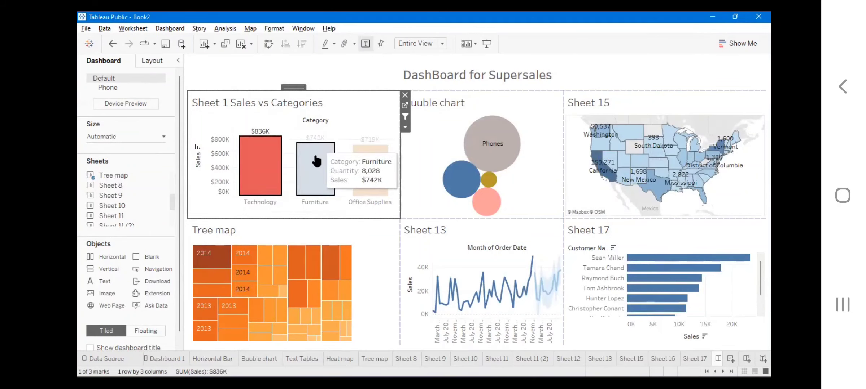
pyautogui.click(317, 162)
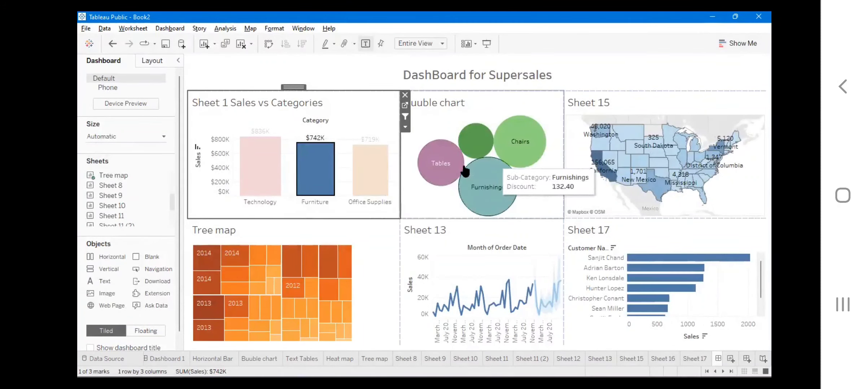
pyautogui.moveTo(418, 162)
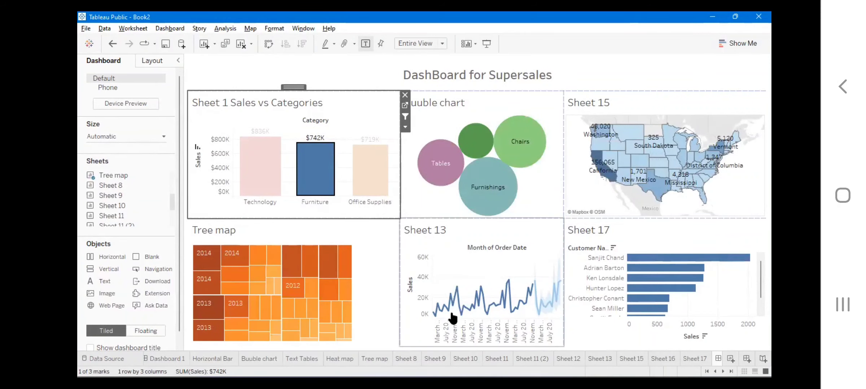
pyautogui.moveTo(436, 317)
# Select the Office Supplies bar in Sheet 1 to check the filtered charts, and clear the bar selection
pyautogui.click(373, 173)
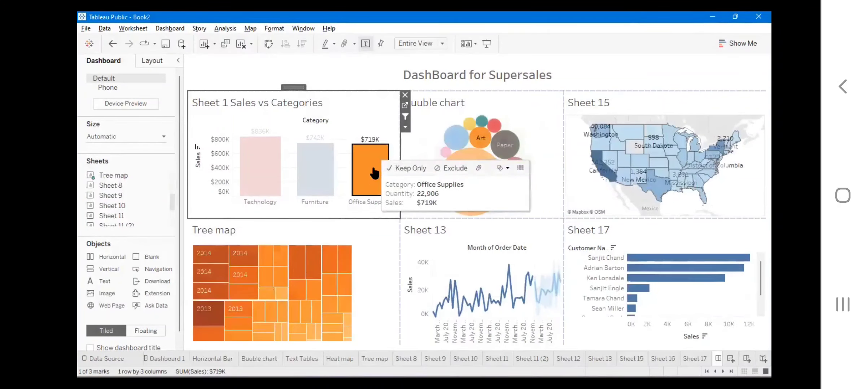
pyautogui.doubleClick(374, 102)
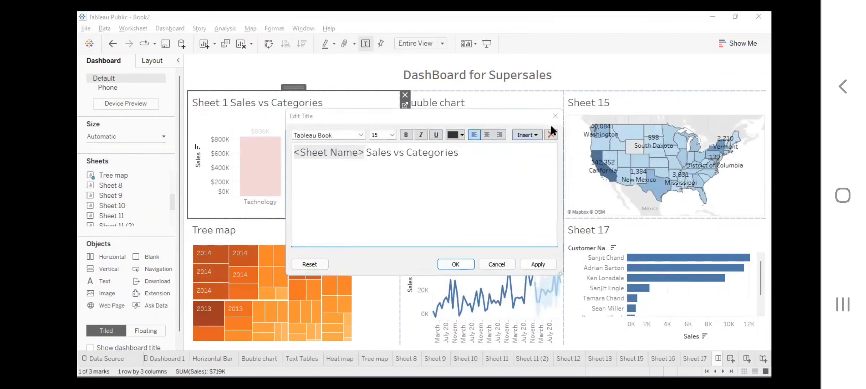
pyautogui.click(555, 116)
pyautogui.click(368, 162)
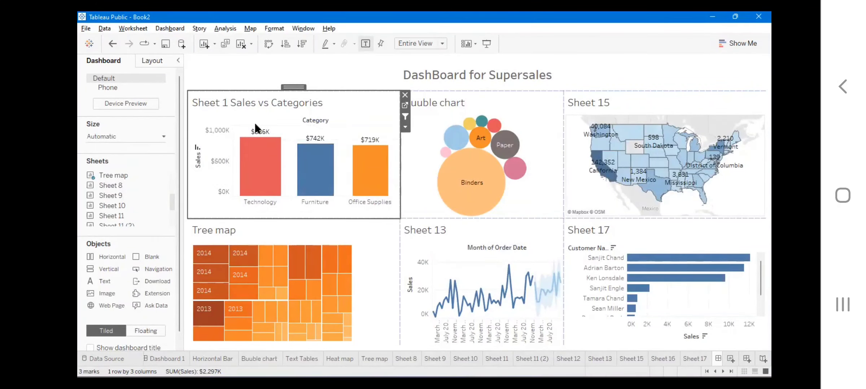
pyautogui.moveTo(392, 144)
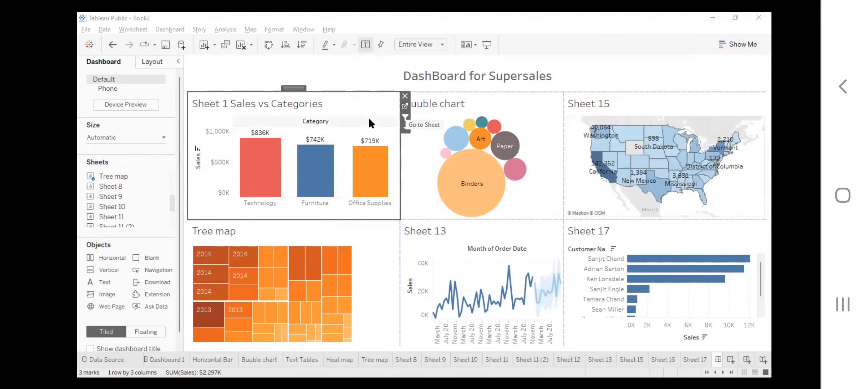
pyautogui.moveTo(386, 139)
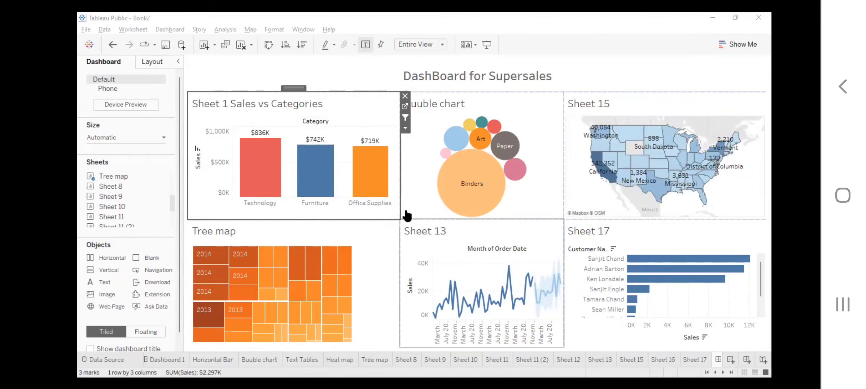
pyautogui.moveTo(458, 196)
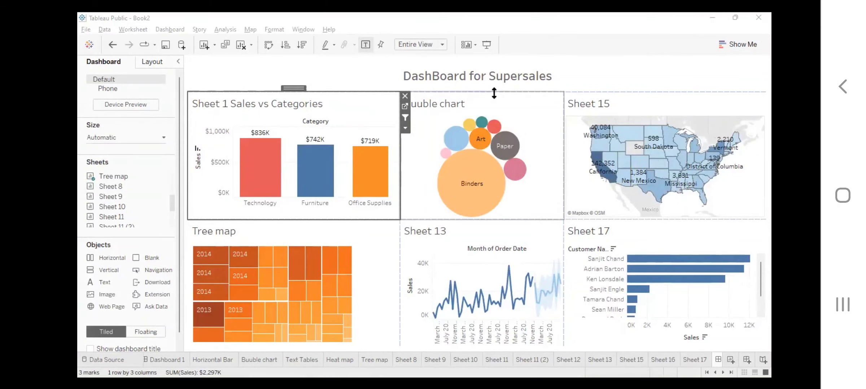
# Recheck the dashboard's response to the Technology bar in Sheet 1 and deselect the bar
pyautogui.click(265, 163)
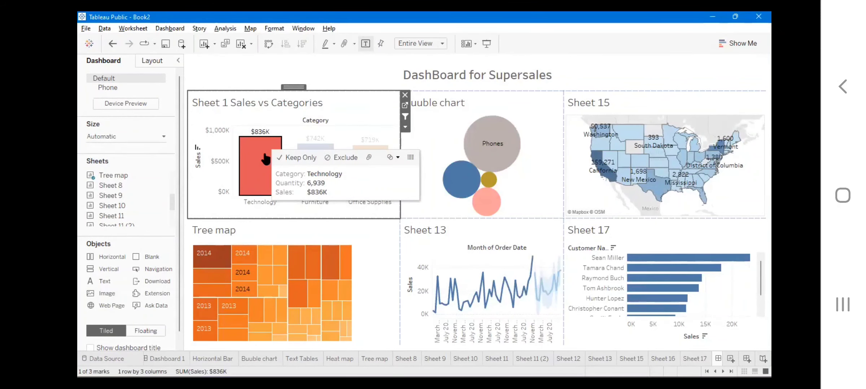
pyautogui.moveTo(310, 158)
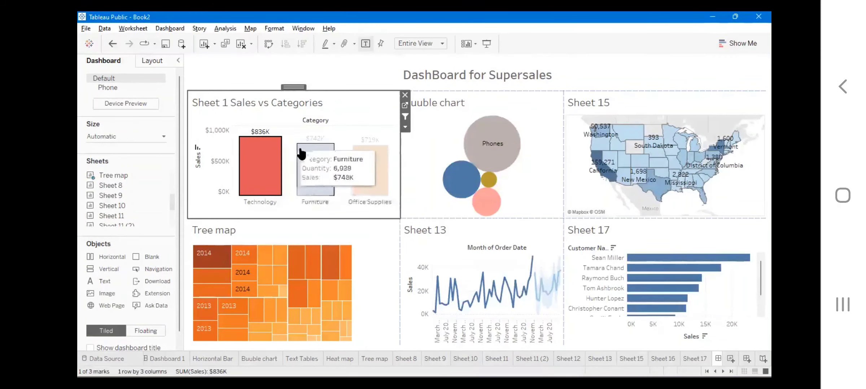
pyautogui.click(262, 167)
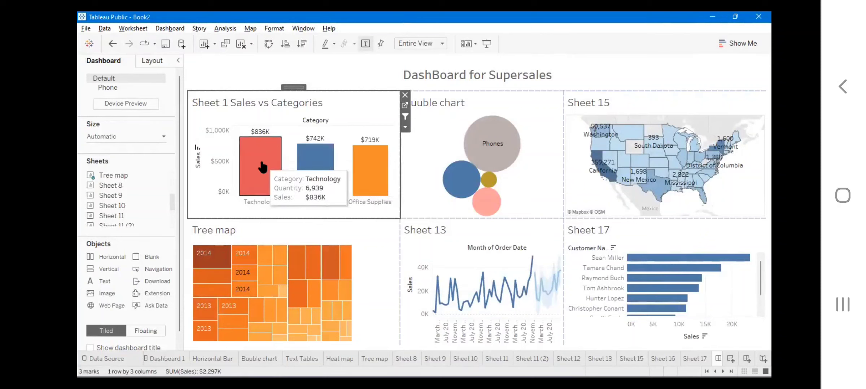
# Start a new filter action for Dashboard 2 and leave only Sheet 1 checked as its source sheet
pyautogui.click(169, 28)
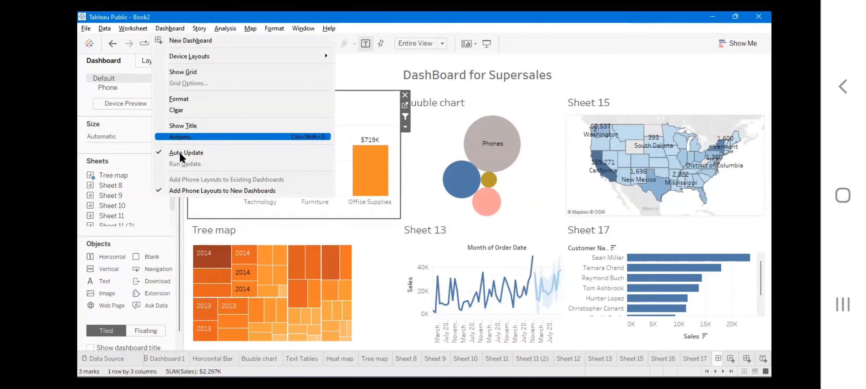
pyautogui.click(181, 137)
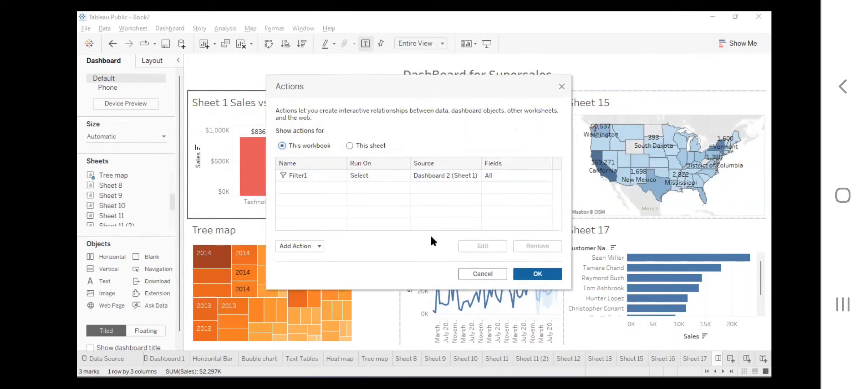
pyautogui.click(308, 172)
pyautogui.click(309, 246)
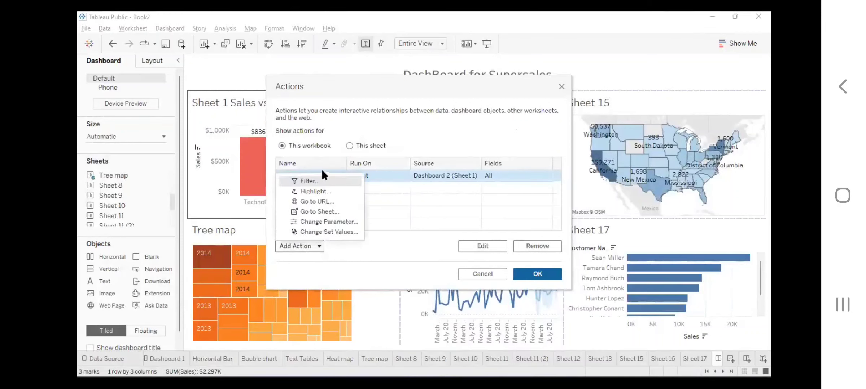
pyautogui.click(305, 181)
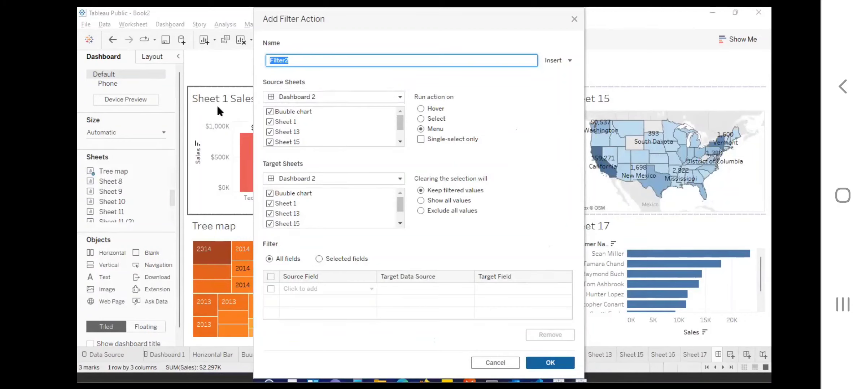
pyautogui.click(269, 111)
pyautogui.click(270, 131)
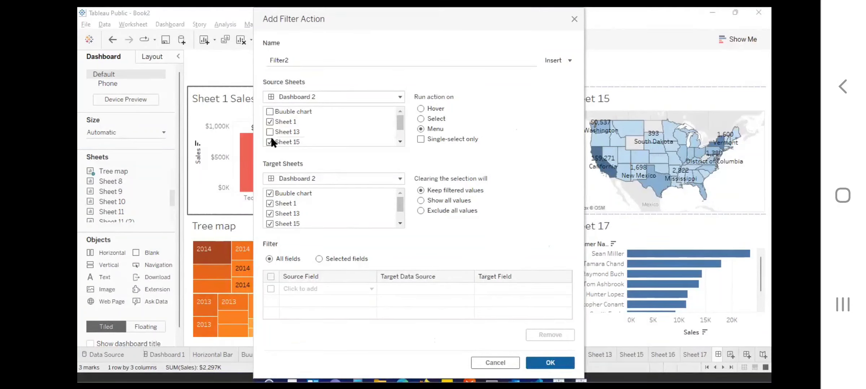
pyautogui.scroll(-1, 292, 122)
pyautogui.click(269, 130)
pyautogui.click(269, 141)
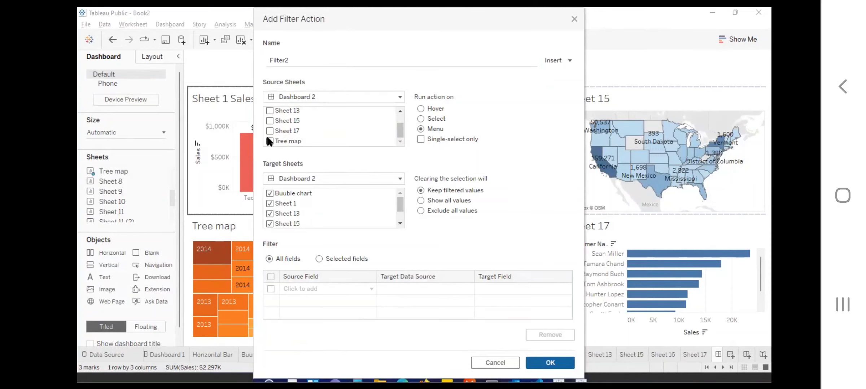
# Set the new filter action to run on Select, exclude Sheet 1 from its target sheets, and cancel it
pyautogui.scroll(1, 310, 125)
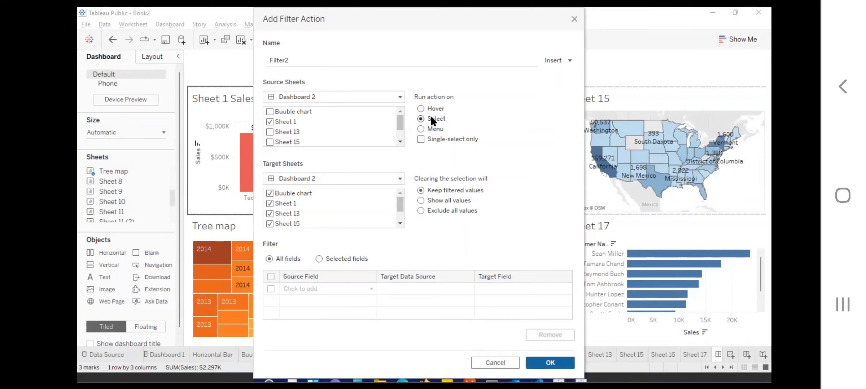
pyautogui.scroll(-1, 278, 190)
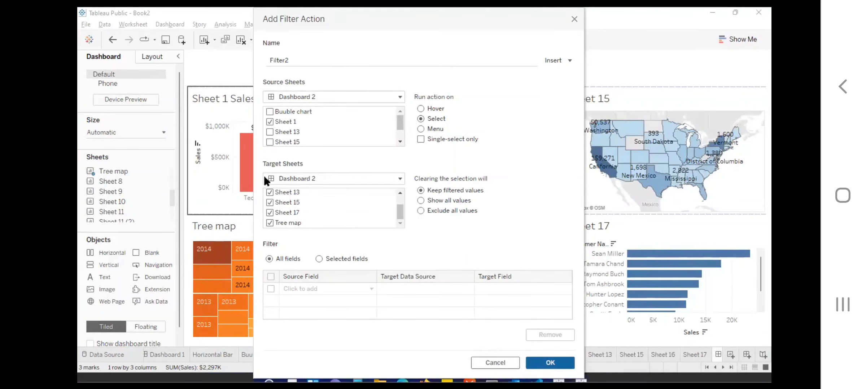
pyautogui.scroll(1, 290, 202)
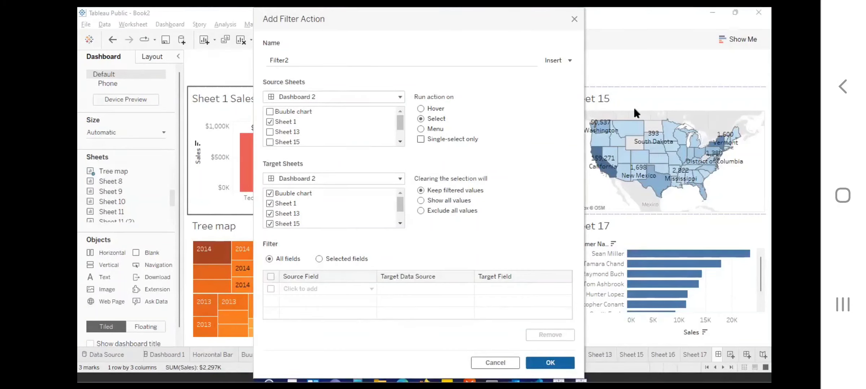
pyautogui.scroll(-1, 280, 212)
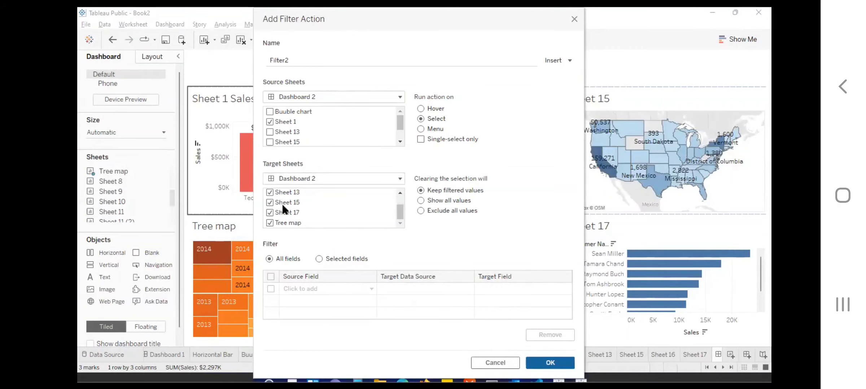
pyautogui.scroll(2, 309, 202)
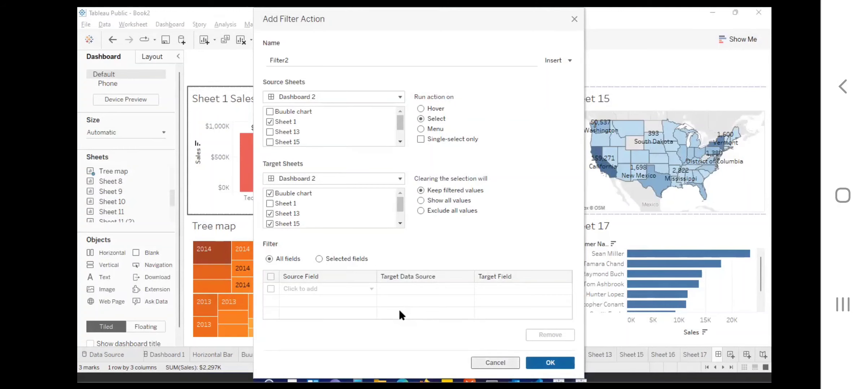
pyautogui.click(495, 363)
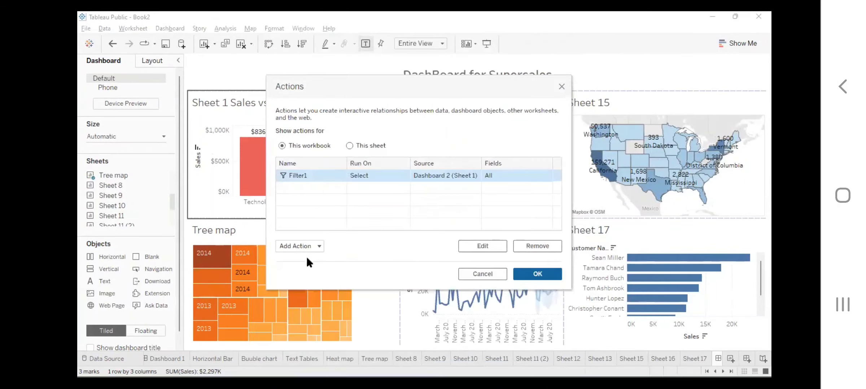
# Start another filter action, try the Hover run option, and close both action dialogs without adding it
pyautogui.click(312, 246)
pyautogui.click(311, 180)
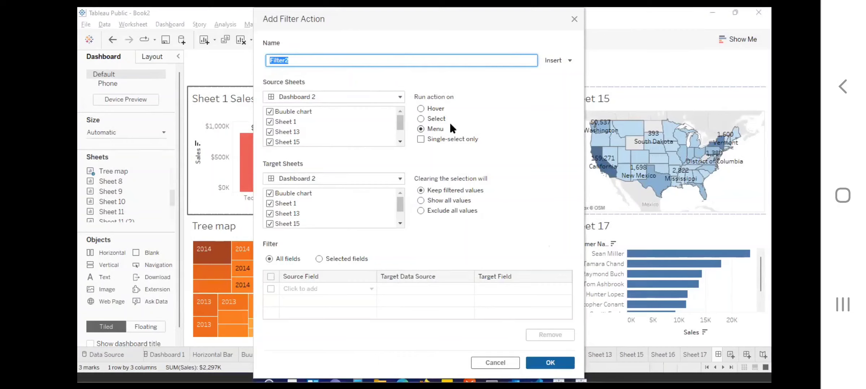
pyautogui.click(382, 115)
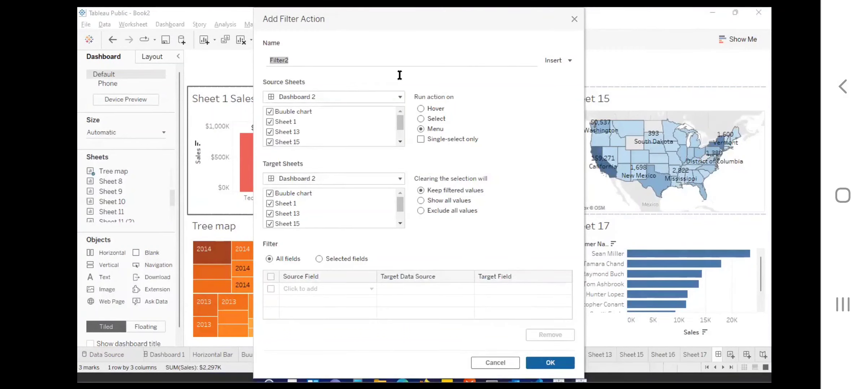
pyautogui.click(421, 108)
pyautogui.click(573, 19)
pyautogui.click(561, 87)
# Test mark selection with the Phones bubble, California on the map and the Sheet 1 bars, ending on Technology
pyautogui.click(492, 144)
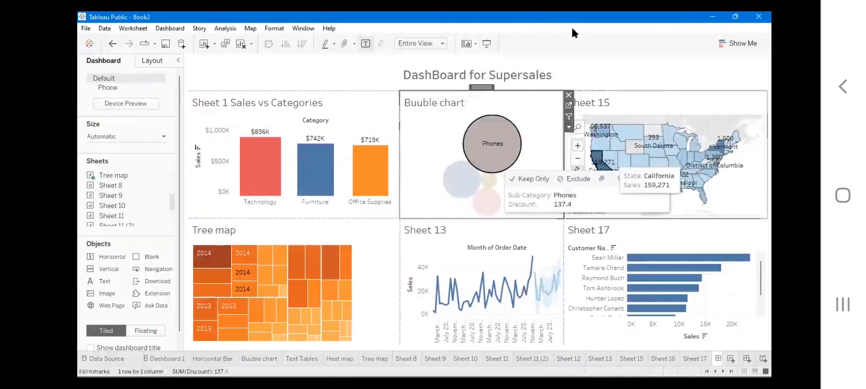
pyautogui.click(602, 167)
pyautogui.click(374, 154)
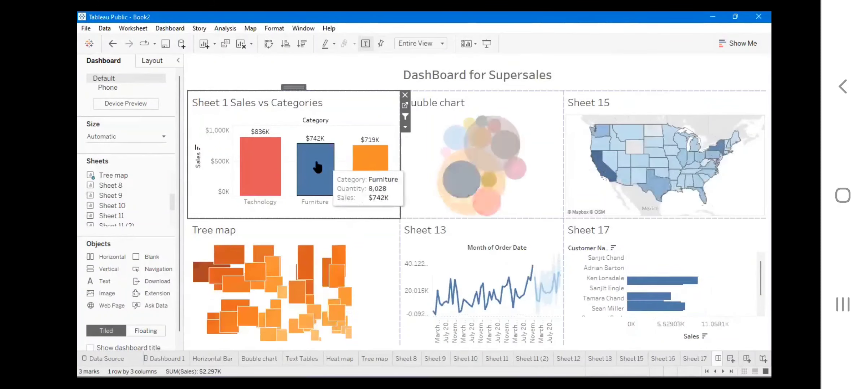
pyautogui.click(267, 164)
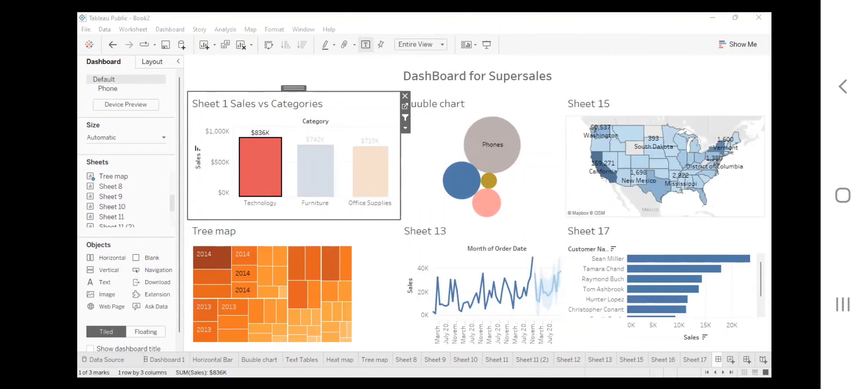
# Look through the worksheets Sheet 16 and Sheet 17, and return to Dashboard 2
pyautogui.click(440, 360)
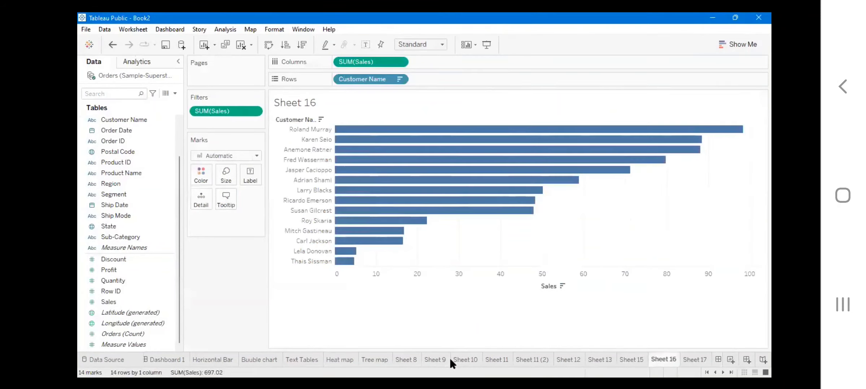
pyautogui.scroll(-1, 450, 359)
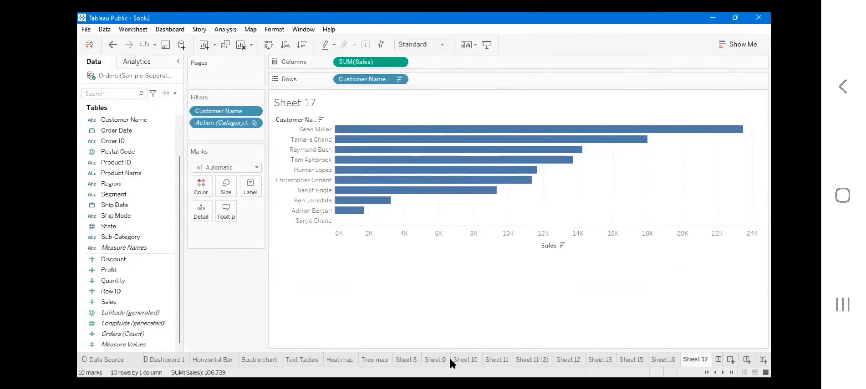
pyautogui.scroll(-1, 449, 358)
pyautogui.click(334, 72)
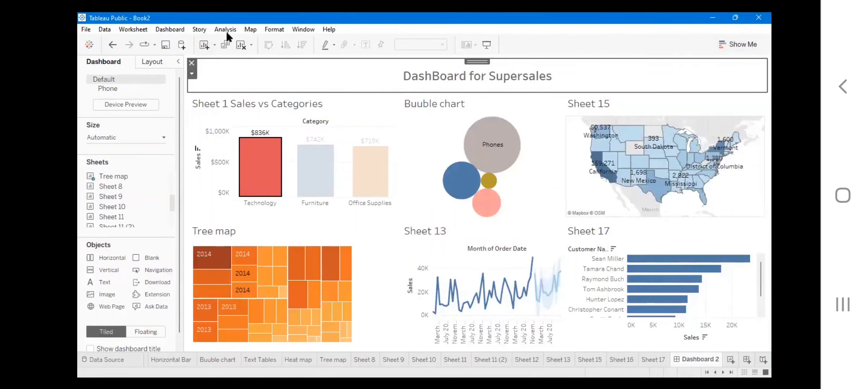
# Try to save the workbook to Tableau Public, including as a new copy, and dismiss the sign-in window
pyautogui.click(85, 29)
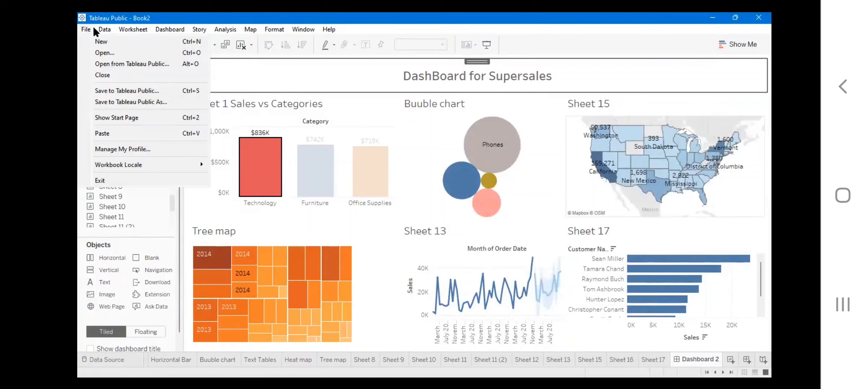
pyautogui.click(94, 29)
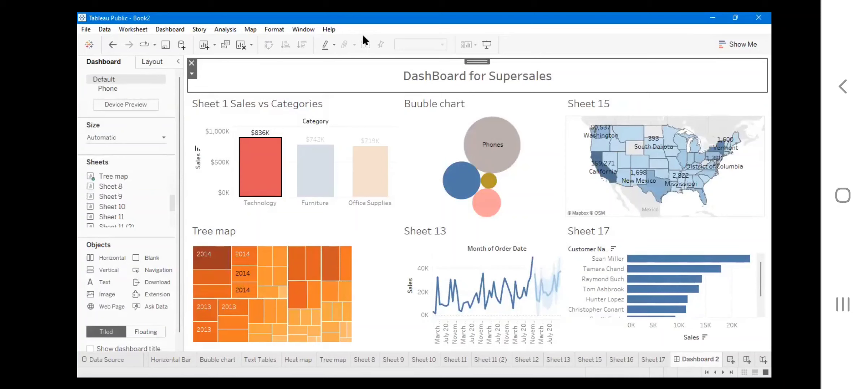
pyautogui.click(84, 29)
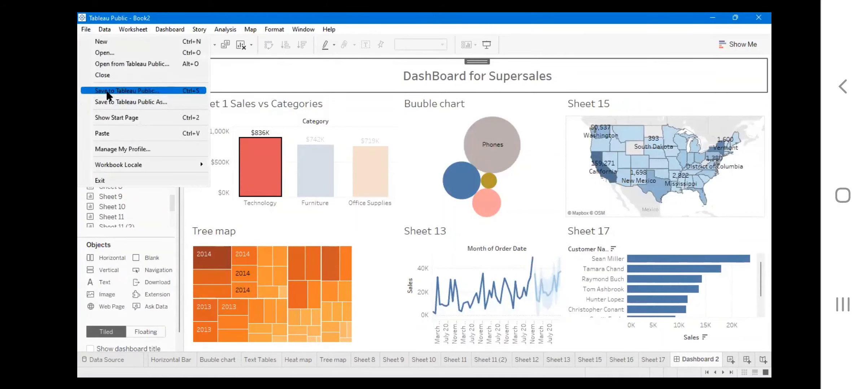
pyautogui.click(106, 92)
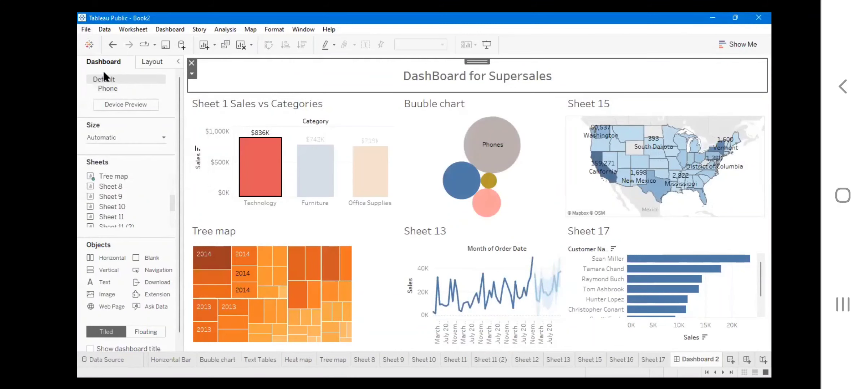
pyautogui.click(86, 29)
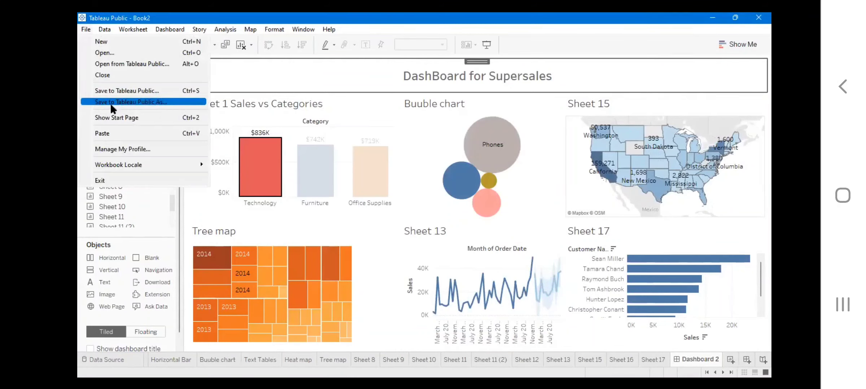
pyautogui.click(110, 103)
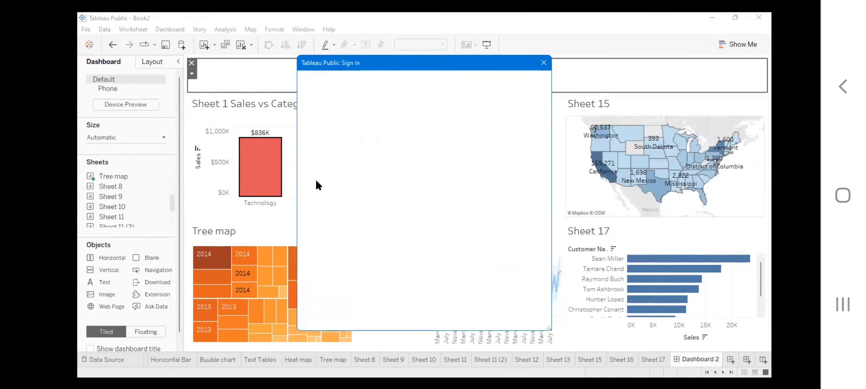
pyautogui.click(395, 149)
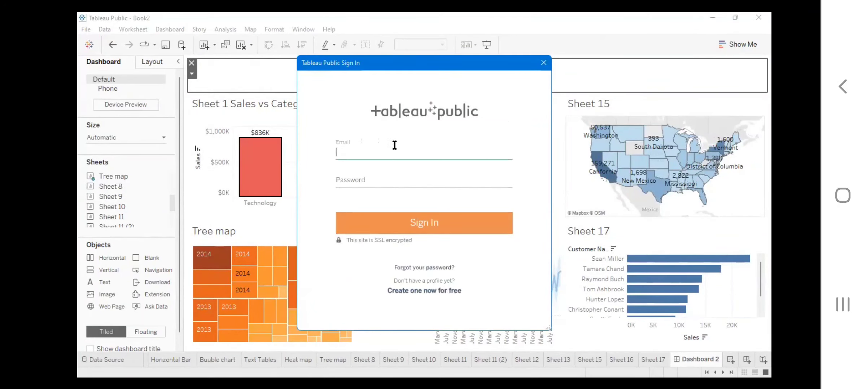
pyautogui.click(543, 63)
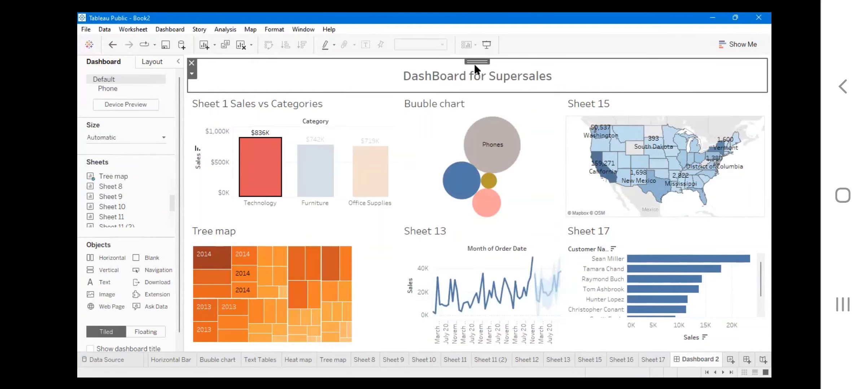
pyautogui.click(474, 63)
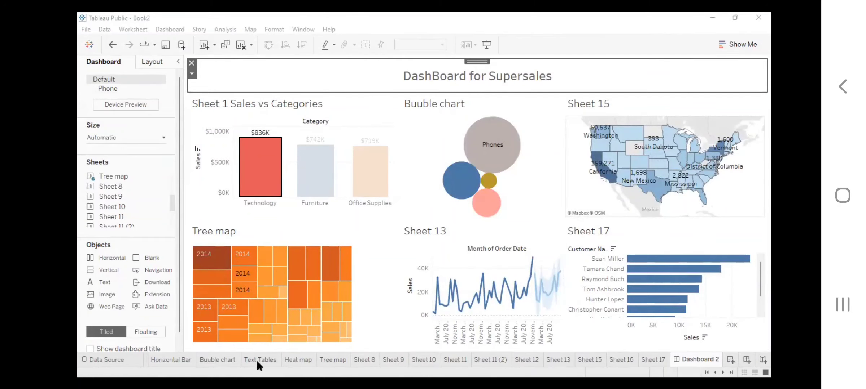
# Review the Dashboard 1, Horizontal Bar and Text Tables sheets of the workbook
pyautogui.click(148, 360)
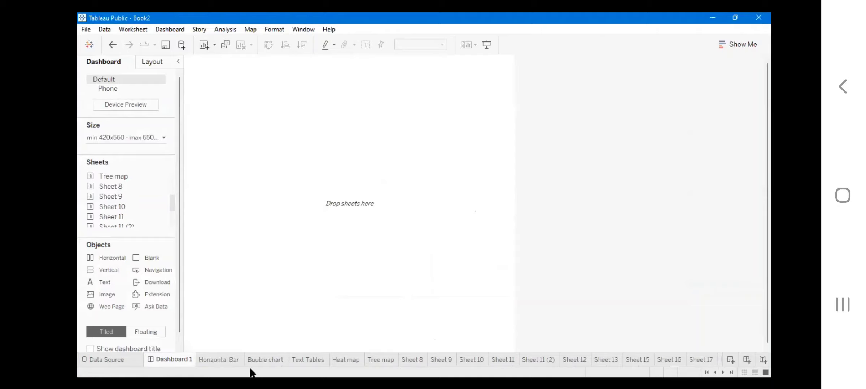
pyautogui.click(235, 359)
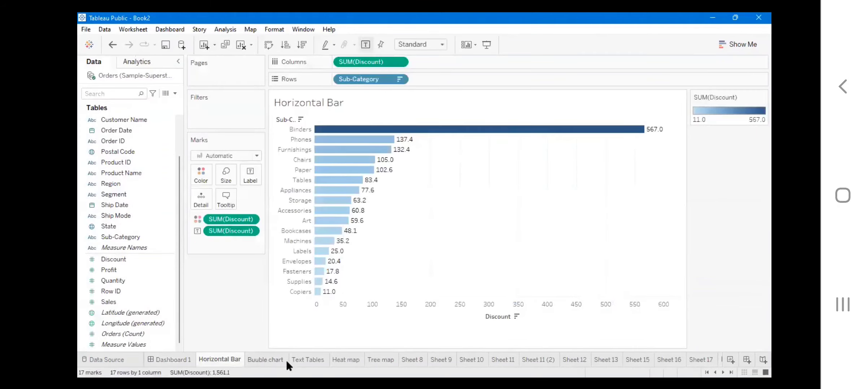
pyautogui.click(306, 360)
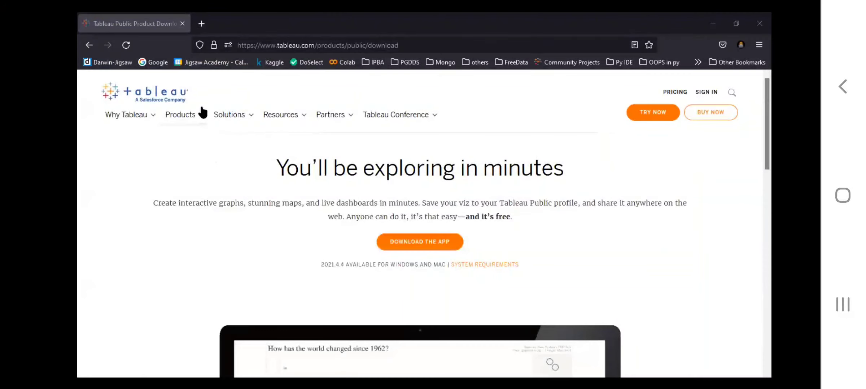
# Switch to the Tableau website in the browser, open the Tableau Desktop product page and look through it
pyautogui.click(202, 119)
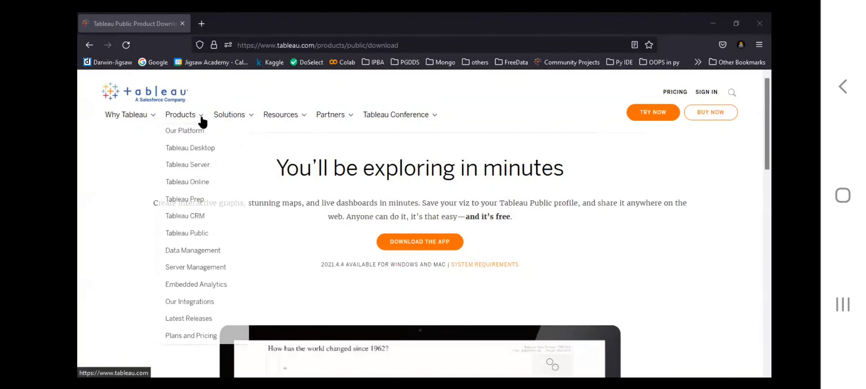
pyautogui.click(200, 156)
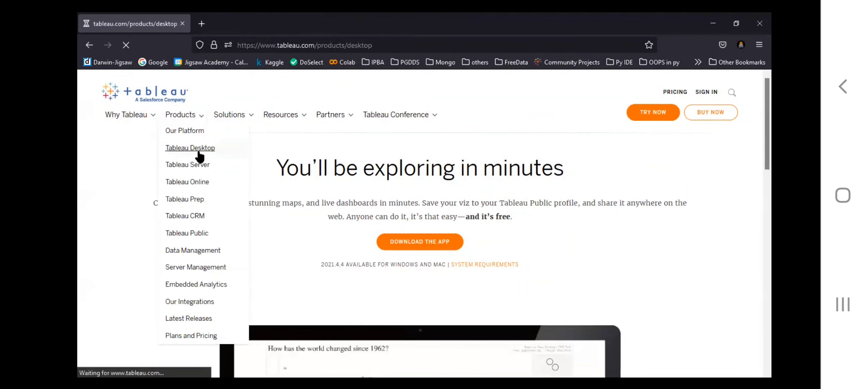
pyautogui.scroll(-6, 199, 151)
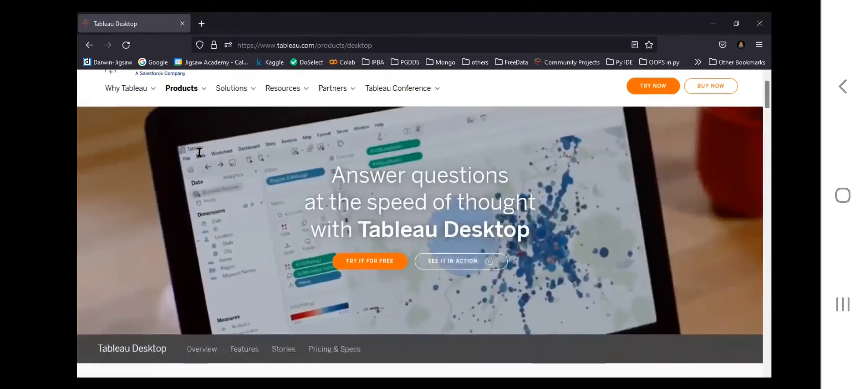
# Look through the pricing and tech specs section of the Tableau Desktop page
pyautogui.scroll(2, 323, 154)
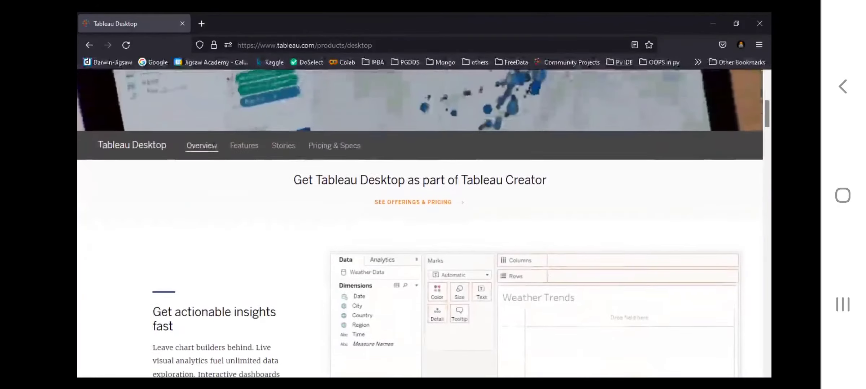
pyautogui.click(323, 150)
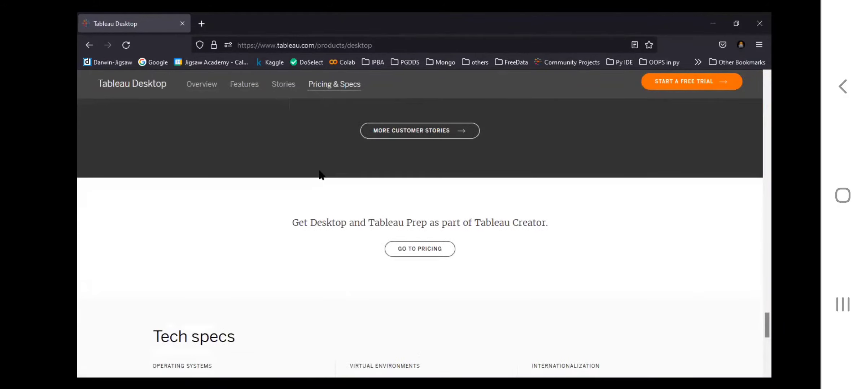
pyautogui.scroll(-6, 319, 173)
pyautogui.scroll(-2, 319, 171)
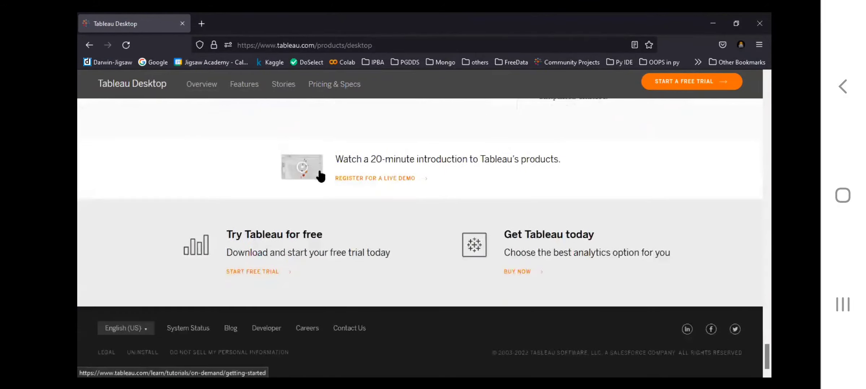
pyautogui.scroll(6, 319, 172)
pyautogui.scroll(10, 321, 175)
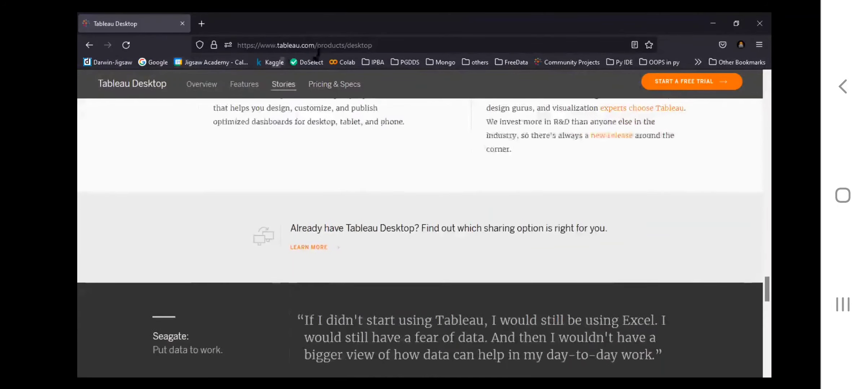
# Search the web for "tablea desktop for students" and open the Tableau for Students page
pyautogui.click(363, 46)
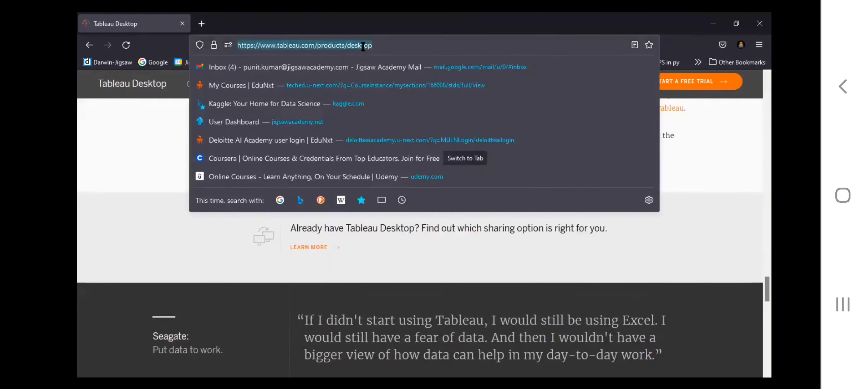
pyautogui.write('tablea des')
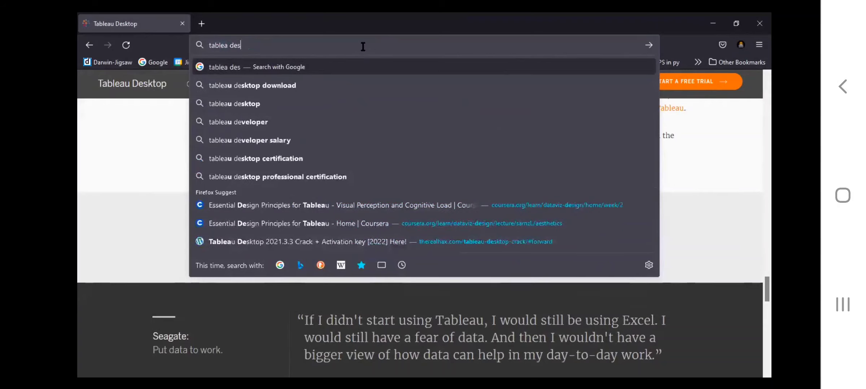
pyautogui.write('ktop for stid')
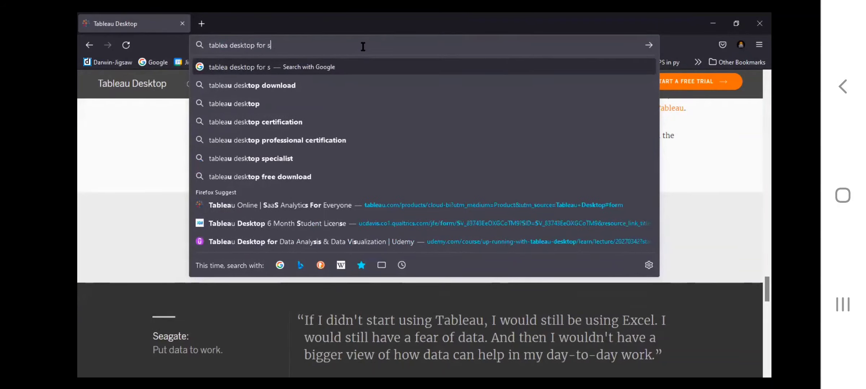
pyautogui.press('BackSpace')
pyautogui.press('BackSpace')
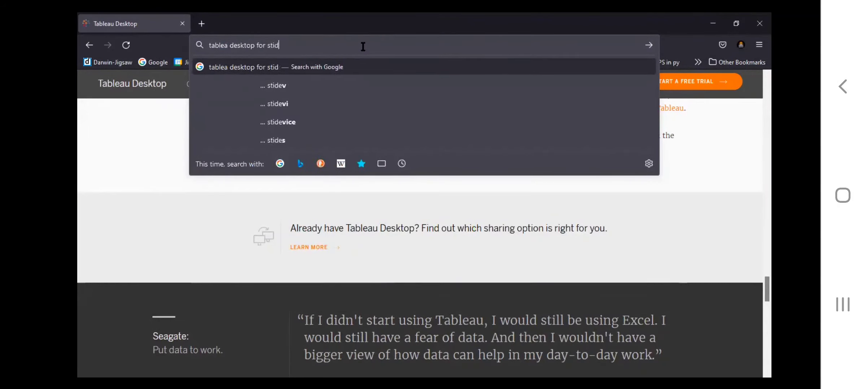
pyautogui.write('udents')
pyautogui.press('Return')
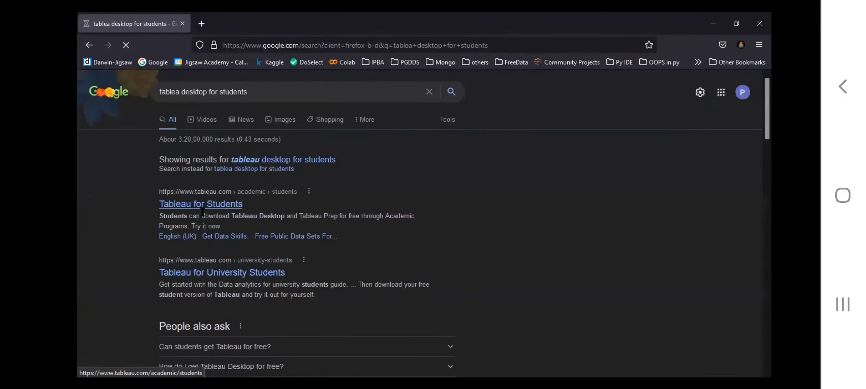
pyautogui.click(213, 213)
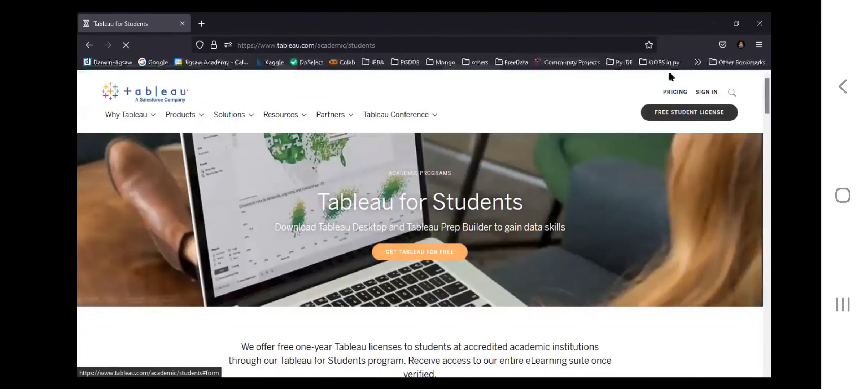
# Open the free student license request form, examine its eligibility, personal and school information fields, and close it
pyautogui.click(668, 113)
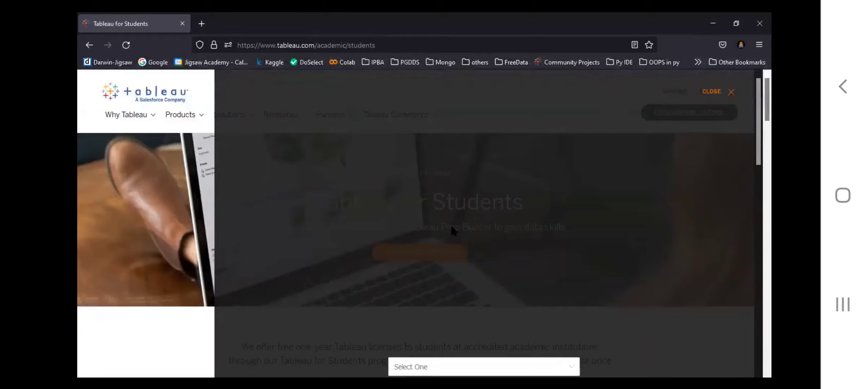
pyautogui.scroll(-5, 452, 230)
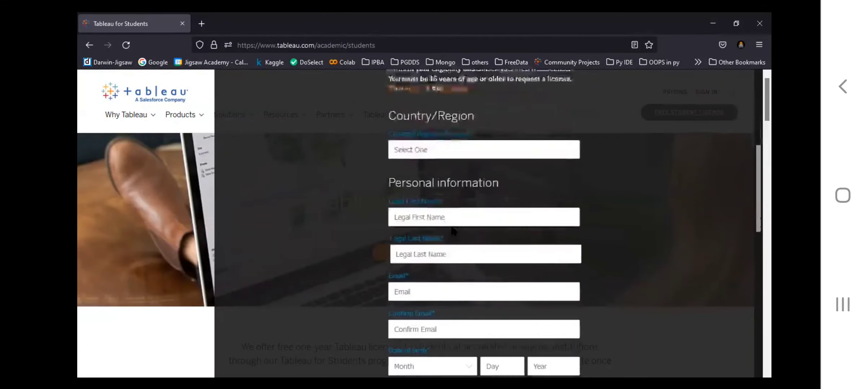
pyautogui.scroll(-8, 452, 229)
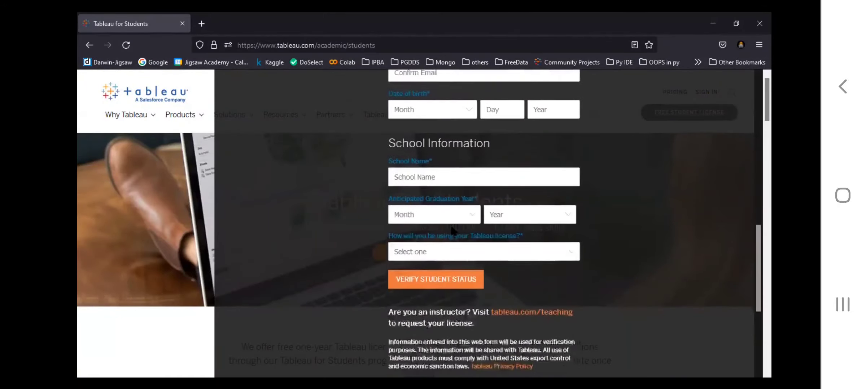
pyautogui.scroll(-2, 451, 230)
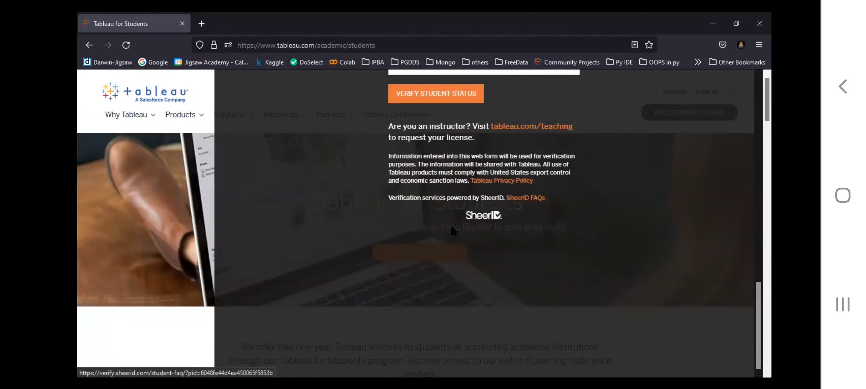
pyautogui.scroll(4, 452, 230)
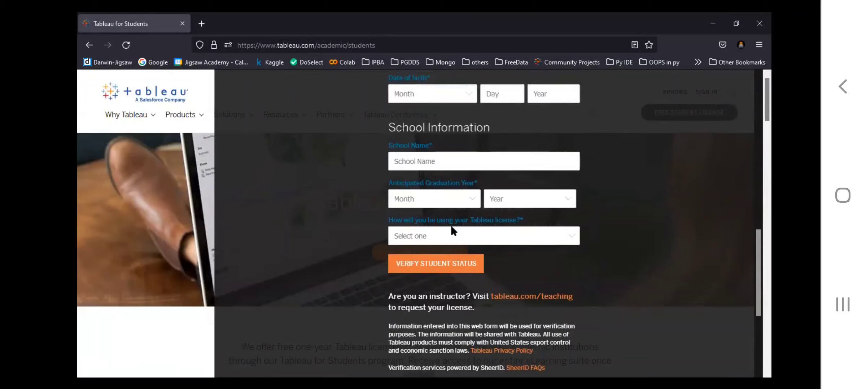
pyautogui.scroll(4, 451, 225)
pyautogui.scroll(8, 428, 179)
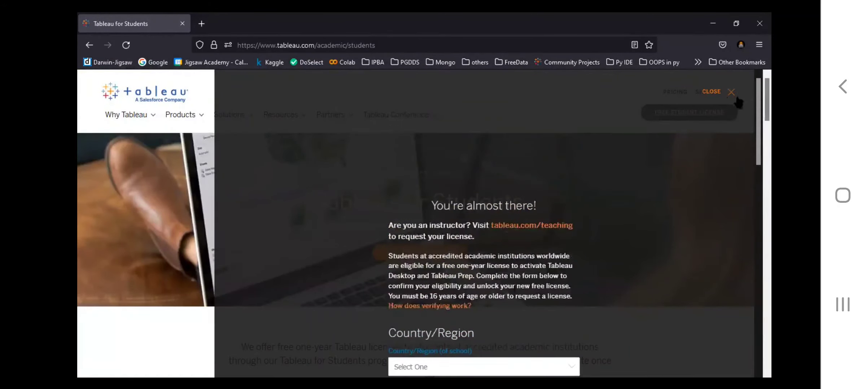
pyautogui.click(731, 81)
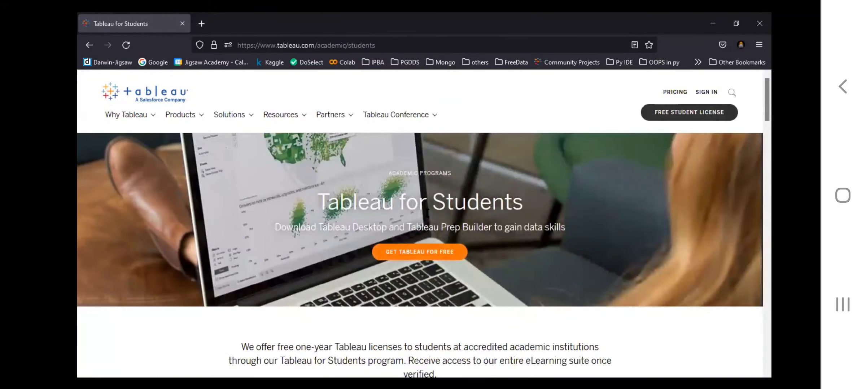